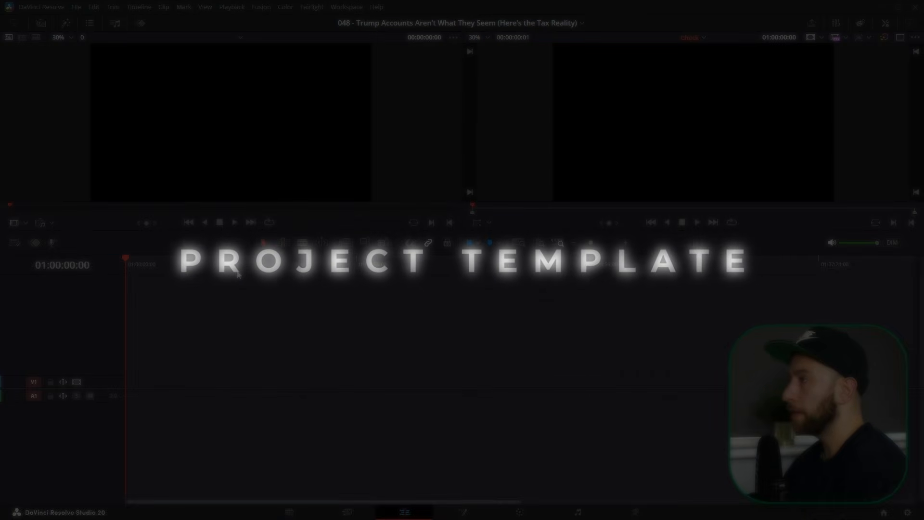
Import the client's v09 project template dated 05 11 2025 into the client's project folder and open it
{"action": "key", "text": "shift+1"}
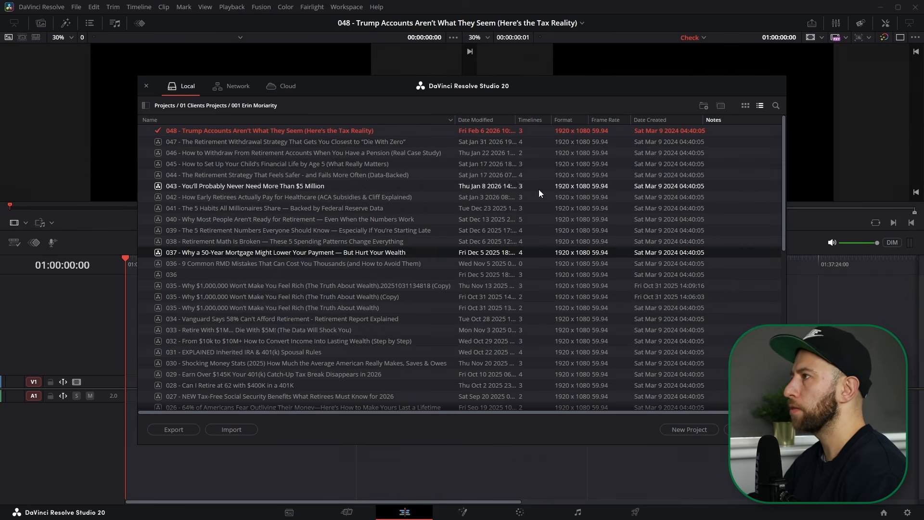
{"action": "right_click", "coordinate": [143, 140]}
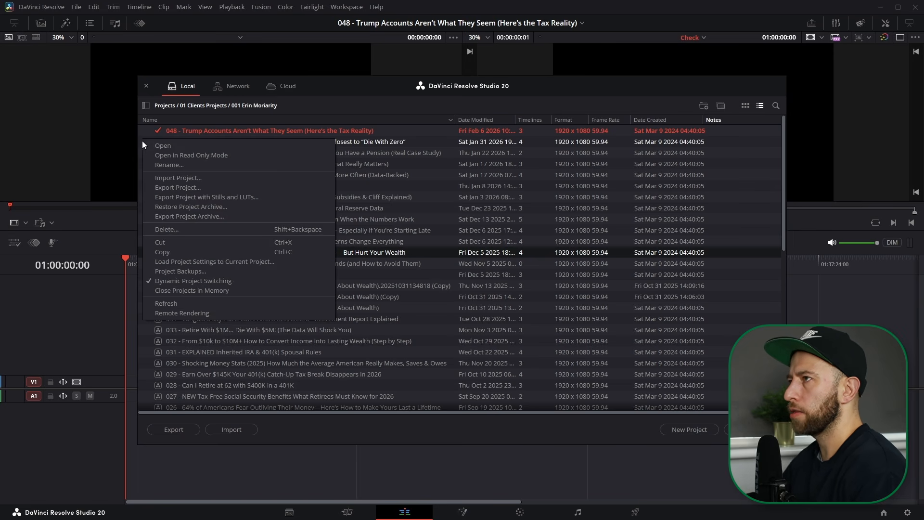
{"action": "left_click", "coordinate": [215, 178]}
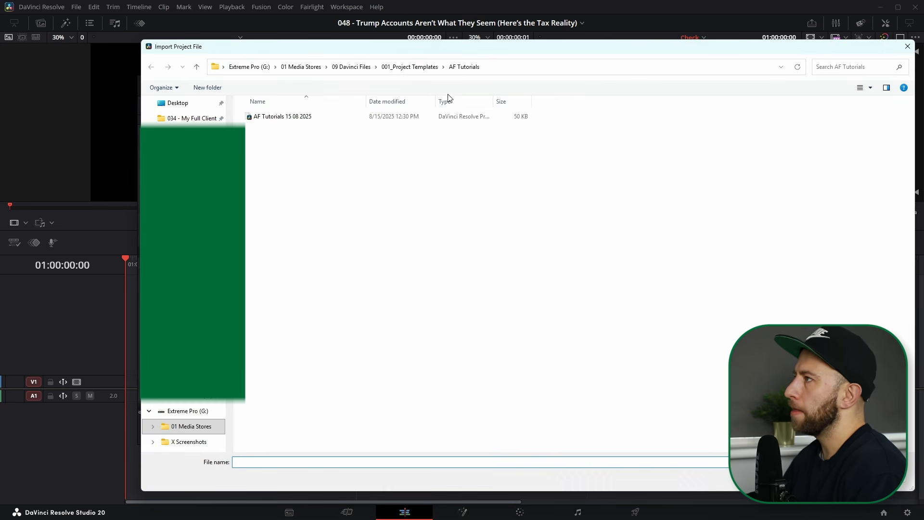
{"action": "left_click", "coordinate": [277, 117]}
{"action": "key", "text": "End"}
{"action": "key", "text": "Return"}
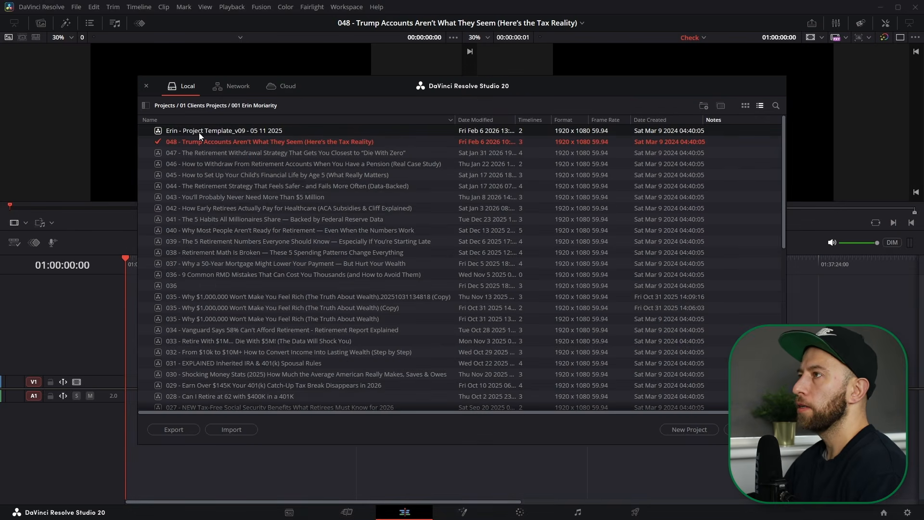
{"action": "double_click", "coordinate": [199, 131]}
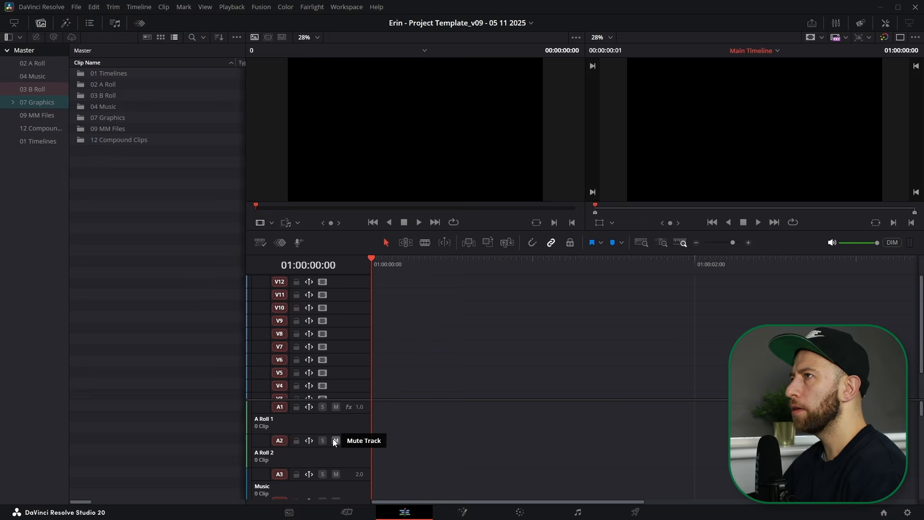
Examine the dynamics settings of the A Roll 1 track on the Fairlight page
{"action": "left_click", "coordinate": [39, 28]}
{"action": "left_click", "coordinate": [578, 513]}
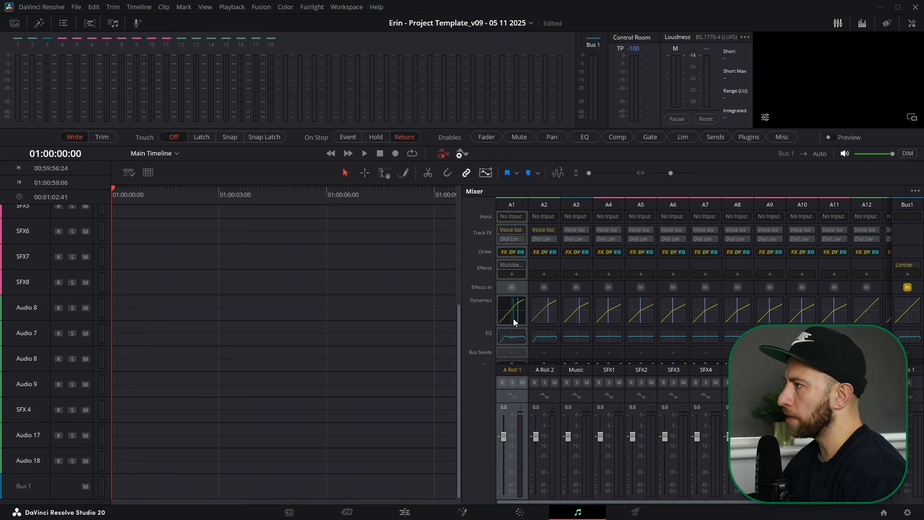
{"action": "double_click", "coordinate": [510, 311]}
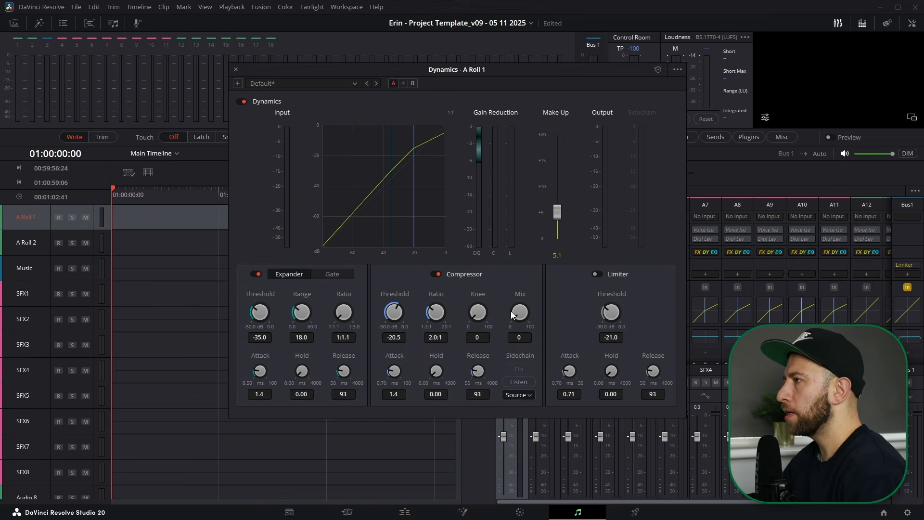
{"action": "left_click", "coordinate": [237, 70]}
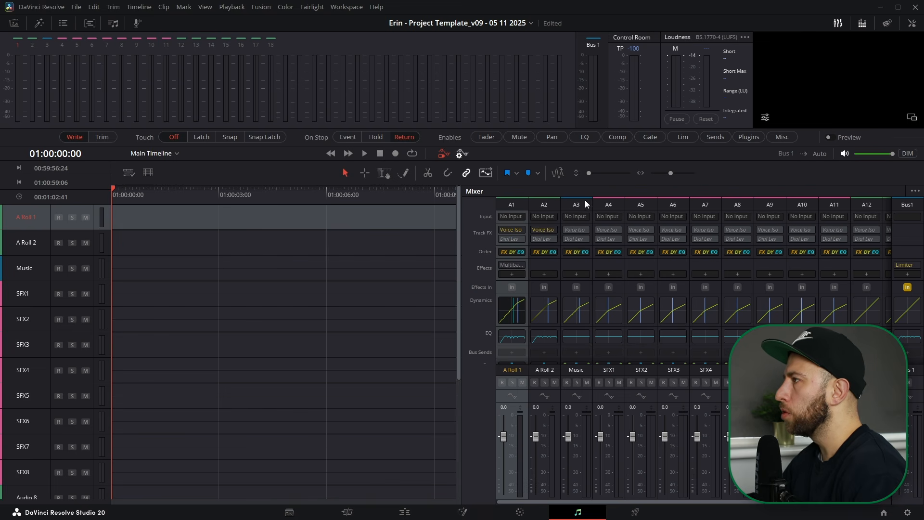
Examine the equalizers of A Roll 1 and A Roll 2 and the limiter on Bus 1
{"action": "double_click", "coordinate": [510, 338]}
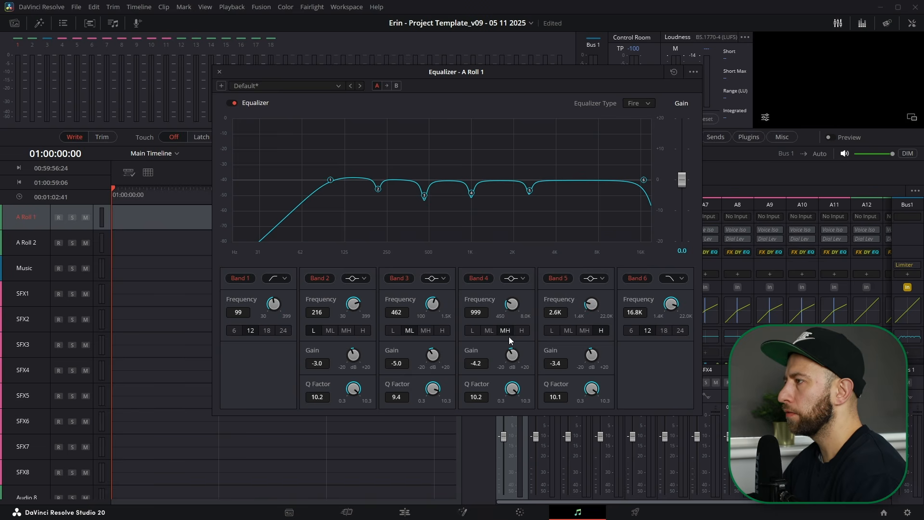
{"action": "key", "text": "Escape"}
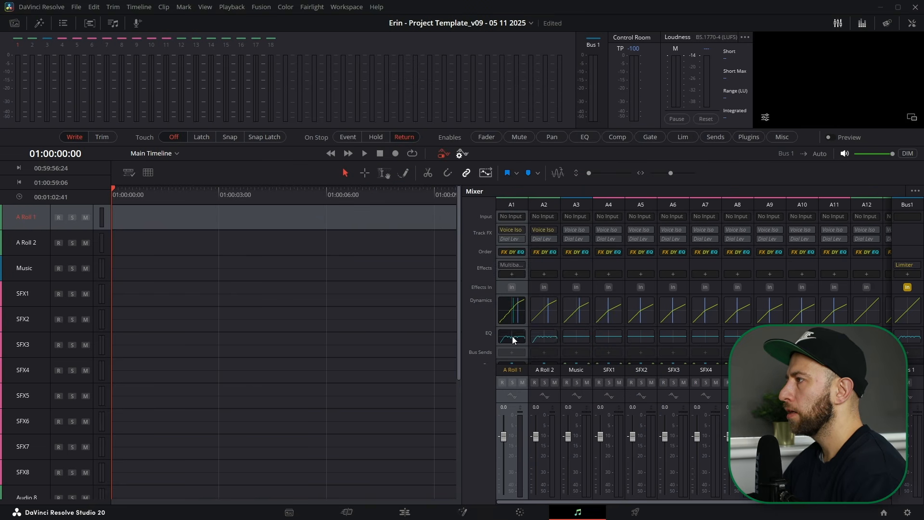
{"action": "double_click", "coordinate": [544, 337]}
{"action": "key", "text": "Escape"}
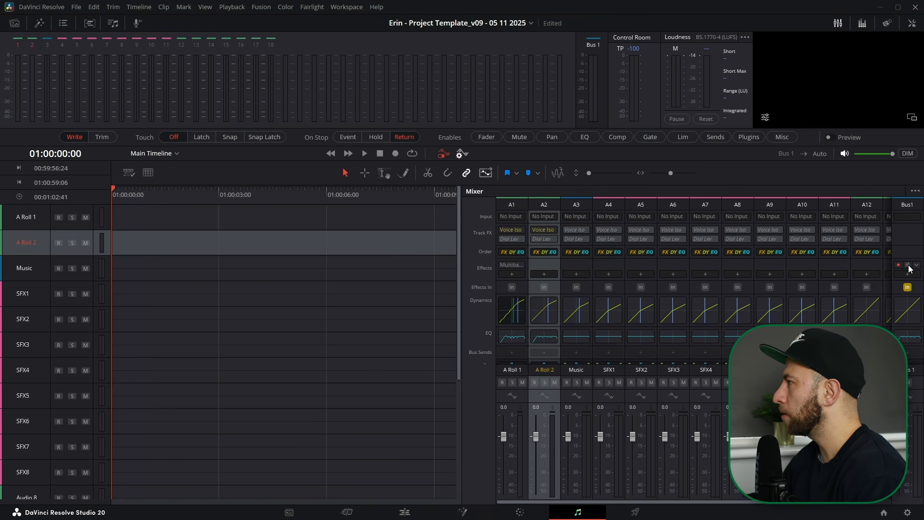
{"action": "left_click", "coordinate": [908, 266]}
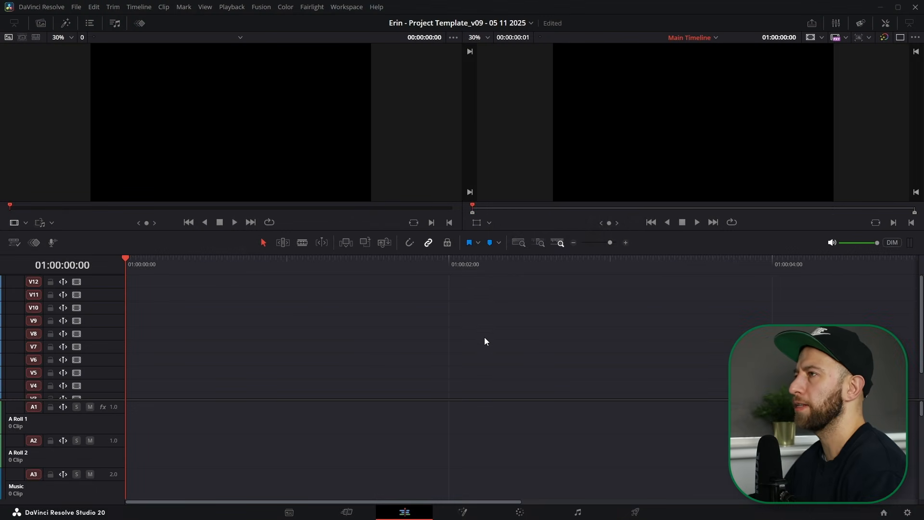
Compare the folders in the project's Master bin with those in the Power Bins' Master on the Edit page
{"action": "key", "text": "ctrl+1"}
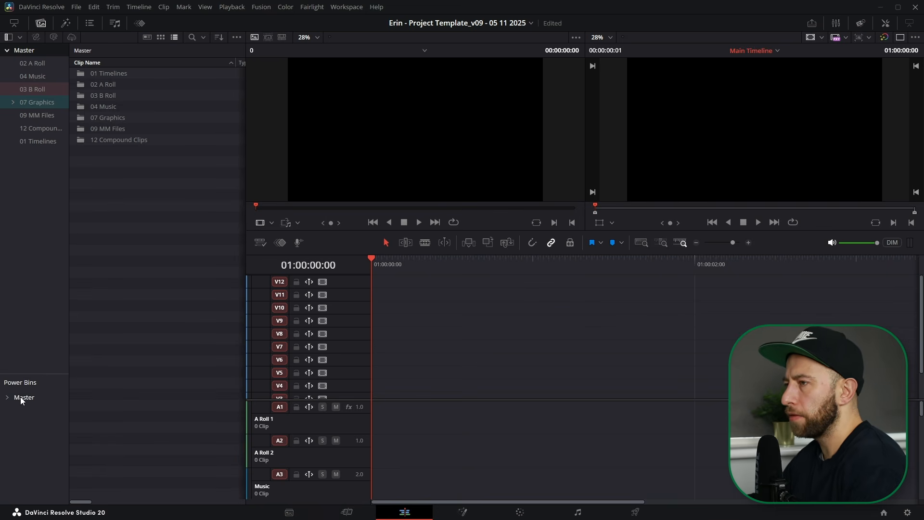
{"action": "left_click", "coordinate": [21, 398]}
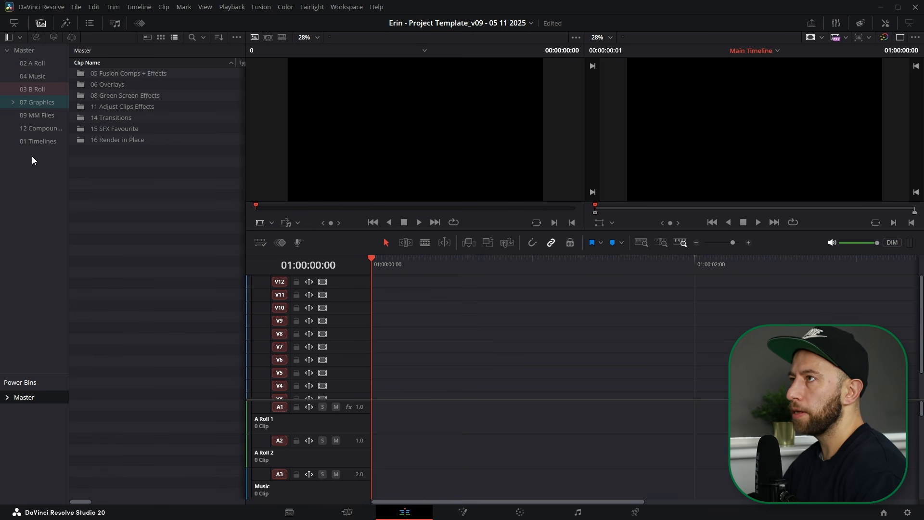
{"action": "left_click", "coordinate": [25, 51]}
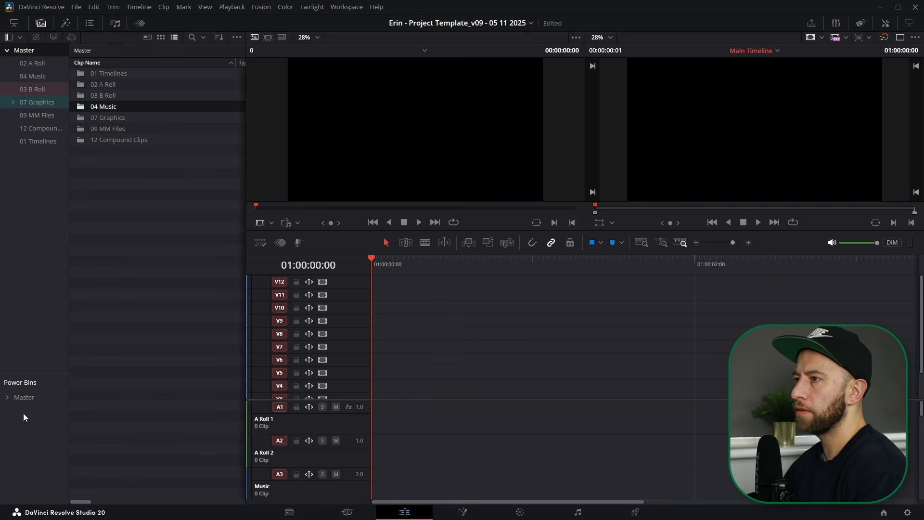
{"action": "left_click", "coordinate": [24, 398]}
{"action": "left_click", "coordinate": [24, 50]}
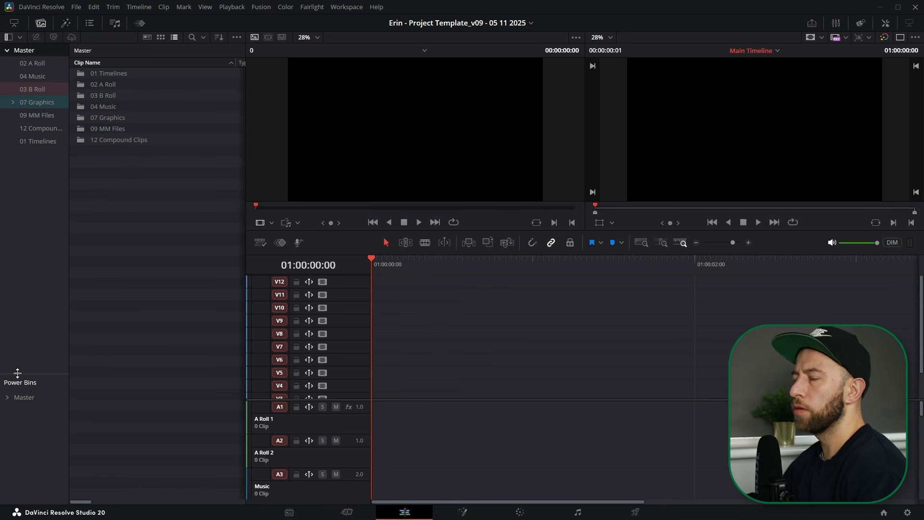
Copy all folders from the Power Bins' Master, 05 Fusion Comps + Effects through 16 Render in Place, into the project's Master bin
{"action": "left_click", "coordinate": [23, 398]}
{"action": "left_click_drag", "start_coordinate": [166, 175], "coordinate": [22, 51]}
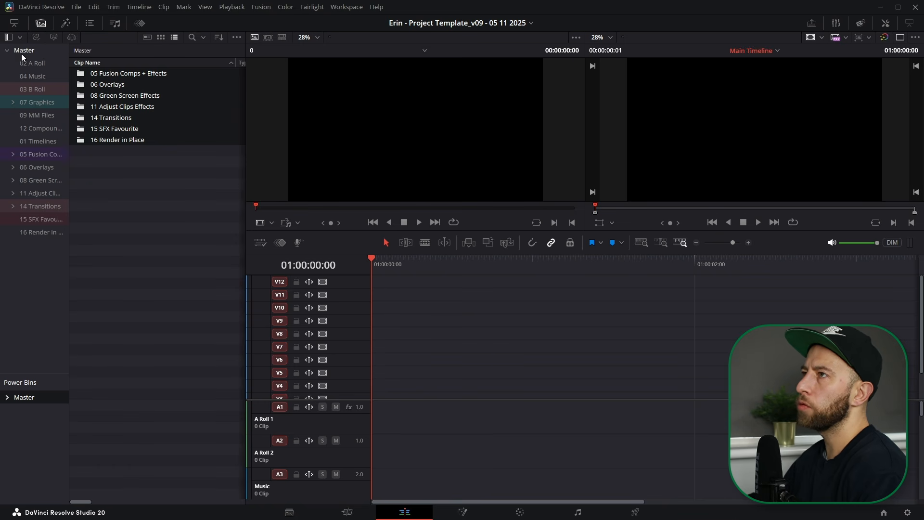
{"action": "left_click", "coordinate": [21, 54]}
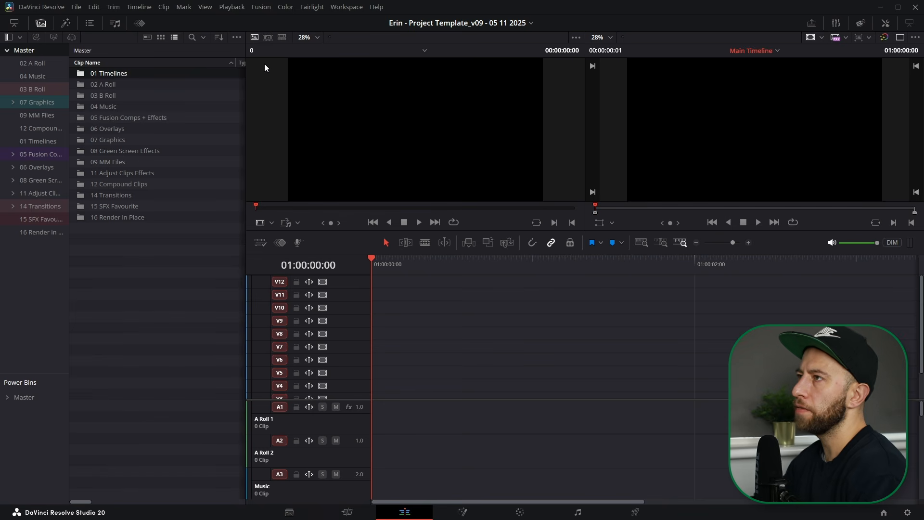
Go through the Master bin's folders from 01 Timelines to 16 Render in Place, including 12 Compound Clips
{"action": "key", "text": "Down"}
{"action": "key", "text": "Down"}
{"action": "key", "text": "Down"}
{"action": "key", "text": "Down"}
{"action": "key", "text": "Down"}
{"action": "key", "text": "Down"}
{"action": "key", "text": "Down"}
{"action": "key", "text": "Down"}
{"action": "key", "text": "Down"}
{"action": "key", "text": "Down"}
{"action": "key", "text": "Down"}
{"action": "key", "text": "Down"}
{"action": "key", "text": "Down"}
{"action": "key", "text": "Down"}
{"action": "key", "text": "Down"}
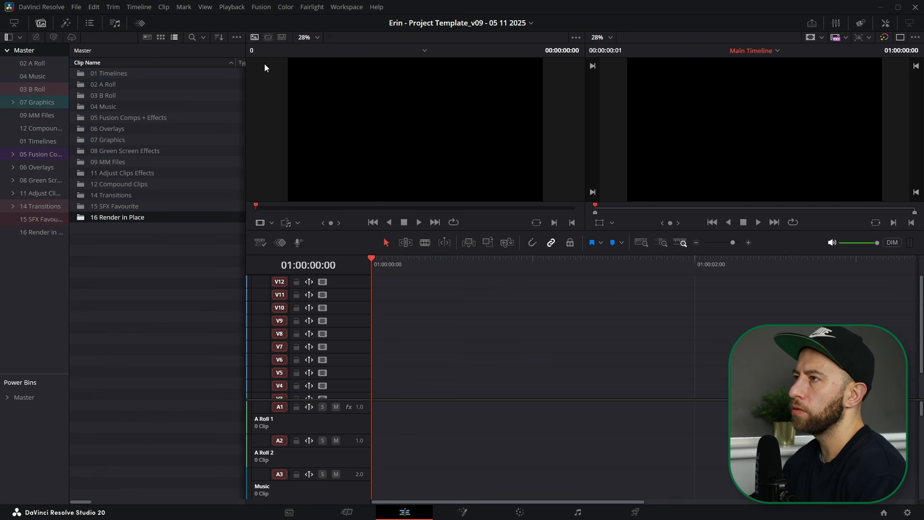
{"action": "left_click", "coordinate": [102, 186]}
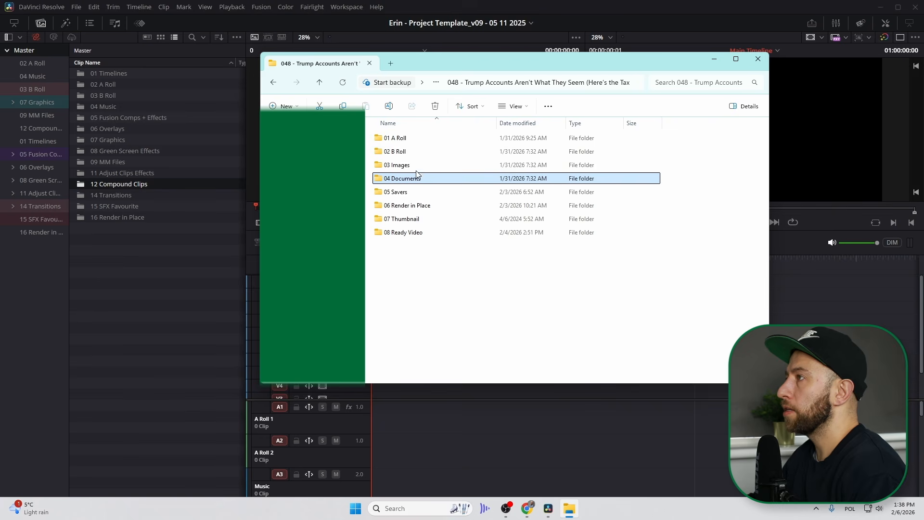
Examine the video's folder structure in File Explorer, from 01 A Roll to 08 Ready Video, including the contents of 03 Images
{"action": "left_click", "coordinate": [400, 139]}
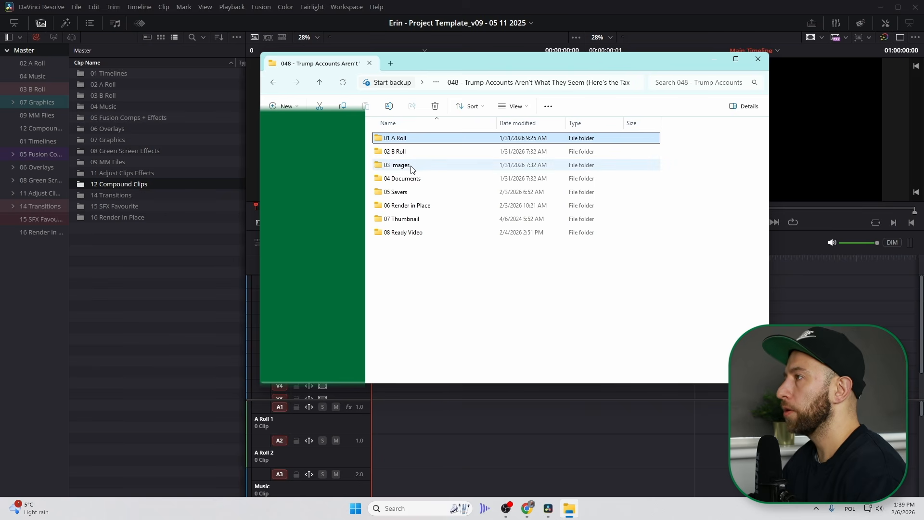
{"action": "double_click", "coordinate": [407, 167]}
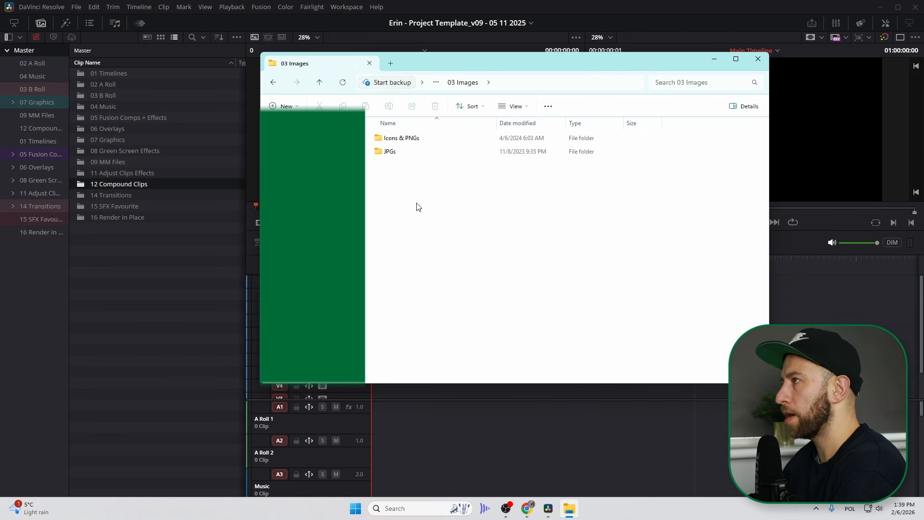
{"action": "key", "text": "alt+Left"}
{"action": "left_click", "coordinate": [403, 179]}
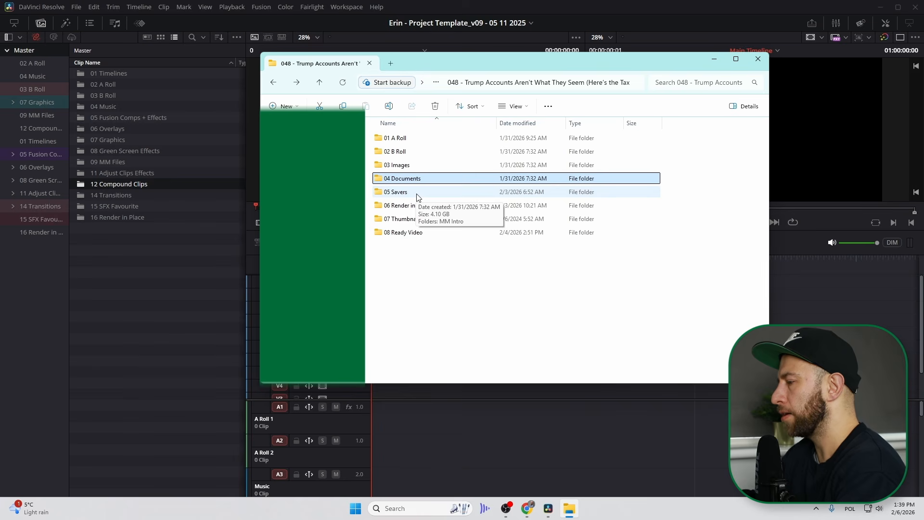
{"action": "left_click", "coordinate": [427, 320]}
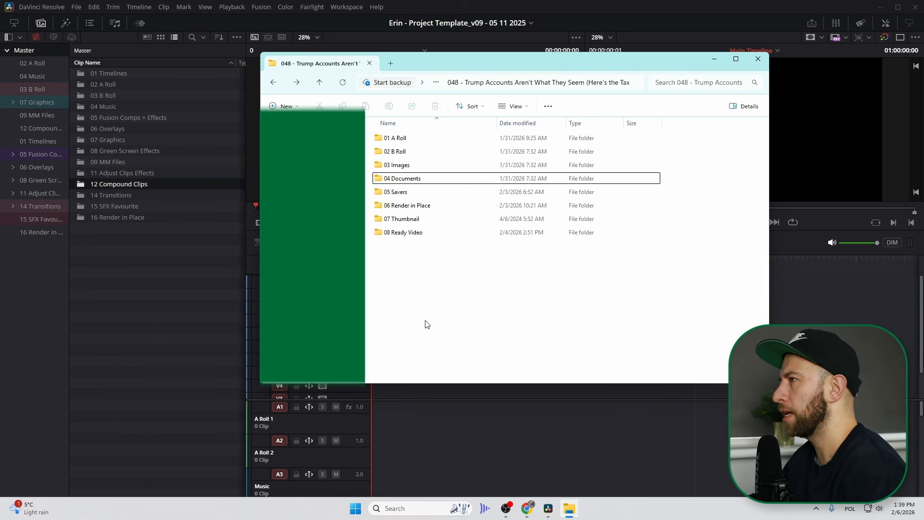
{"action": "left_click", "coordinate": [412, 208]}
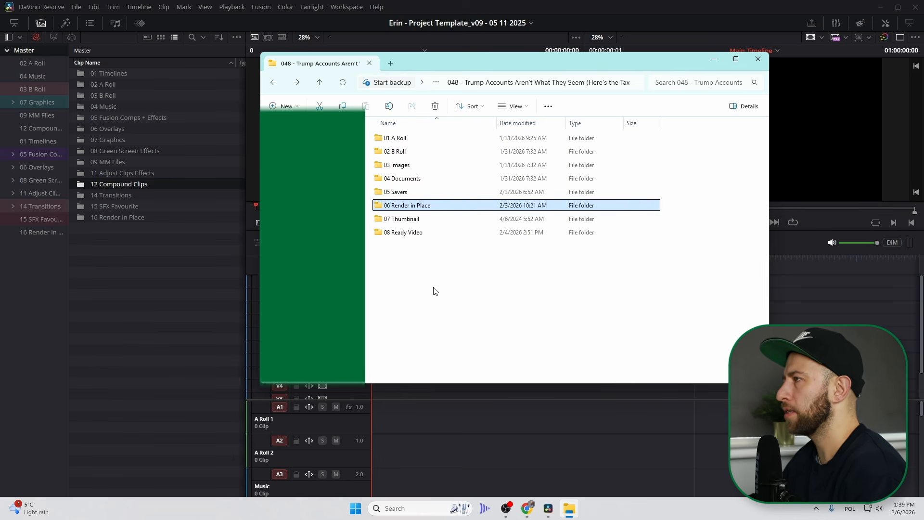
{"action": "left_click", "coordinate": [392, 222]}
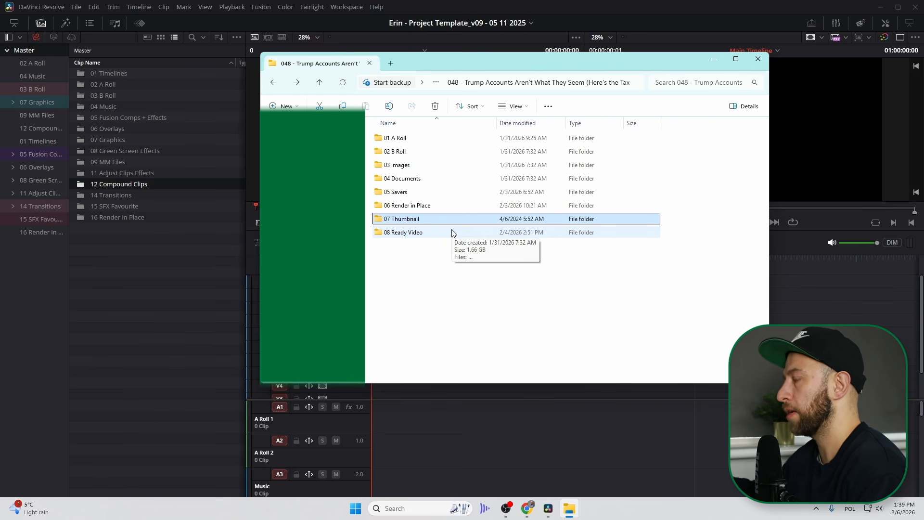
{"action": "left_click", "coordinate": [406, 235]}
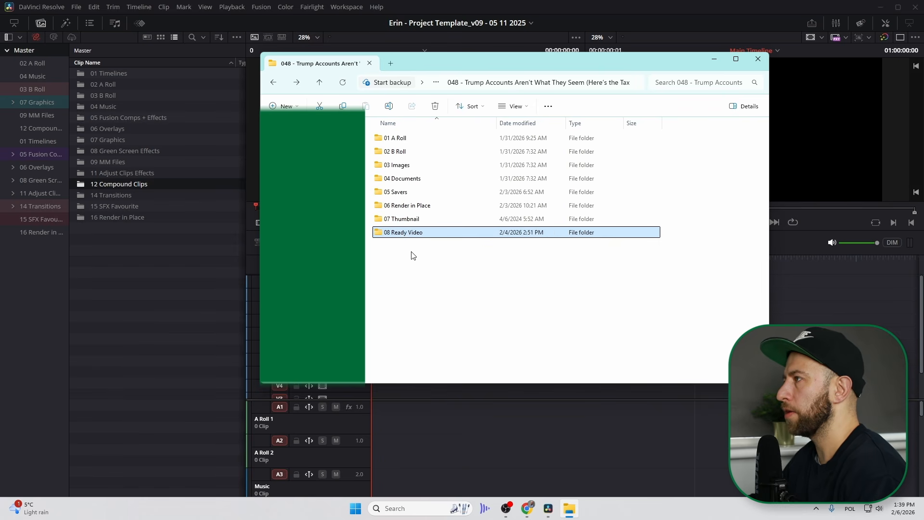
{"action": "left_click", "coordinate": [441, 282]}
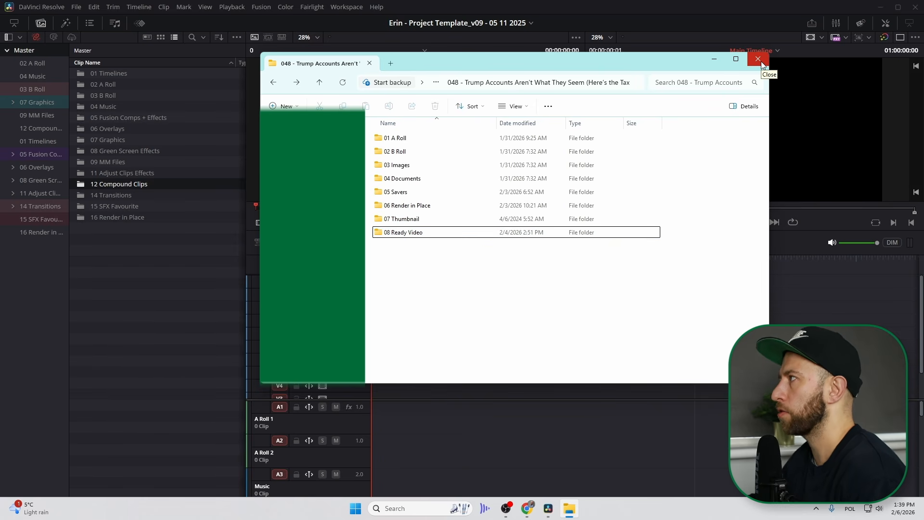
{"action": "left_click", "coordinate": [758, 60]}
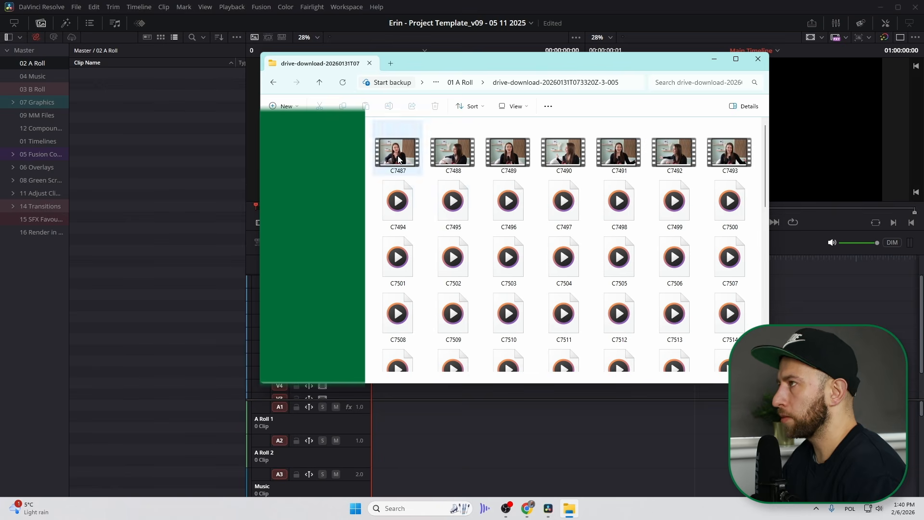
Import all the video clips from the 01 A Roll download folder into the 02 A Roll bin
{"action": "left_click", "coordinate": [399, 159]}
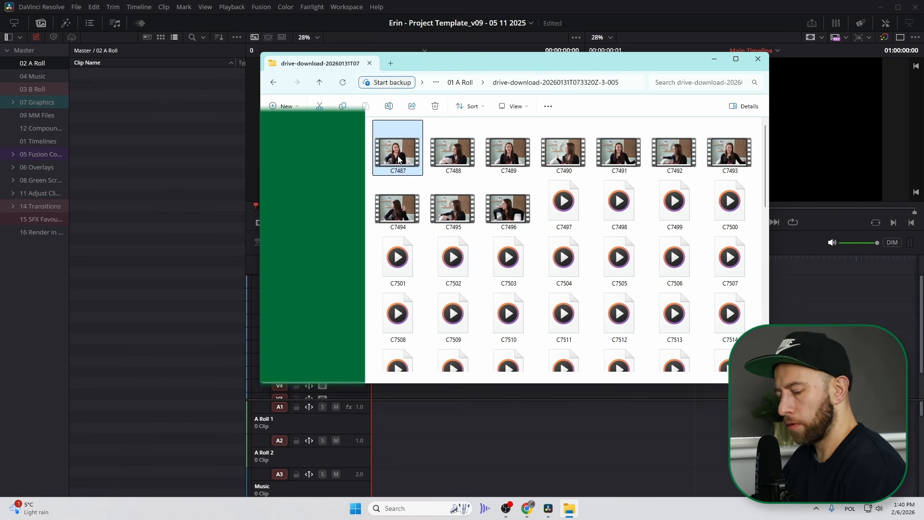
{"action": "key", "text": "ctrl+a"}
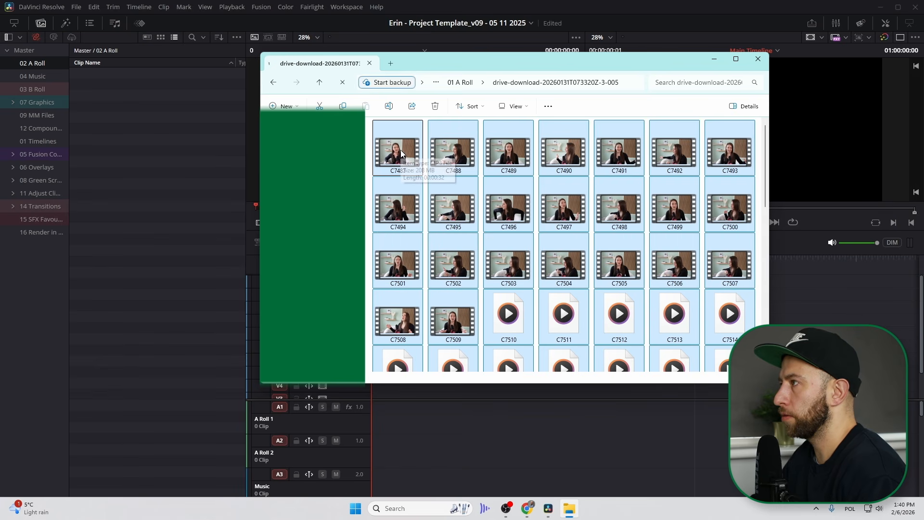
{"action": "left_click_drag", "start_coordinate": [409, 160], "coordinate": [114, 77]}
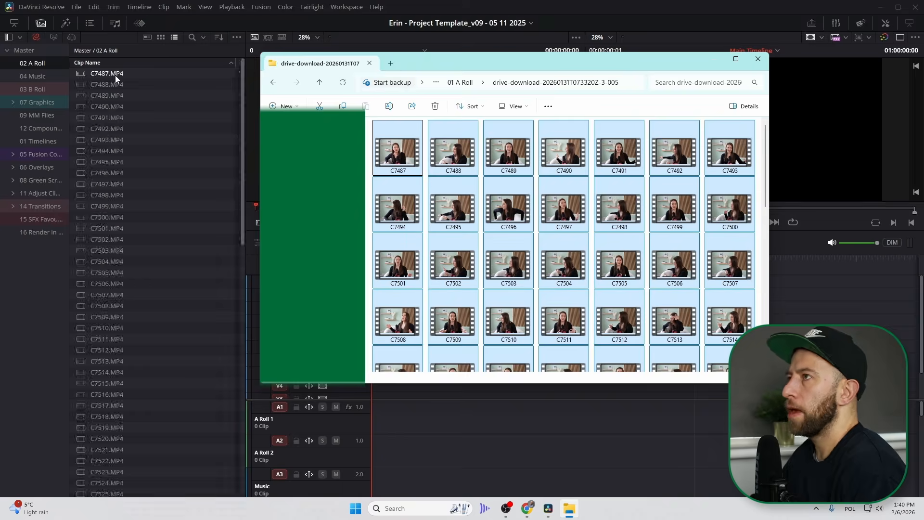
Place all the A Roll clips at the start of the Main Timeline on V1 and A1, and move the playhead to the end
{"action": "left_click", "coordinate": [117, 76]}
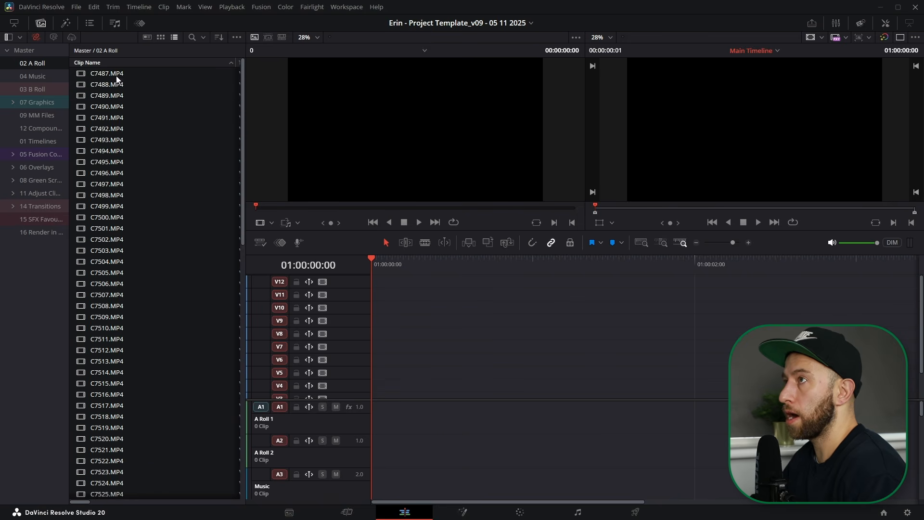
{"action": "left_click_drag", "start_coordinate": [102, 80], "coordinate": [451, 398]}
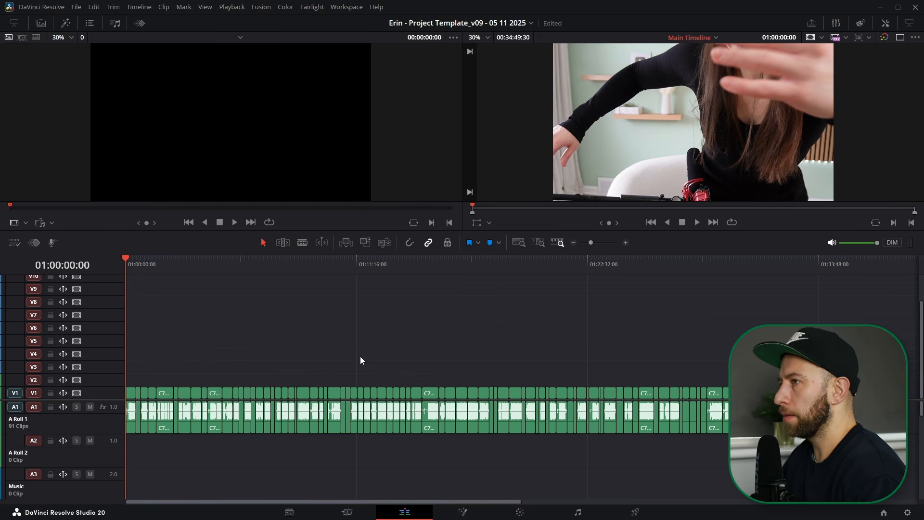
{"action": "key", "text": "End"}
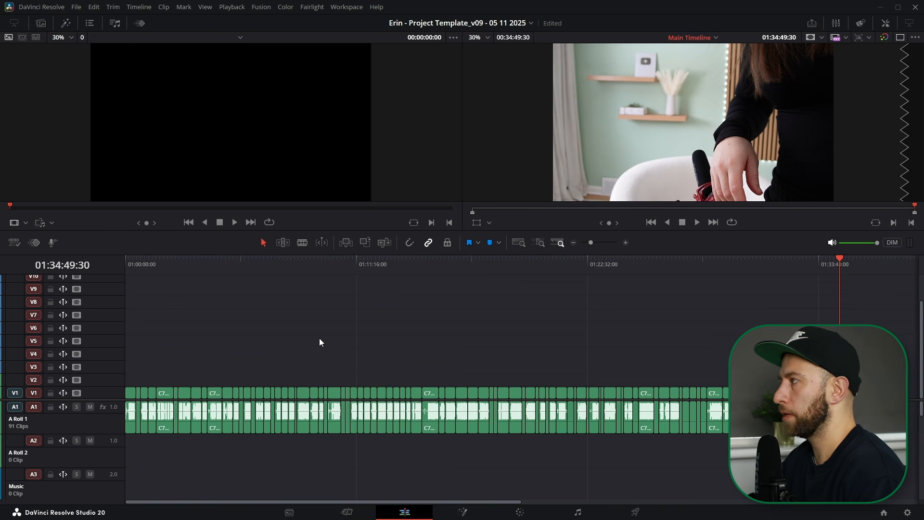
Return to the start of the Main Timeline and park the playhead about 16 seconds in, where the speaker faces the camera
{"action": "key", "text": "Home"}
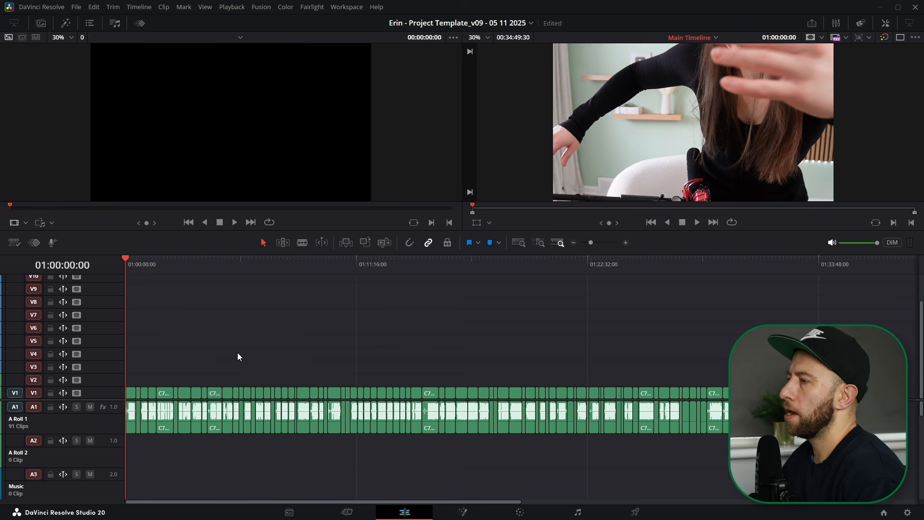
{"action": "key", "text": "shift+z"}
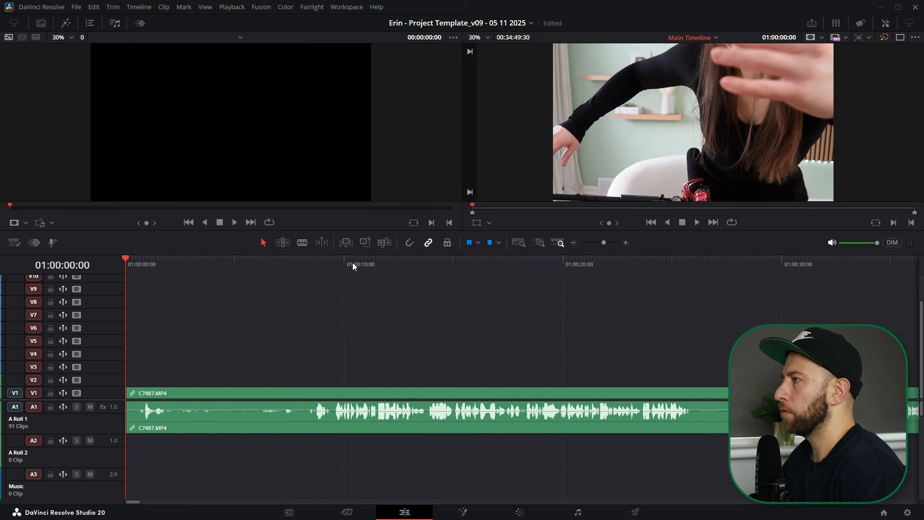
{"action": "left_click_drag", "start_coordinate": [353, 264], "coordinate": [481, 277]}
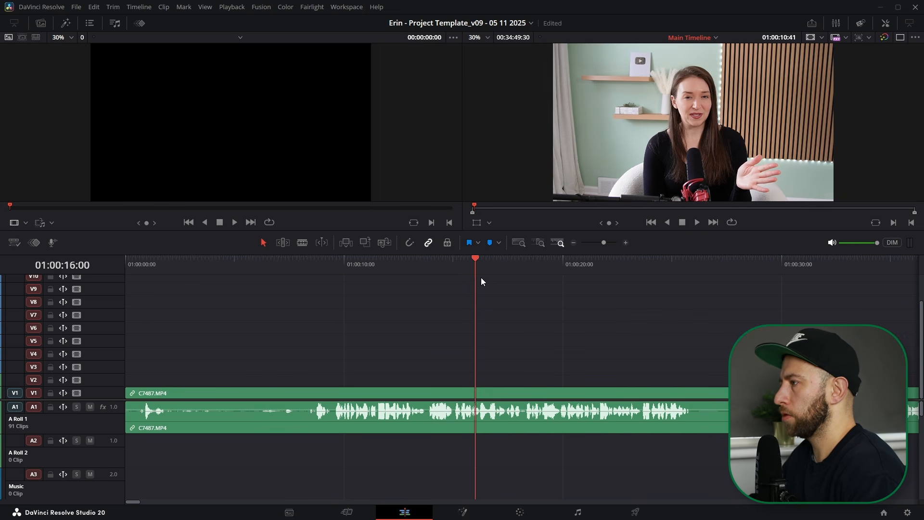
On the Color page, apply the client's "New_Studio 2" power grade from PowerGrade 1 to the first clip, and close the gallery
{"action": "left_click", "coordinate": [522, 513]}
{"action": "left_click", "coordinate": [30, 64]}
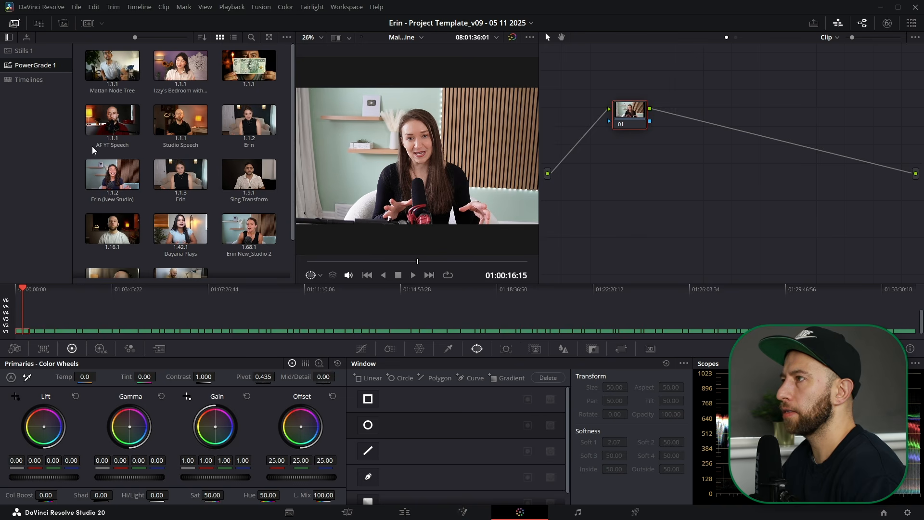
{"action": "scroll", "coordinate": [247, 221], "scroll_direction": "down", "scroll_amount": 2}
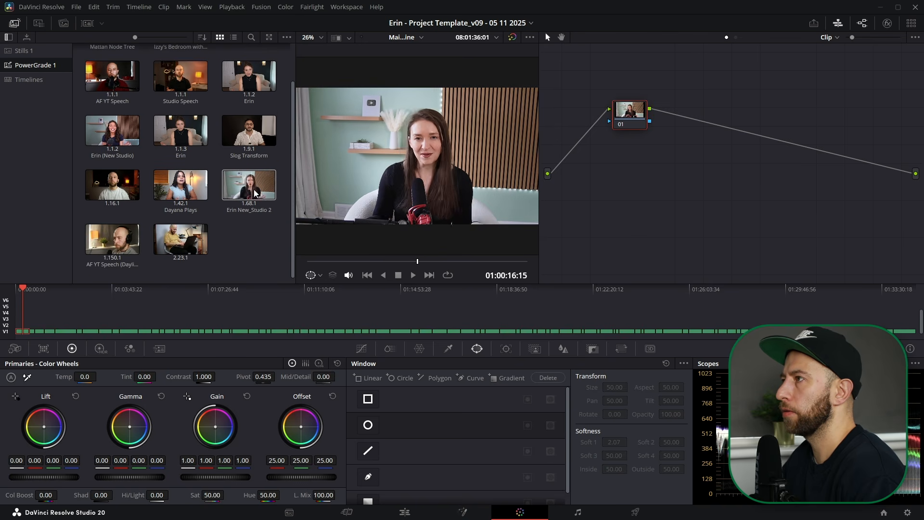
{"action": "left_click_drag", "start_coordinate": [256, 193], "coordinate": [624, 121]}
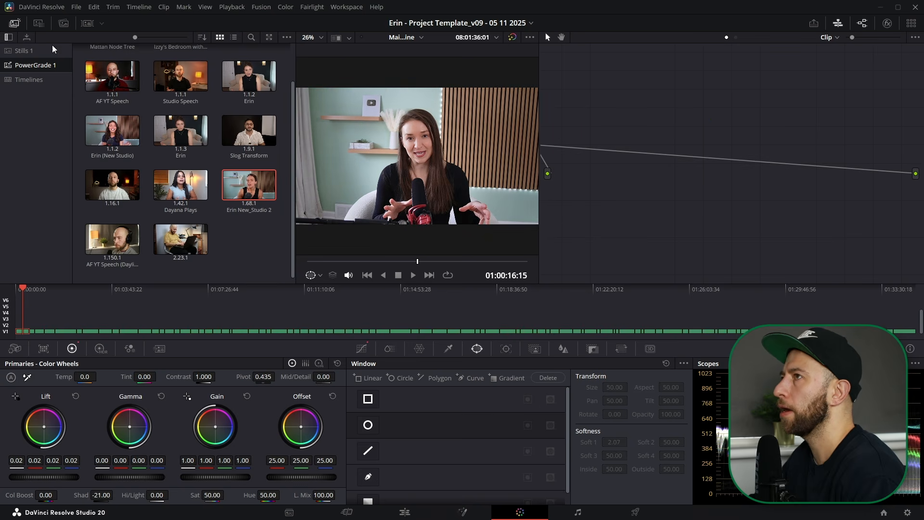
{"action": "left_click", "coordinate": [15, 23]}
{"action": "left_click_drag", "start_coordinate": [540, 164], "coordinate": [709, 266]}
{"action": "mouse_move", "coordinate": [641, 172]}
{"action": "left_mouse_down"}
{"action": "mouse_move", "coordinate": [640, 180]}
{"action": "mouse_move", "coordinate": [635, 170]}
{"action": "left_mouse_up"}
{"action": "left_click_drag", "start_coordinate": [533, 153], "coordinate": [535, 147]}
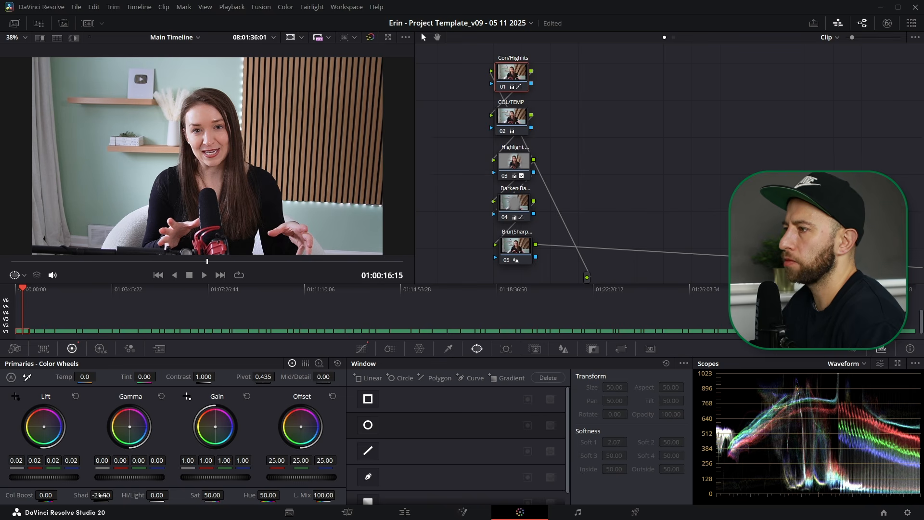
Vary the shadows on the first node between -10.00 and -21.00, reset them once, and bring them back to -21.00
{"action": "left_click_drag", "start_coordinate": [101, 495], "coordinate": [116, 495]}
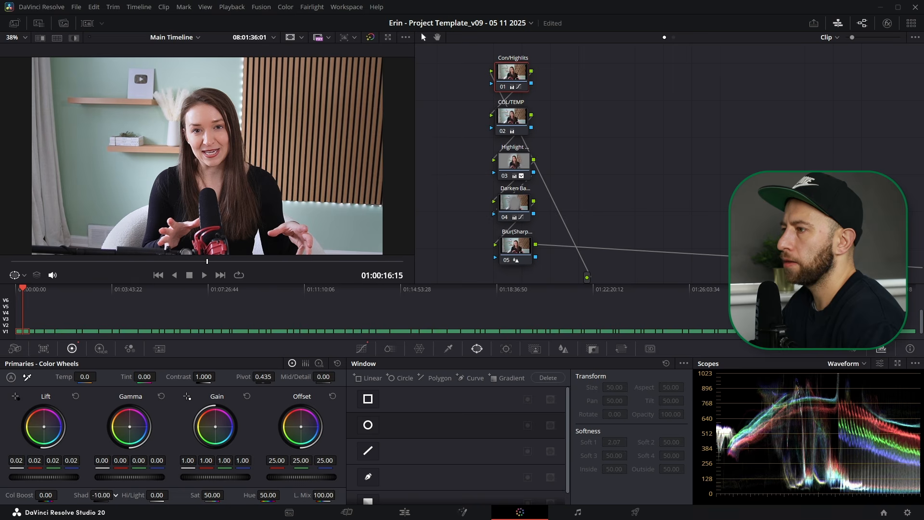
{"action": "double_click", "coordinate": [86, 495]}
{"action": "left_click_drag", "start_coordinate": [106, 496], "coordinate": [50, 497]}
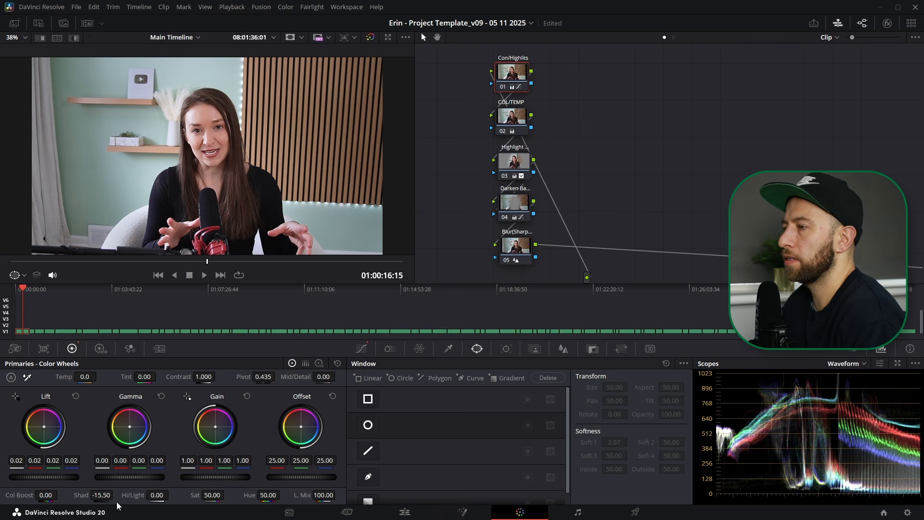
{"action": "left_click_drag", "start_coordinate": [101, 495], "coordinate": [96, 495]}
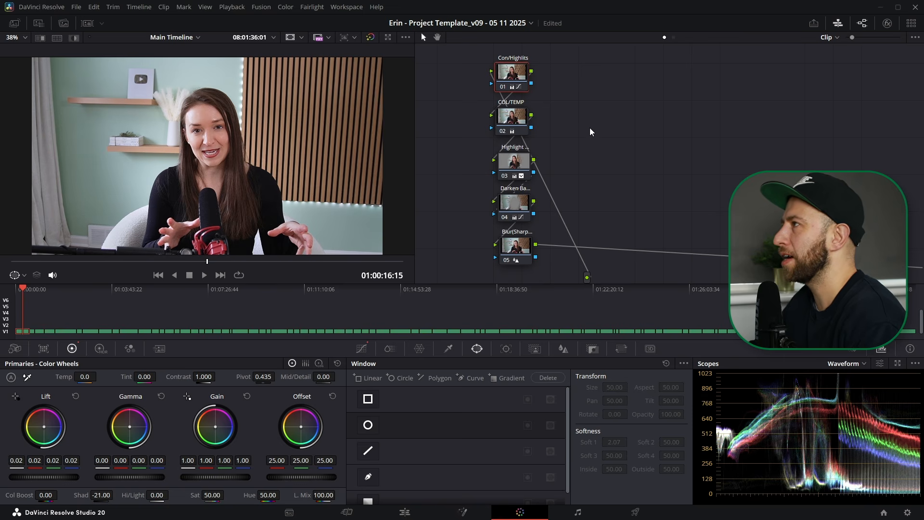
On the COL/TEMP node, reset the colour temperature and cool it again with a negative value
{"action": "left_click", "coordinate": [515, 124]}
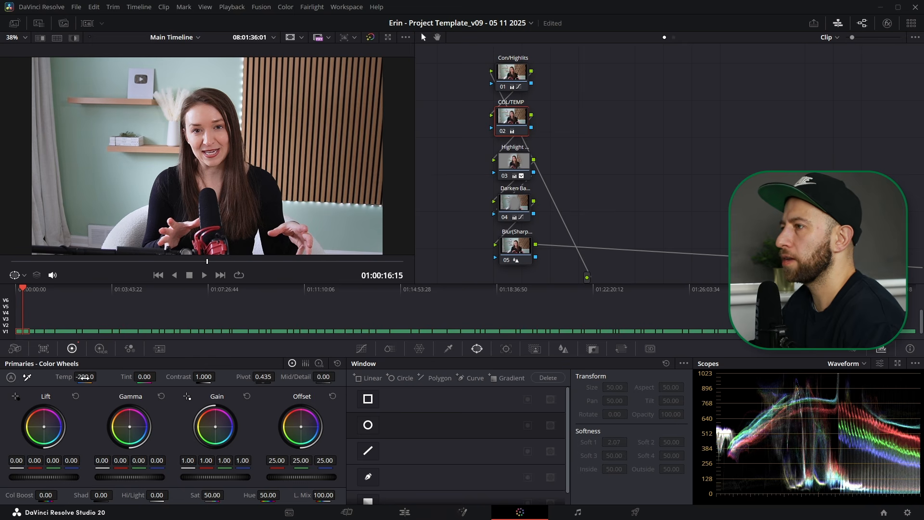
{"action": "double_click", "coordinate": [67, 377]}
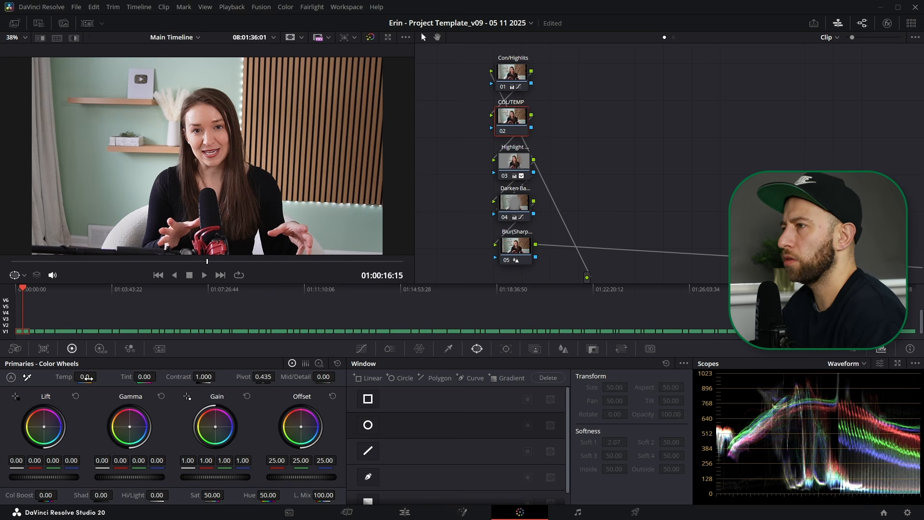
{"action": "left_click_drag", "start_coordinate": [84, 377], "coordinate": [72, 377]}
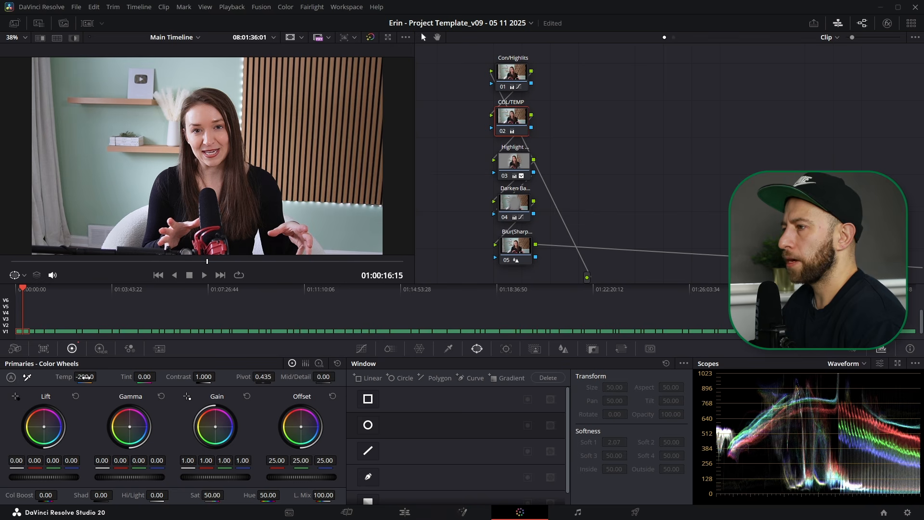
On the Highlight Object node, centre the circle window on the speaker at Pan 50.00, Tilt 48.38, and set the highlights to 9.50
{"action": "left_click", "coordinate": [511, 165]}
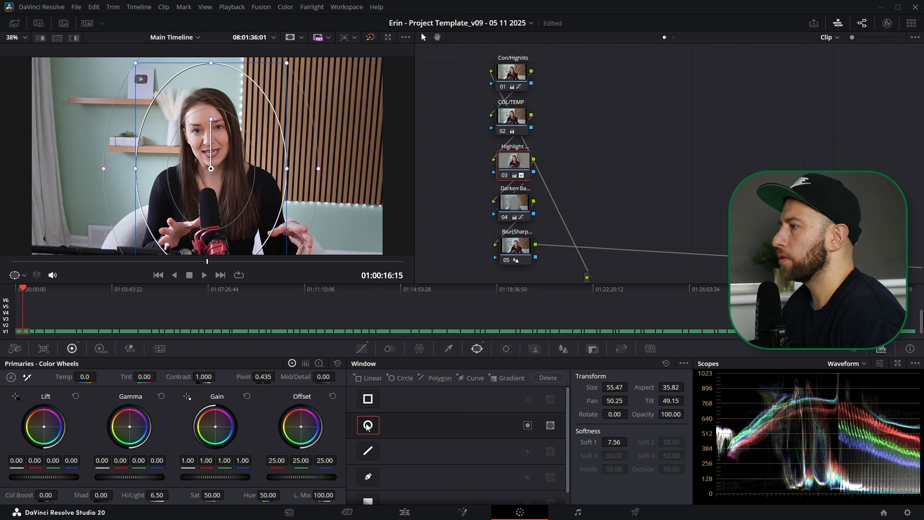
{"action": "left_click_drag", "start_coordinate": [225, 170], "coordinate": [221, 181]}
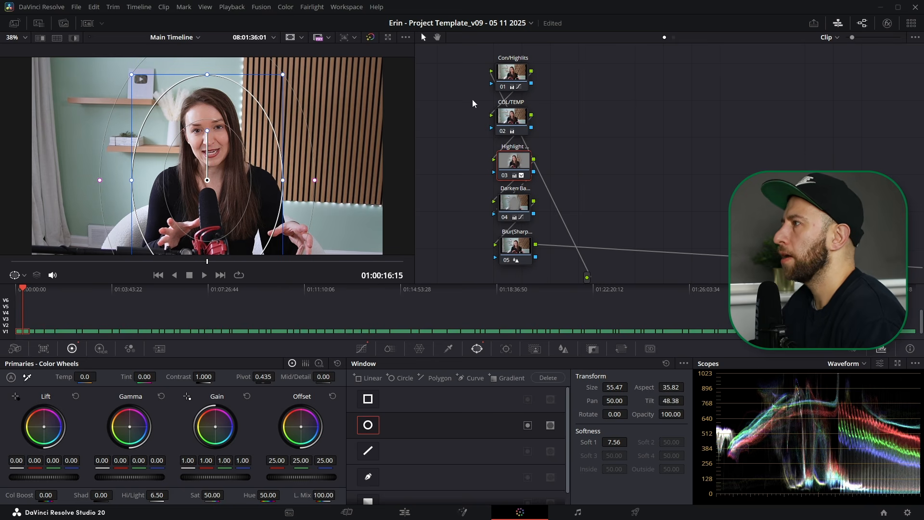
{"action": "double_click", "coordinate": [153, 496]}
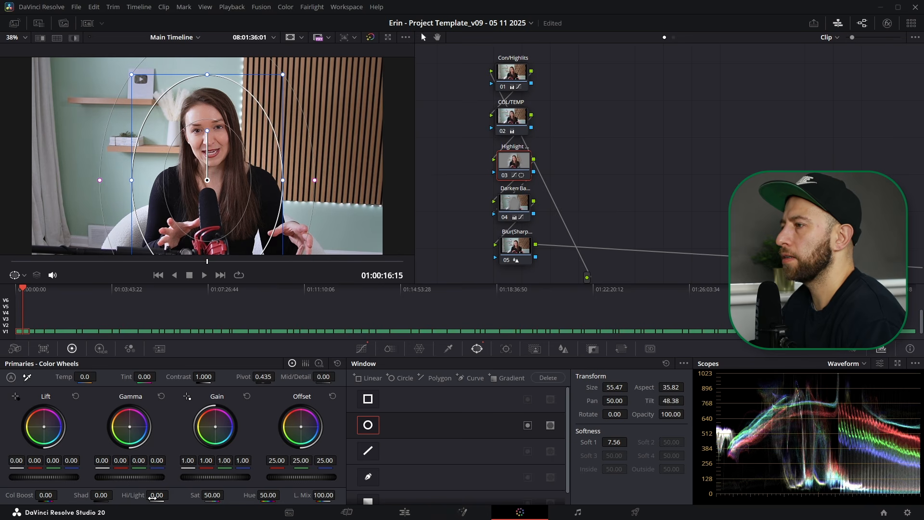
{"action": "left_click_drag", "start_coordinate": [156, 494], "coordinate": [165, 494]}
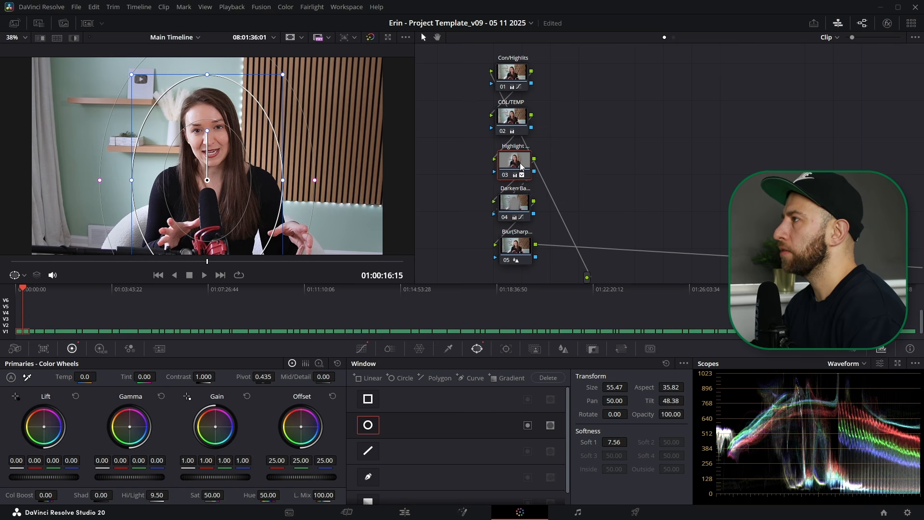
Line up the Highlight Object and Darken Background nodes in a vertical column below the COL/TEMP node
{"action": "left_click_drag", "start_coordinate": [520, 164], "coordinate": [577, 161]}
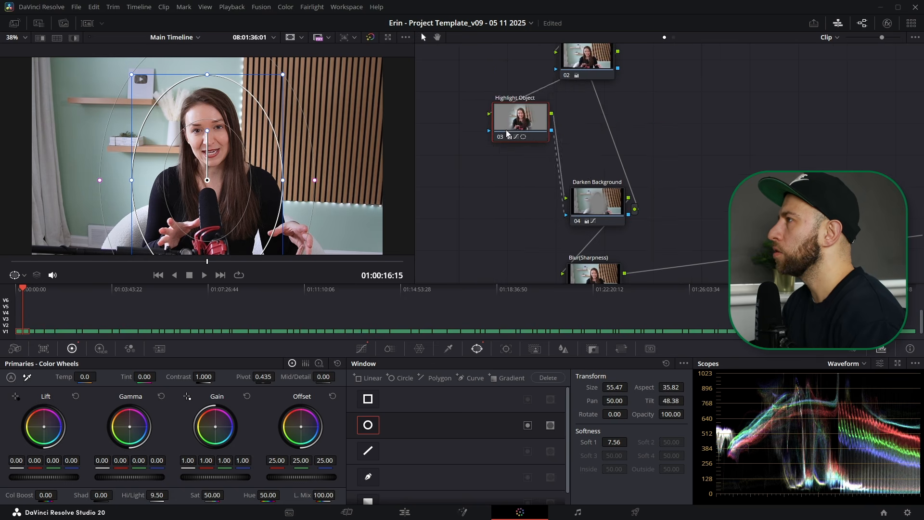
{"action": "left_click_drag", "start_coordinate": [507, 131], "coordinate": [569, 125]}
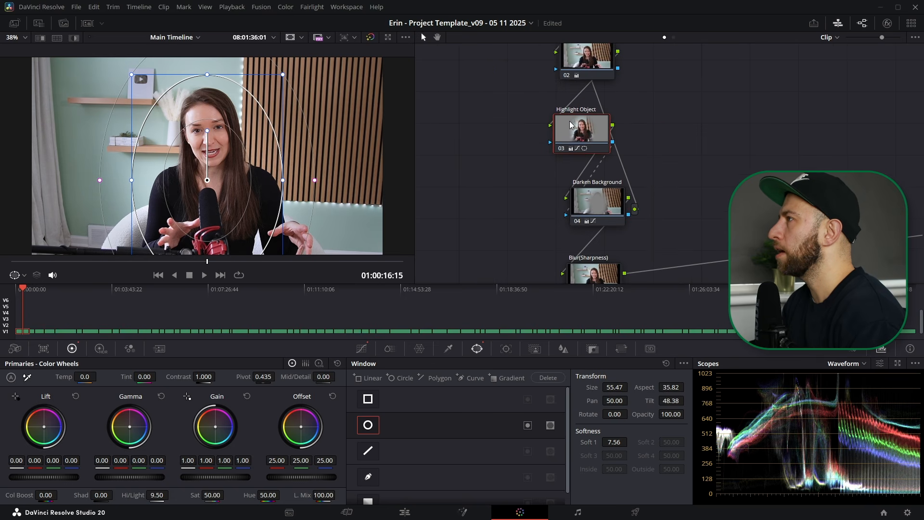
{"action": "left_click_drag", "start_coordinate": [588, 204], "coordinate": [572, 203]}
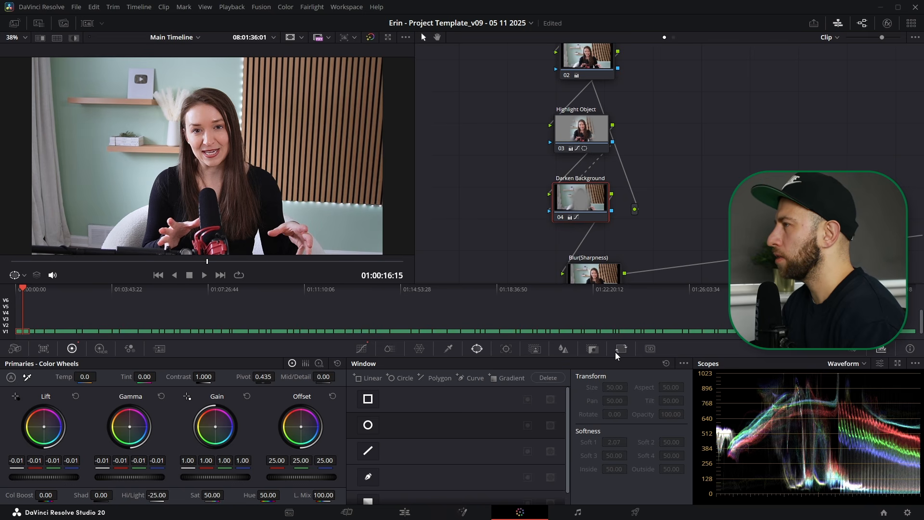
Inspect the Darken Background node's key, comparing the matte with and without the inverted key input
{"action": "left_click", "coordinate": [592, 349]}
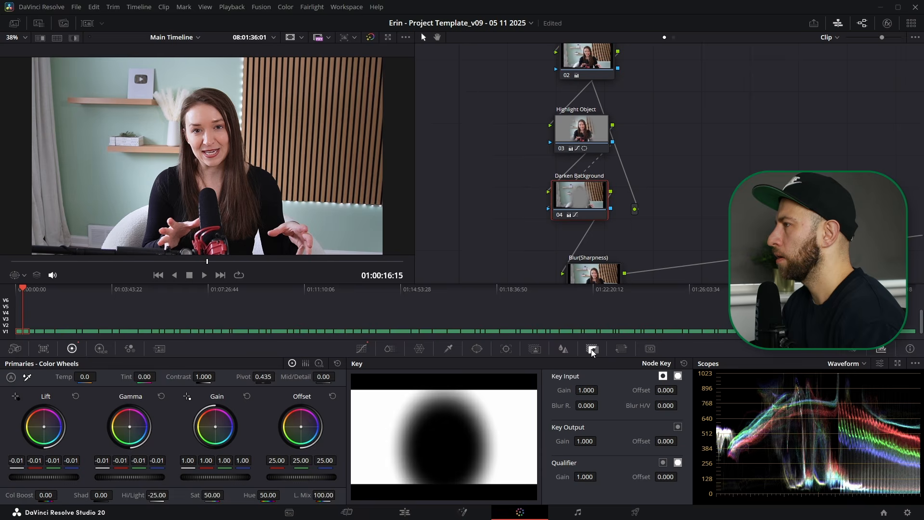
{"action": "left_click", "coordinate": [662, 377]}
{"action": "left_click", "coordinate": [663, 377]}
{"action": "left_click", "coordinate": [663, 376]}
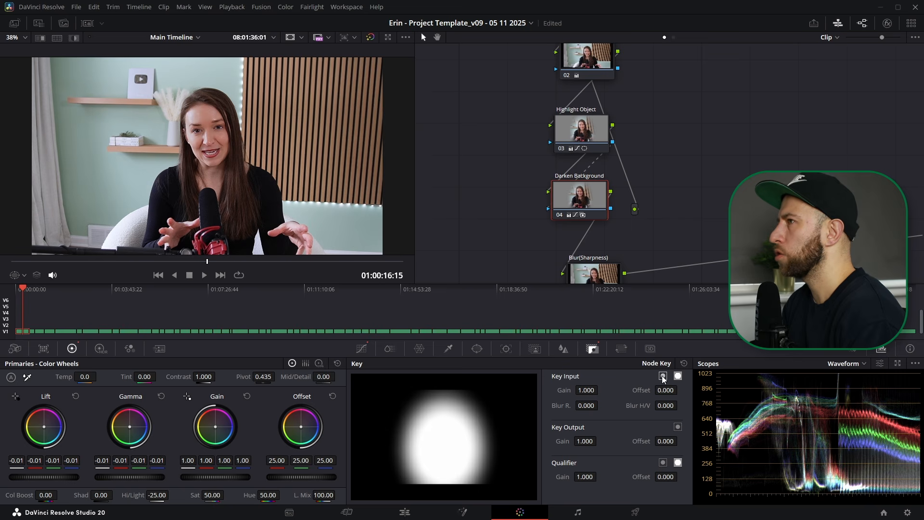
{"action": "left_click", "coordinate": [663, 376]}
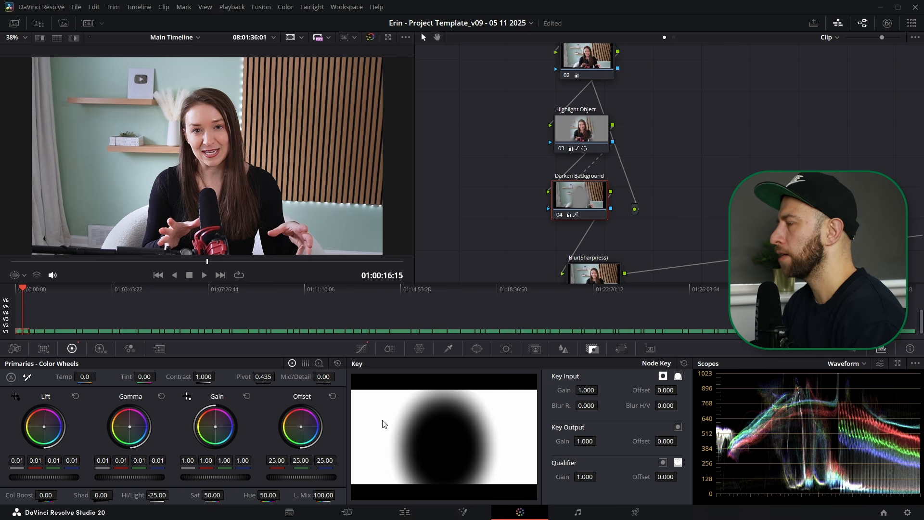
On the Darken Background node, reset the highlights and lower them to -25.50
{"action": "left_click_drag", "start_coordinate": [591, 198], "coordinate": [594, 193]}
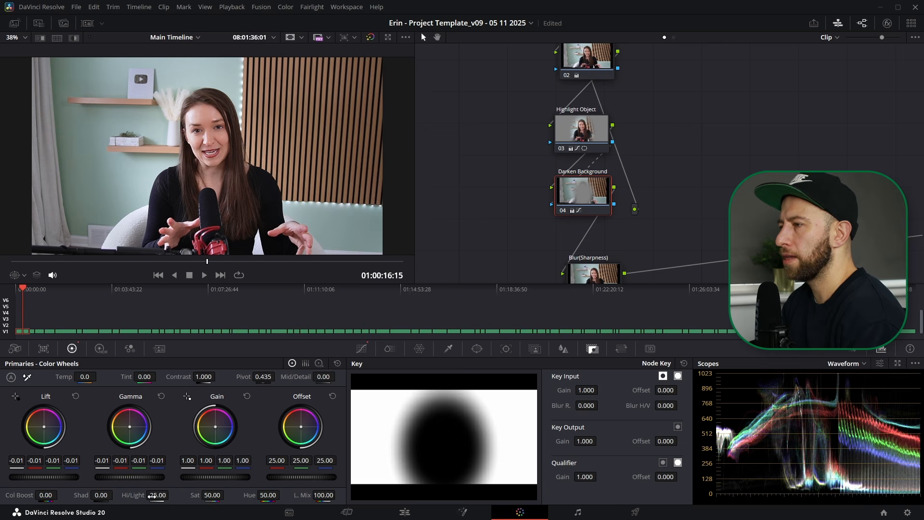
{"action": "double_click", "coordinate": [133, 495]}
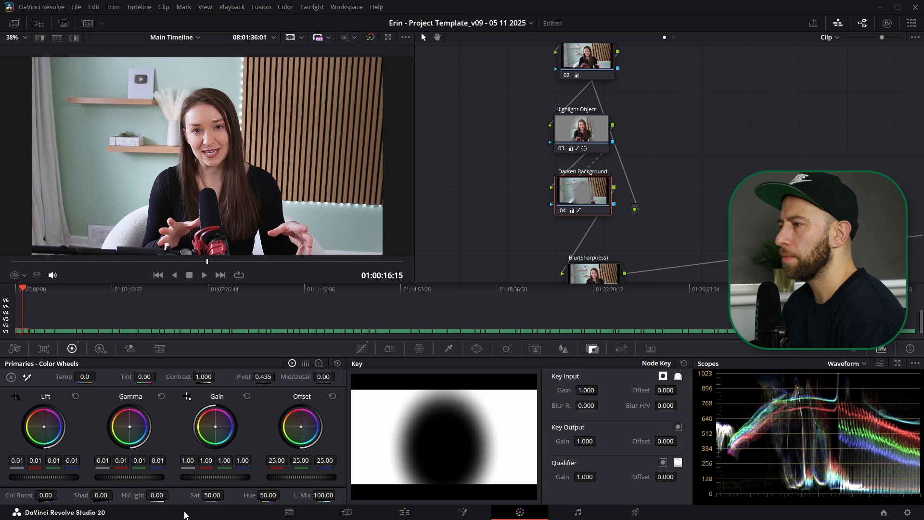
{"action": "left_click_drag", "start_coordinate": [157, 494], "coordinate": [135, 495]}
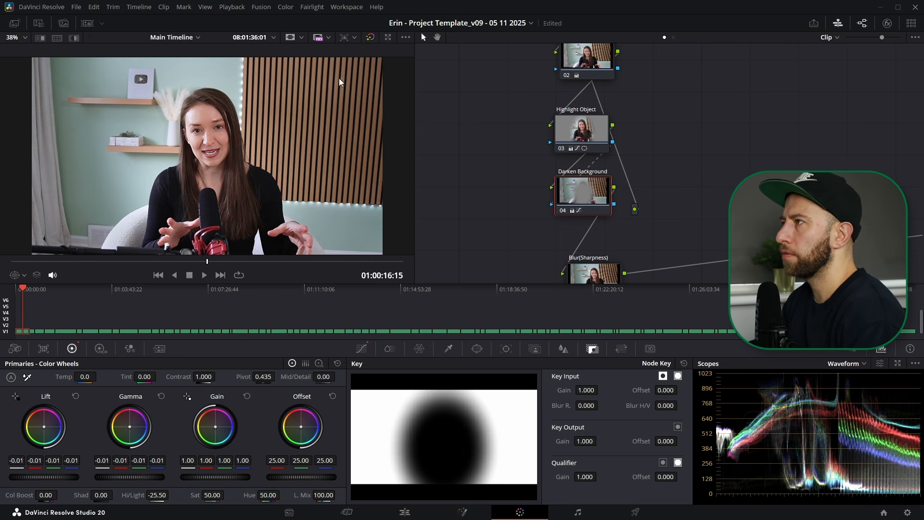
On the Blur(Sharpness) node, reset the blur radius and set it to 0.48 to sharpen the picture
{"action": "left_click_drag", "start_coordinate": [666, 251], "coordinate": [561, 105]}
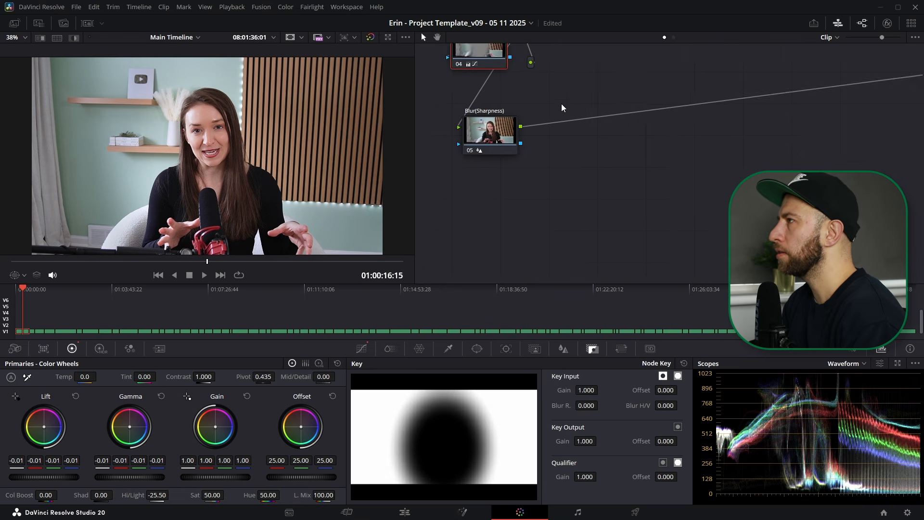
{"action": "left_click_drag", "start_coordinate": [480, 136], "coordinate": [518, 194]}
{"action": "left_click", "coordinate": [519, 194]}
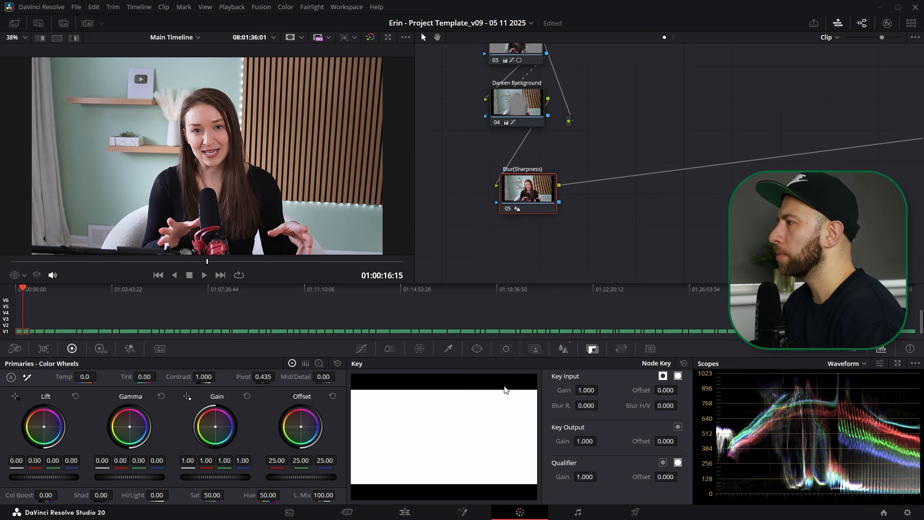
{"action": "left_click", "coordinate": [563, 349]}
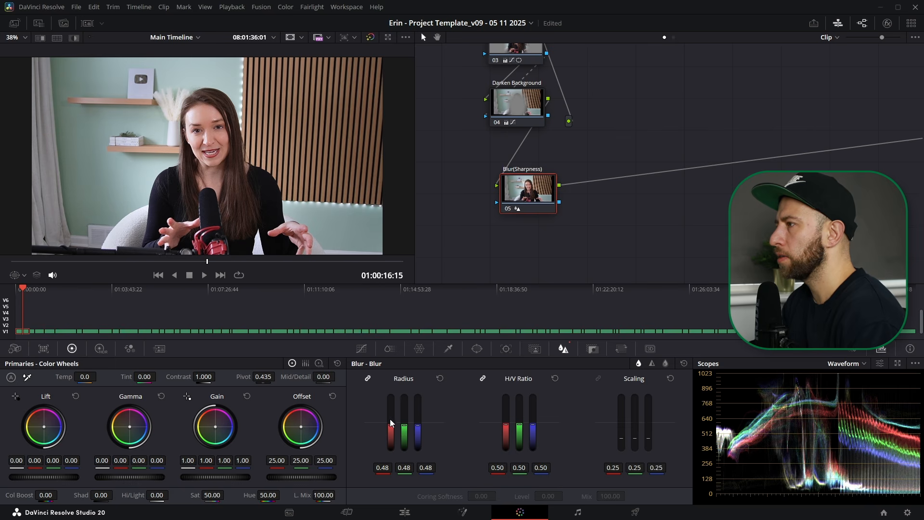
{"action": "left_click", "coordinate": [440, 381]}
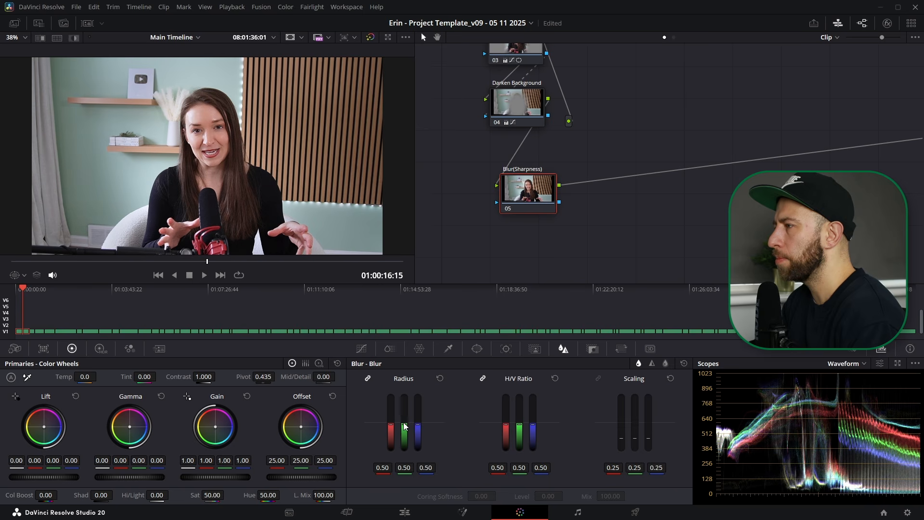
{"action": "mouse_move", "coordinate": [406, 426]}
{"action": "left_mouse_down"}
{"action": "mouse_move", "coordinate": [406, 441]}
{"action": "mouse_move", "coordinate": [406, 425]}
{"action": "left_mouse_up"}
{"action": "scroll", "coordinate": [559, 213], "scroll_direction": "down", "scroll_amount": 1}
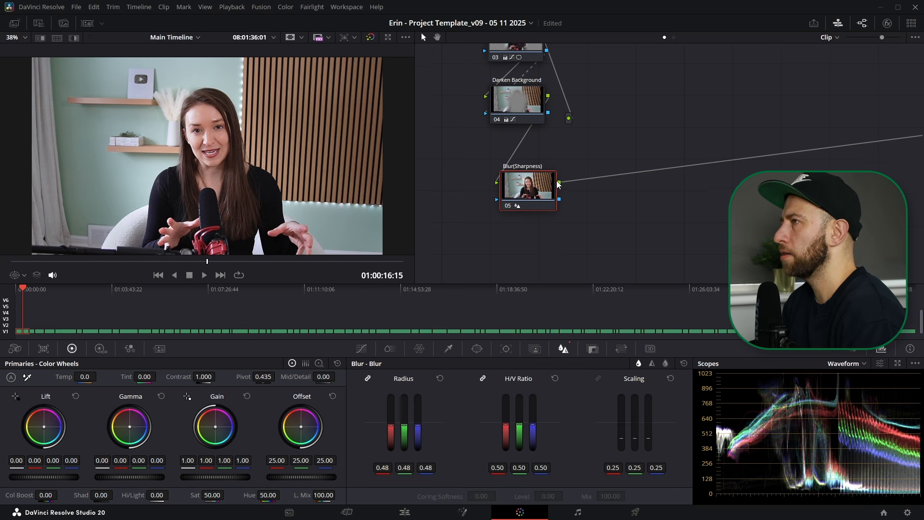
{"action": "scroll", "coordinate": [569, 142], "scroll_direction": "down", "scroll_amount": 6}
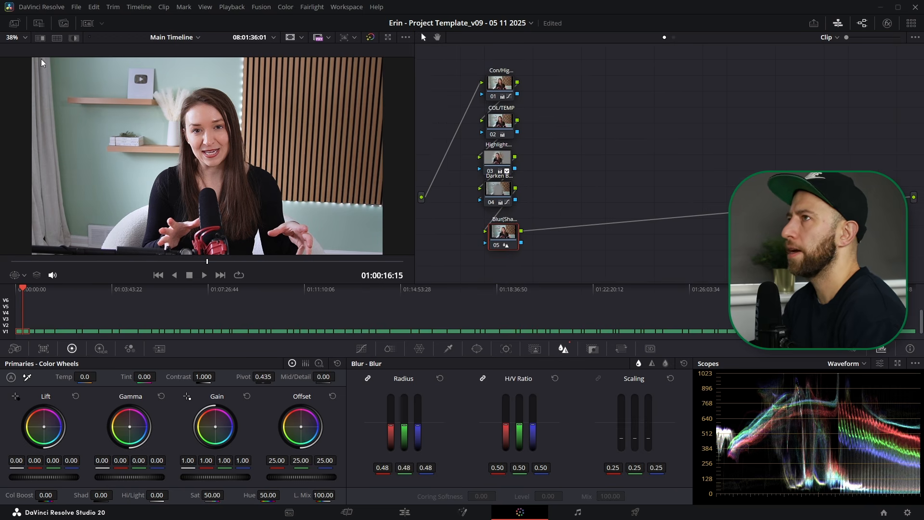
Look at the LUTs and the saved power grades in the gallery beside the finished node tree, and close the gallery
{"action": "left_click", "coordinate": [37, 25]}
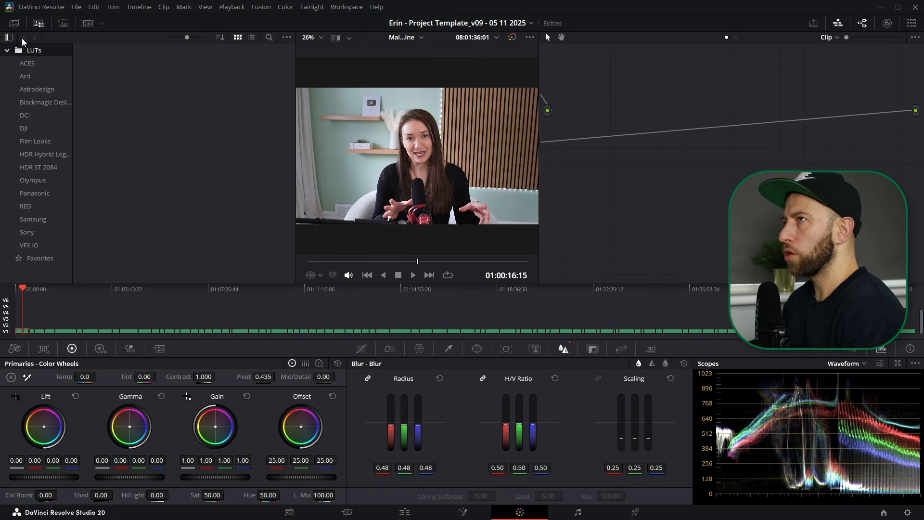
{"action": "left_click", "coordinate": [14, 24]}
{"action": "left_click_drag", "start_coordinate": [618, 176], "coordinate": [769, 274]}
{"action": "left_click_drag", "start_coordinate": [699, 155], "coordinate": [687, 140]}
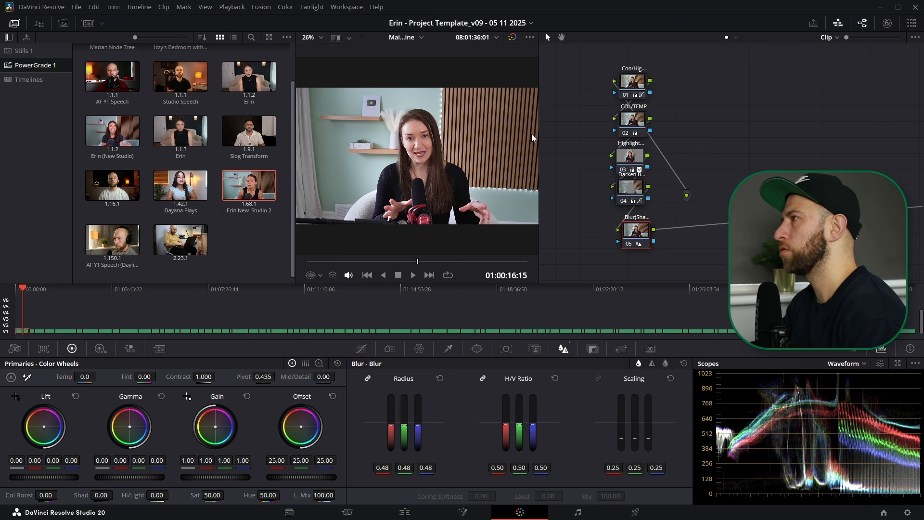
{"action": "left_click", "coordinate": [15, 24]}
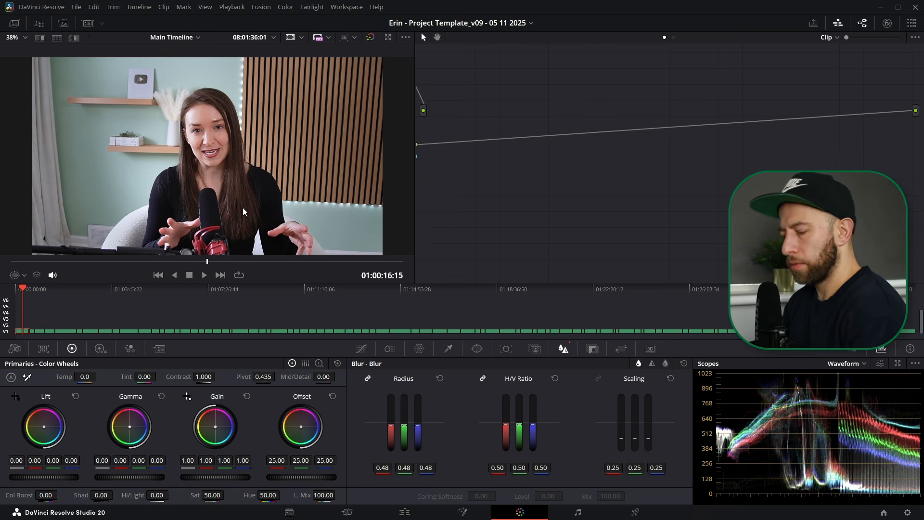
On the Edit page, copy the graded first clip C7487.MP4 and paste its attributes onto all the other timeline clips, then scrub to check
{"action": "left_click", "coordinate": [404, 512]}
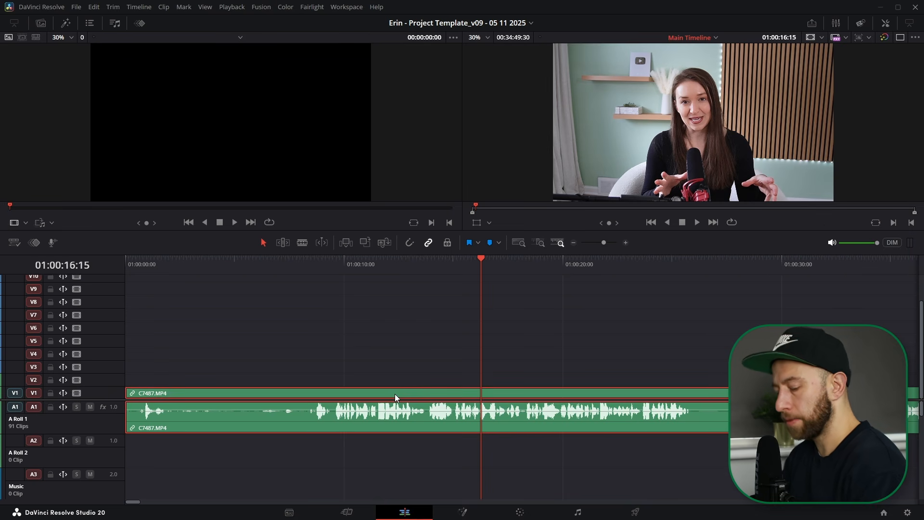
{"action": "key", "text": "ctrl+c"}
{"action": "scroll", "coordinate": [395, 395], "scroll_direction": "down", "scroll_amount": 5}
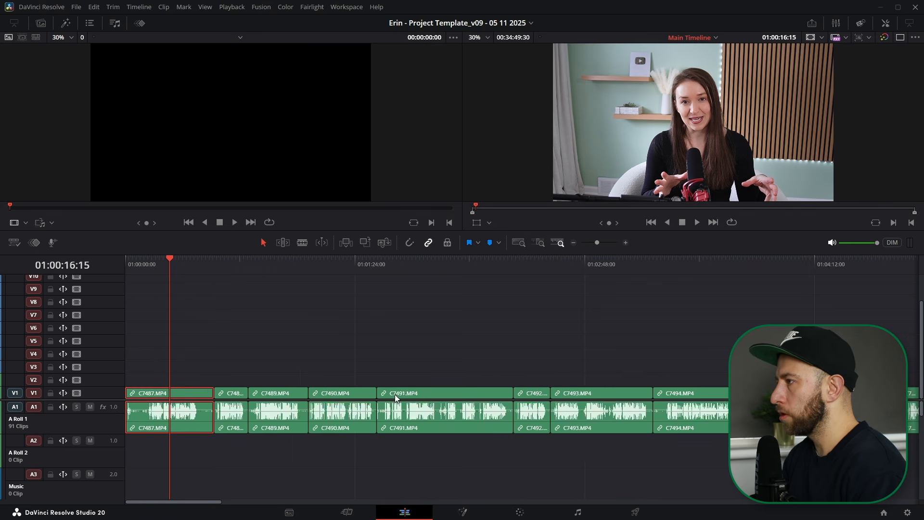
{"action": "key", "text": "ctrl+a"}
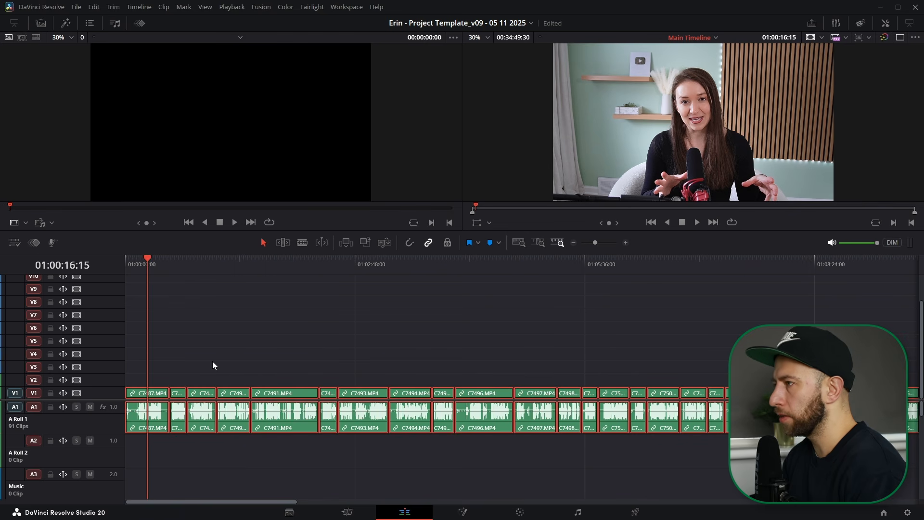
{"action": "left_click", "coordinate": [138, 395], "text": "ctrl"}
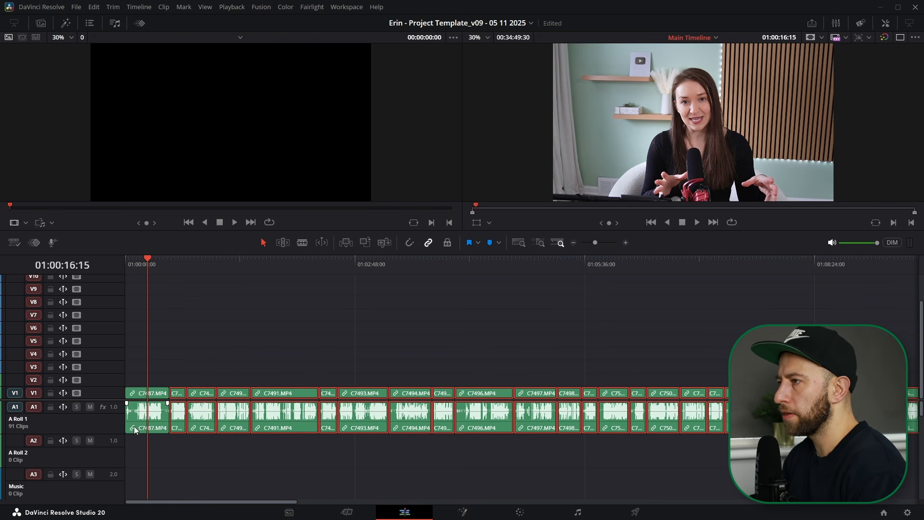
{"action": "key", "text": "alt+v"}
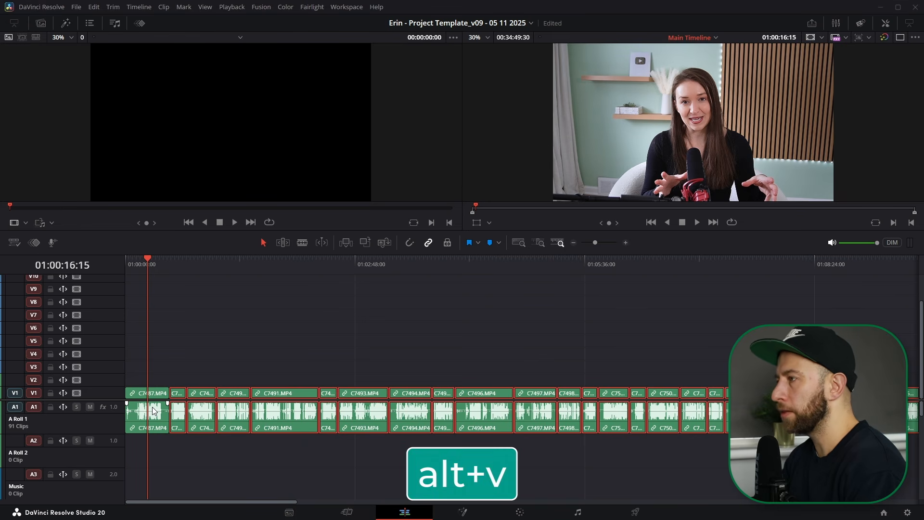
{"action": "left_click", "coordinate": [552, 405]}
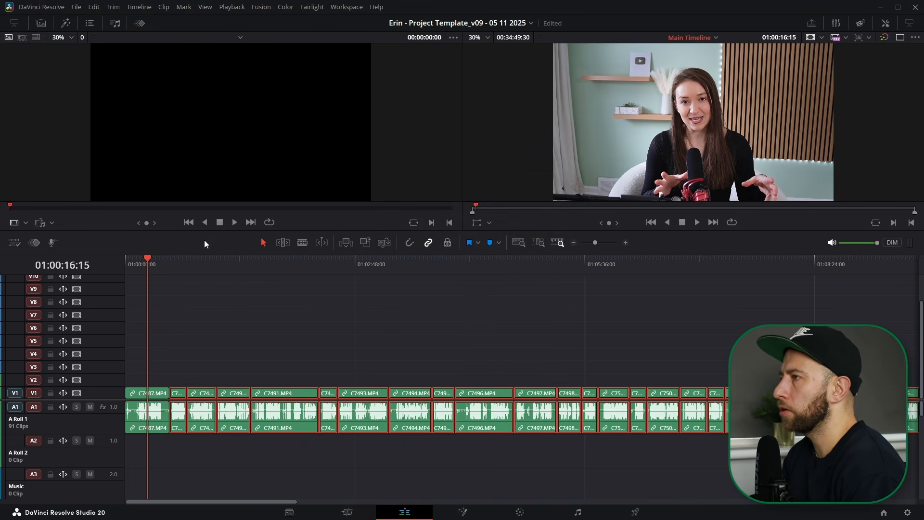
{"action": "left_click_drag", "start_coordinate": [166, 276], "coordinate": [5, 270]}
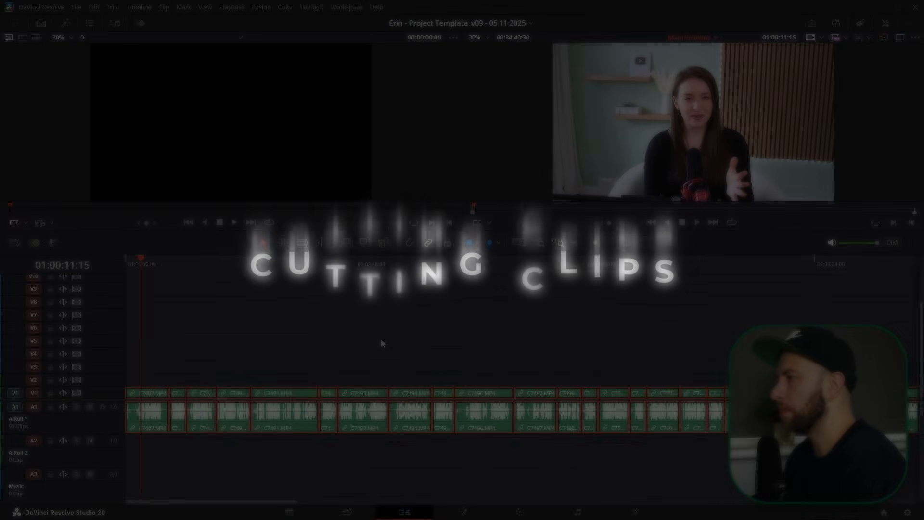
Select all the A Roll clips on the Main Timeline and open the 12 Compound Clips bin in the media pool
{"action": "left_click", "coordinate": [381, 340]}
{"action": "scroll", "coordinate": [384, 340], "scroll_direction": "down", "scroll_amount": 4}
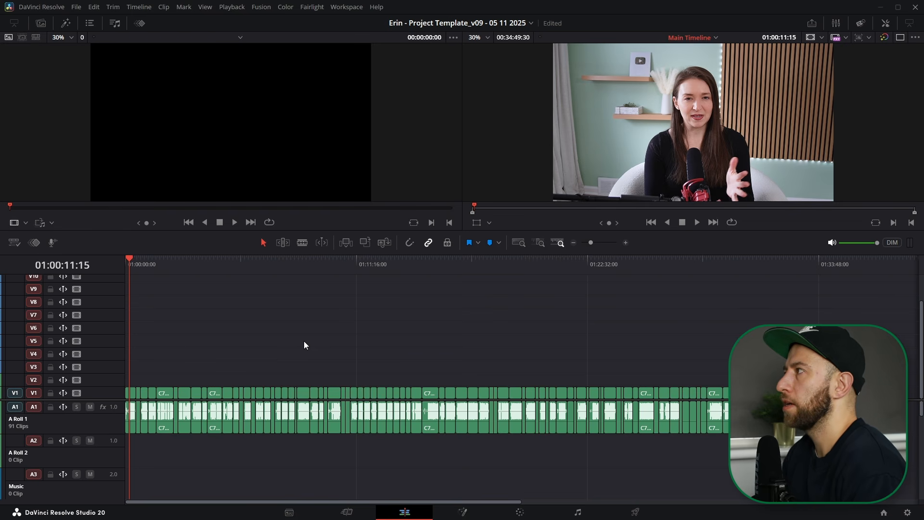
{"action": "scroll", "coordinate": [304, 341], "scroll_direction": "up", "scroll_amount": 4}
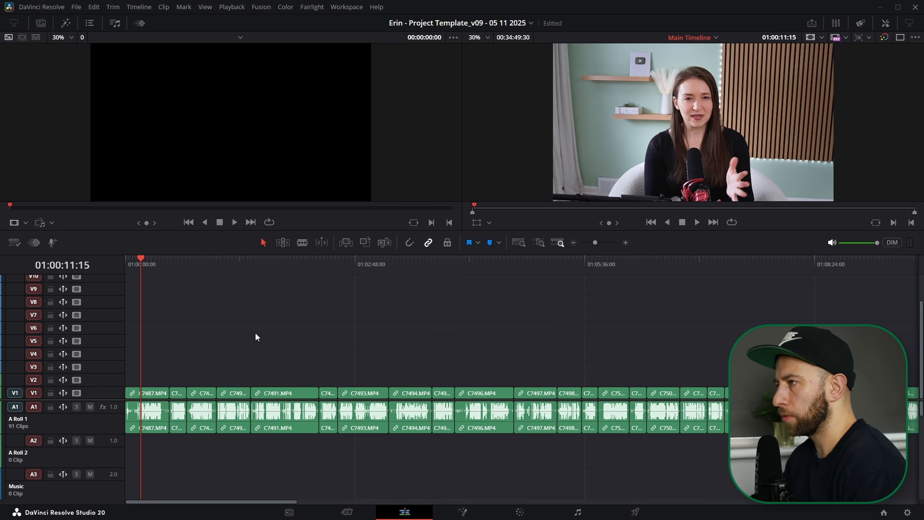
{"action": "key", "text": "ctrl+a"}
{"action": "right_click", "coordinate": [278, 426]}
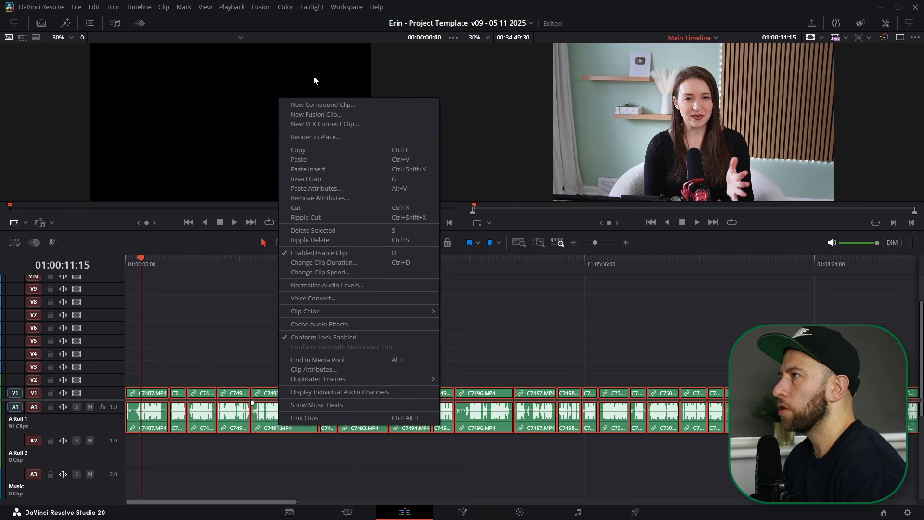
{"action": "left_click", "coordinate": [329, 106]}
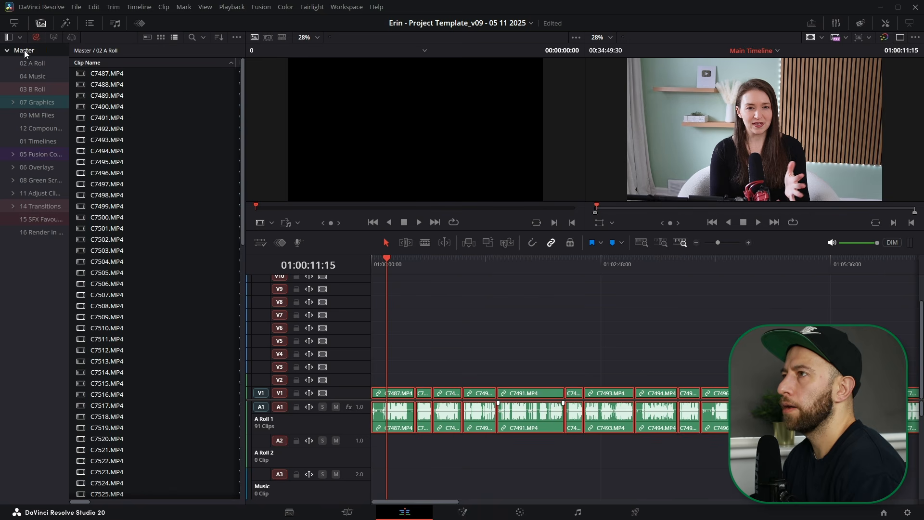
{"action": "left_click", "coordinate": [24, 50]}
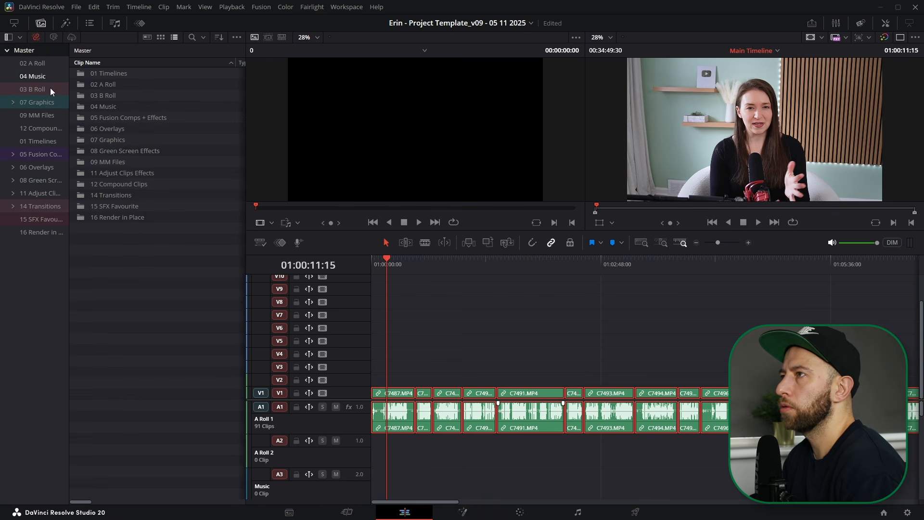
{"action": "double_click", "coordinate": [118, 183]}
Combine the selected clips into a compound clip named Compound Clip 1 and close the media pool
{"action": "right_click", "coordinate": [475, 399]}
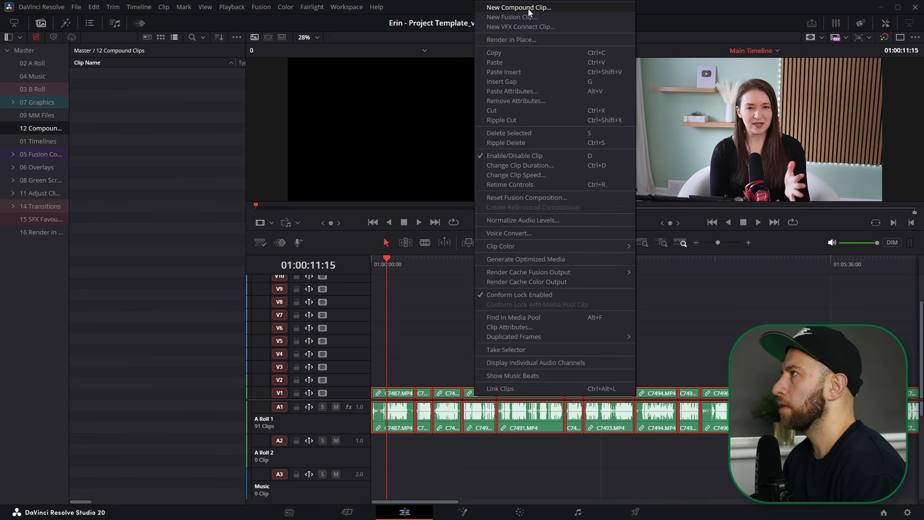
{"action": "left_click", "coordinate": [527, 9]}
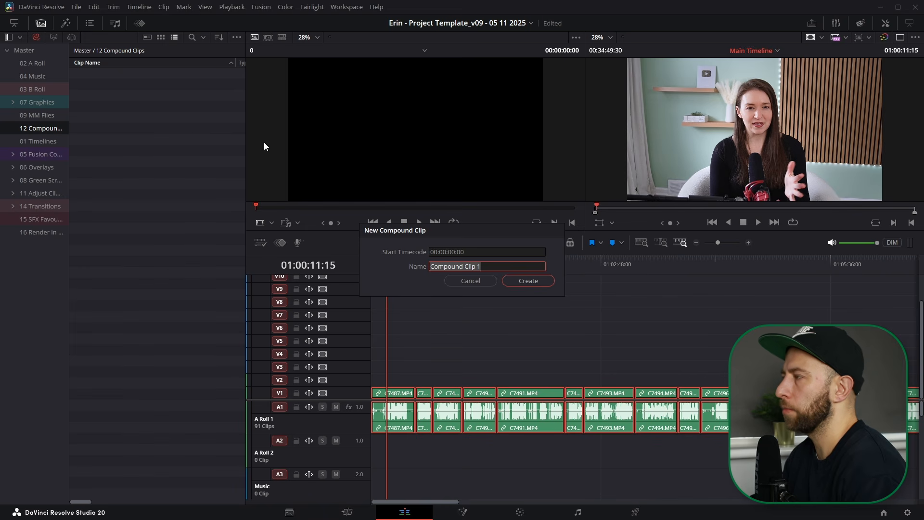
{"action": "left_click", "coordinate": [533, 280]}
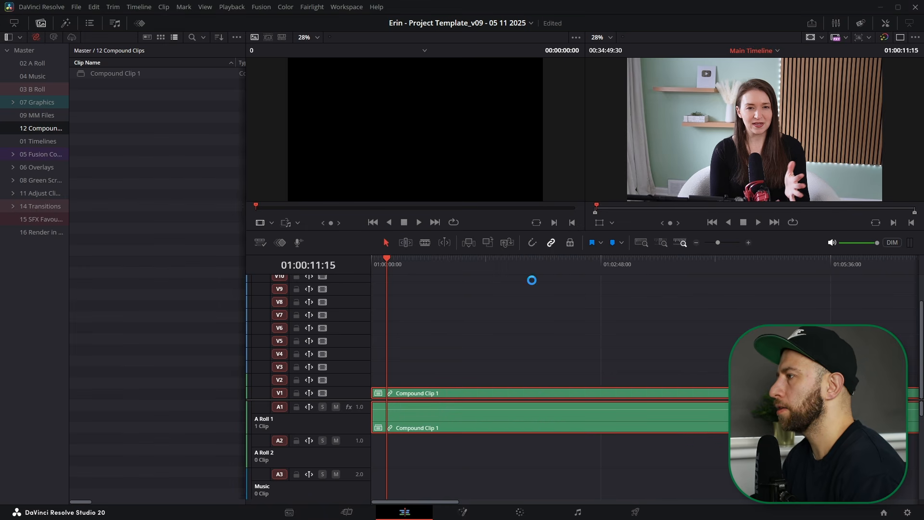
{"action": "left_click", "coordinate": [39, 24]}
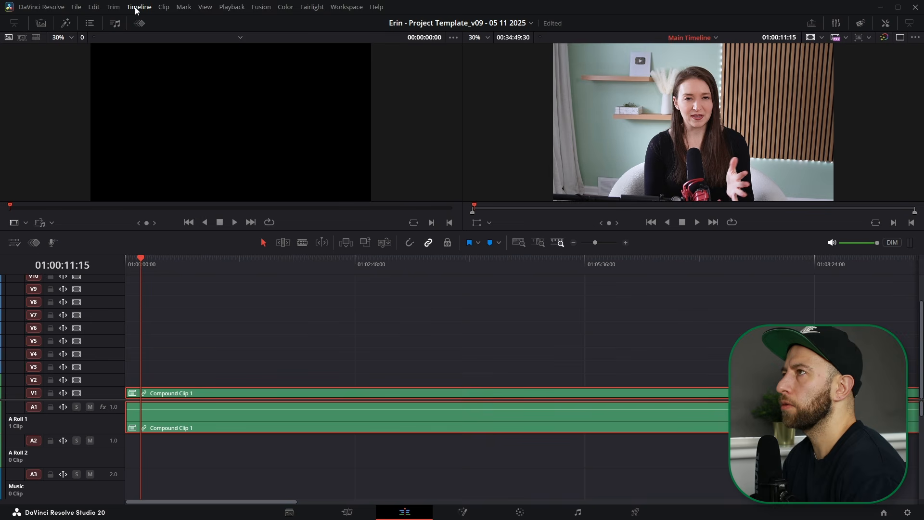
Start Ripple Delete Silence on the compound clip and examine the sections marked for removal in its waveform
{"action": "left_click", "coordinate": [137, 10]}
{"action": "mouse_move", "coordinate": [163, 6]}
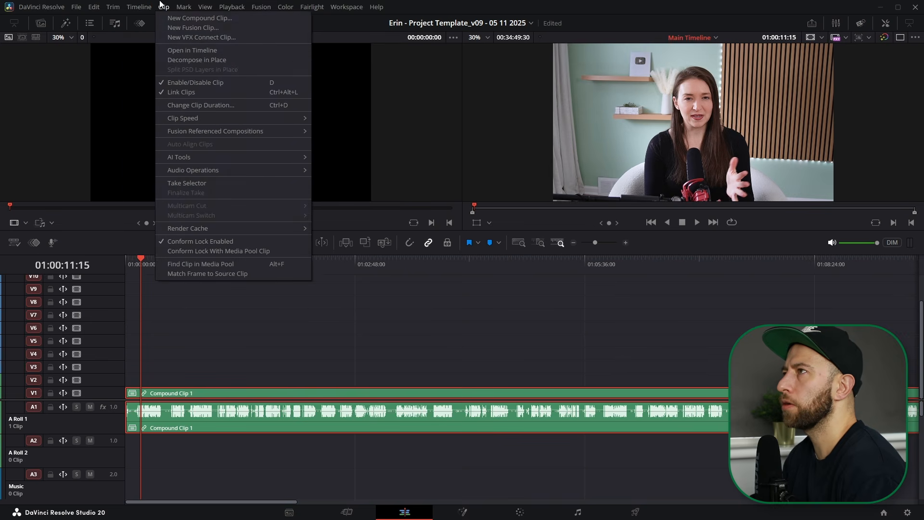
{"action": "mouse_move", "coordinate": [200, 173]}
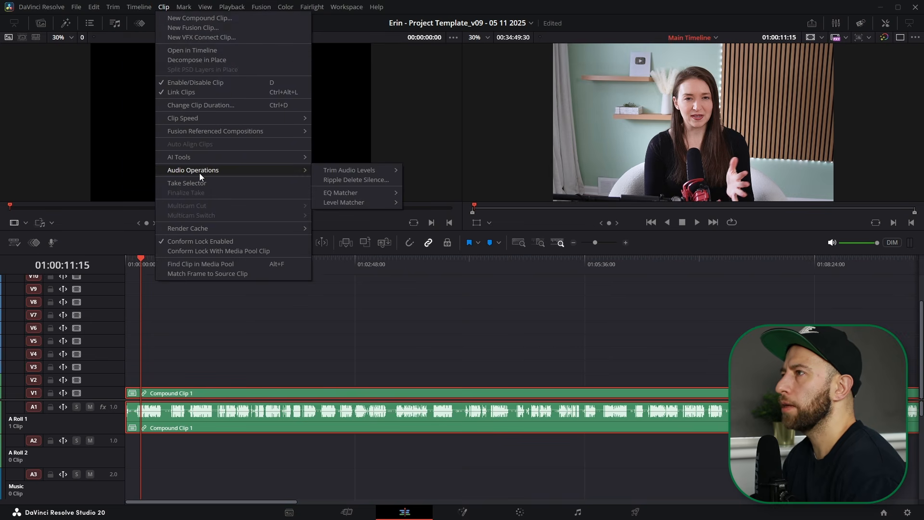
{"action": "left_click", "coordinate": [342, 180]}
{"action": "left_click_drag", "start_coordinate": [501, 191], "coordinate": [518, 78]}
{"action": "scroll", "coordinate": [660, 355], "scroll_direction": "right", "scroll_amount": 10}
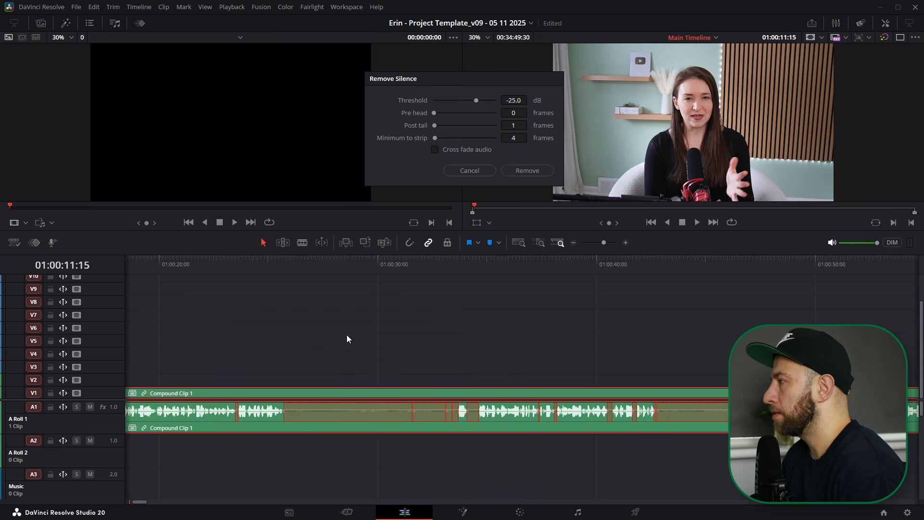
{"action": "scroll", "coordinate": [487, 321], "scroll_direction": "down", "scroll_amount": 3}
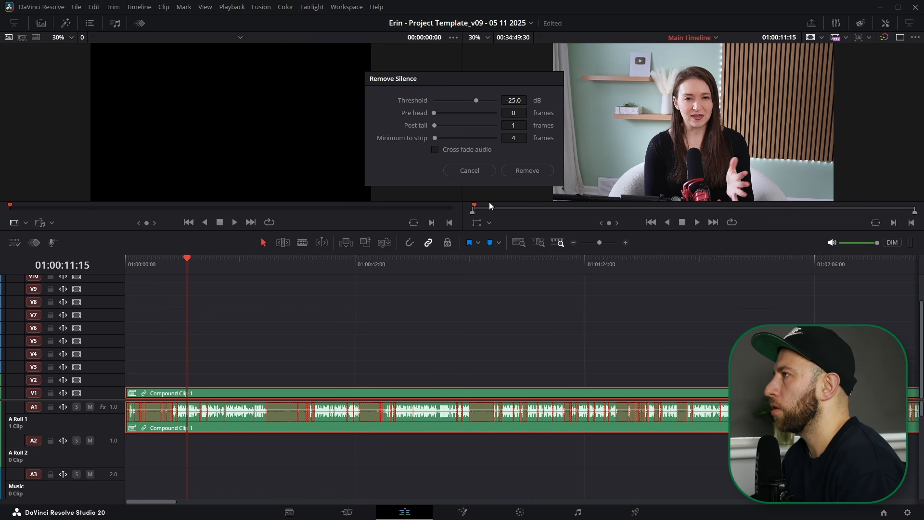
Set the minimum to strip to 24 frames and the post tail to 9 frames, and remove the silence from the compound clip
{"action": "left_click_drag", "start_coordinate": [514, 137], "coordinate": [530, 137]}
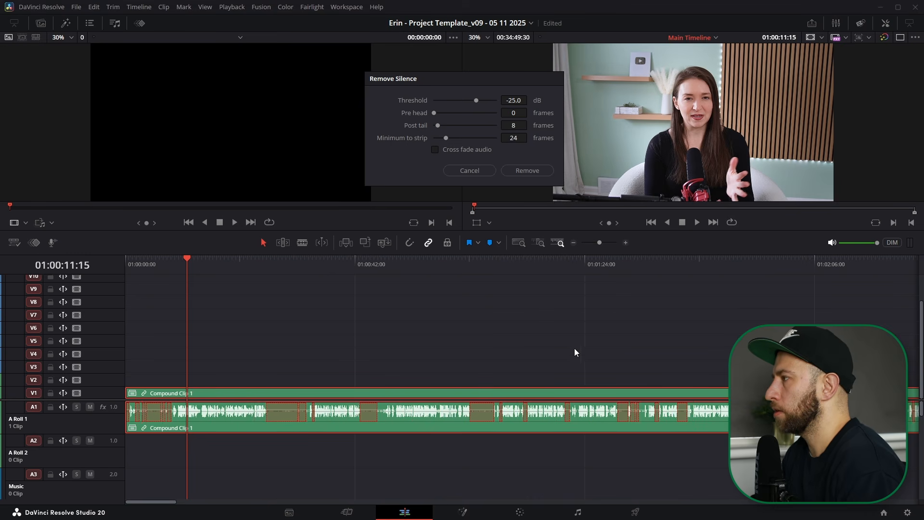
{"action": "scroll", "coordinate": [579, 354], "scroll_direction": "down", "scroll_amount": 3}
{"action": "scroll", "coordinate": [578, 354], "scroll_direction": "left", "scroll_amount": 3}
{"action": "scroll", "coordinate": [510, 400], "scroll_direction": "up", "scroll_amount": 4}
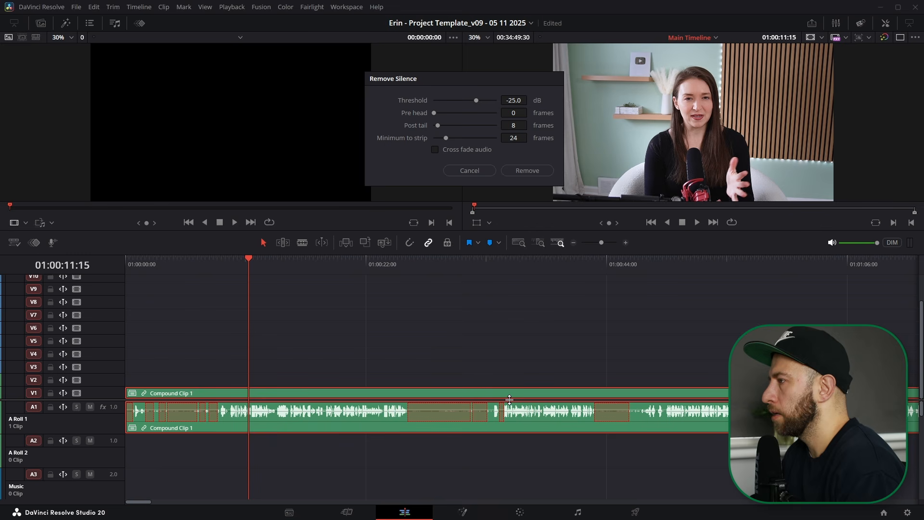
{"action": "mouse_move", "coordinate": [514, 126]}
{"action": "left_mouse_down"}
{"action": "mouse_move", "coordinate": [530, 125]}
{"action": "mouse_move", "coordinate": [520, 125]}
{"action": "left_mouse_up"}
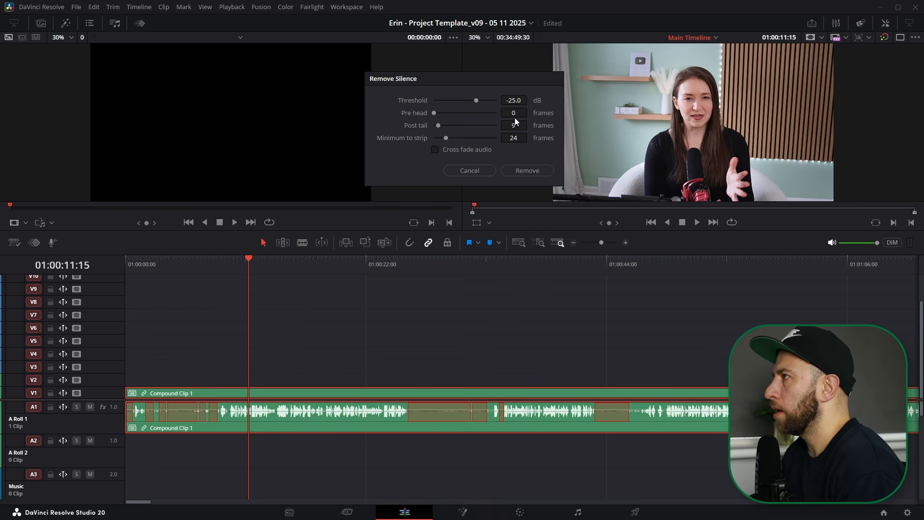
{"action": "left_click", "coordinate": [523, 172]}
Return the playhead to the timeline start, select all the cut pieces and decompose them in place using clips only
{"action": "left_click_drag", "start_coordinate": [137, 267], "coordinate": [121, 267]}
{"action": "key", "text": "ctrl+equal"}
{"action": "key", "text": "ctrl+a"}
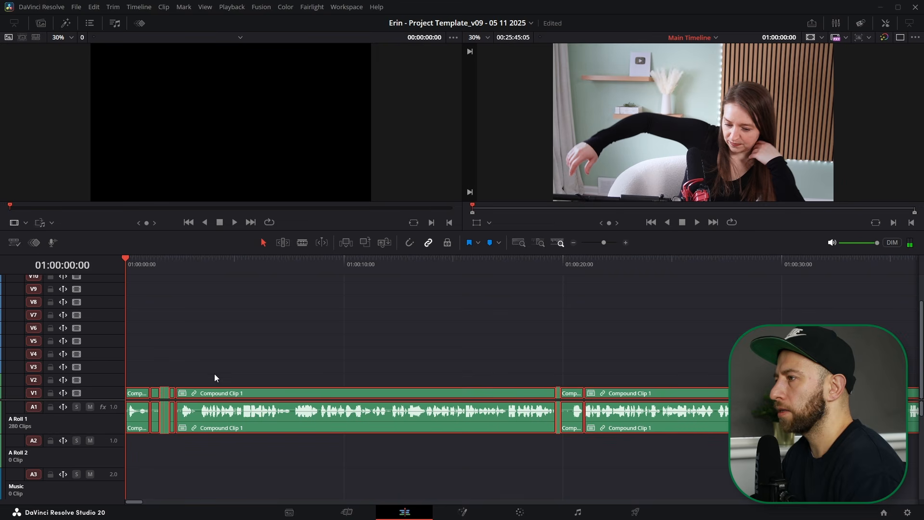
{"action": "right_click", "coordinate": [236, 392]}
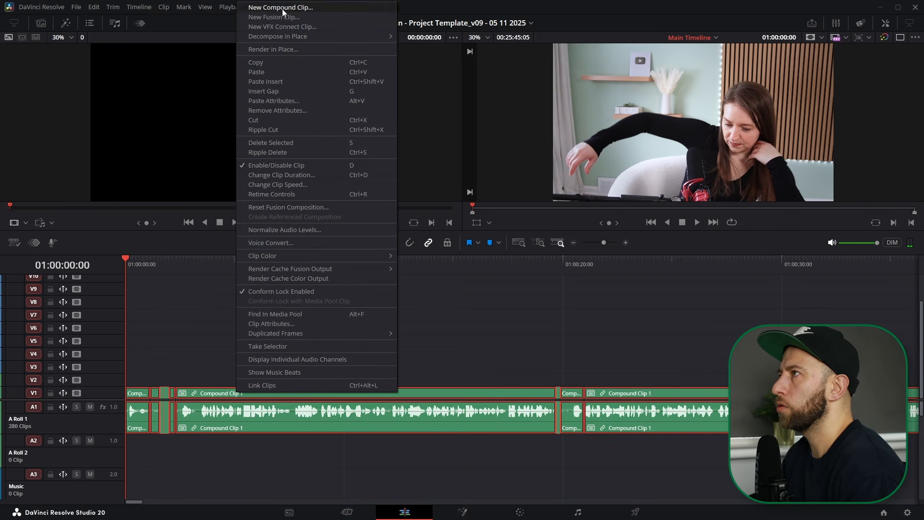
{"action": "mouse_move", "coordinate": [304, 37]}
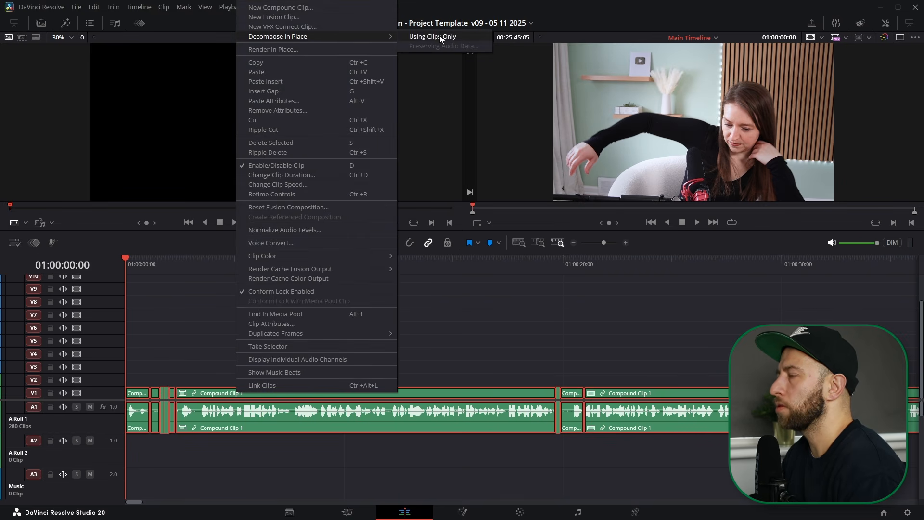
{"action": "left_click", "coordinate": [440, 35]}
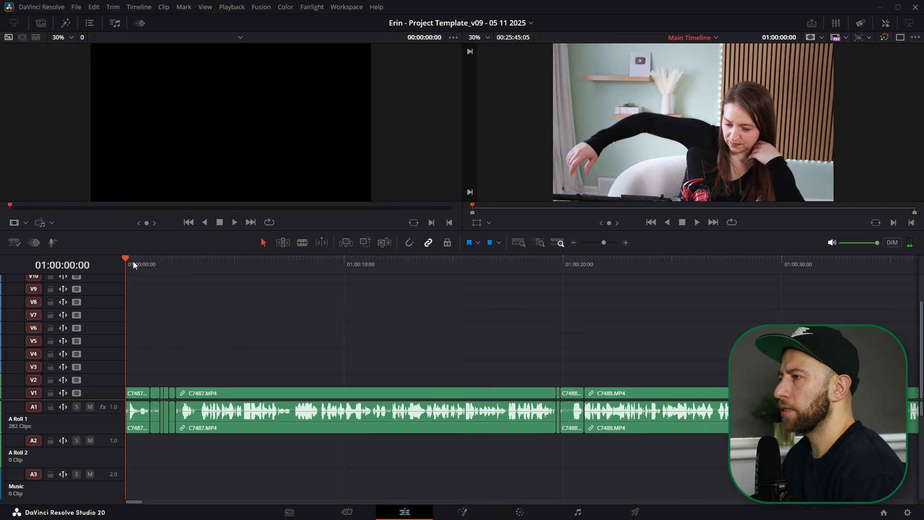
Switch to Trim mode, place the playhead over the first short clip and select all clips under the playhead
{"action": "left_click", "coordinate": [284, 243]}
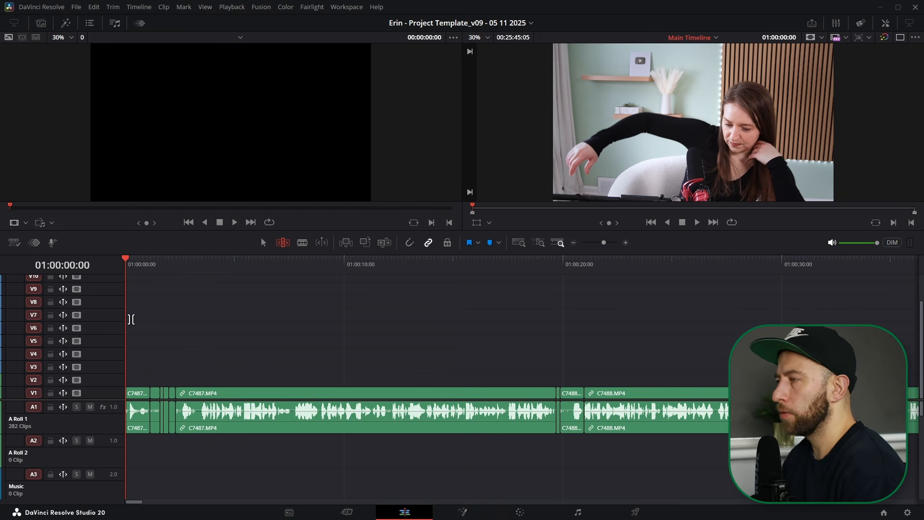
{"action": "left_click", "coordinate": [134, 266]}
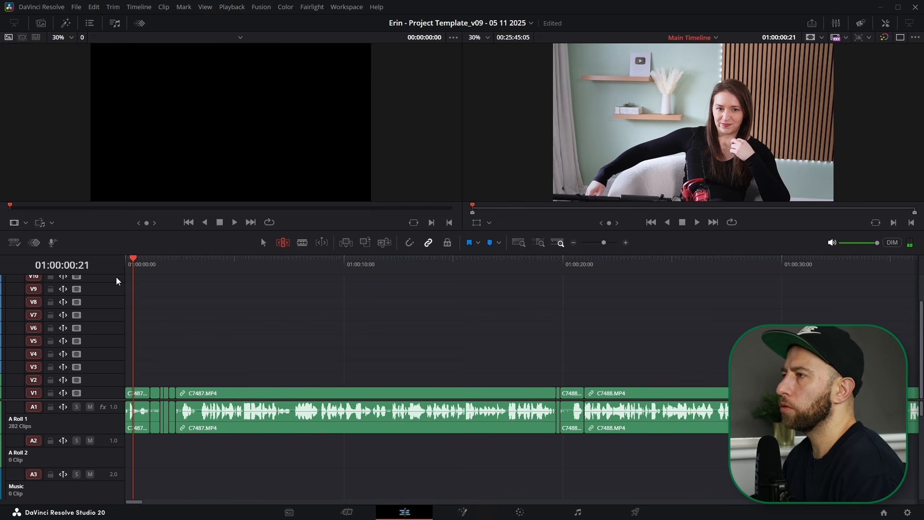
{"action": "left_click_drag", "start_coordinate": [134, 267], "coordinate": [134, 265]}
{"action": "key", "text": "shift+w"}
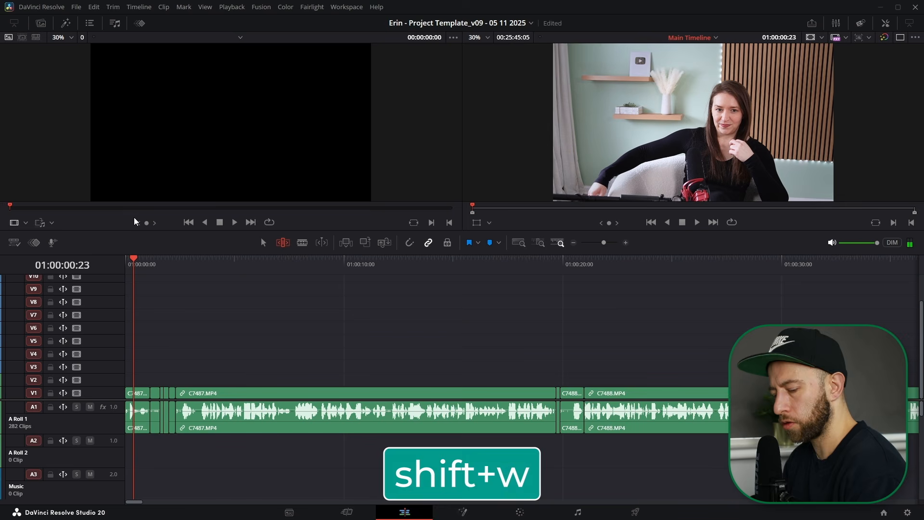
{"action": "mouse_move", "coordinate": [144, 265]}
{"action": "left_mouse_down"}
{"action": "mouse_move", "coordinate": [166, 267]}
{"action": "mouse_move", "coordinate": [137, 269]}
{"action": "left_mouse_up"}
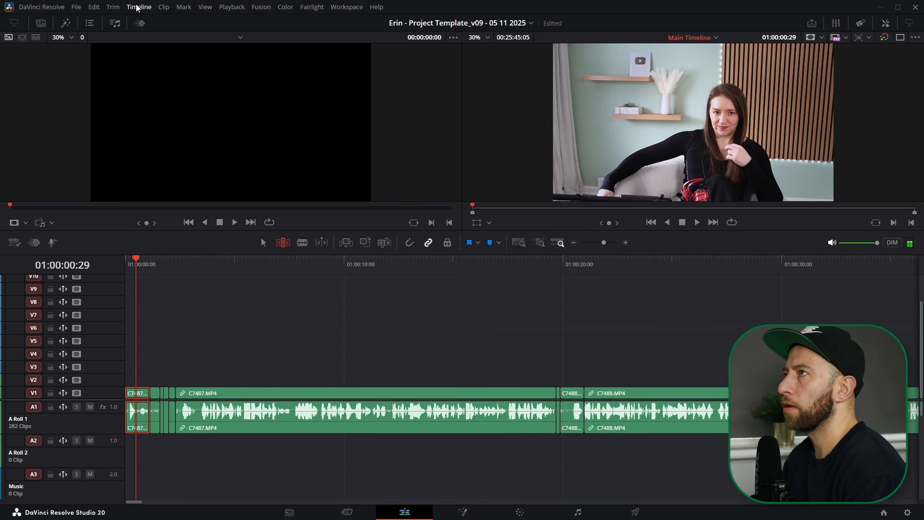
{"action": "left_click", "coordinate": [113, 7]}
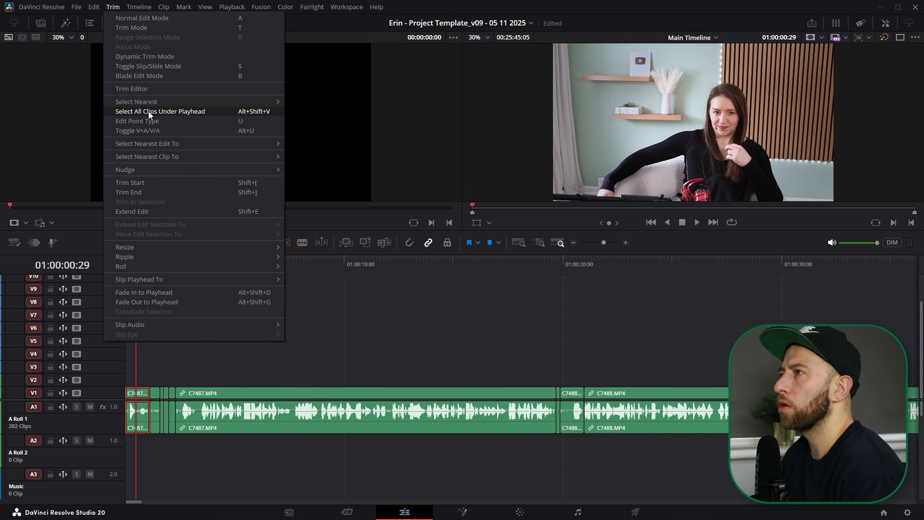
{"action": "left_click", "coordinate": [185, 111]}
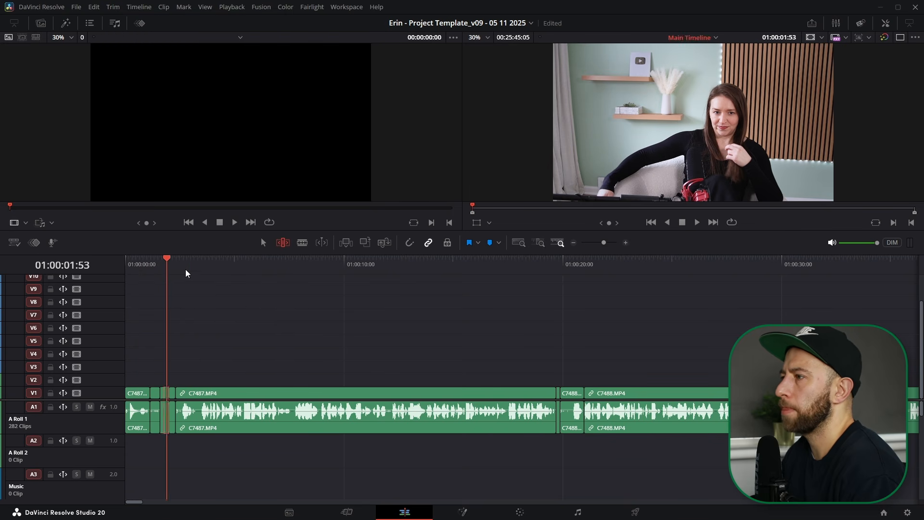
Position the playhead at 01:00:00:29 and ripple delete the first short C7487.MP4 clip
{"action": "mouse_move", "coordinate": [138, 279]}
{"action": "left_mouse_down"}
{"action": "mouse_move", "coordinate": [97, 279]}
{"action": "mouse_move", "coordinate": [178, 260]}
{"action": "mouse_move", "coordinate": [135, 271]}
{"action": "left_mouse_up"}
{"action": "key", "text": "ctrl+equal"}
{"action": "left_click", "coordinate": [167, 268]}
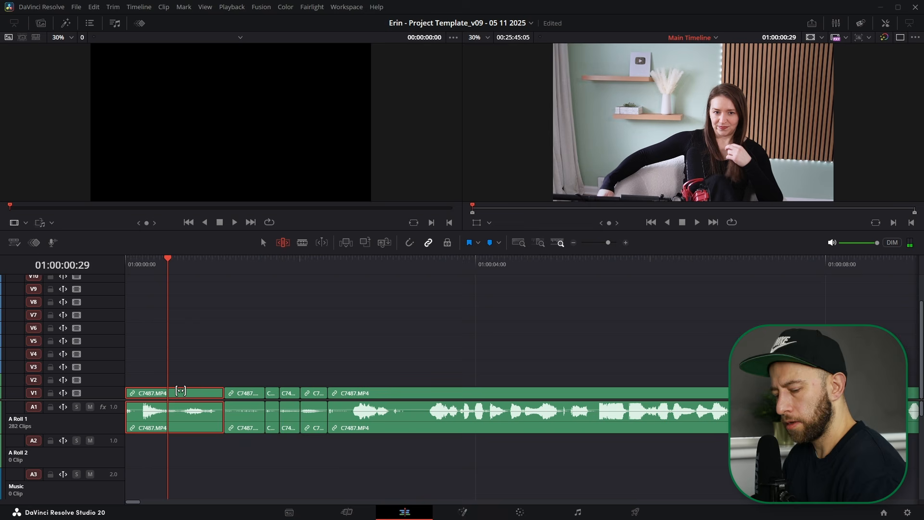
{"action": "key", "text": "ctrl+s"}
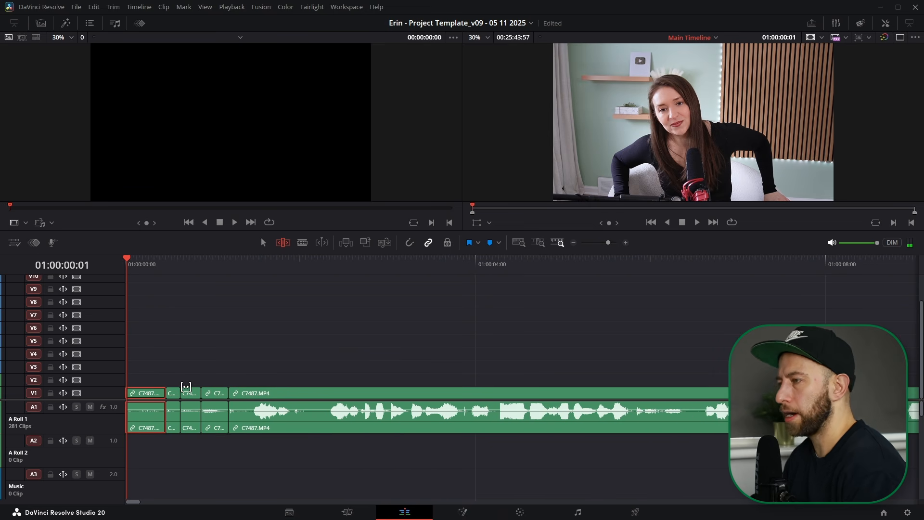
Ripple delete the remaining short clips at the timeline start, then ripple trim the first long C7487.MP4 clip's opening up to 01:00:01:08
{"action": "key", "text": "Delete"}
{"action": "key", "text": "Right"}
{"action": "key", "text": "Delete"}
{"action": "key", "text": "Right"}
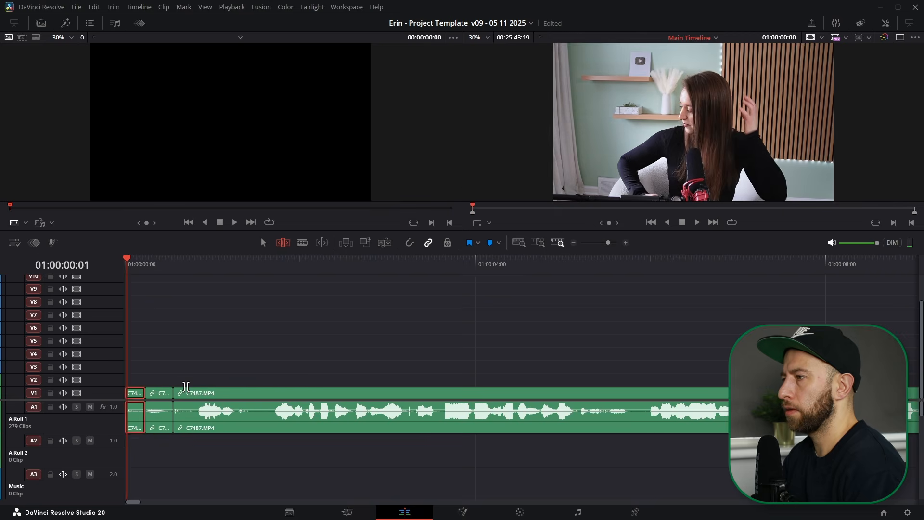
{"action": "key", "text": "Delete"}
{"action": "key", "text": "Right"}
{"action": "key", "text": "Delete"}
{"action": "left_click_drag", "start_coordinate": [200, 266], "coordinate": [223, 445]}
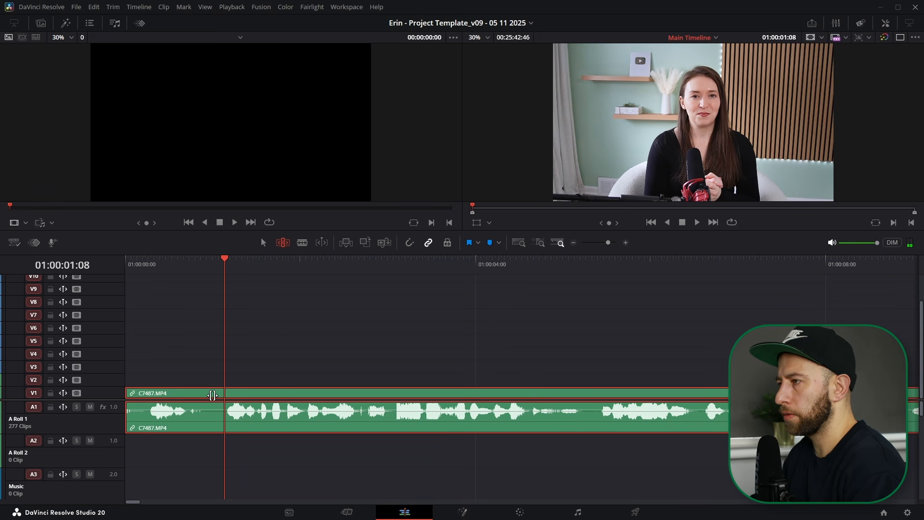
{"action": "key", "text": "q"}
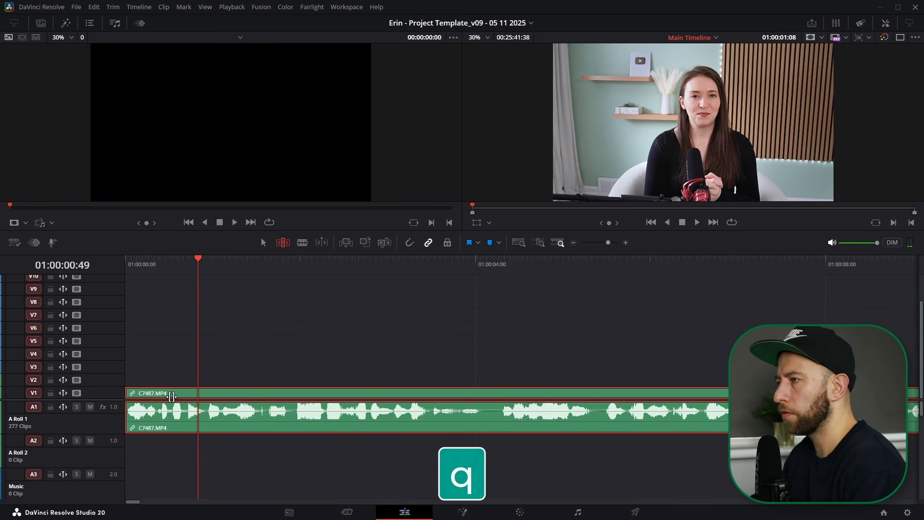
Remove the short unwanted fragments starting at 01:00:16:16, before the long C7488.MP4 clip, closing the gaps they leave
{"action": "scroll", "coordinate": [177, 393], "scroll_direction": "down", "scroll_amount": 3}
{"action": "left_click_drag", "start_coordinate": [131, 268], "coordinate": [480, 274]}
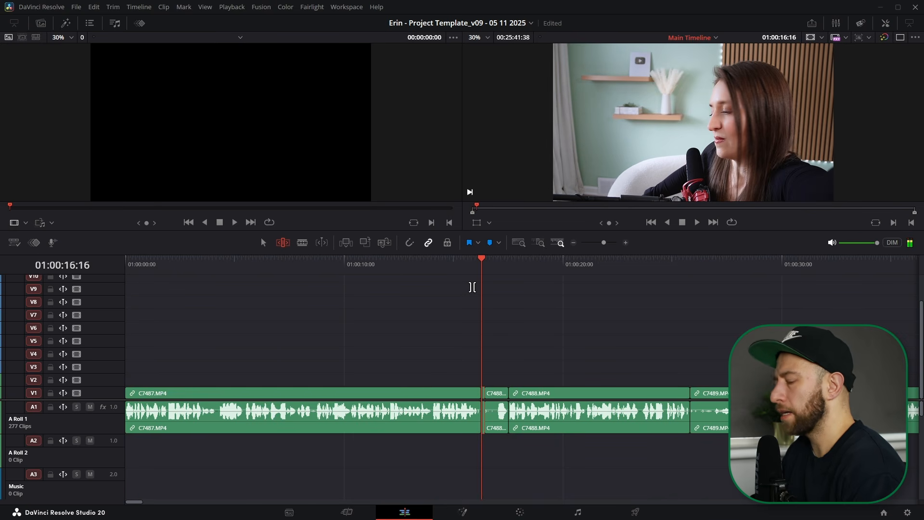
{"action": "key", "text": "q"}
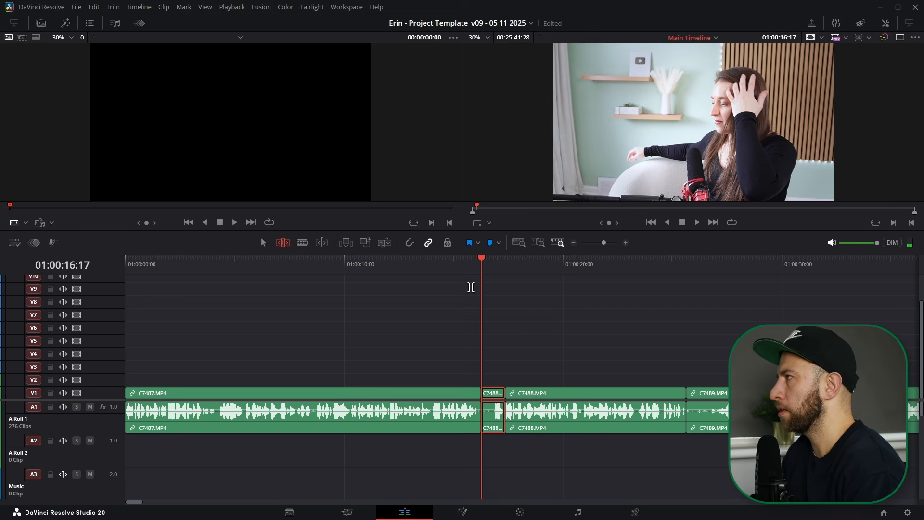
{"action": "key", "text": "ctrl+s"}
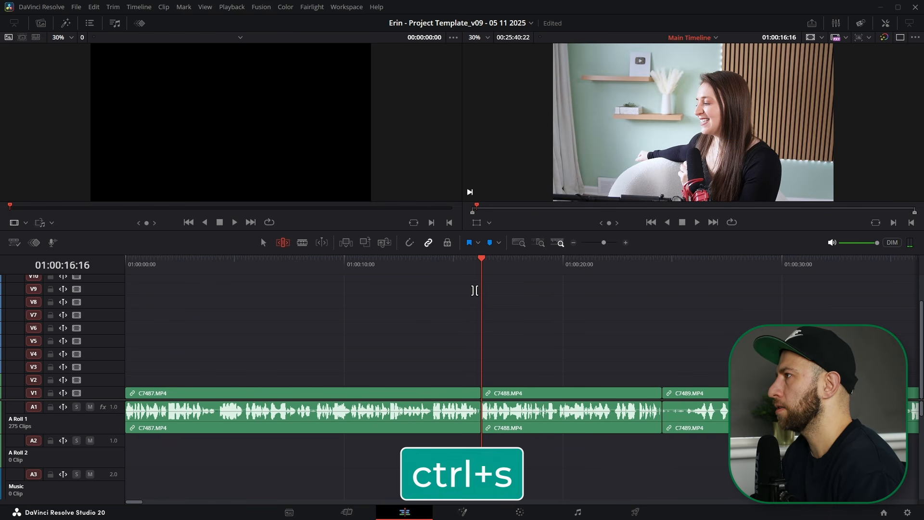
{"action": "left_click_drag", "start_coordinate": [506, 262], "coordinate": [536, 263]}
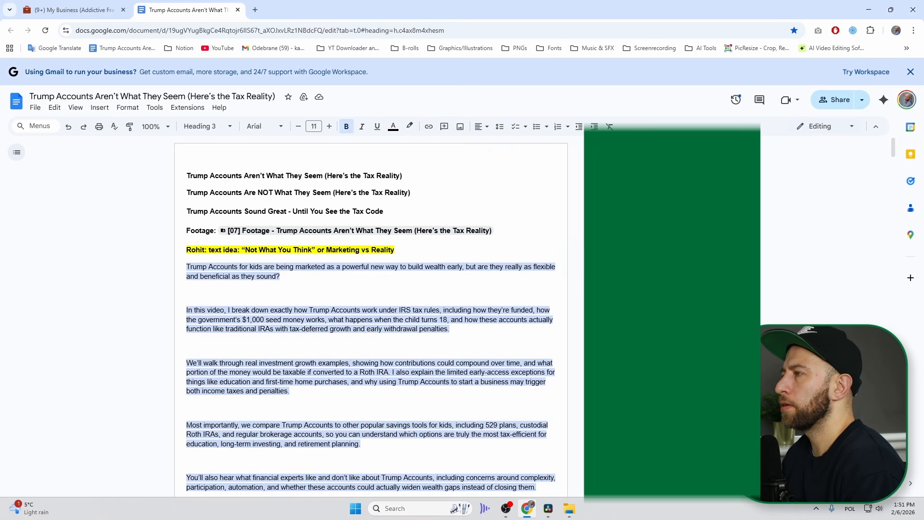
Review the script's highlighted passages and their graphic comments in Google Docs, from the introduction through the "How Do They Get Funded?" section
{"action": "scroll", "coordinate": [512, 271], "scroll_direction": "down", "scroll_amount": 10}
{"action": "scroll", "coordinate": [512, 271], "scroll_direction": "down", "scroll_amount": 8}
{"action": "scroll", "coordinate": [238, 282], "scroll_direction": "up", "scroll_amount": 3}
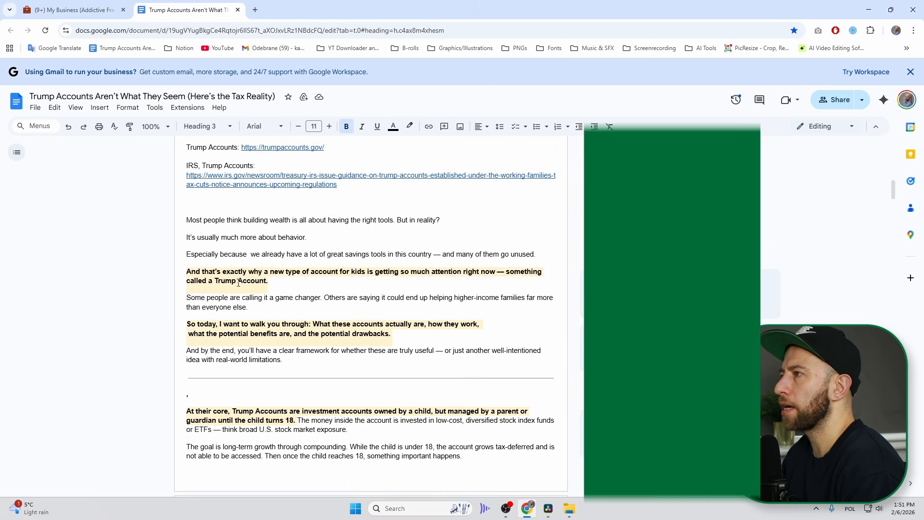
{"action": "triple_click", "coordinate": [239, 283]}
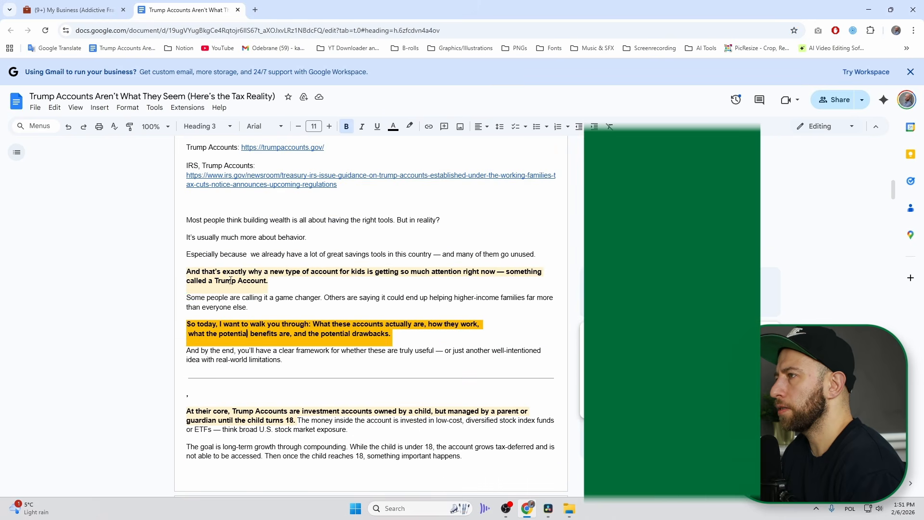
{"action": "left_click", "coordinate": [231, 271]}
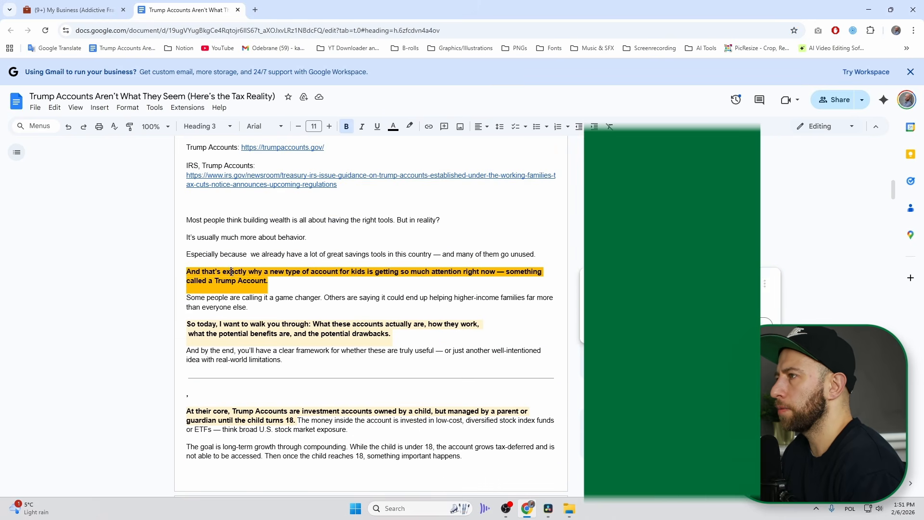
{"action": "left_click", "coordinate": [260, 328]}
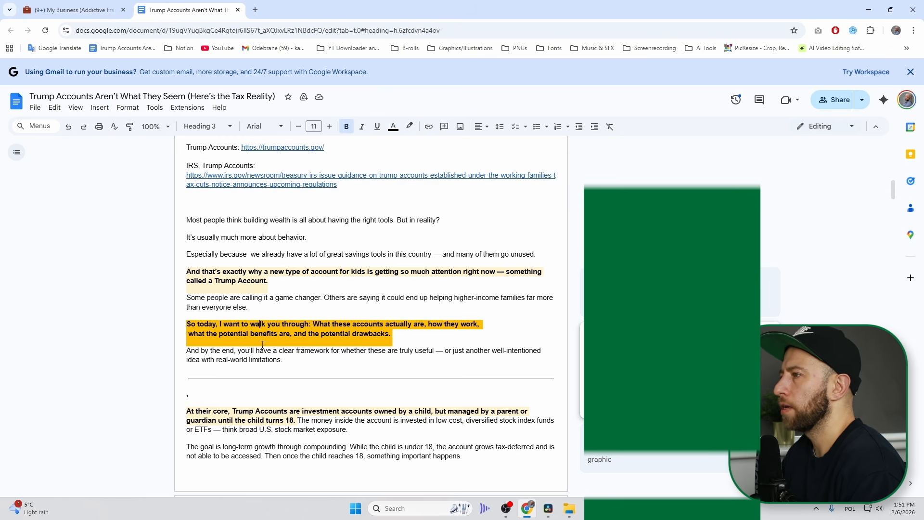
{"action": "left_click", "coordinate": [262, 415]}
{"action": "scroll", "coordinate": [261, 415], "scroll_direction": "down", "scroll_amount": 3}
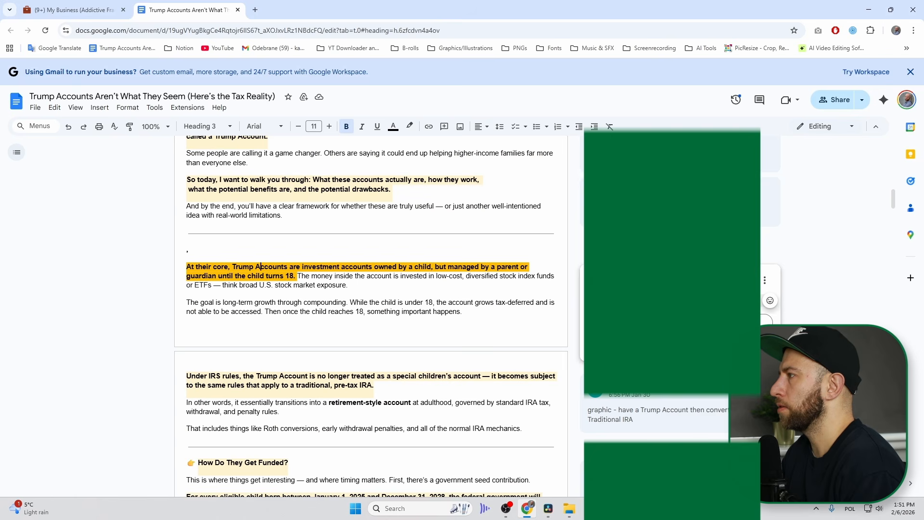
{"action": "scroll", "coordinate": [289, 270], "scroll_direction": "down", "scroll_amount": 3}
{"action": "left_click", "coordinate": [236, 240]}
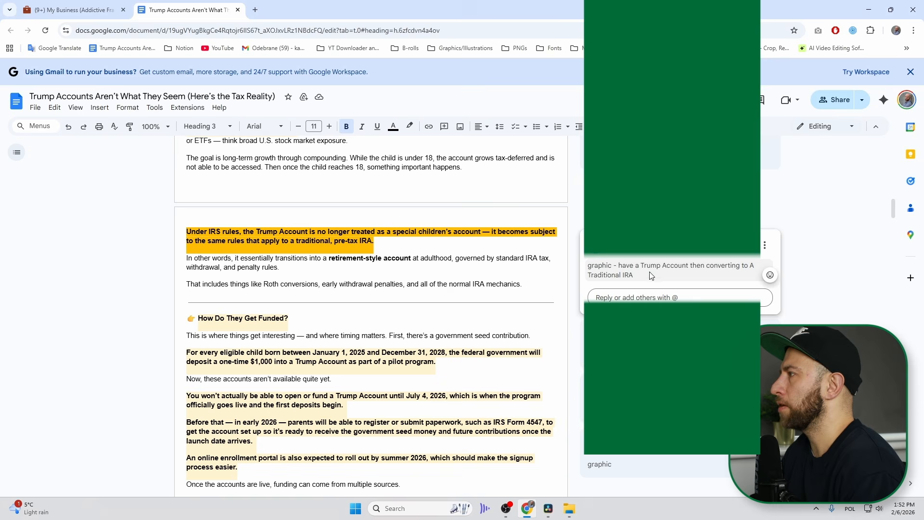
{"action": "left_click", "coordinate": [270, 323]}
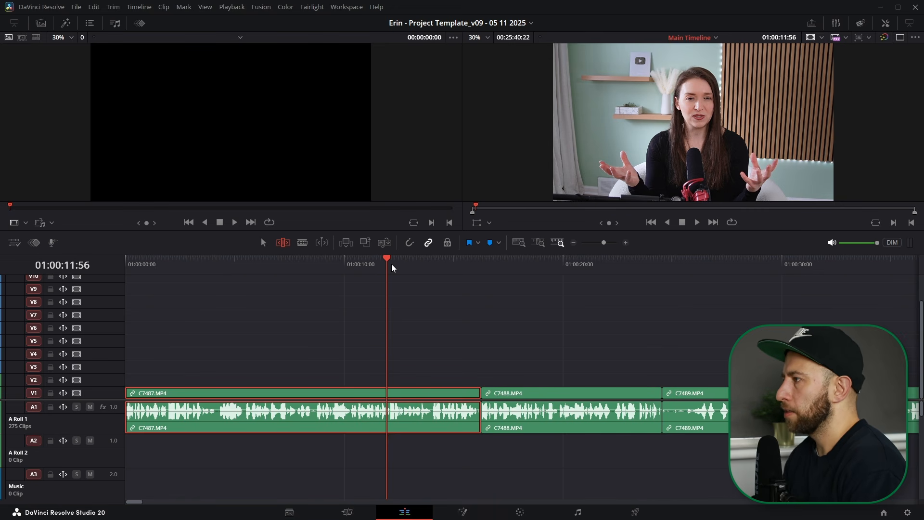
Switch back to DaVinci Resolve and mark the long C7488.MP4 clip after 01:00:16:16 with the pink clip color
{"action": "left_click_drag", "start_coordinate": [392, 269], "coordinate": [544, 279]}
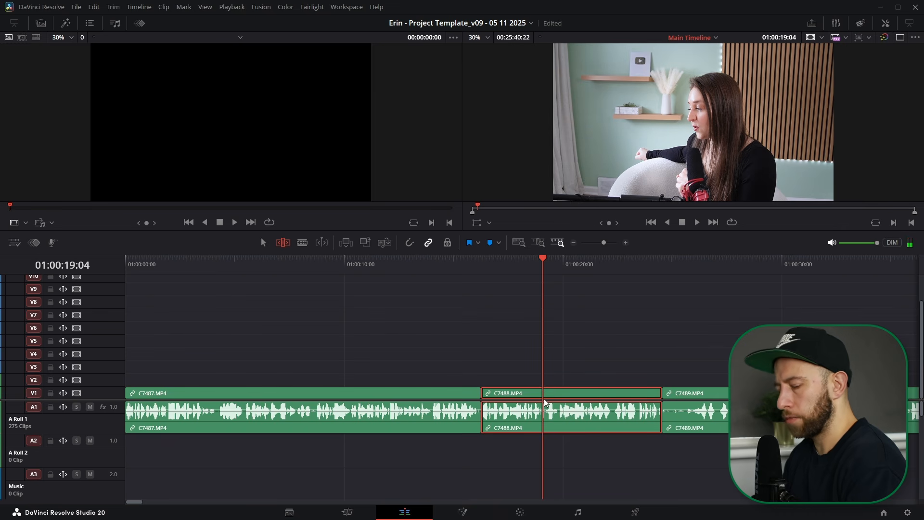
{"action": "key", "text": "ctrl+4"}
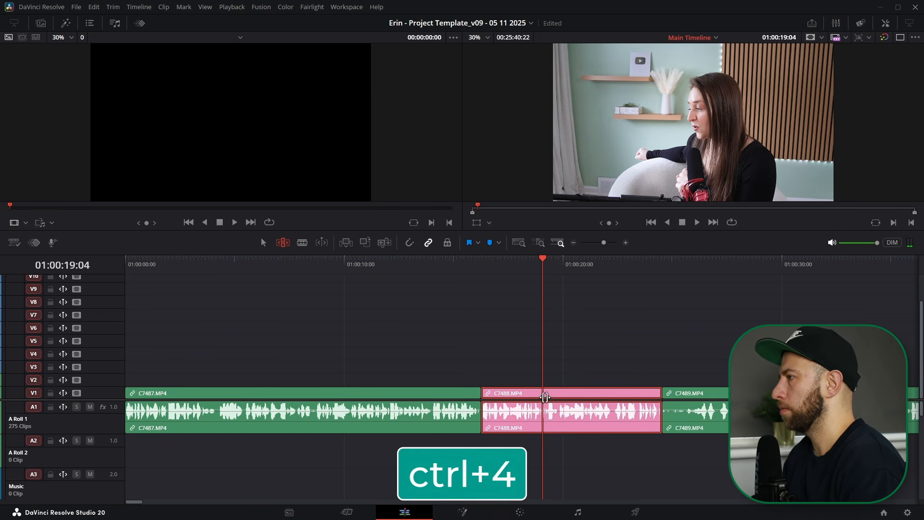
{"action": "right_click", "coordinate": [579, 392]}
{"action": "mouse_move", "coordinate": [604, 257]}
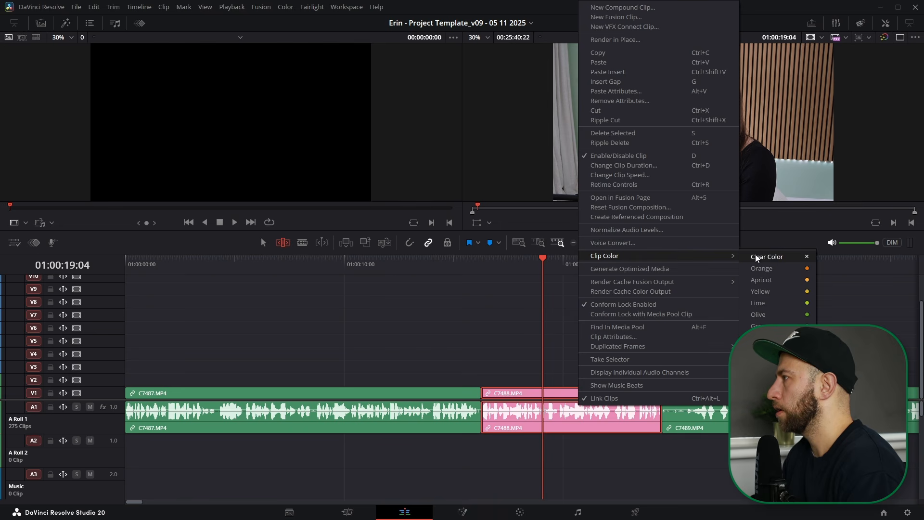
{"action": "left_click", "coordinate": [538, 225]}
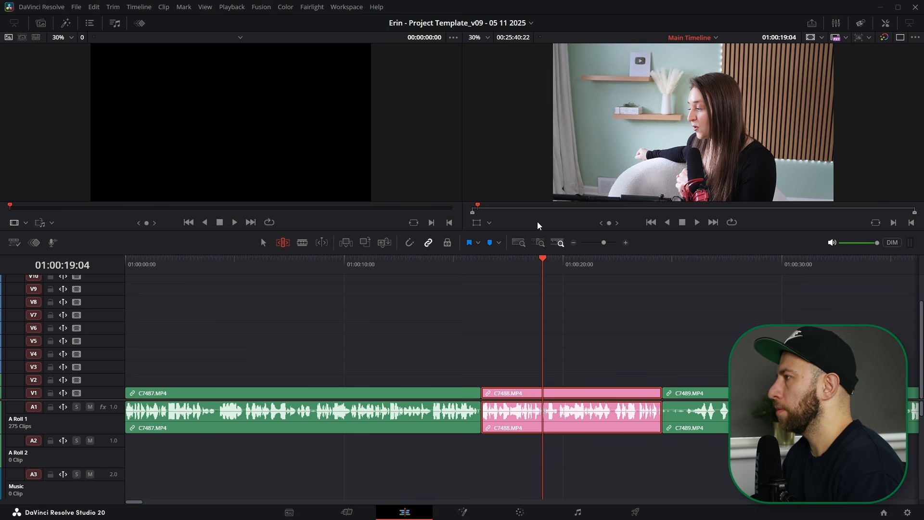
{"action": "left_click_drag", "start_coordinate": [555, 267], "coordinate": [524, 270]}
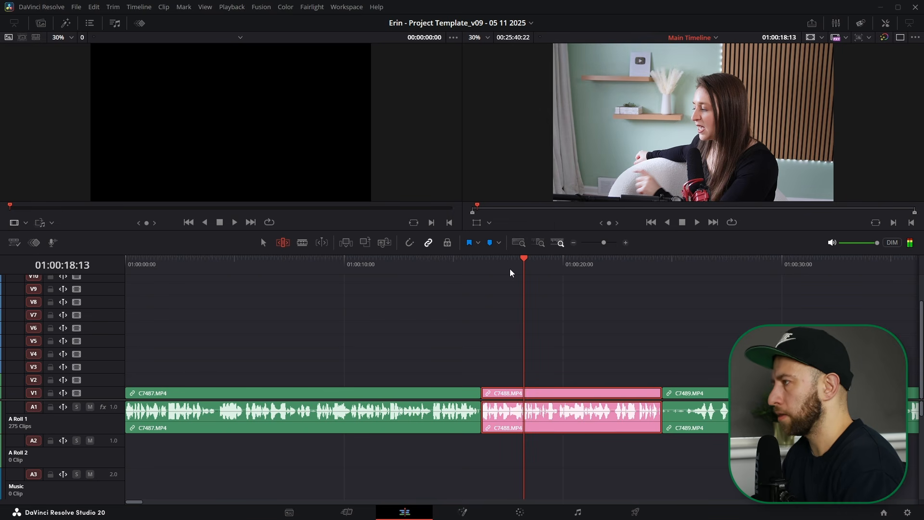
Mark the C7490.MP4 clip under the playhead at about 01:00:51:22 with the blue clip color and show more of the timeline
{"action": "left_click", "coordinate": [734, 268]}
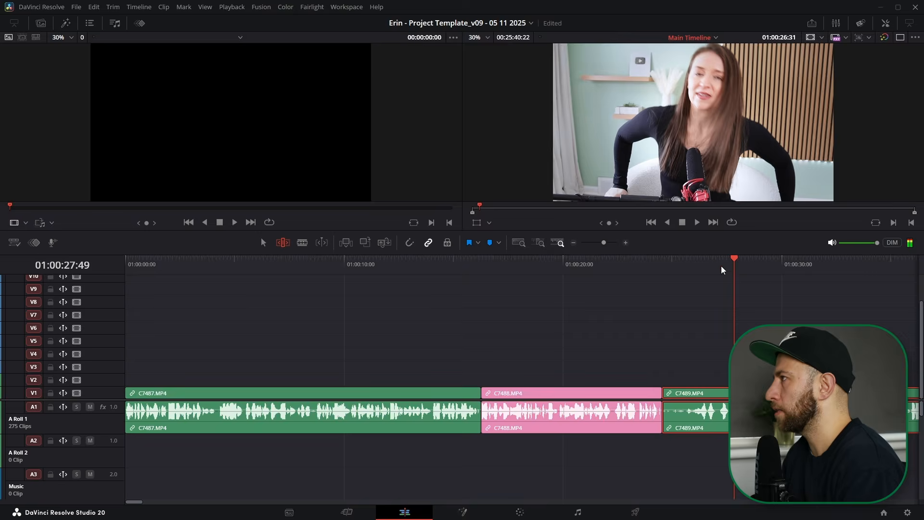
{"action": "scroll", "coordinate": [736, 268], "scroll_direction": "down", "scroll_amount": 5}
{"action": "scroll", "coordinate": [221, 347], "scroll_direction": "up", "scroll_amount": 3}
{"action": "left_click_drag", "start_coordinate": [506, 274], "coordinate": [658, 279]}
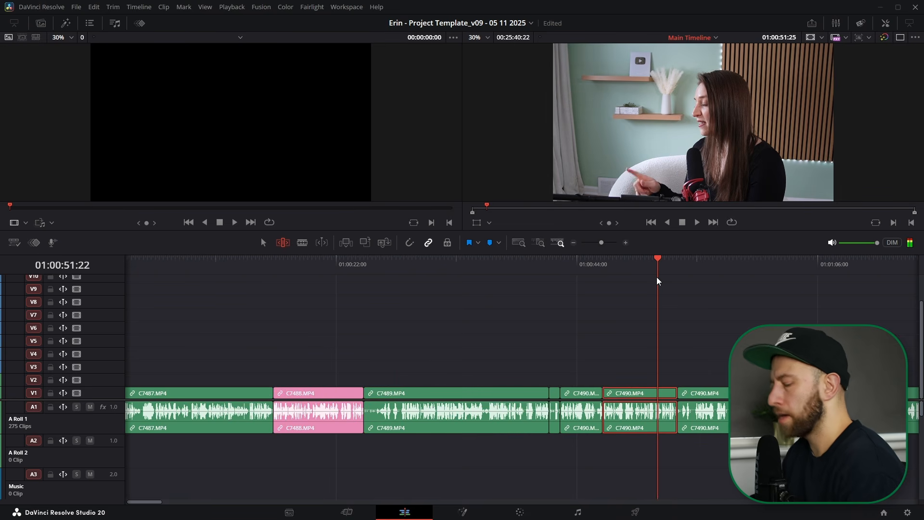
{"action": "key", "text": "ctrl+3"}
{"action": "left_click_drag", "start_coordinate": [630, 272], "coordinate": [587, 279]}
{"action": "key", "text": "ctrl+minus"}
{"action": "key", "text": "ctrl+minus"}
{"action": "key", "text": "ctrl+minus"}
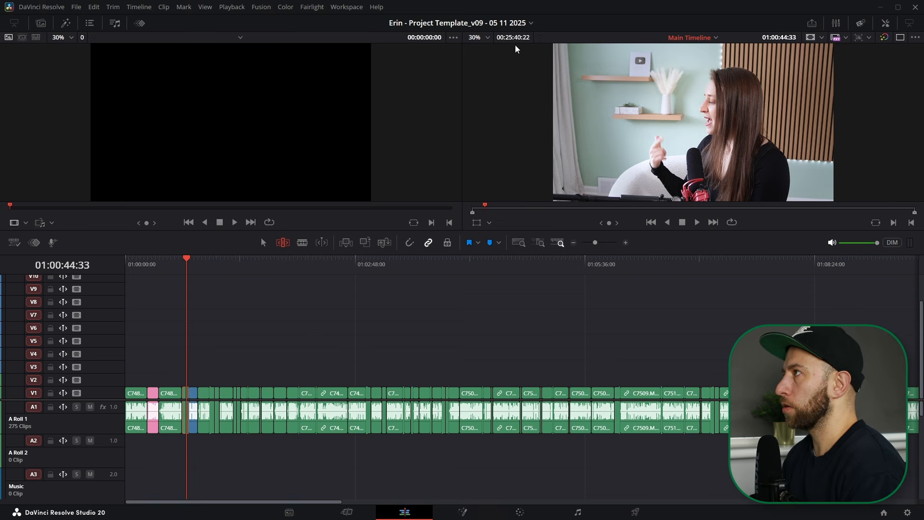
Switch to project "048 - Trump Accounts Aren't What They Seem (Here's the Tax Reality)" and examine its color-coded timeline and track layout from the start
{"action": "left_click", "coordinate": [535, 25]}
{"action": "left_click", "coordinate": [482, 48]}
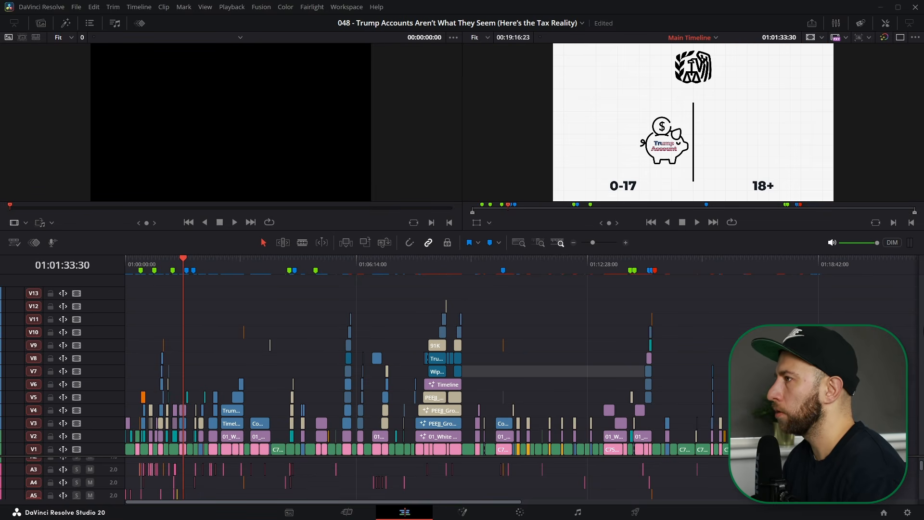
{"action": "scroll", "coordinate": [267, 387], "scroll_direction": "down", "scroll_amount": 2}
{"action": "key", "text": "Home"}
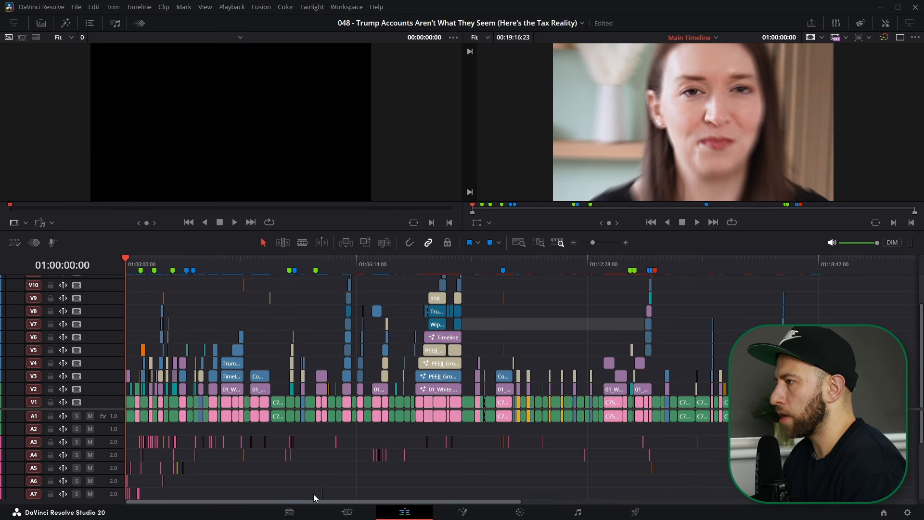
{"action": "scroll", "coordinate": [332, 461], "scroll_direction": "down", "scroll_amount": 3}
{"action": "scroll", "coordinate": [332, 457], "scroll_direction": "up", "scroll_amount": 3}
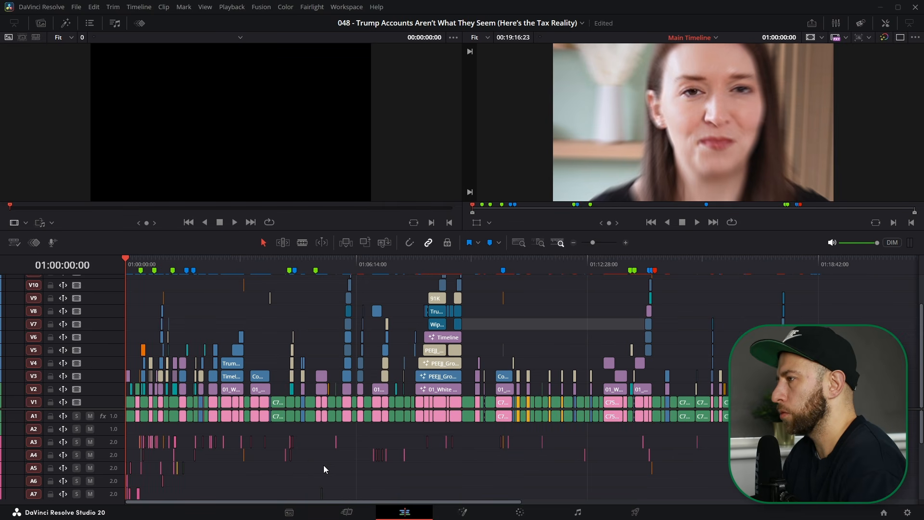
{"action": "left_click", "coordinate": [821, 264]}
{"action": "scroll", "coordinate": [821, 458], "scroll_direction": "down", "scroll_amount": 6}
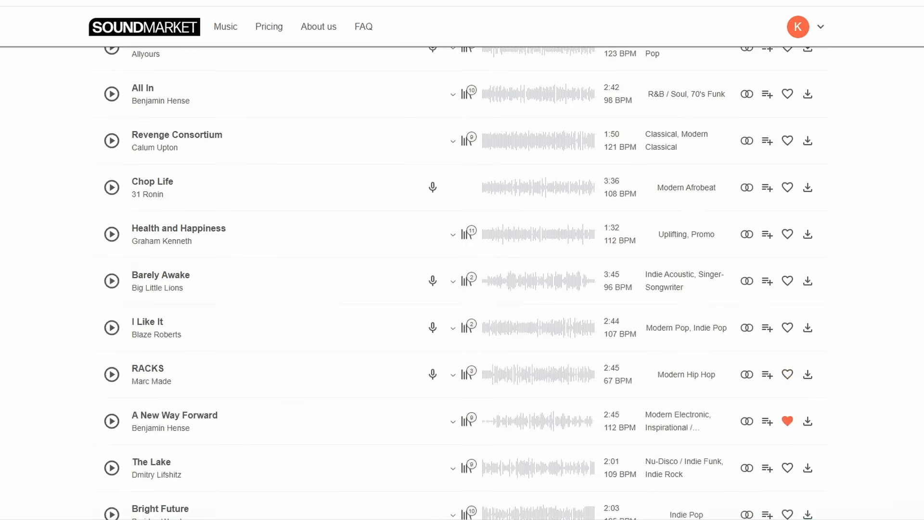
Switch to the SoundMarket website and browse the list of music tracks
{"action": "scroll", "coordinate": [462, 284], "scroll_direction": "down", "scroll_amount": 3}
{"action": "scroll", "coordinate": [462, 284], "scroll_direction": "down", "scroll_amount": 5}
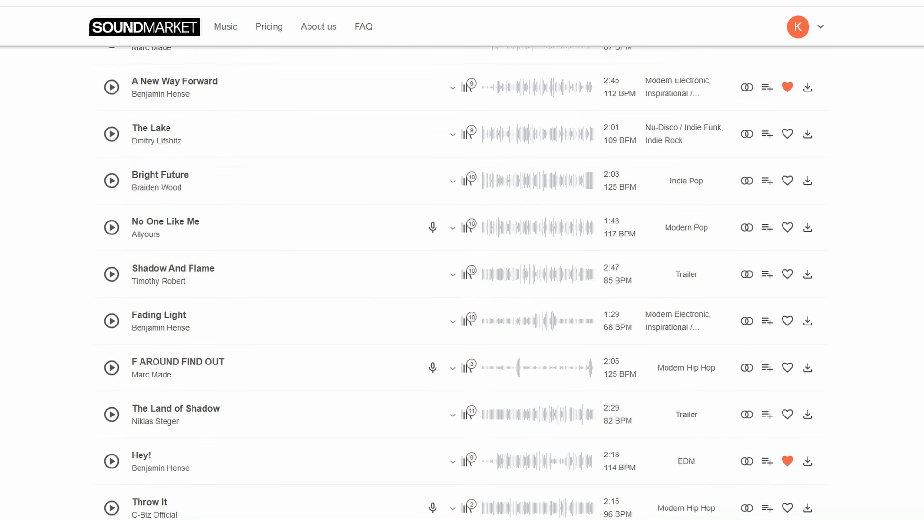
{"action": "scroll", "coordinate": [462, 284], "scroll_direction": "down", "scroll_amount": 9}
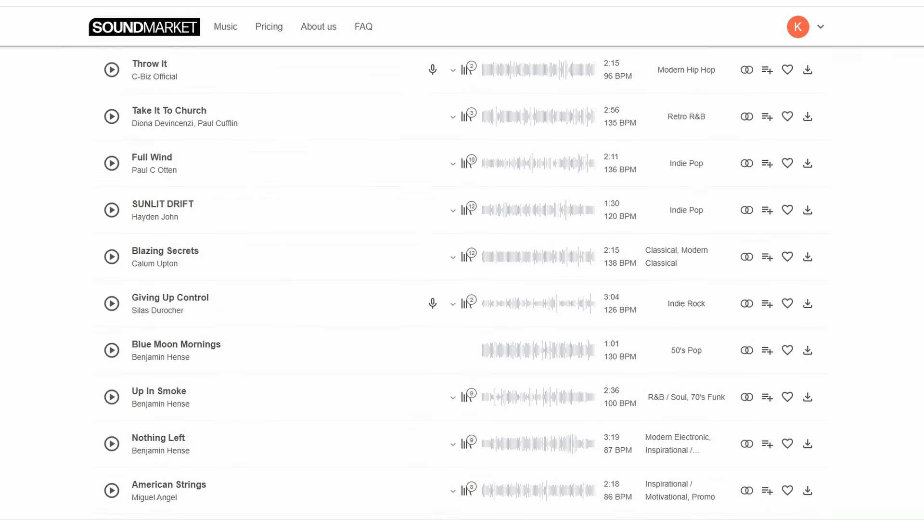
{"action": "scroll", "coordinate": [462, 284], "scroll_direction": "down", "scroll_amount": 3}
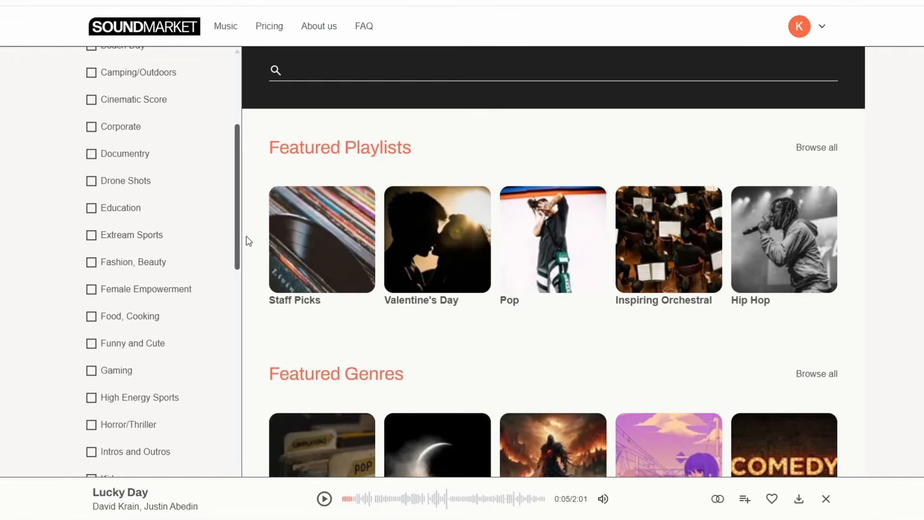
Explore SoundMarket's Vocals, Duration, BPM and Theme filter options and browse the tracks in the Pop playlist
{"action": "left_click_drag", "start_coordinate": [248, 242], "coordinate": [258, 388]}
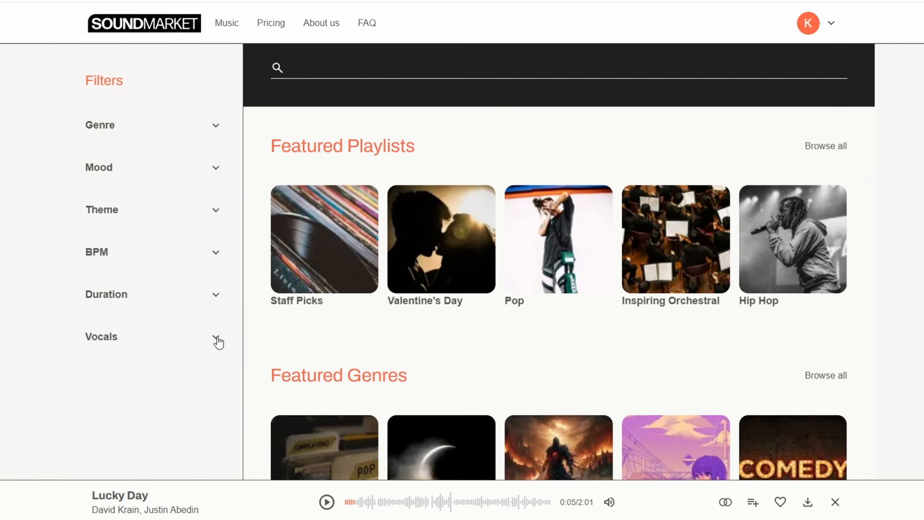
{"action": "left_click", "coordinate": [217, 339]}
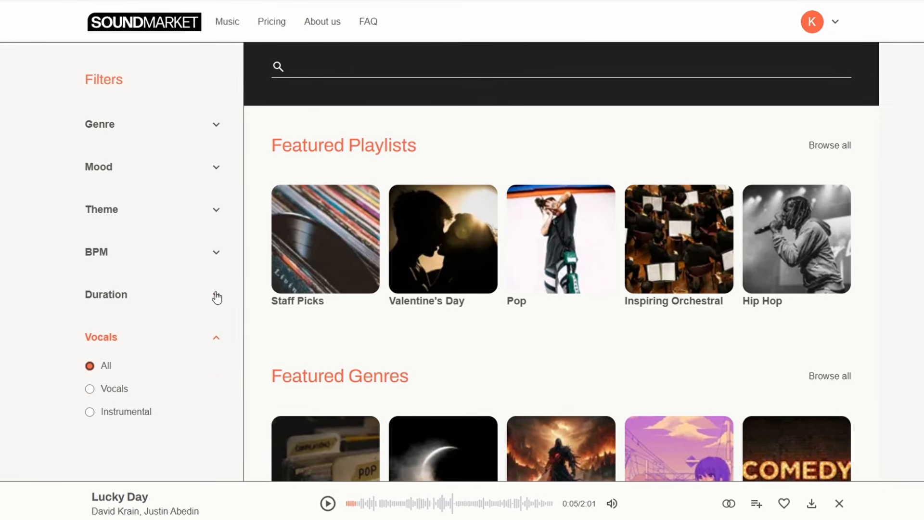
{"action": "left_click", "coordinate": [217, 295]}
{"action": "left_click", "coordinate": [217, 254]}
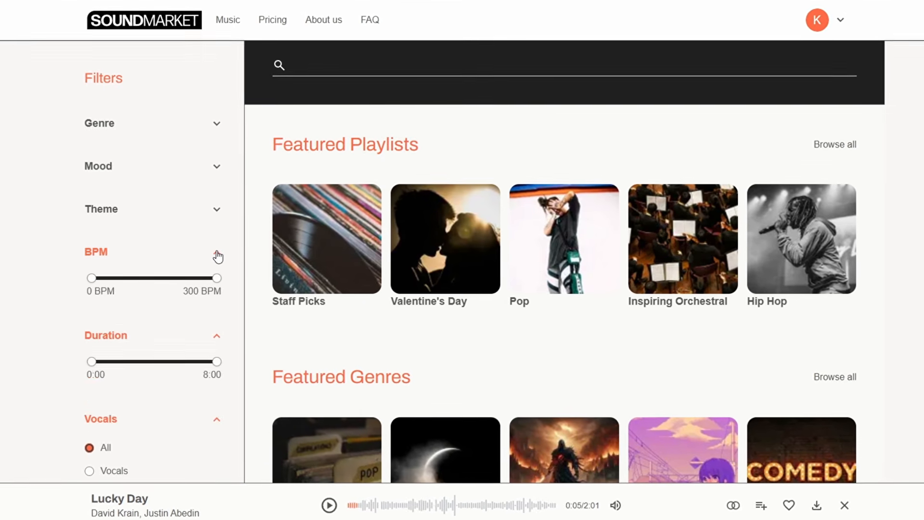
{"action": "left_click", "coordinate": [218, 209]}
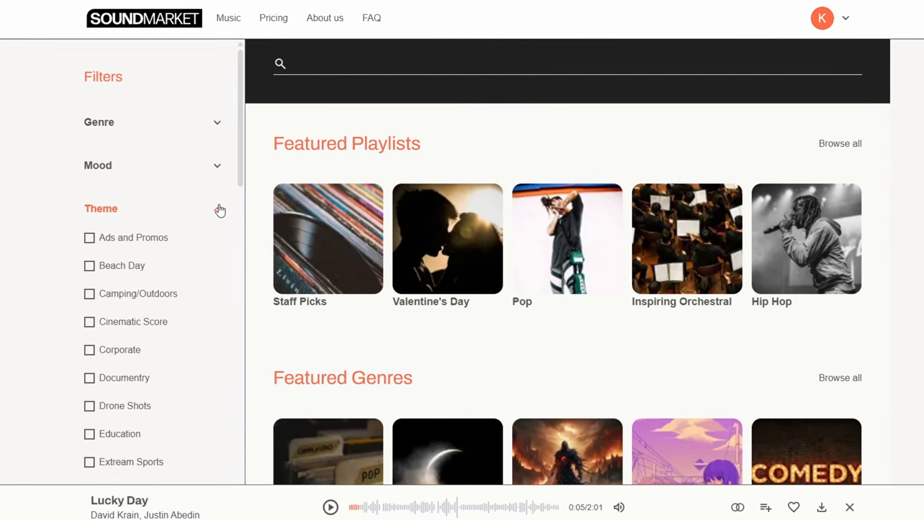
{"action": "left_click_drag", "start_coordinate": [238, 169], "coordinate": [241, 345]}
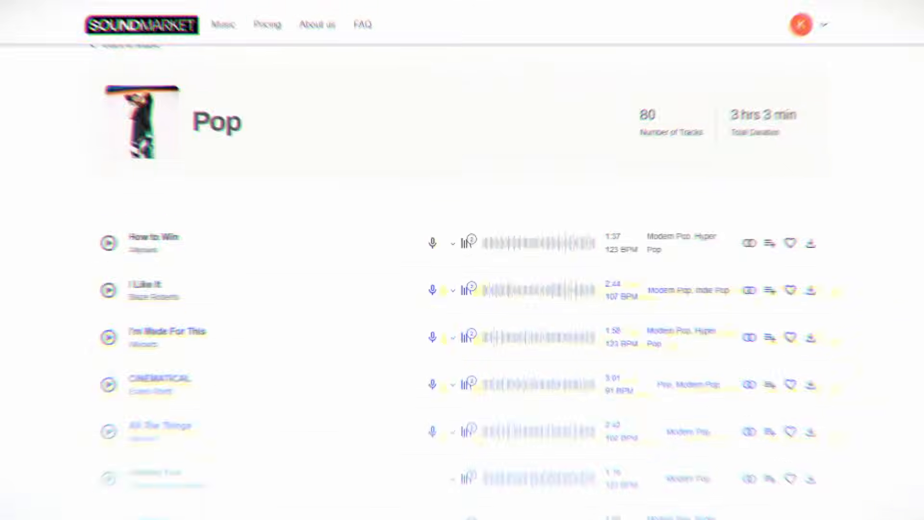
{"action": "scroll", "coordinate": [463, 289], "scroll_direction": "down", "scroll_amount": 12}
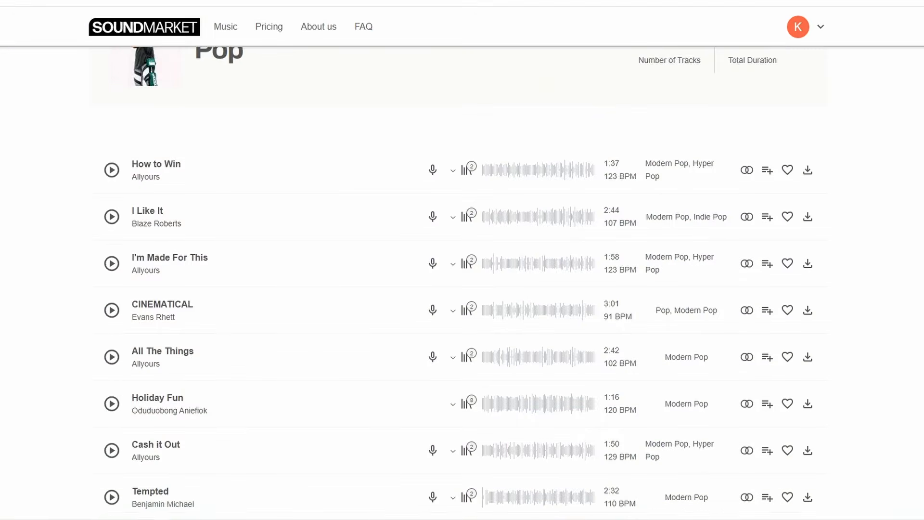
Browse the rest of the Pop tracks and examine SoundMarket's pricing plans with the yearly billing option toggled
{"action": "scroll", "coordinate": [463, 289], "scroll_direction": "down", "scroll_amount": 20}
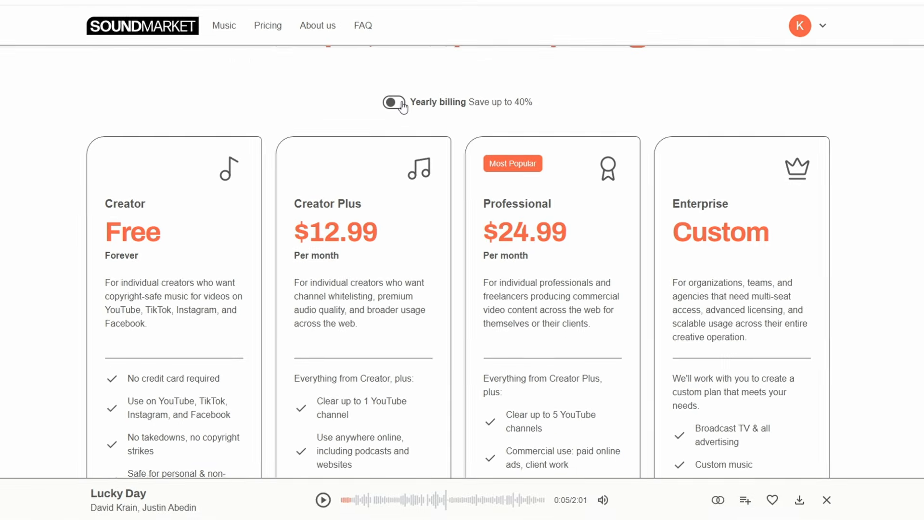
{"action": "left_click", "coordinate": [402, 105]}
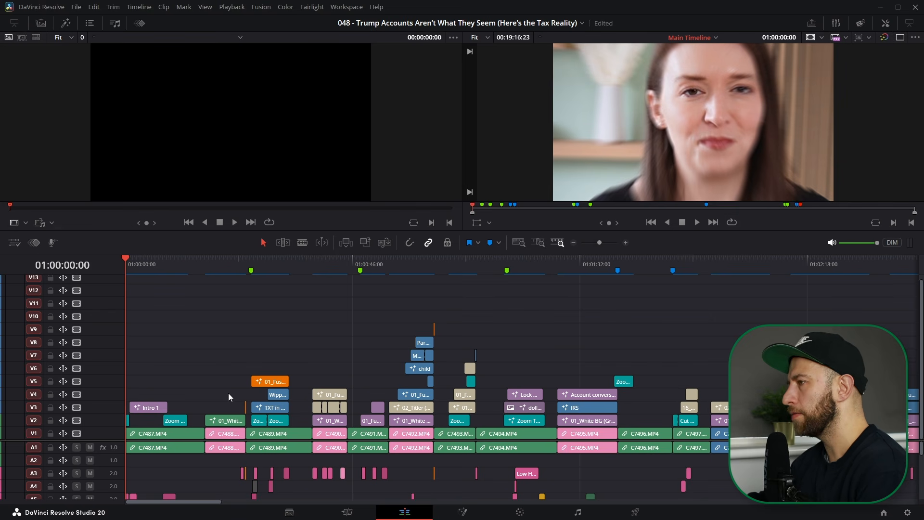
Switch back to DaVinci Resolve, play the timeline's opening and examine the Zoom Out (Start) settings of the first Adjustment Clip on V2
{"action": "left_click", "coordinate": [140, 270]}
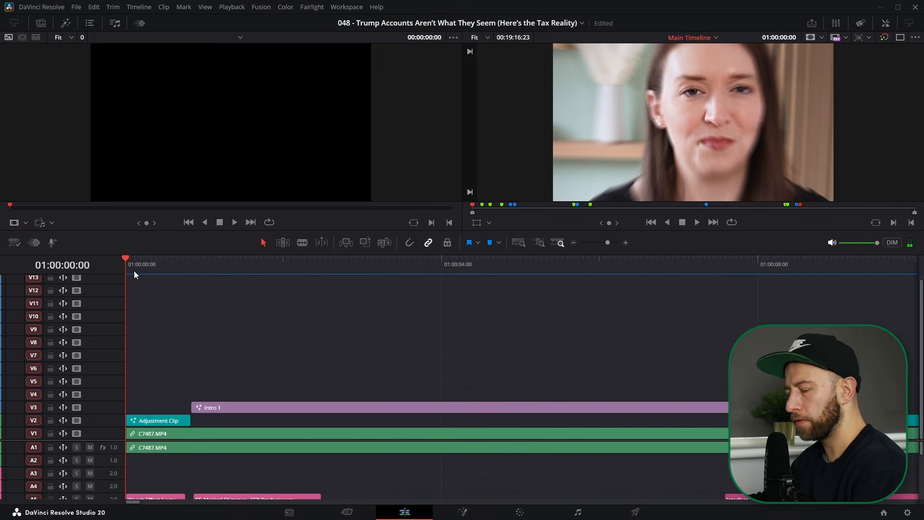
{"action": "key", "text": "space"}
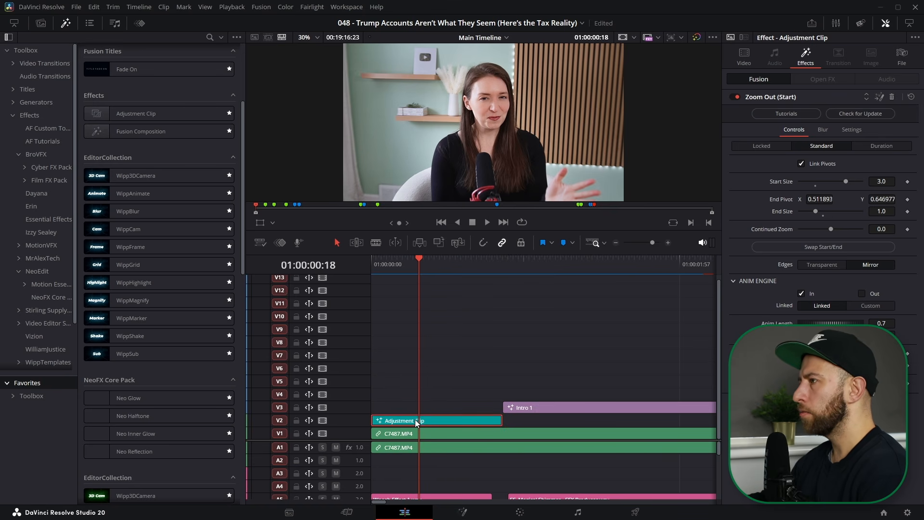
{"action": "left_click", "coordinate": [403, 424]}
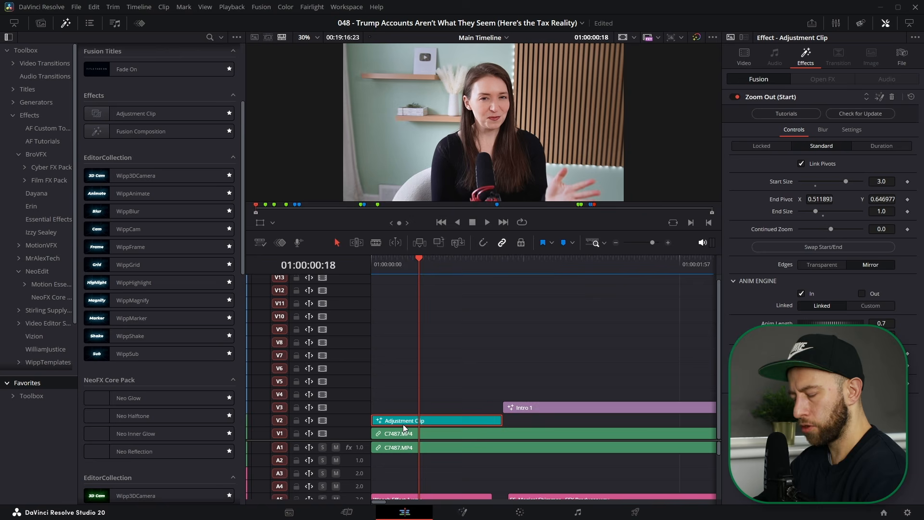
Search the effects for "wippzoom" and pick the second WippZoom result
{"action": "key", "text": "ctrl+f"}
{"action": "type", "text": "wippzoom"}
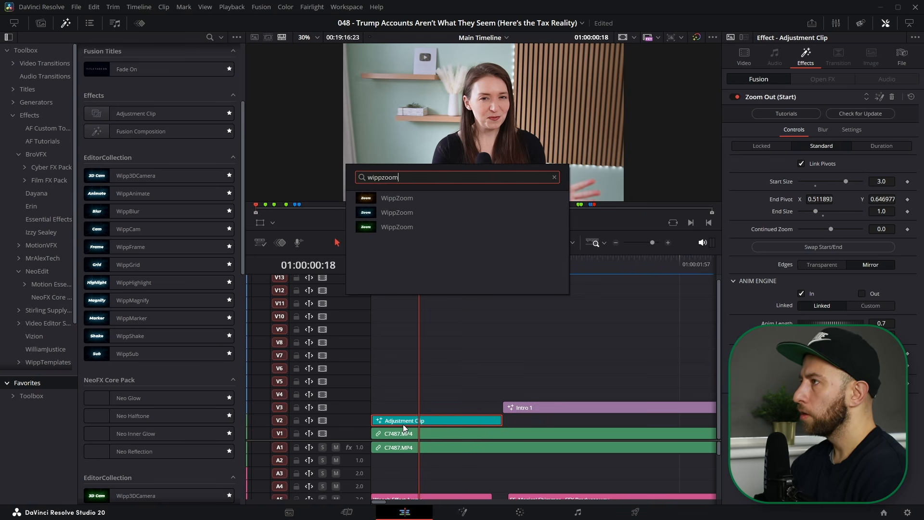
{"action": "key", "text": "Down"}
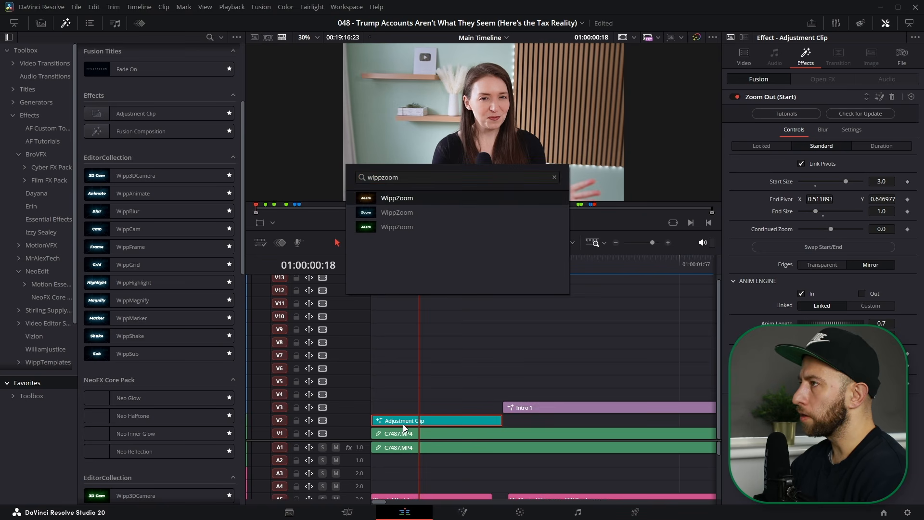
{"action": "key", "text": "Down"}
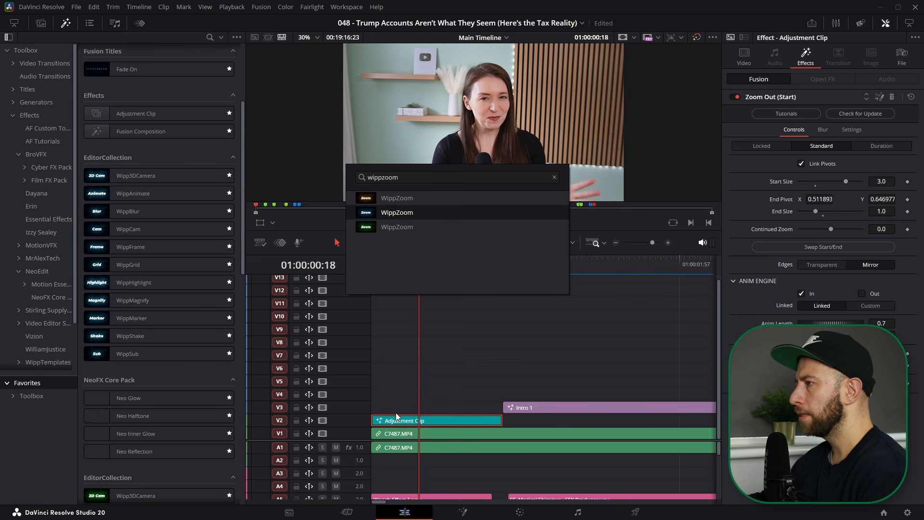
{"action": "key", "text": "Return"}
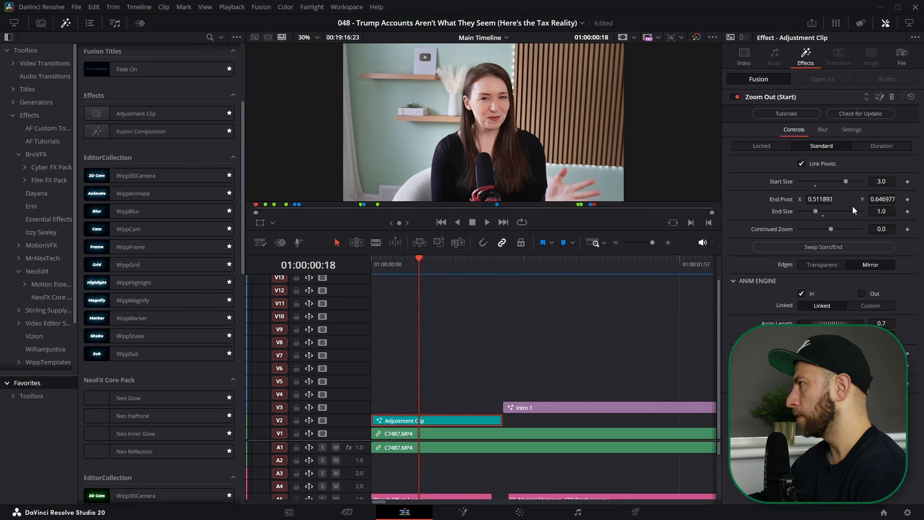
Replay the opening zoom-out from the start of the timeline to the beginning of the Intro 1 composition
{"action": "left_click_drag", "start_coordinate": [393, 266], "coordinate": [353, 265]}
{"action": "key", "text": "space"}
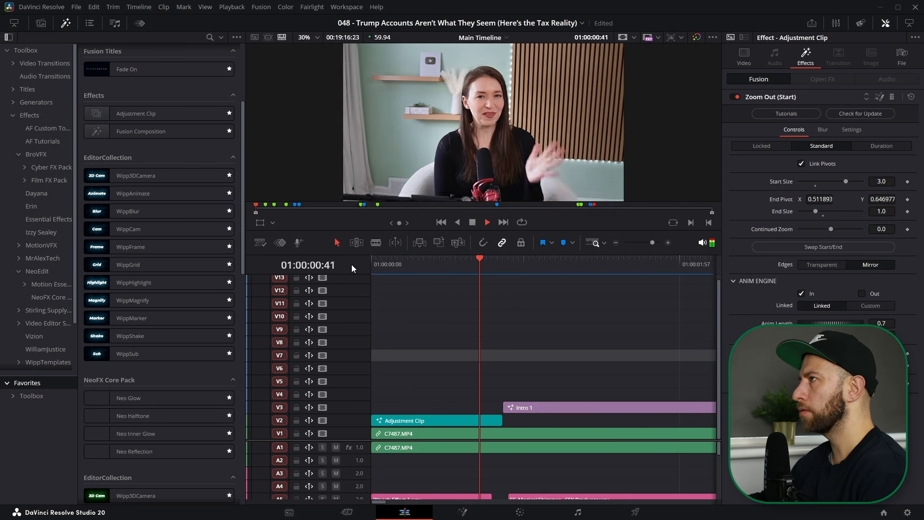
{"action": "key", "text": "space"}
Hide the effects library, open the Intro 1 composition on V3 in the Fusion page and go to frame 166
{"action": "key", "text": "ctrl+6"}
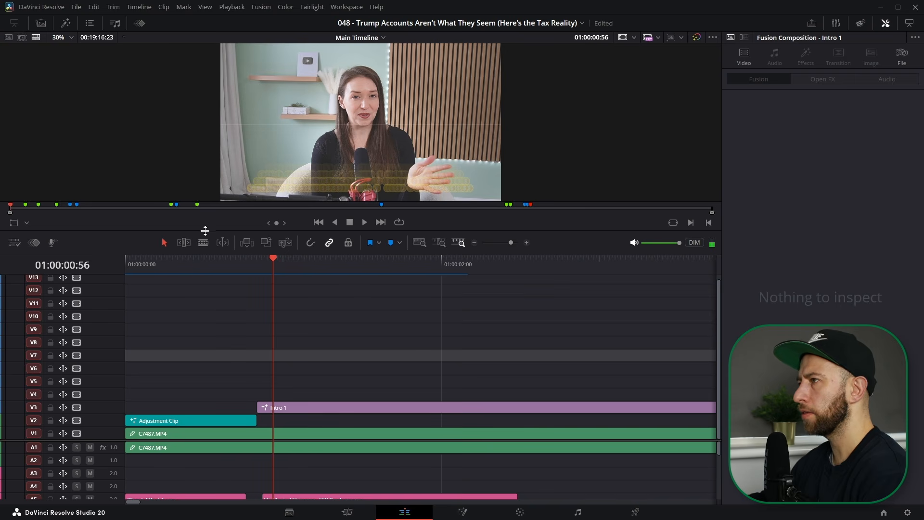
{"action": "scroll", "coordinate": [506, 338], "scroll_direction": "down", "scroll_amount": 5}
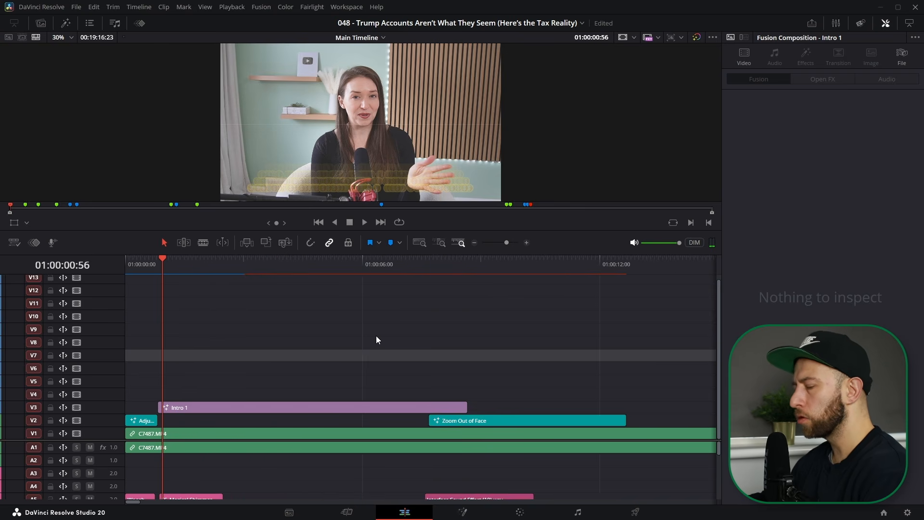
{"action": "key", "text": "shift+5"}
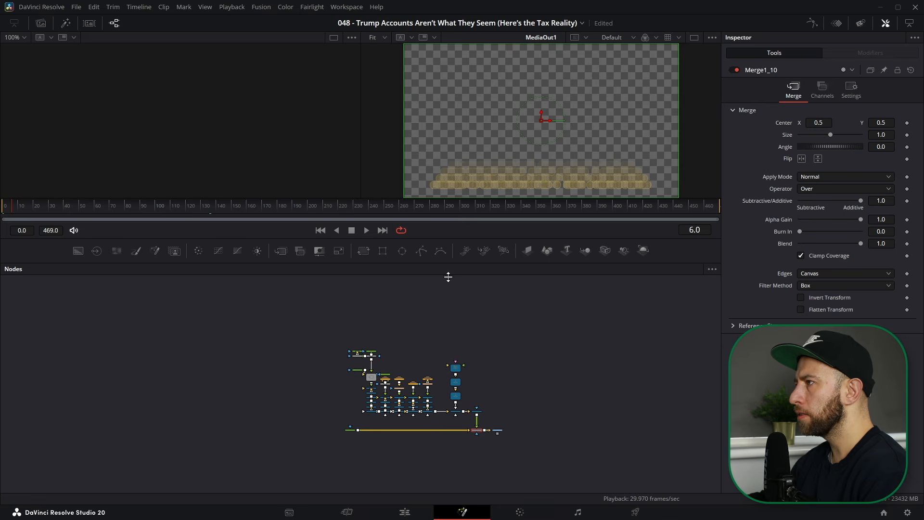
{"action": "scroll", "coordinate": [346, 310], "scroll_direction": "up", "scroll_amount": 5}
{"action": "left_click_drag", "start_coordinate": [345, 310], "coordinate": [325, 323]}
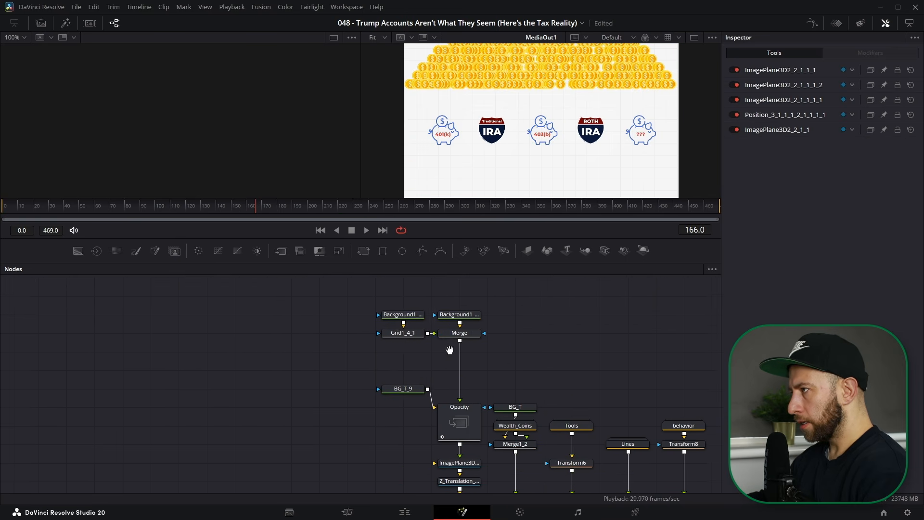
{"action": "left_click_drag", "start_coordinate": [449, 351], "coordinate": [371, 344]}
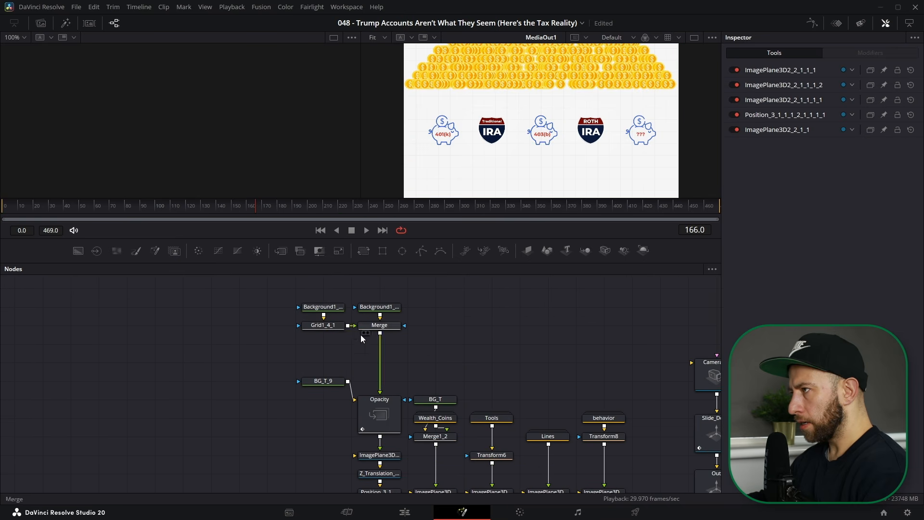
Display the background's Opacity node and its Merge3D1_1_2_1_1_1_1 node one after the other in the first viewer
{"action": "left_click", "coordinate": [330, 331]}
{"action": "left_click", "coordinate": [378, 415]}
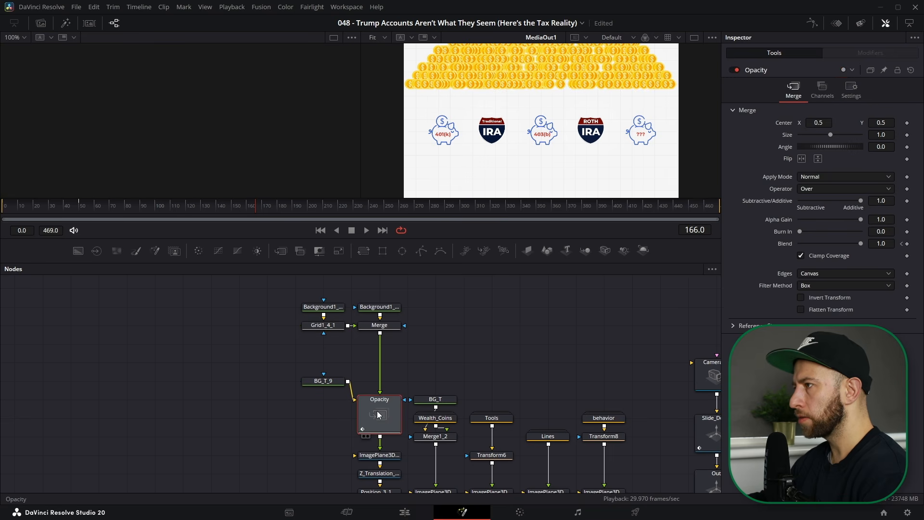
{"action": "key", "text": "1"}
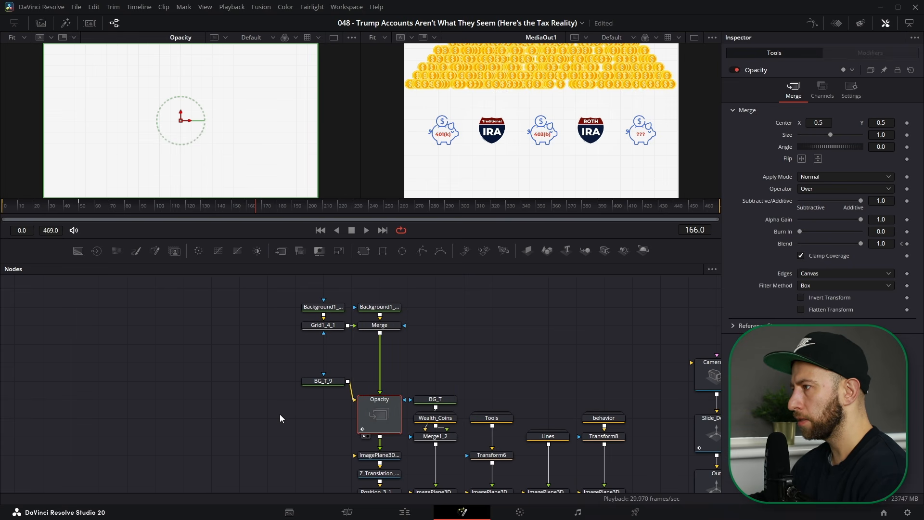
{"action": "scroll", "coordinate": [284, 413], "scroll_direction": "down", "scroll_amount": 3}
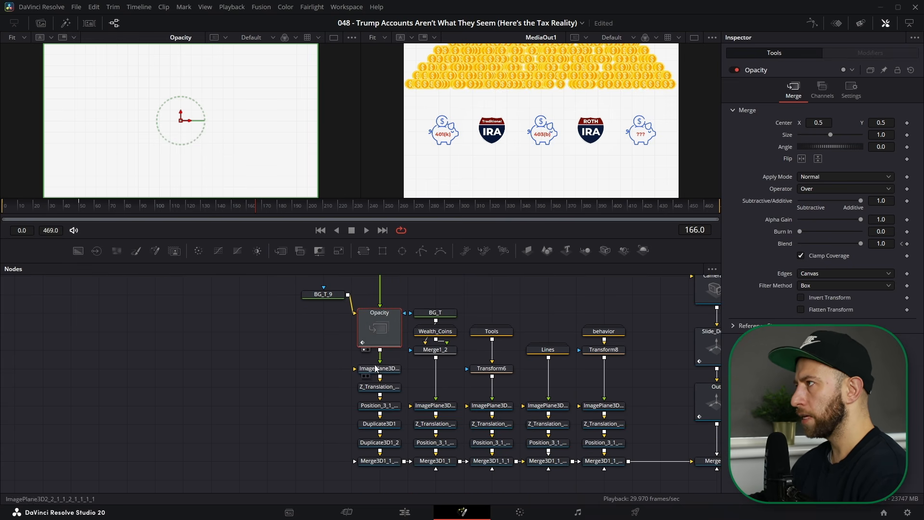
{"action": "left_click", "coordinate": [391, 463]}
{"action": "key", "text": "1"}
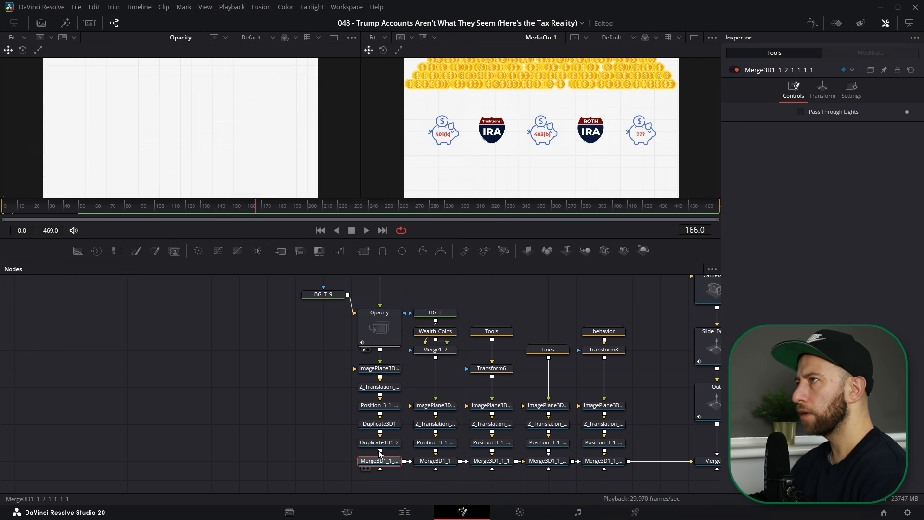
{"action": "left_click_drag", "start_coordinate": [183, 147], "coordinate": [209, 146]}
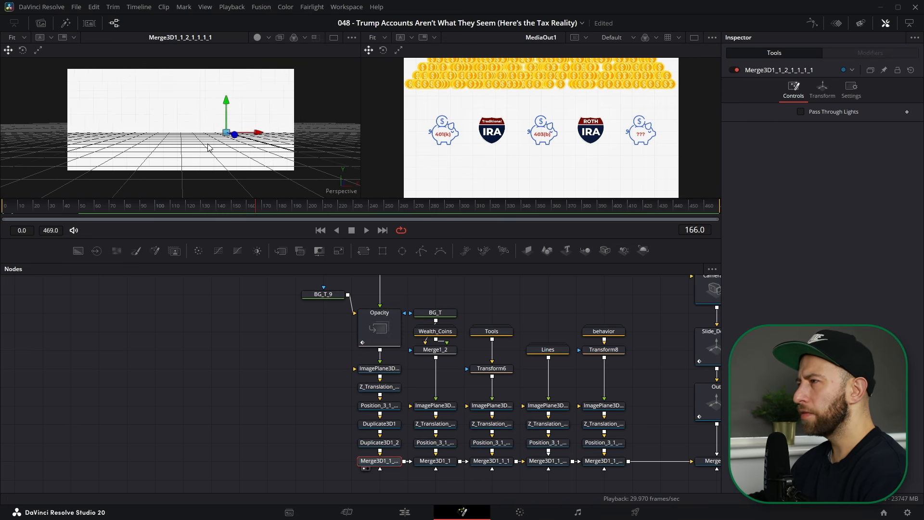
Examine the copies and offset settings of the Duplicate3D1 and Duplicate3D1_2 nodes that tile the background plane
{"action": "scroll", "coordinate": [371, 389], "scroll_direction": "up", "scroll_amount": 2}
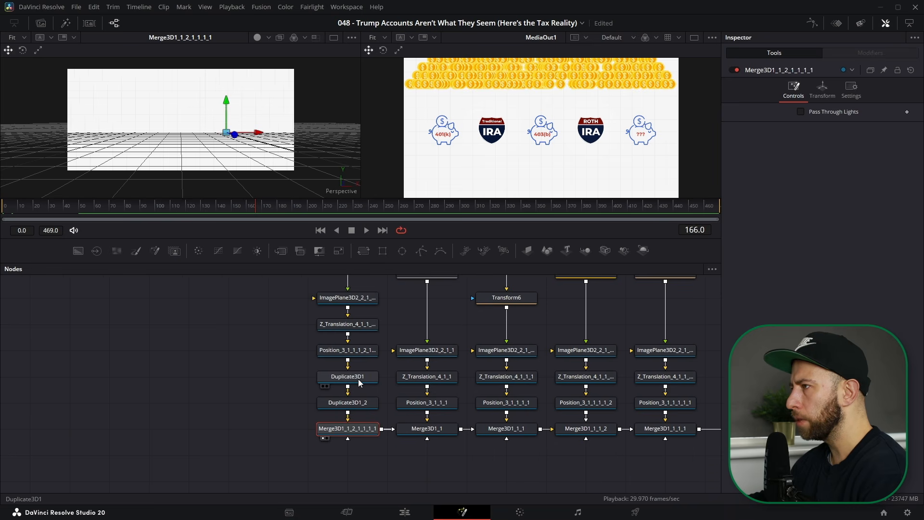
{"action": "left_click", "coordinate": [359, 383]}
{"action": "left_click", "coordinate": [351, 356]}
{"action": "left_click", "coordinate": [357, 381]}
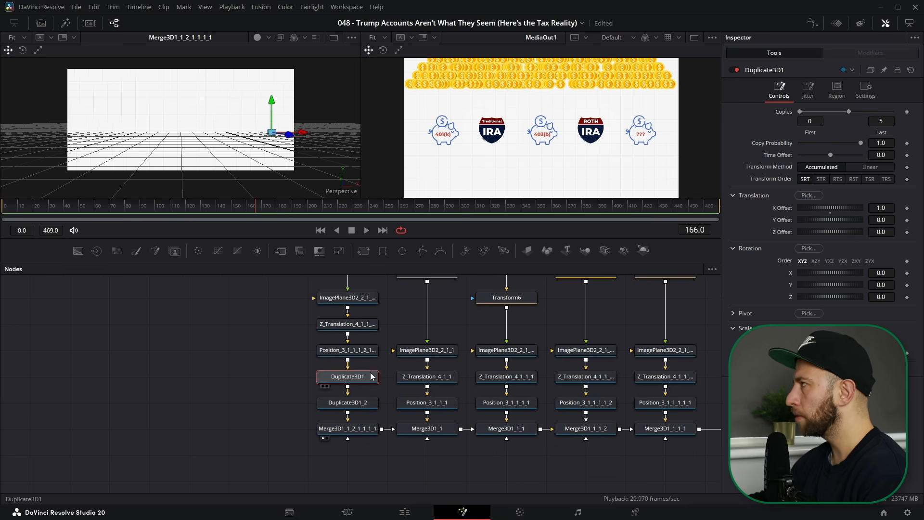
{"action": "left_click", "coordinate": [809, 91]}
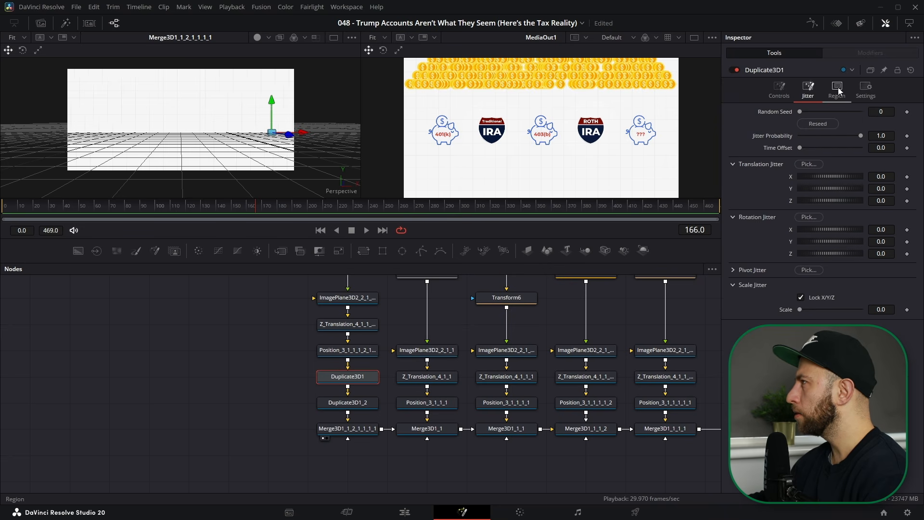
{"action": "left_click", "coordinate": [782, 90]}
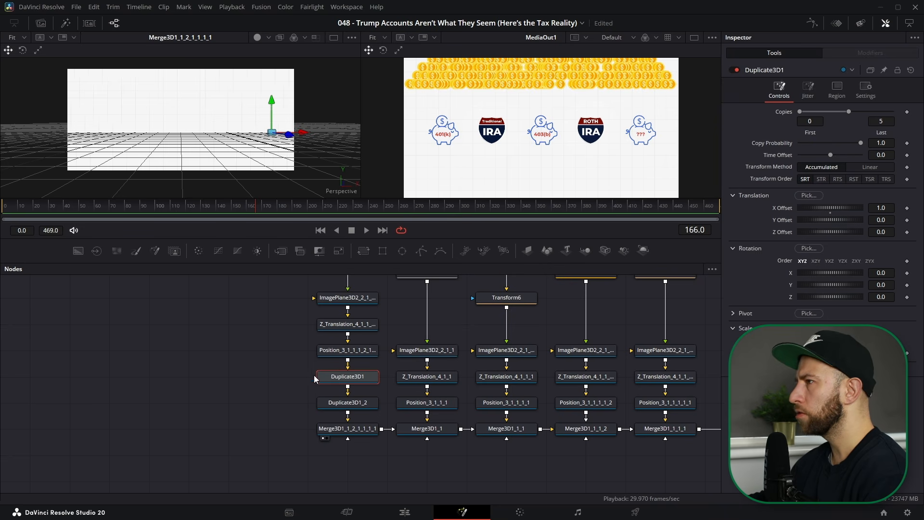
{"action": "left_click", "coordinate": [354, 407]}
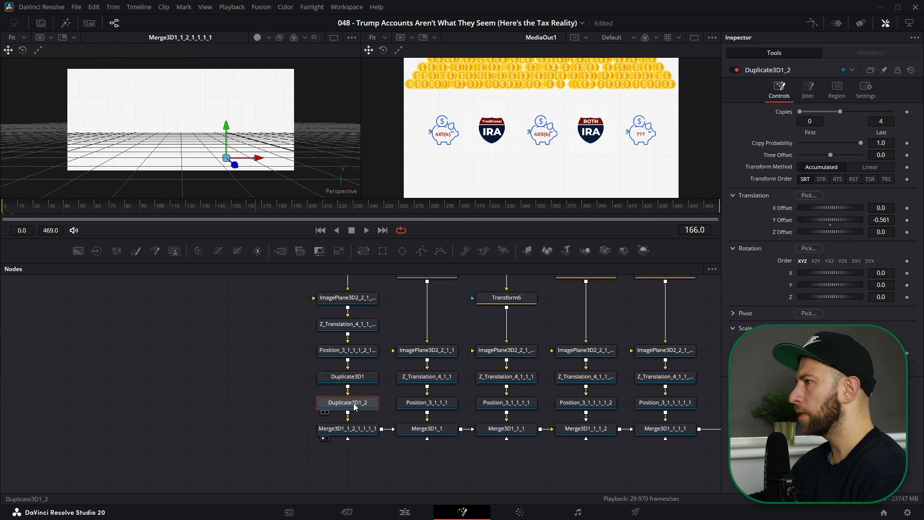
{"action": "left_click", "coordinate": [357, 377]}
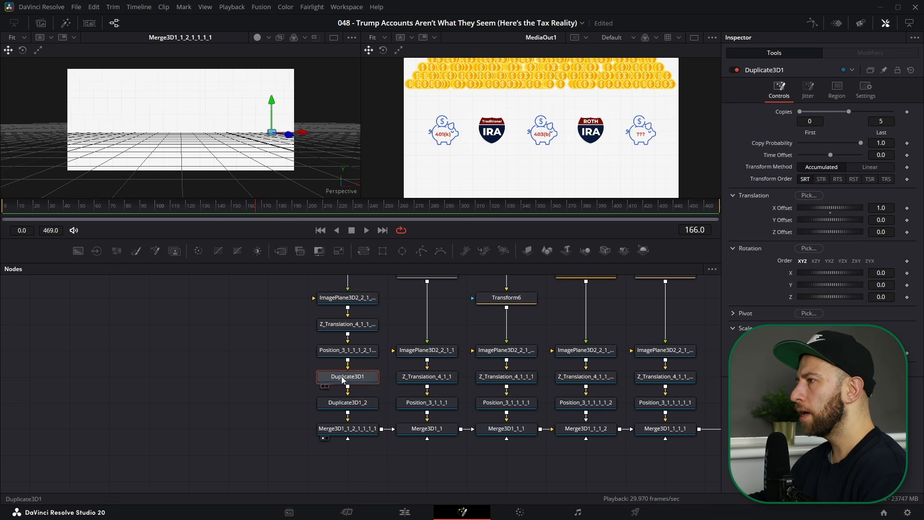
{"action": "left_click", "coordinate": [364, 407]}
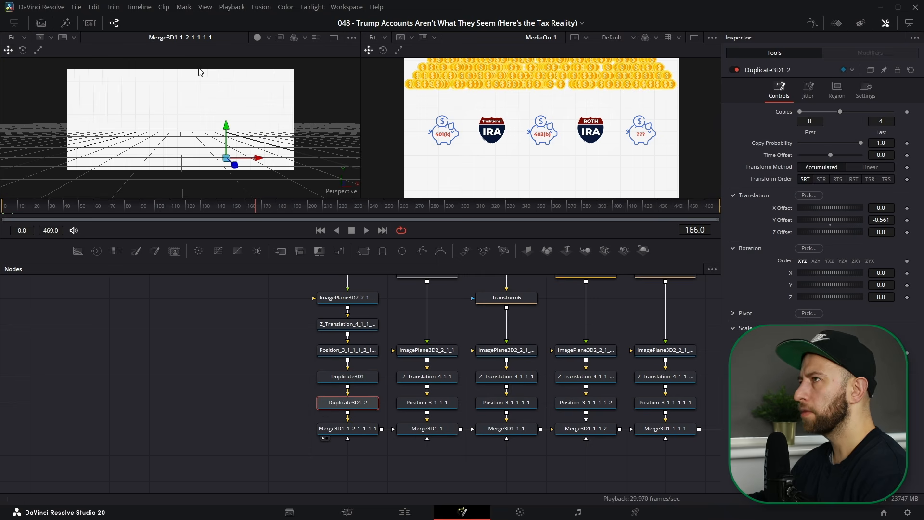
Display the Merge3D1_1 node, which combines the background with the coins branch, in the first viewer
{"action": "left_click", "coordinate": [193, 110]}
{"action": "left_click", "coordinate": [348, 403]}
{"action": "scroll", "coordinate": [452, 409], "scroll_direction": "down", "scroll_amount": 3}
{"action": "left_click_drag", "start_coordinate": [459, 379], "coordinate": [381, 410]}
{"action": "scroll", "coordinate": [366, 416], "scroll_direction": "up", "scroll_amount": 2}
{"action": "scroll", "coordinate": [381, 482], "scroll_direction": "down", "scroll_amount": 1}
{"action": "left_click", "coordinate": [380, 464]}
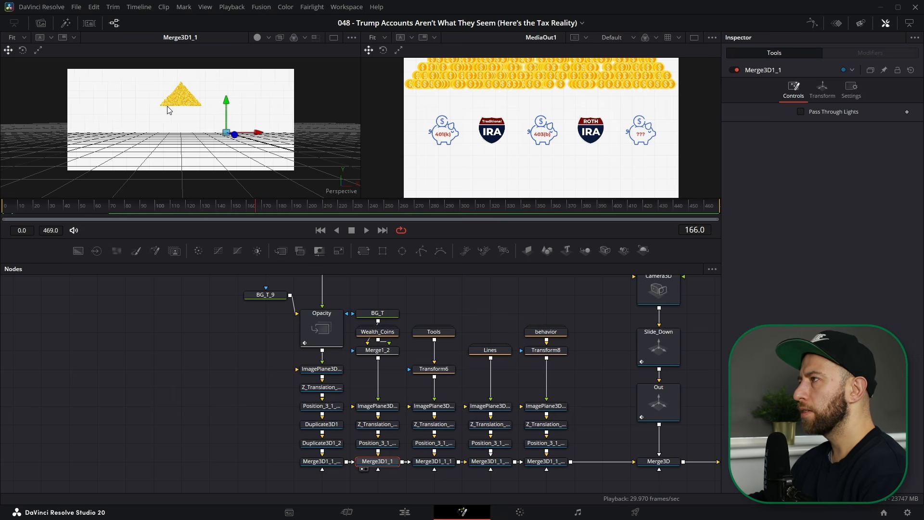
Expand the Wealth_Coins group to show its nodes and hide the Inspector for more room
{"action": "scroll", "coordinate": [510, 173], "scroll_direction": "down", "scroll_amount": 1}
{"action": "left_click_drag", "start_coordinate": [378, 340], "coordinate": [444, 362]}
{"action": "double_click", "coordinate": [443, 362]}
{"action": "left_click_drag", "start_coordinate": [415, 440], "coordinate": [372, 373]}
{"action": "scroll", "coordinate": [416, 377], "scroll_direction": "down", "scroll_amount": 2}
{"action": "key", "text": "ctrl+9"}
{"action": "scroll", "coordinate": [137, 355], "scroll_direction": "up", "scroll_amount": 1}
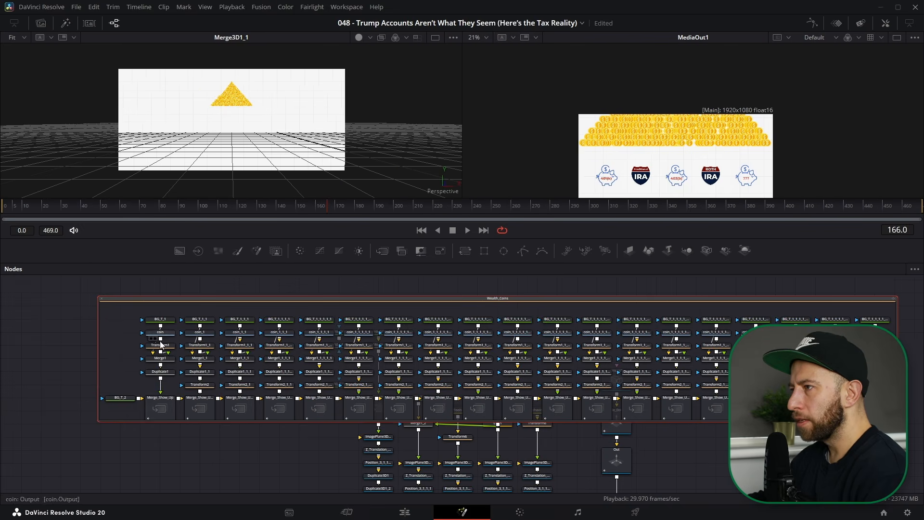
Display the first Merge_Show_Up node and the coin node of the Wealth_Coins group in the first viewer
{"action": "left_click", "coordinate": [163, 405]}
{"action": "key", "text": "1"}
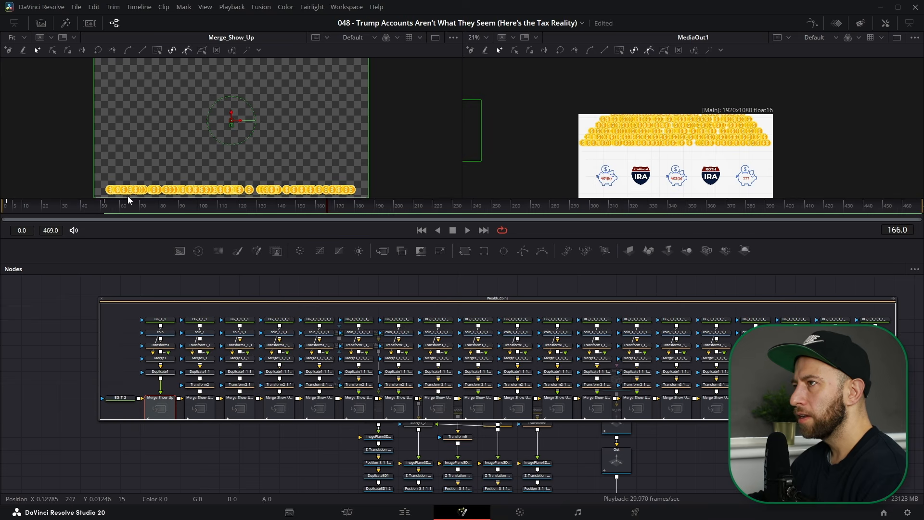
{"action": "left_click", "coordinate": [161, 332]}
{"action": "key", "text": "1"}
{"action": "scroll", "coordinate": [158, 374], "scroll_direction": "up", "scroll_amount": 2}
Show the Inspector again and examine the Controls and Jitter settings of the Duplicate1 node under the first coin
{"action": "left_click", "coordinate": [165, 377]}
{"action": "key", "text": "ctrl+9"}
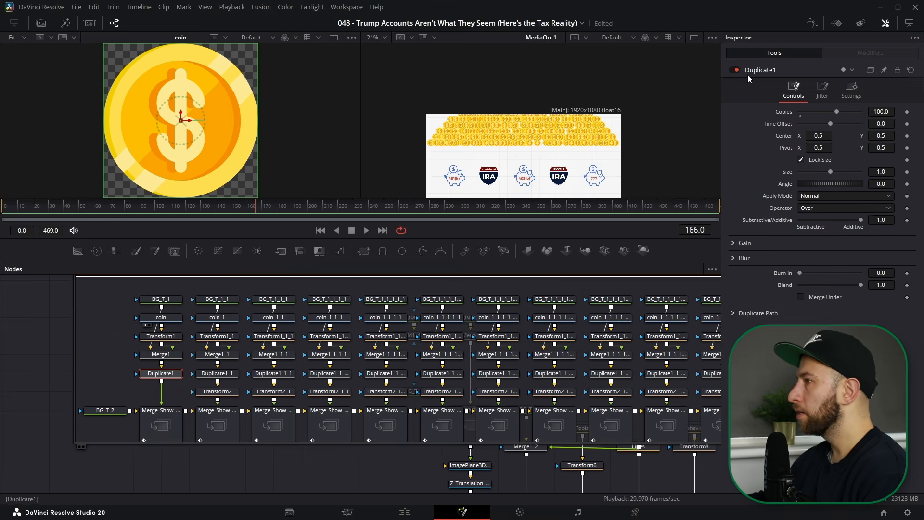
{"action": "left_click", "coordinate": [823, 93]}
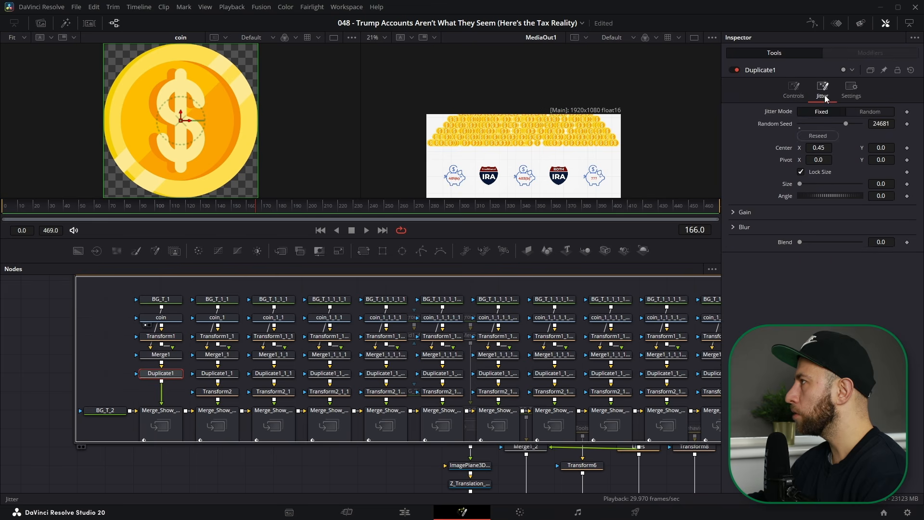
{"action": "left_click", "coordinate": [799, 94]}
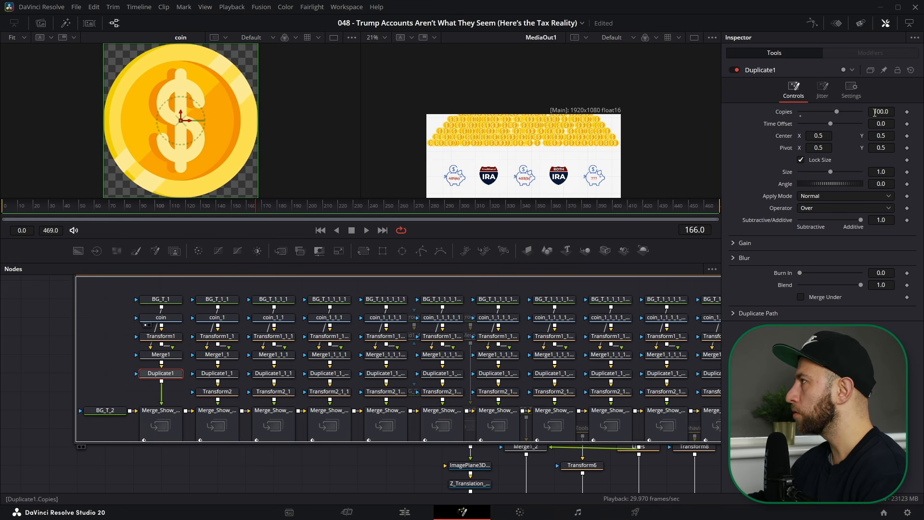
{"action": "left_click", "coordinate": [822, 93]}
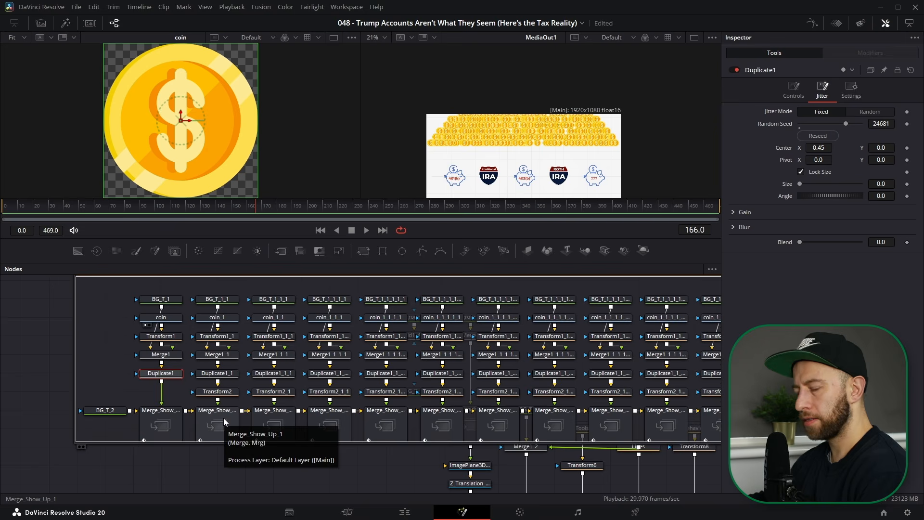
Display the Merge_Show_Up_1 node of the second coin row in both viewers
{"action": "left_click", "coordinate": [224, 417]}
{"action": "key", "text": "2"}
{"action": "key", "text": "1"}
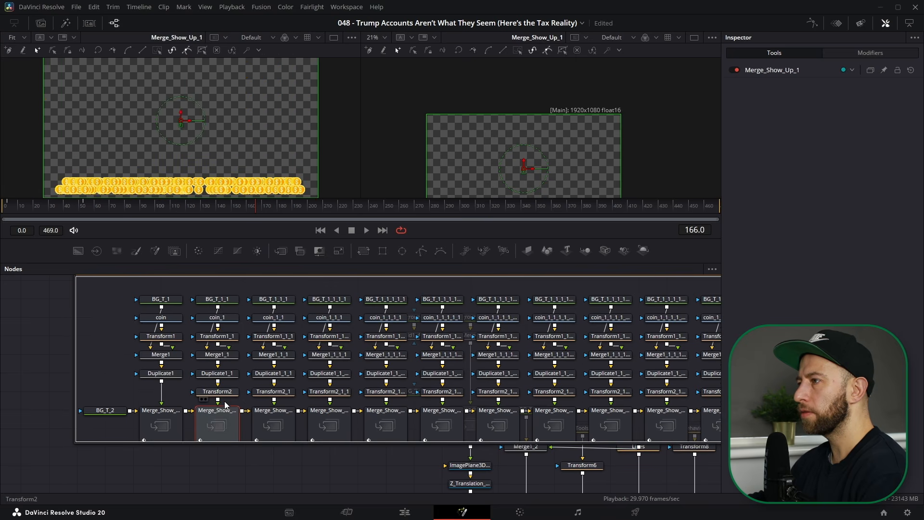
Examine Duplicate1_1 and Transform2 of the second coin column, try a different Center Y on Transform2, and undo it
{"action": "left_click_drag", "start_coordinate": [226, 421], "coordinate": [219, 408]}
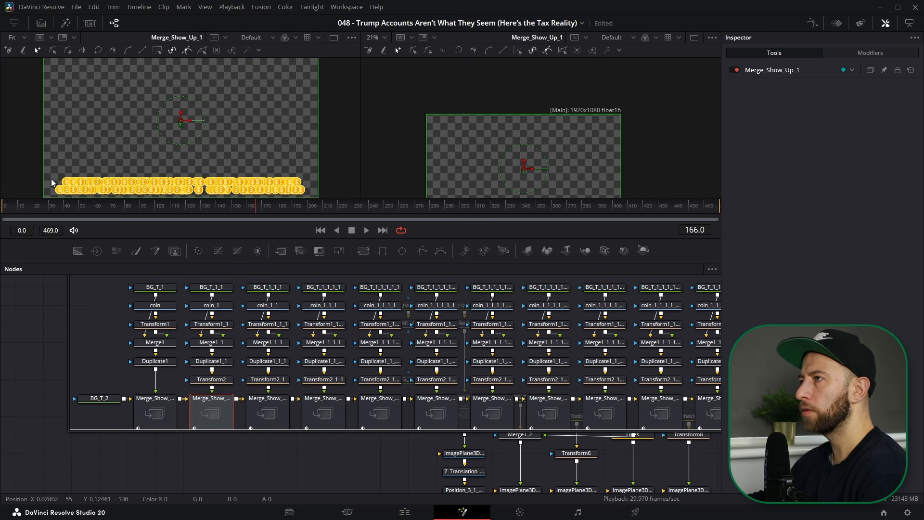
{"action": "left_click_drag", "start_coordinate": [206, 386], "coordinate": [208, 389]}
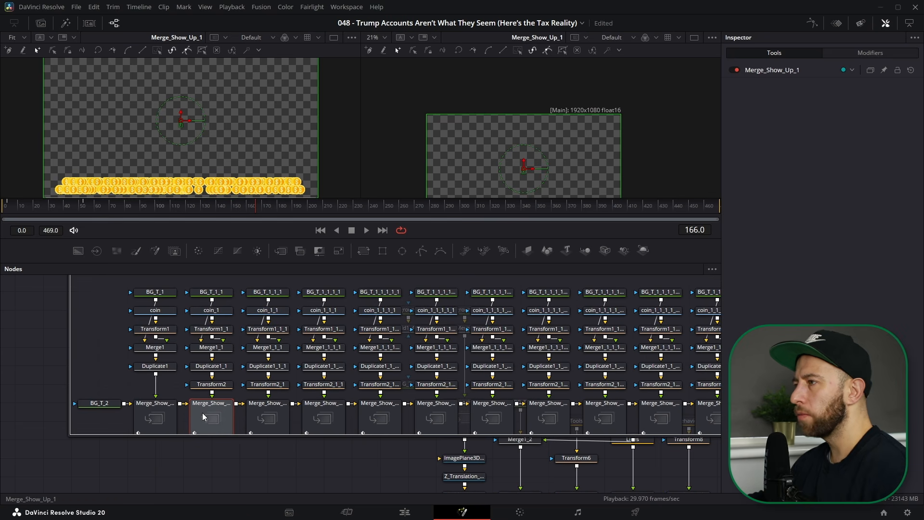
{"action": "left_click", "coordinate": [211, 366]}
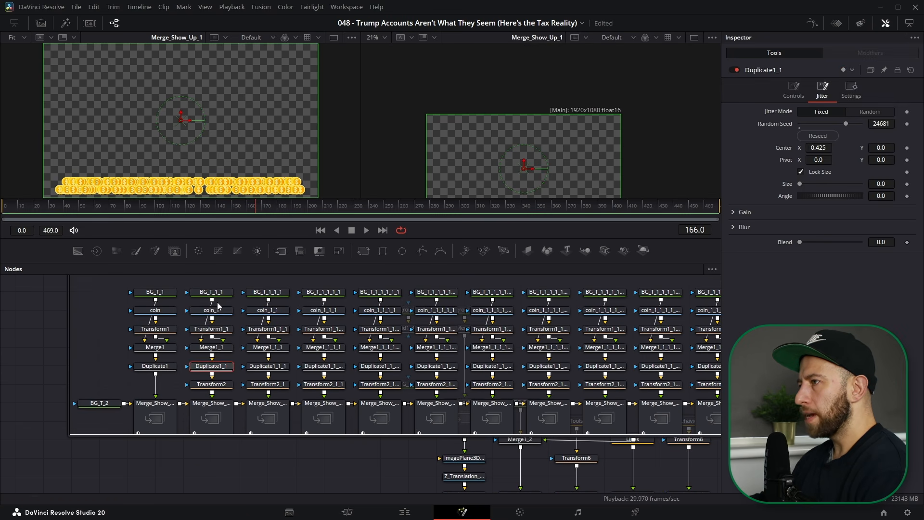
{"action": "left_click", "coordinate": [210, 386]}
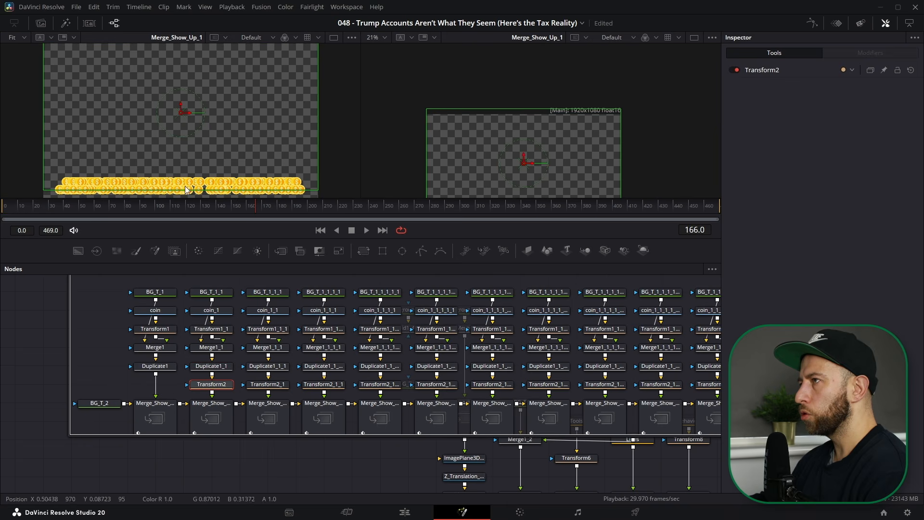
{"action": "left_click", "coordinate": [765, 70]}
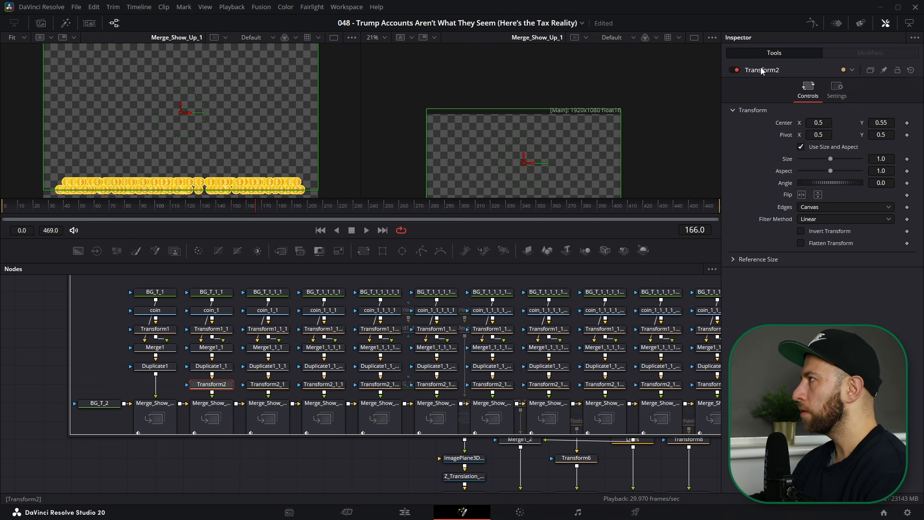
{"action": "left_click_drag", "start_coordinate": [888, 122], "coordinate": [868, 123]}
{"action": "key", "text": "ctrl+z"}
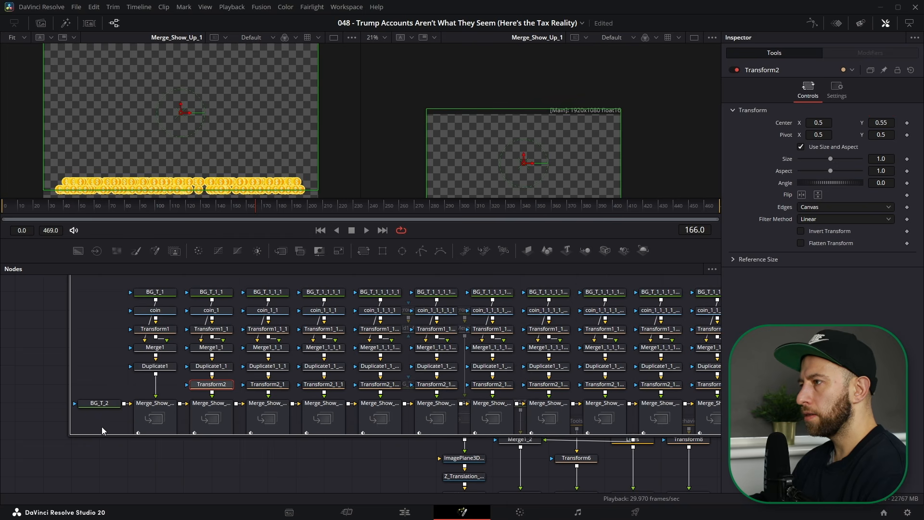
Compare the merge settings of Merge_Show_Up_1 and Merge_Show_Up_1_1, and save the project
{"action": "left_click", "coordinate": [208, 420]}
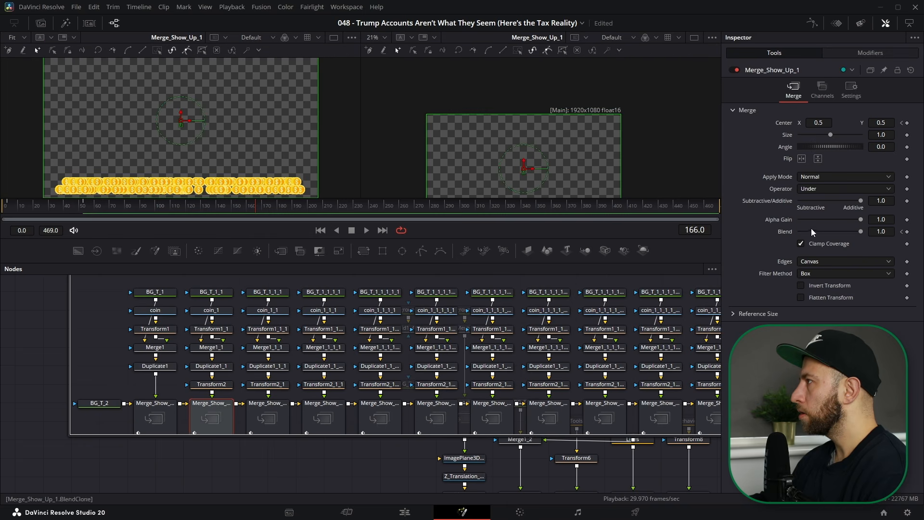
{"action": "left_click", "coordinate": [272, 413]}
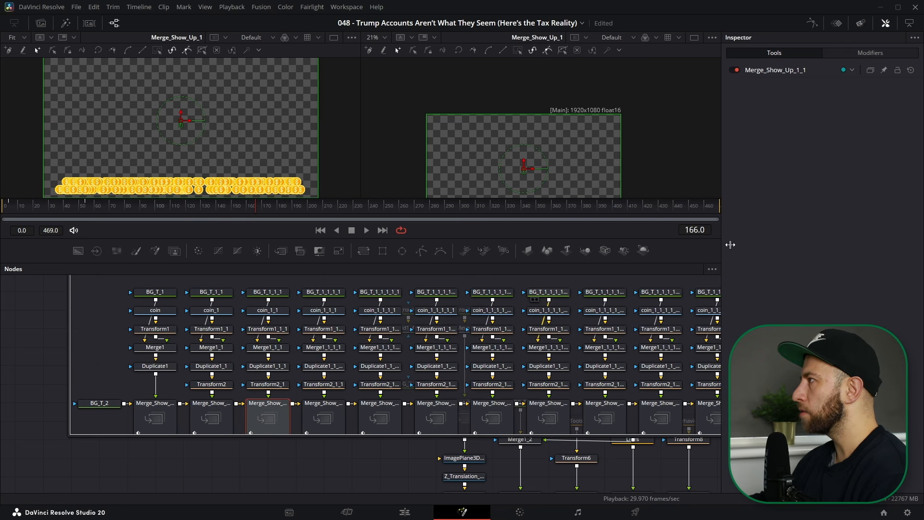
{"action": "left_click", "coordinate": [784, 74]}
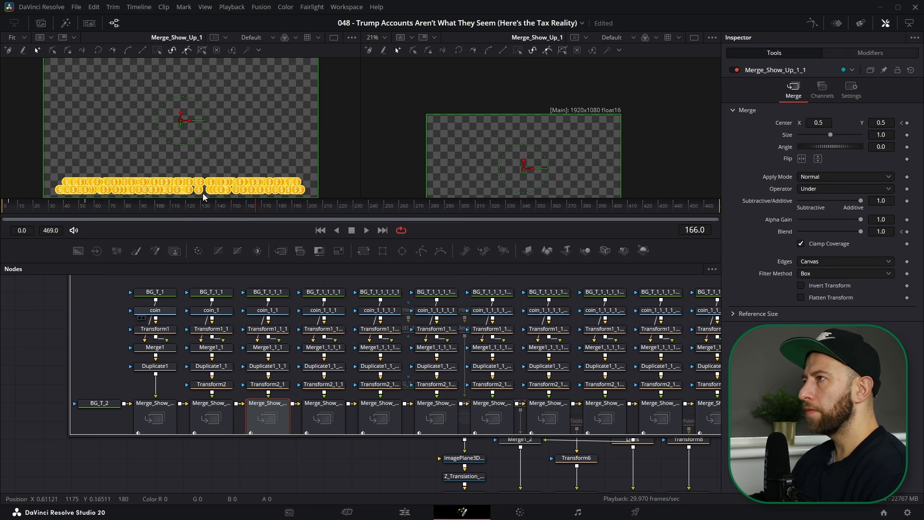
{"action": "key", "text": "ctrl+s"}
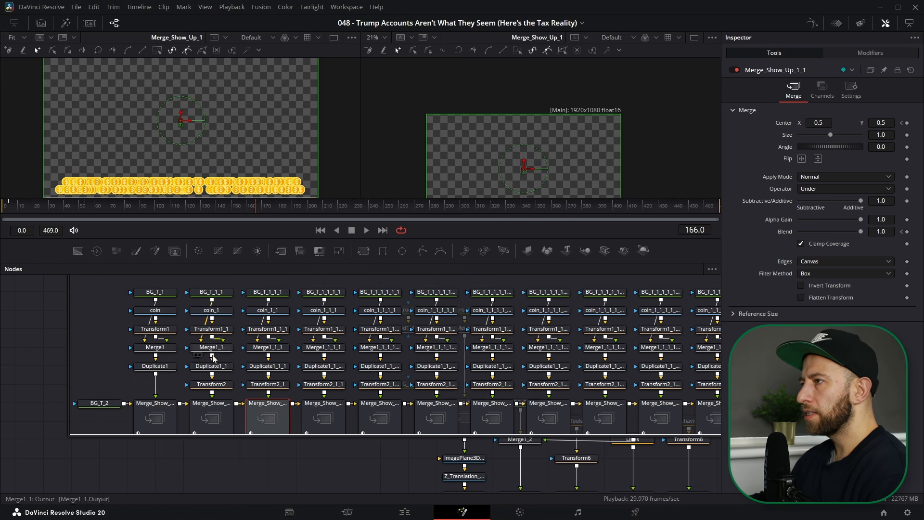
Select the second coin column's nodes from BG_T_1_1 through Merge_Show_Up_1, and clear the selection
{"action": "left_click_drag", "start_coordinate": [202, 281], "coordinate": [224, 410]}
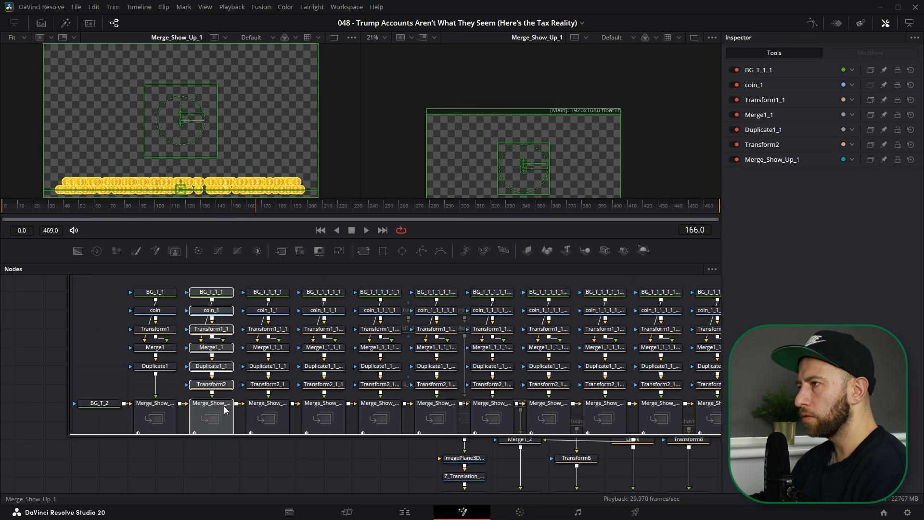
{"action": "left_click", "coordinate": [211, 370]}
{"action": "left_click", "coordinate": [179, 364]}
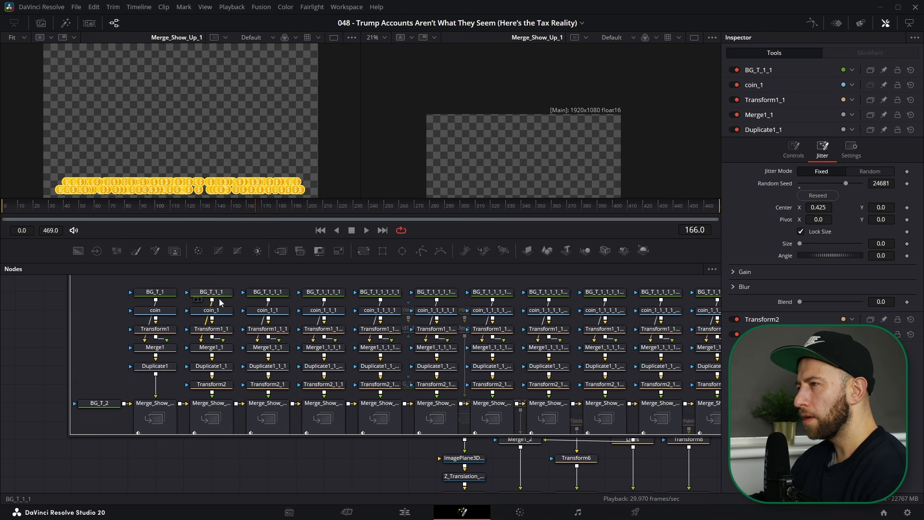
Compare the Copies values of Duplicate1 and Duplicate1_1, and review the Jitter settings of Duplicate1_1
{"action": "left_click", "coordinate": [211, 371]}
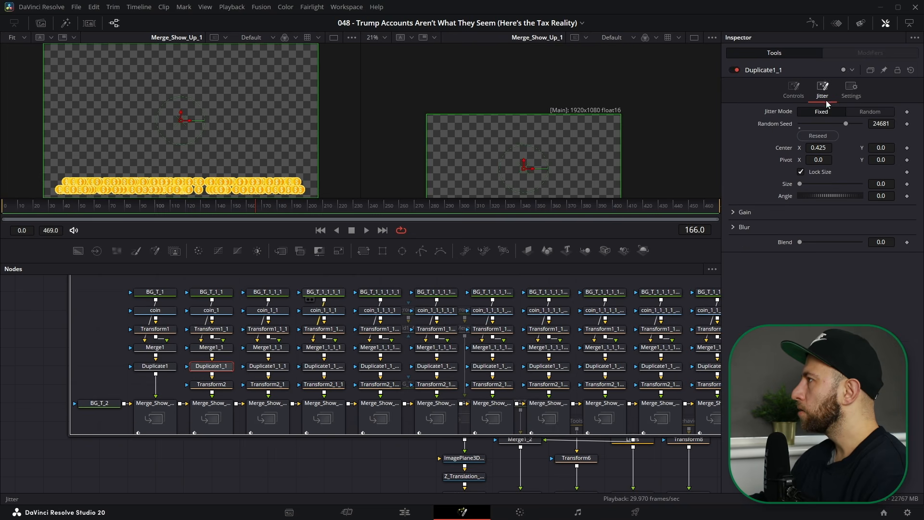
{"action": "left_click", "coordinate": [793, 92]}
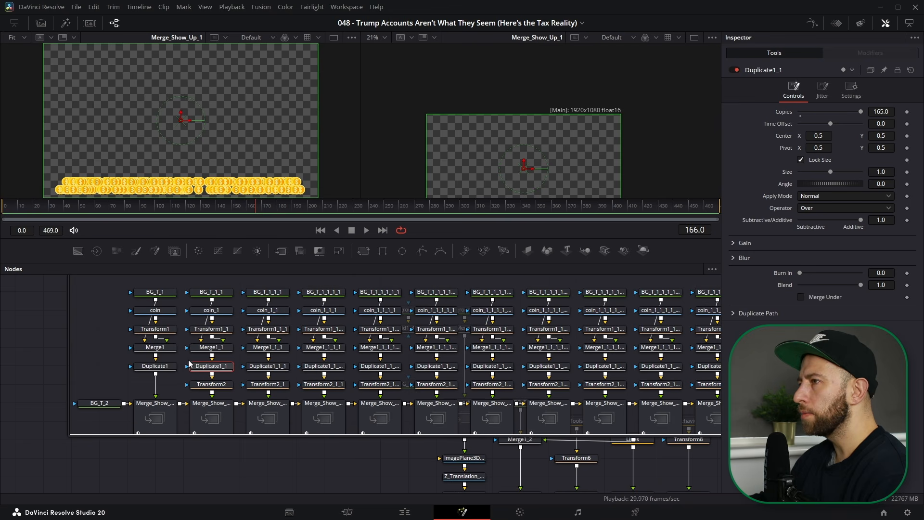
{"action": "left_click", "coordinate": [155, 366]}
{"action": "left_click", "coordinate": [795, 91]}
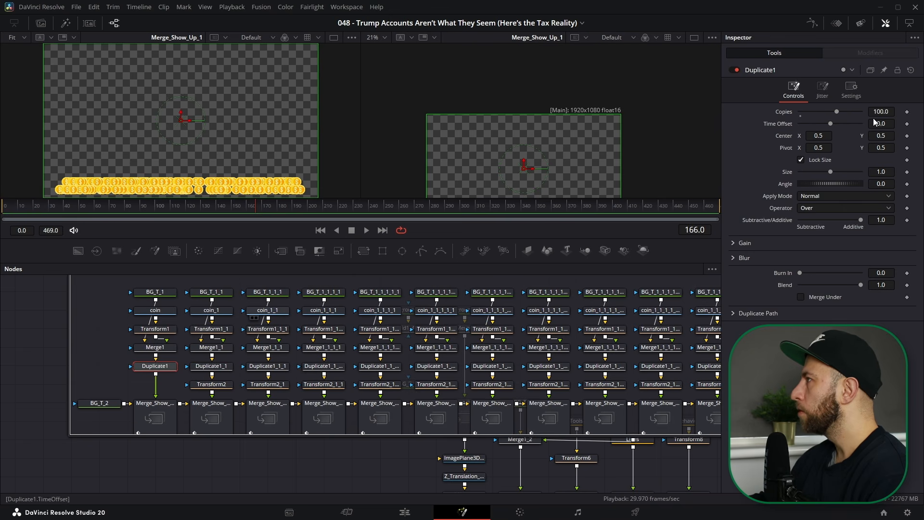
{"action": "left_click", "coordinate": [221, 369]}
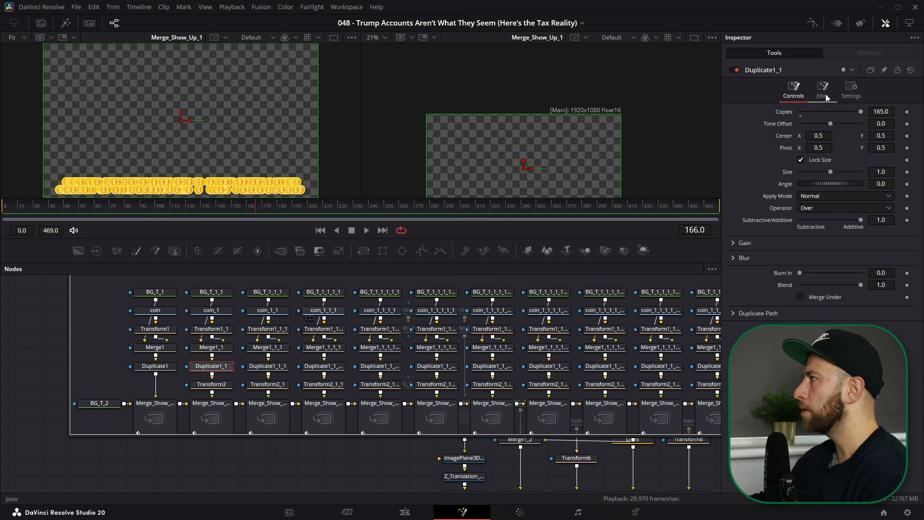
{"action": "left_click", "coordinate": [822, 94]}
{"action": "left_click", "coordinate": [793, 91]}
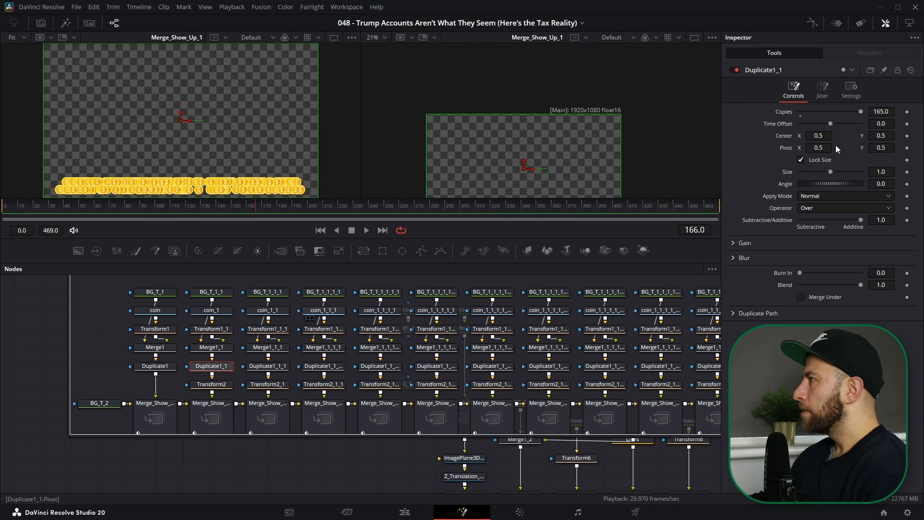
{"action": "left_click", "coordinate": [823, 91]}
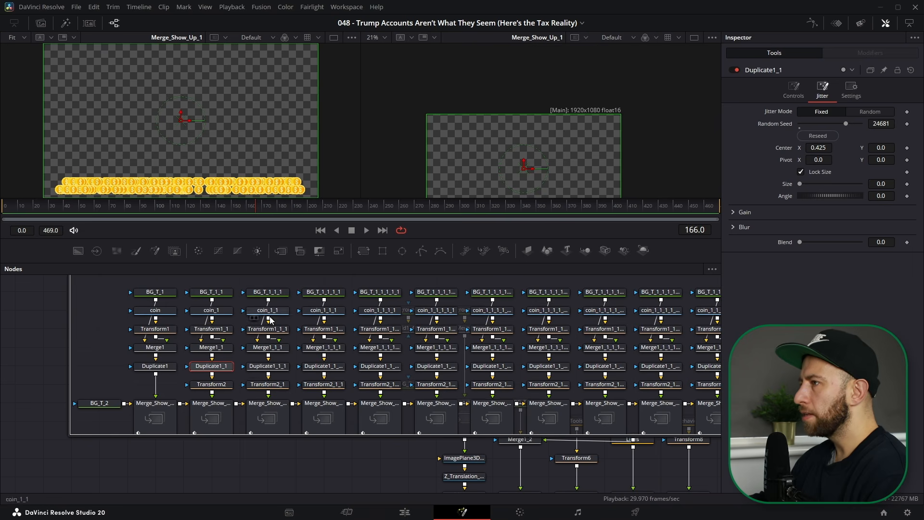
Examine the Controls and Jitter settings of the Duplicate1_1_1 node in the third coin column
{"action": "left_click", "coordinate": [268, 367]}
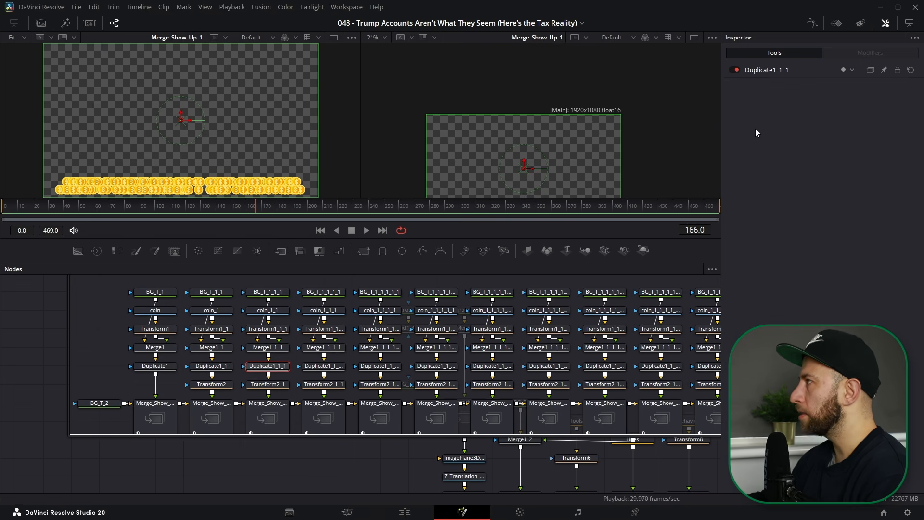
{"action": "left_click", "coordinate": [772, 71]}
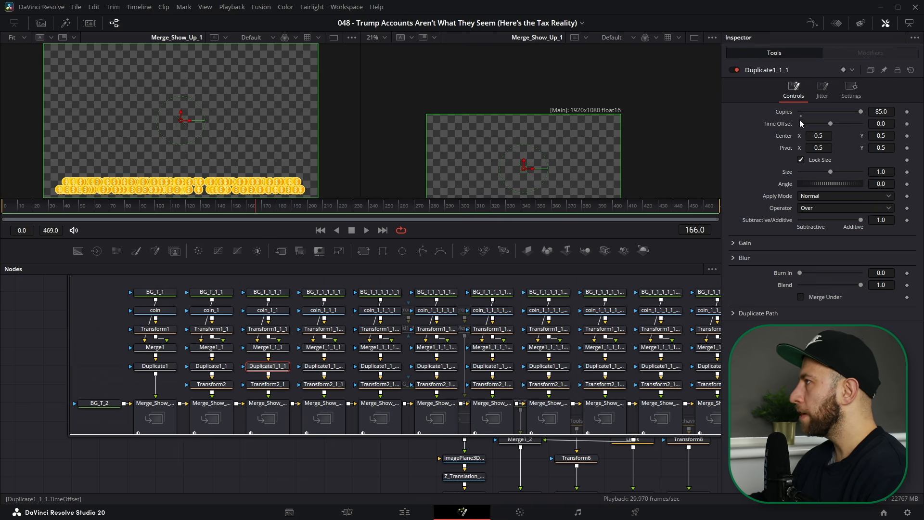
{"action": "left_click", "coordinate": [823, 87]}
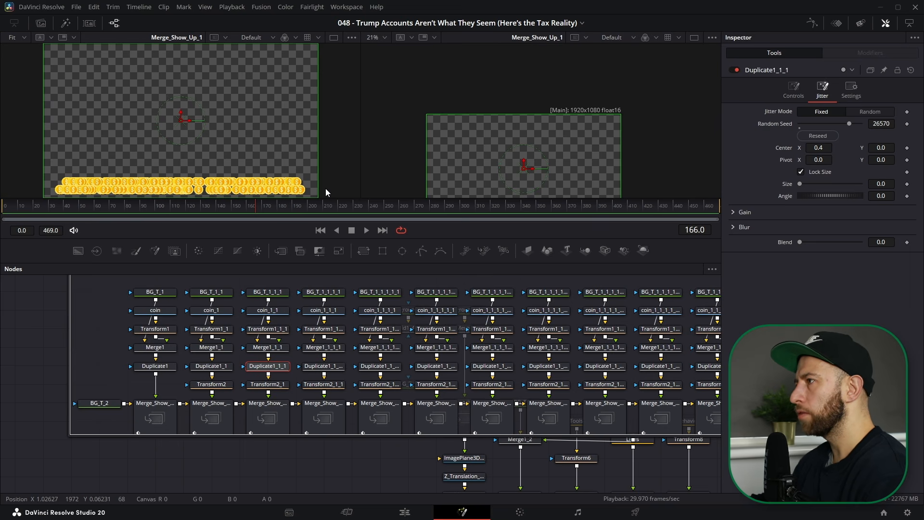
Display each Merge_Show_Up node from the third through the tenth coin column in the first viewer, one after another
{"action": "left_click", "coordinate": [277, 420]}
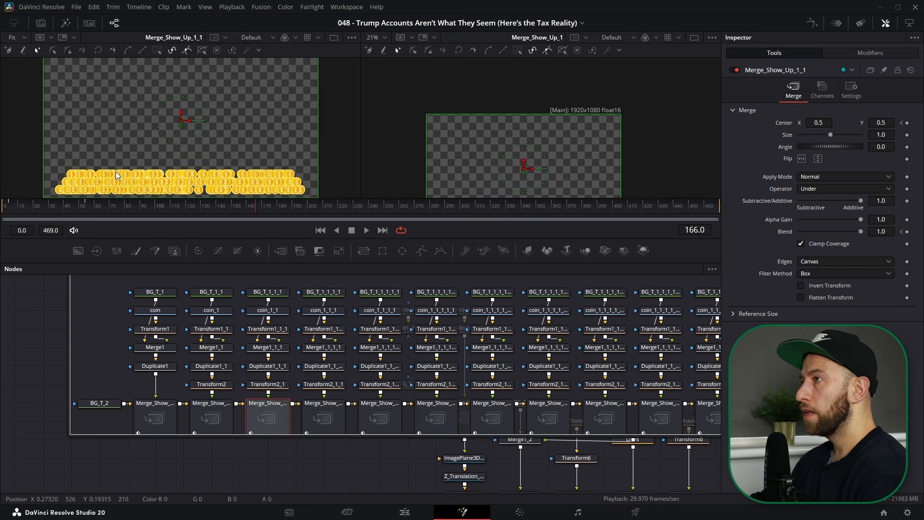
{"action": "left_click", "coordinate": [323, 418]}
{"action": "left_click", "coordinate": [390, 420]}
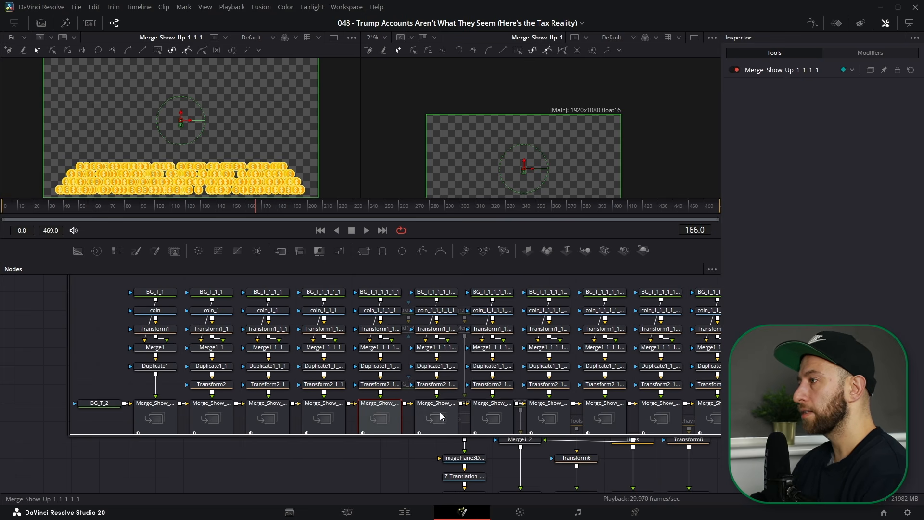
{"action": "left_click", "coordinate": [440, 418]}
{"action": "left_click", "coordinate": [493, 418]}
{"action": "left_click", "coordinate": [544, 419]}
{"action": "left_click", "coordinate": [610, 419]}
{"action": "left_click", "coordinate": [662, 419]}
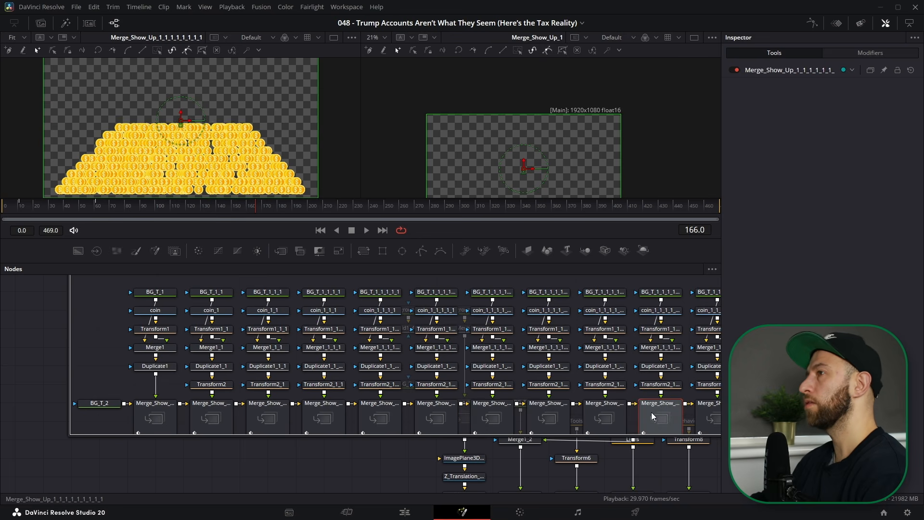
Compare the Jitter Center values of the Duplicate nodes in the second, third and fourth coin columns
{"action": "left_click", "coordinate": [211, 368]}
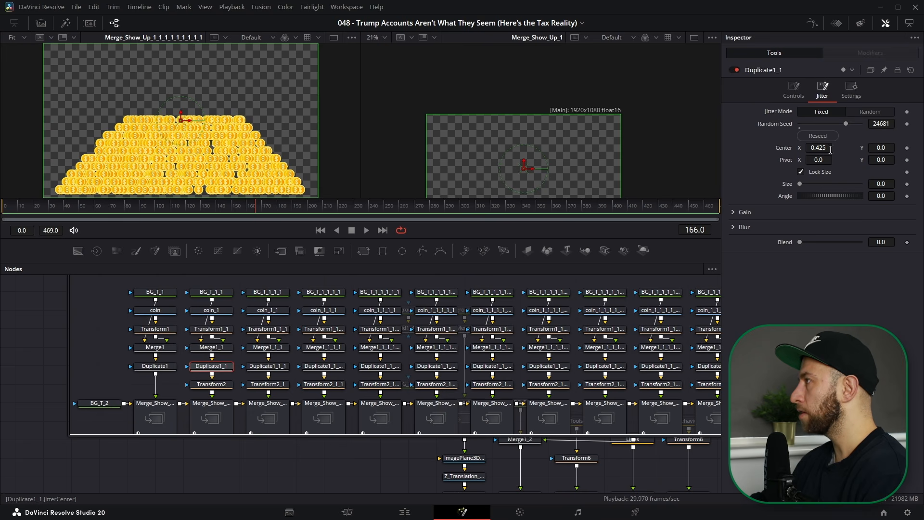
{"action": "left_click", "coordinate": [268, 368]}
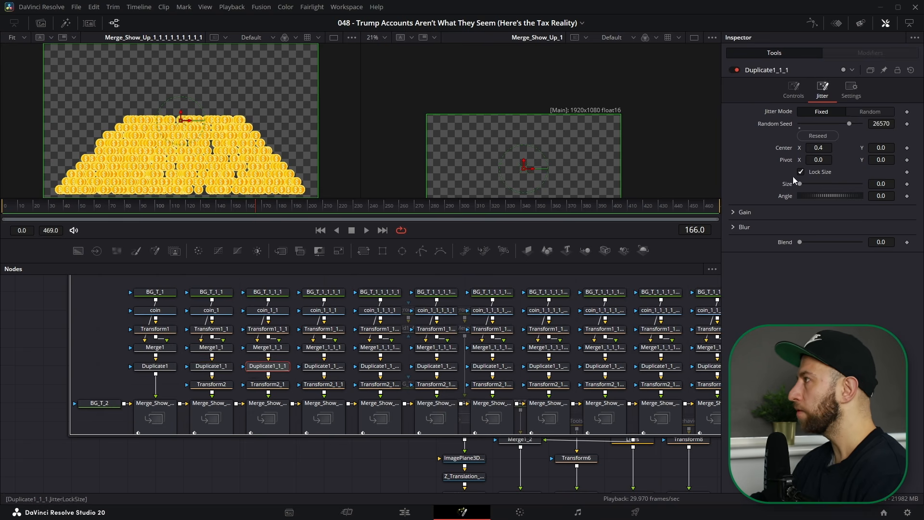
{"action": "left_click", "coordinate": [324, 368]}
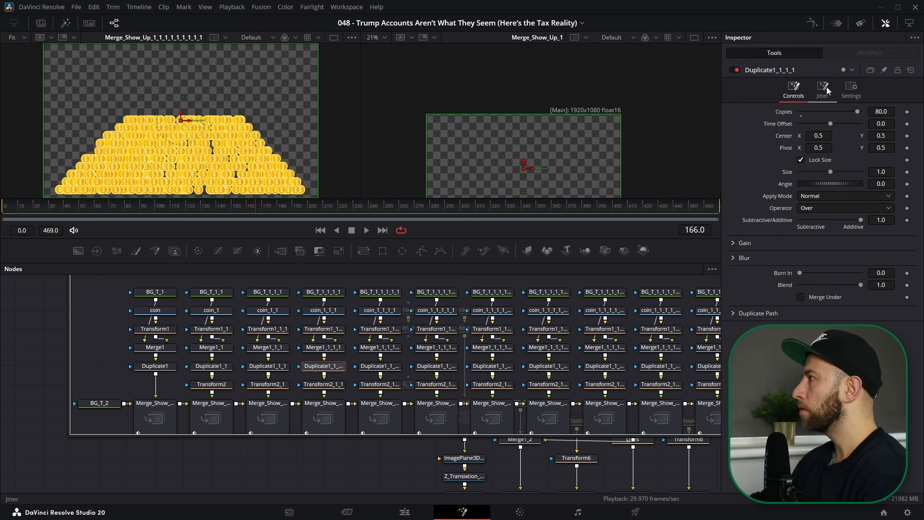
{"action": "left_click", "coordinate": [823, 89]}
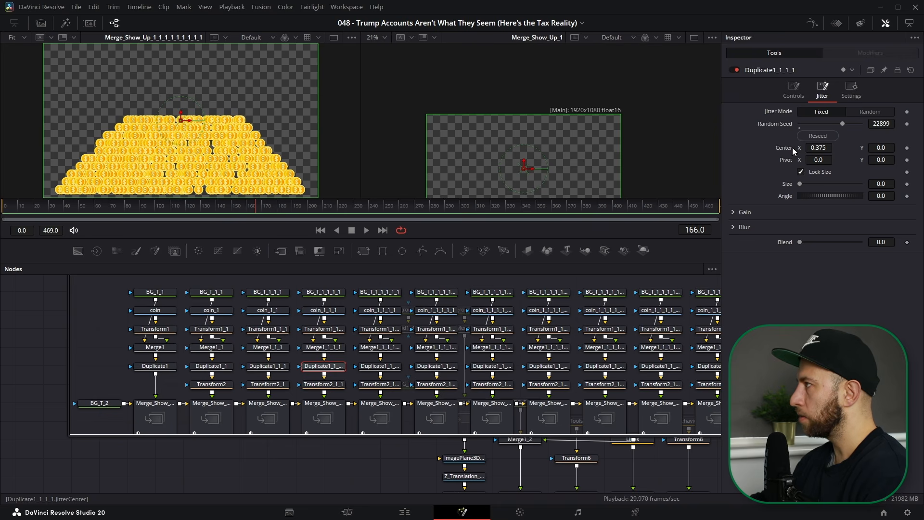
Display the last Merge_Show_Up node of the Wealth_Coins group in the first viewer
{"action": "scroll", "coordinate": [283, 350], "scroll_direction": "down", "scroll_amount": 3}
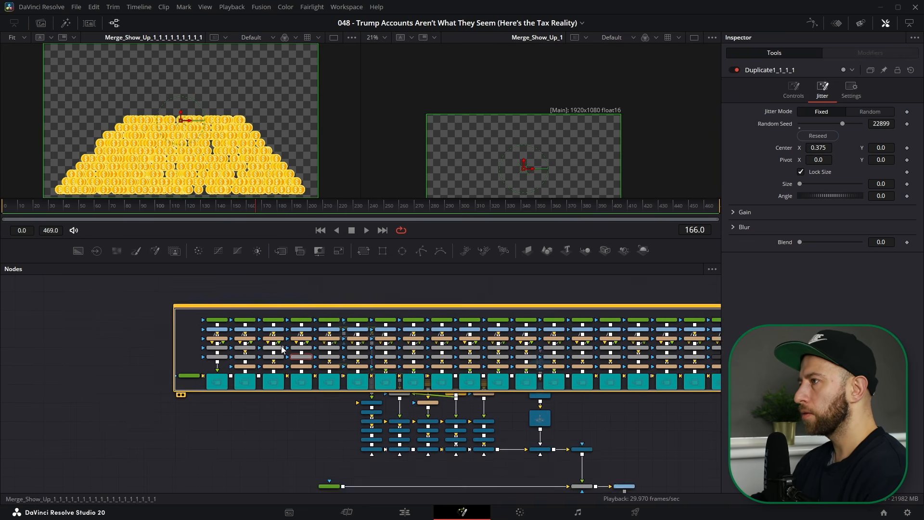
{"action": "scroll", "coordinate": [188, 370], "scroll_direction": "up", "scroll_amount": 2}
{"action": "left_click_drag", "start_coordinate": [634, 396], "coordinate": [369, 380]}
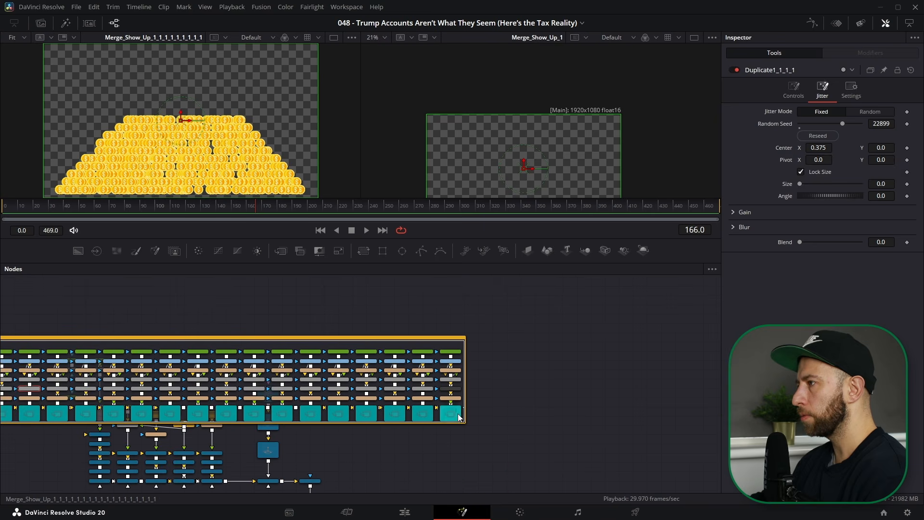
{"action": "left_click", "coordinate": [454, 413]}
{"action": "key", "text": "1"}
Collapse the Wealth_Coins group into a single node
{"action": "left_click_drag", "start_coordinate": [86, 361], "coordinate": [286, 355]}
{"action": "scroll", "coordinate": [99, 328], "scroll_direction": "up", "scroll_amount": 3}
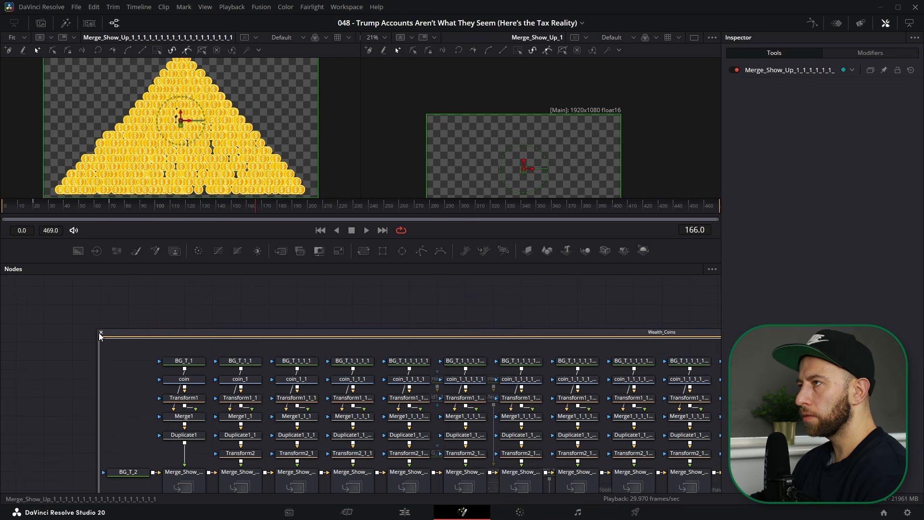
{"action": "left_click", "coordinate": [101, 333]}
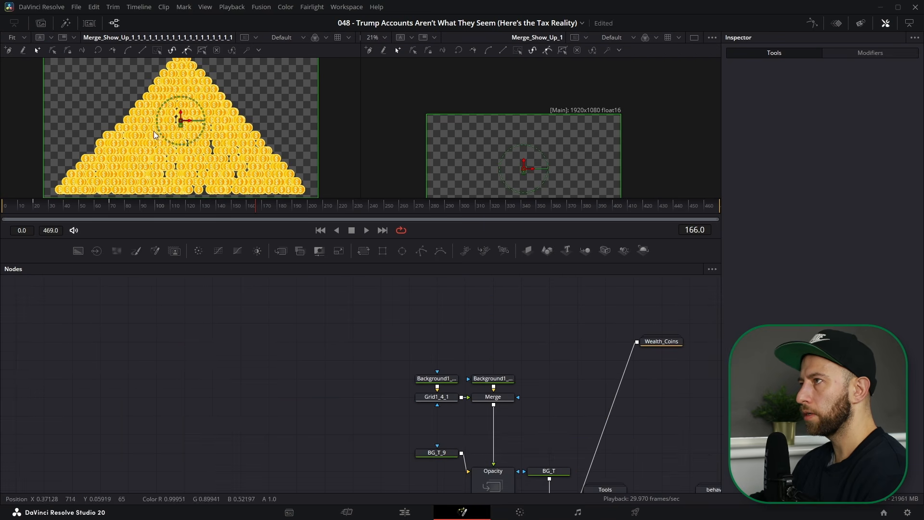
Display the Merge3D1_1_1 node in the first viewer and examine the retirement account icons up close
{"action": "scroll", "coordinate": [160, 134], "scroll_direction": "down", "scroll_amount": 3}
{"action": "left_click_drag", "start_coordinate": [538, 411], "coordinate": [386, 414]}
{"action": "scroll", "coordinate": [387, 414], "scroll_direction": "down", "scroll_amount": 2}
{"action": "left_click_drag", "start_coordinate": [476, 373], "coordinate": [359, 333]}
{"action": "scroll", "coordinate": [389, 415], "scroll_direction": "up", "scroll_amount": 3}
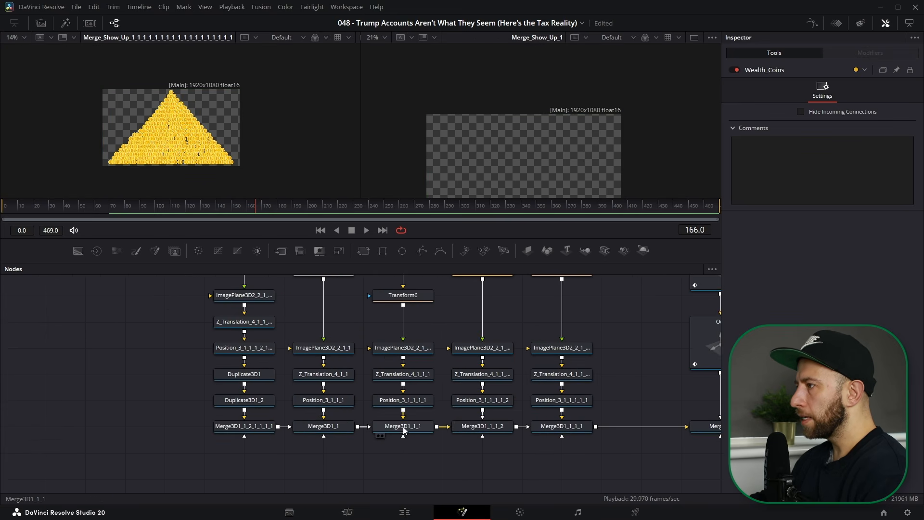
{"action": "left_click", "coordinate": [404, 426]}
{"action": "key", "text": "1"}
{"action": "scroll", "coordinate": [192, 120], "scroll_direction": "up", "scroll_amount": 3}
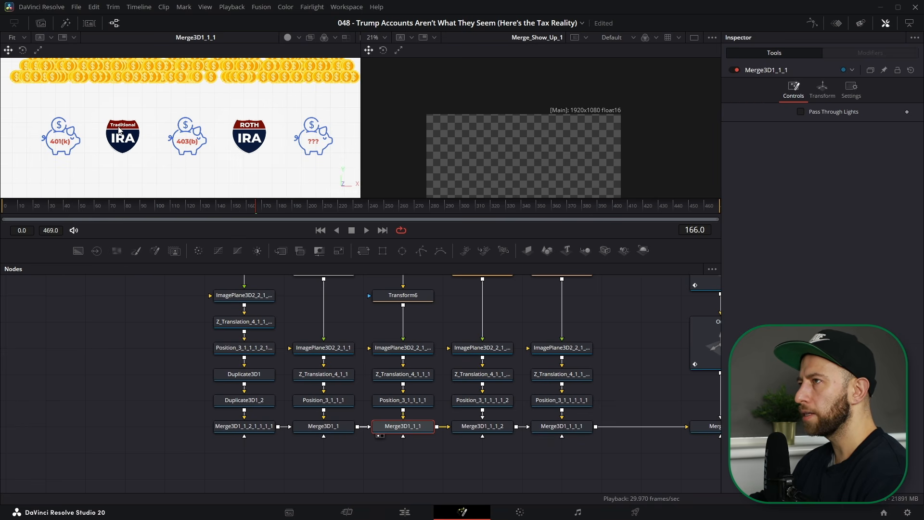
{"action": "scroll", "coordinate": [119, 126], "scroll_direction": "up", "scroll_amount": 2}
{"action": "left_click_drag", "start_coordinate": [118, 139], "coordinate": [176, 123]}
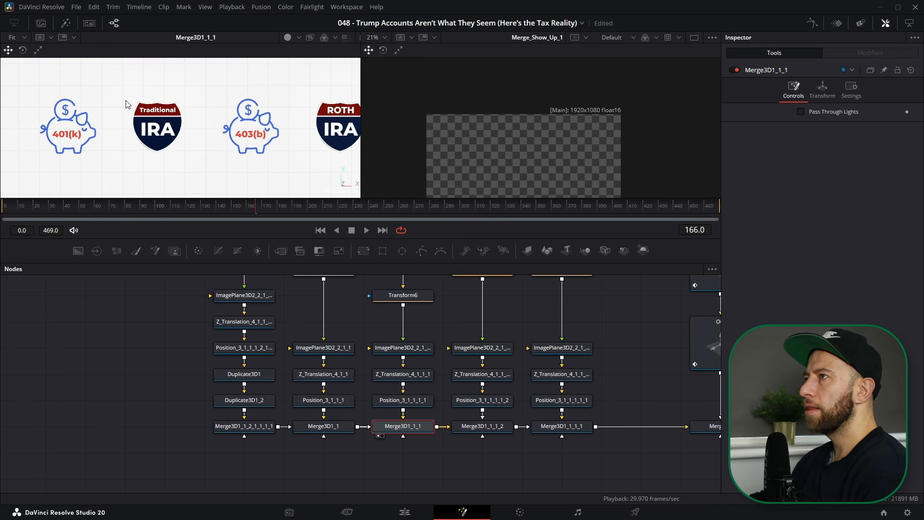
Expand the Tools group and the IRAlogo_1 group inside it to see how the IRA logo is built
{"action": "left_click_drag", "start_coordinate": [397, 341], "coordinate": [335, 487]}
{"action": "left_click_drag", "start_coordinate": [336, 414], "coordinate": [337, 365]}
{"action": "double_click", "coordinate": [341, 362]}
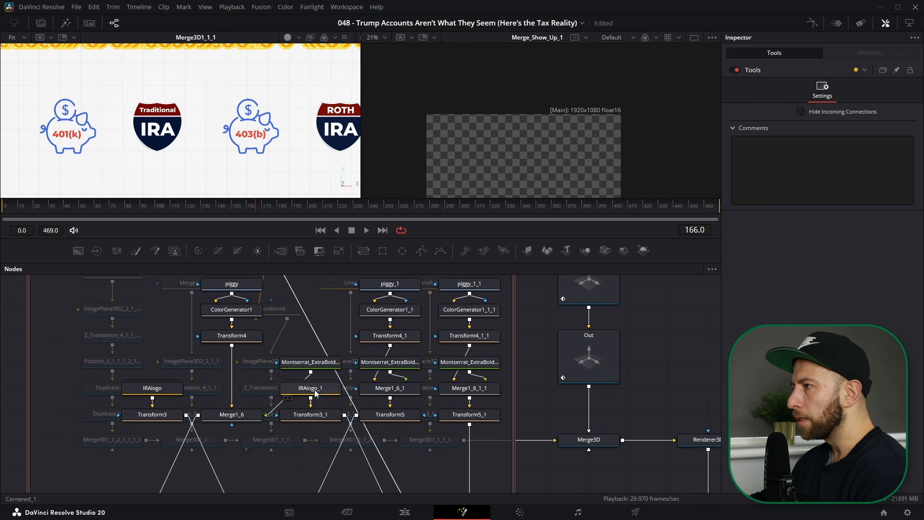
{"action": "double_click", "coordinate": [314, 392]}
{"action": "scroll", "coordinate": [347, 413], "scroll_direction": "down", "scroll_amount": 3}
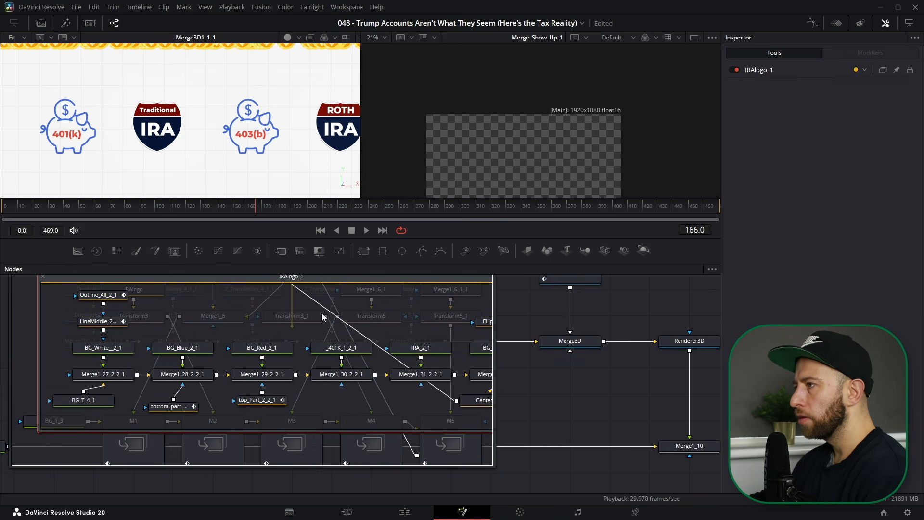
Examine the bottom part, top part and BG_Red_2_1 nodes of the IRAlogo_1 group and collapse that group
{"action": "left_click", "coordinate": [168, 406]}
{"action": "left_click", "coordinate": [257, 400]}
{"action": "left_click", "coordinate": [262, 351]}
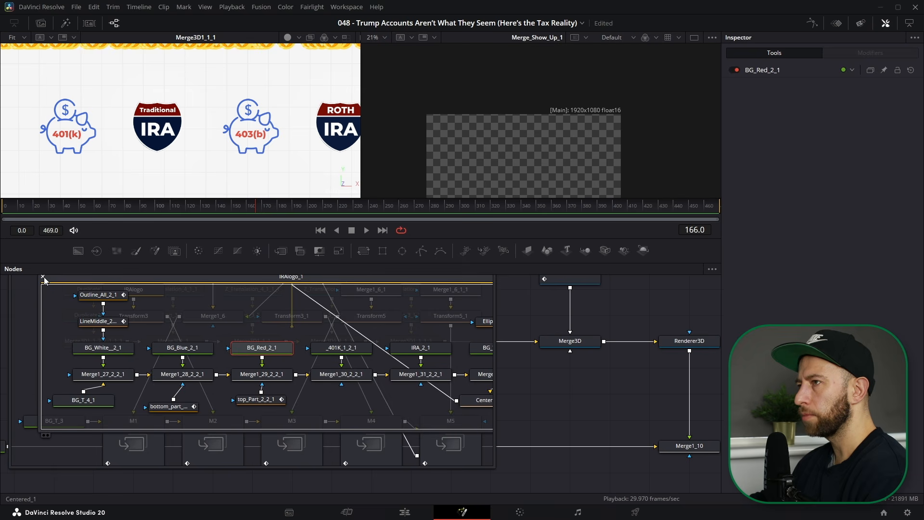
{"action": "left_click", "coordinate": [42, 278]}
{"action": "scroll", "coordinate": [246, 324], "scroll_direction": "down", "scroll_amount": 3}
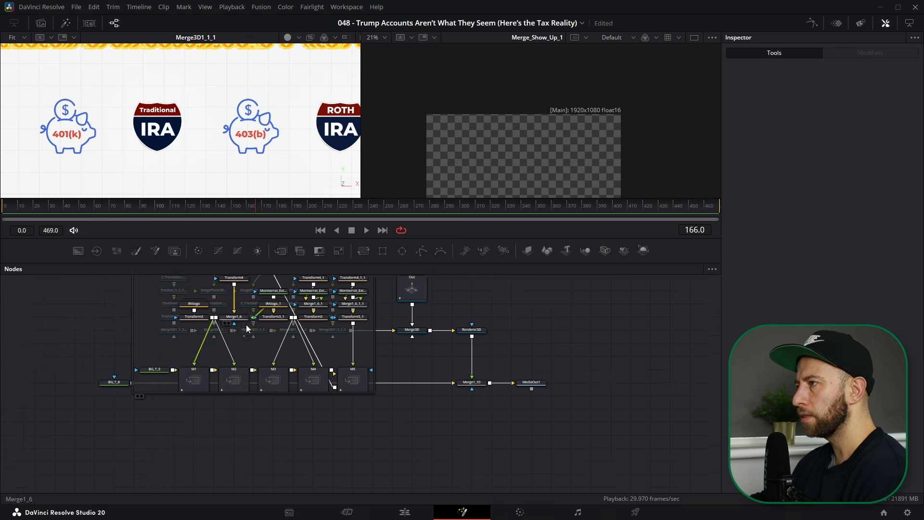
Check the Center animation of the M1 merge node from its keyframe at frame 117 to frame 168
{"action": "left_click", "coordinate": [201, 281]}
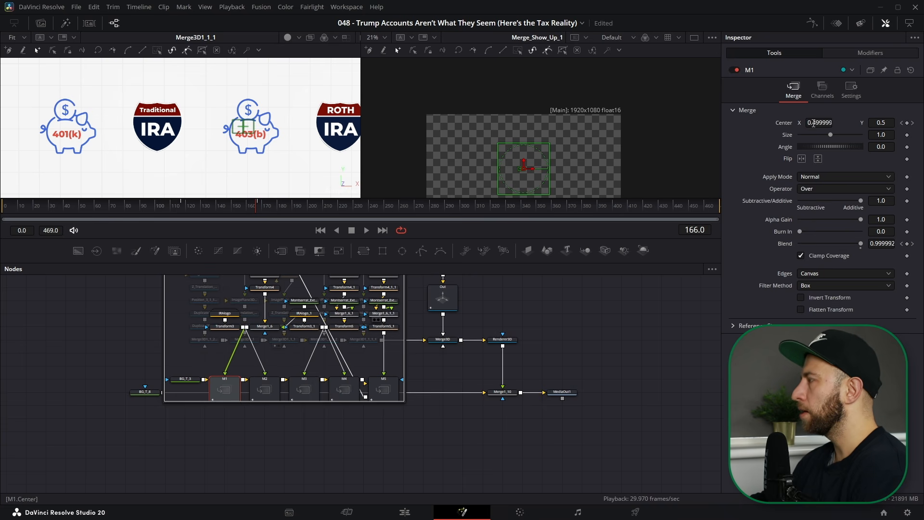
{"action": "left_click", "coordinate": [902, 123]}
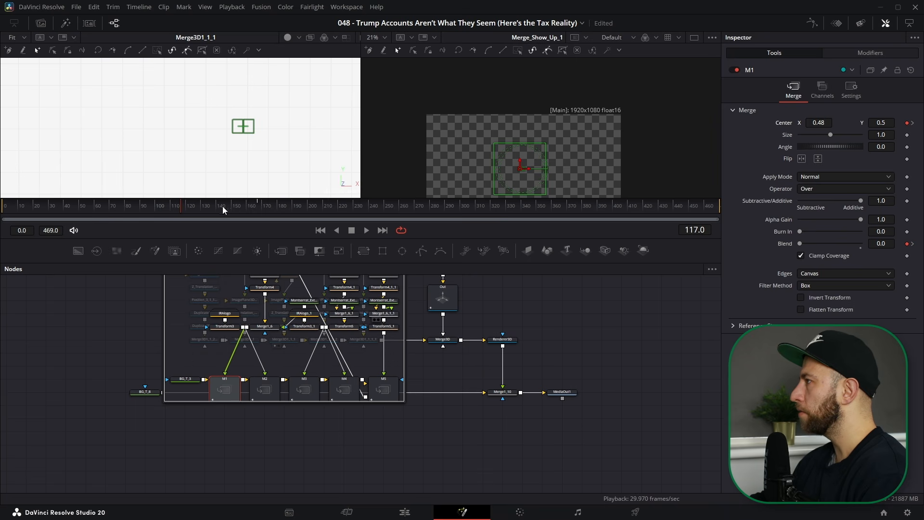
{"action": "left_click_drag", "start_coordinate": [187, 205], "coordinate": [260, 210]}
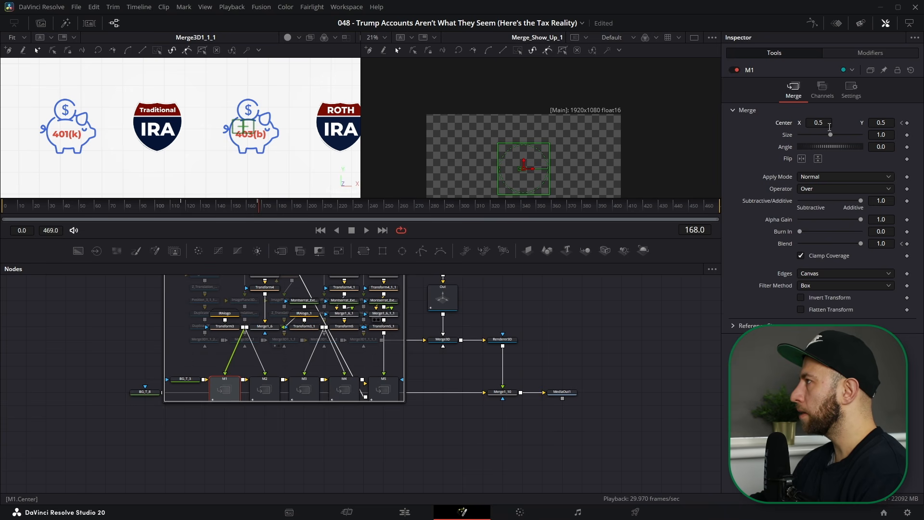
Select the merge nodes M1 to M5 and show their keyframes fitted into the Keyframes editor
{"action": "left_click_drag", "start_coordinate": [229, 380], "coordinate": [383, 399]}
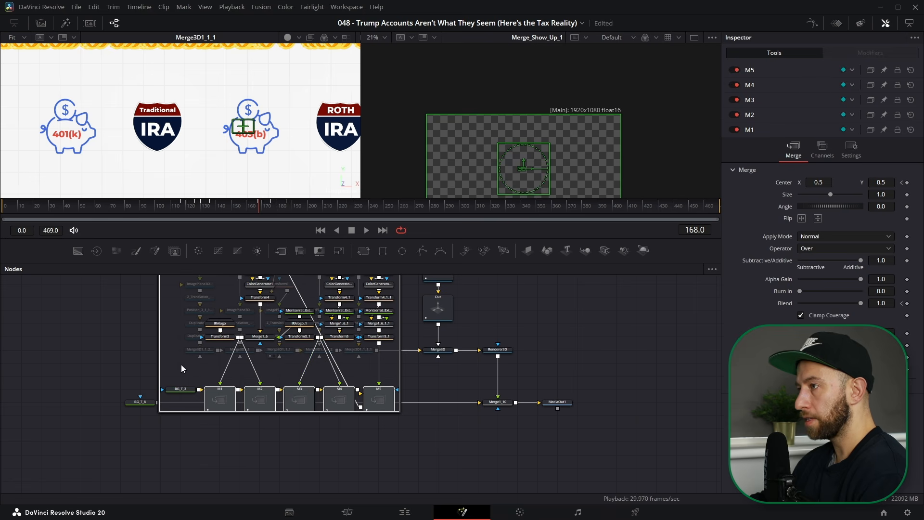
{"action": "left_click", "coordinate": [220, 398]}
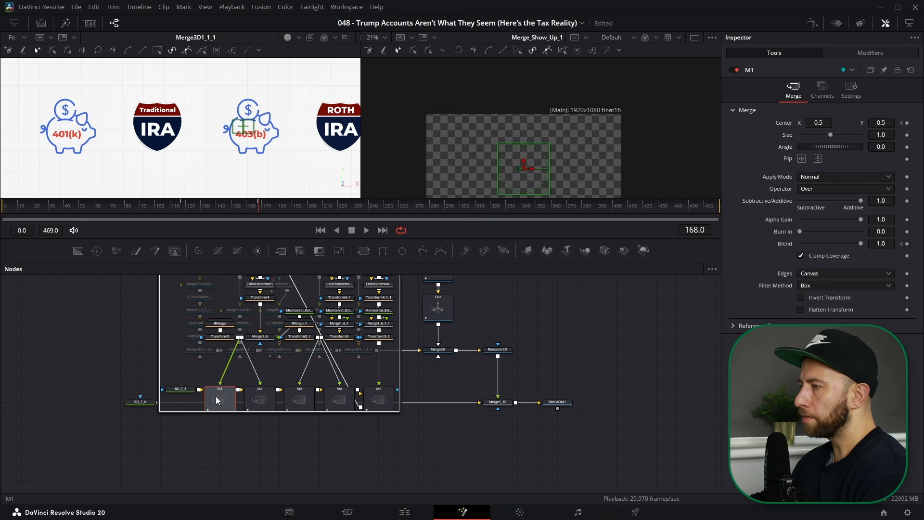
{"action": "left_click_drag", "start_coordinate": [209, 375], "coordinate": [378, 398]}
{"action": "key", "text": "F6"}
{"action": "key", "text": "F6"}
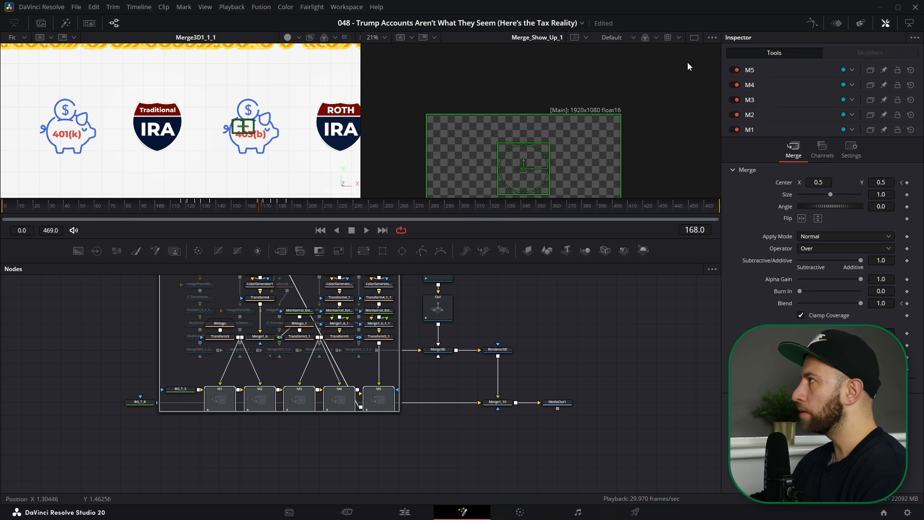
{"action": "left_click", "coordinate": [838, 24]}
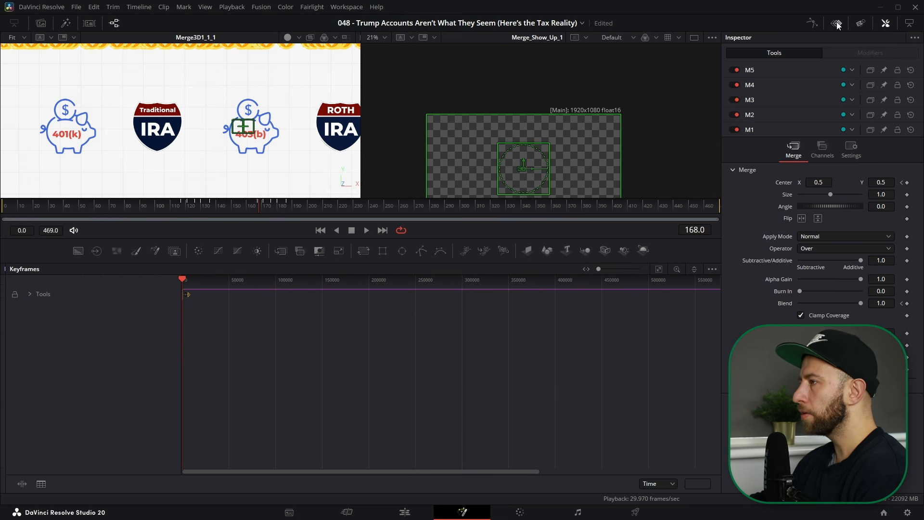
{"action": "left_click", "coordinate": [657, 270]}
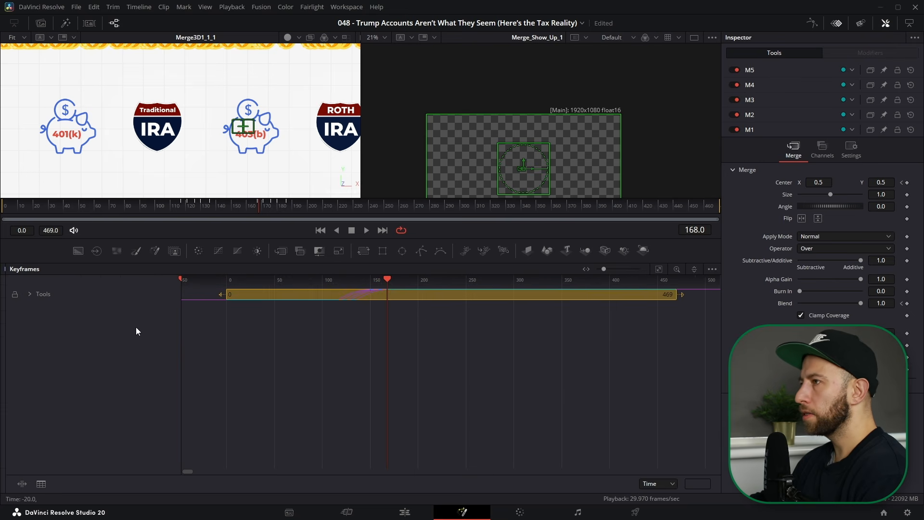
Expand the tool controls of M1 to M5 and compare the timing of their Blend and Center keyframes
{"action": "left_click", "coordinate": [29, 294]}
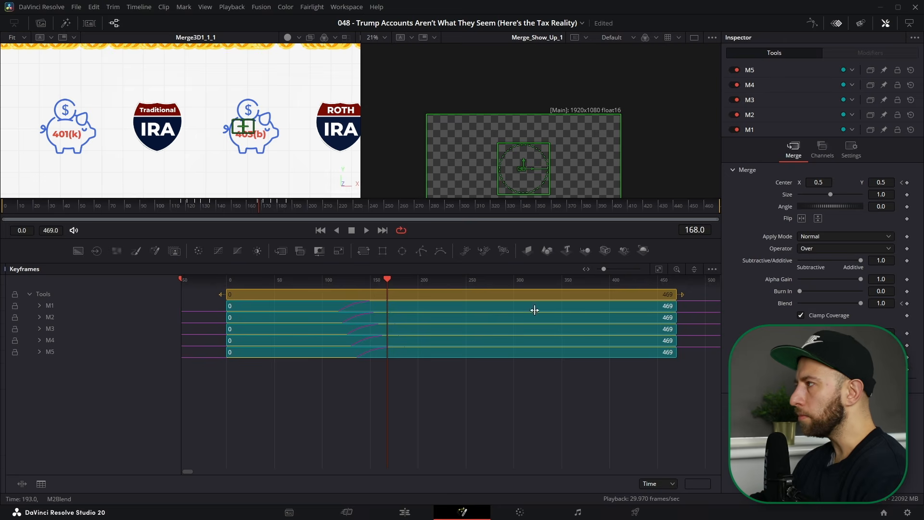
{"action": "left_click", "coordinate": [712, 269]}
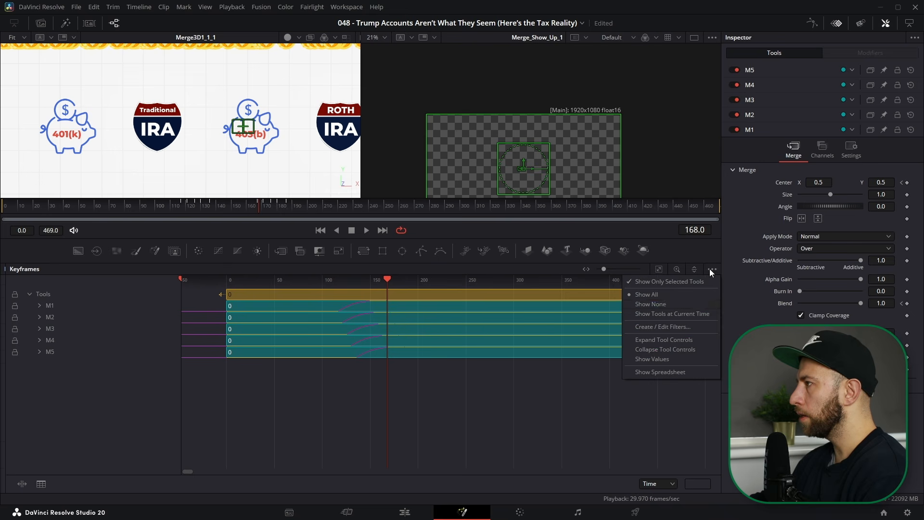
{"action": "left_click", "coordinate": [680, 341]}
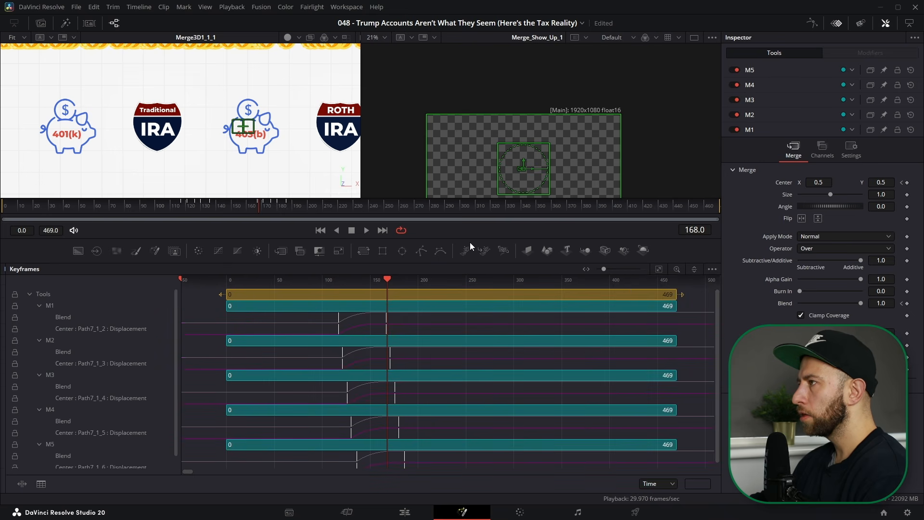
{"action": "left_click_drag", "start_coordinate": [472, 238], "coordinate": [472, 139]}
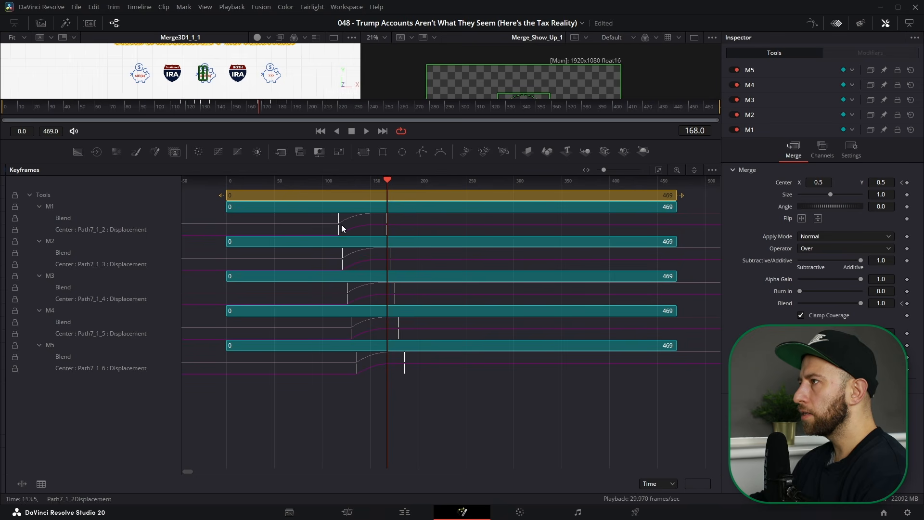
{"action": "mouse_move", "coordinate": [387, 180]}
{"action": "left_mouse_down"}
{"action": "mouse_move", "coordinate": [342, 182]}
{"action": "mouse_move", "coordinate": [386, 182]}
{"action": "left_mouse_up"}
Return from the keyframes to the enlarged viewers and node graph, and collapse the Tools group
{"action": "left_click", "coordinate": [836, 27]}
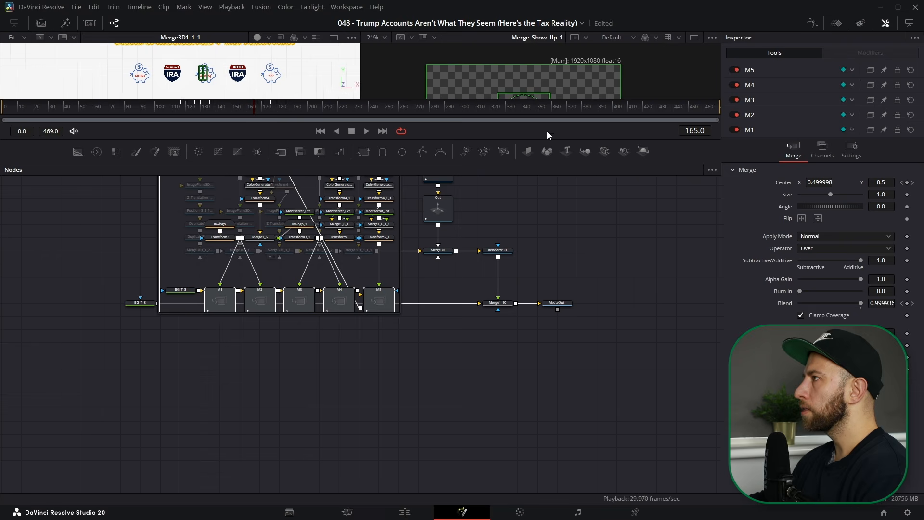
{"action": "left_click_drag", "start_coordinate": [561, 140], "coordinate": [549, 268]}
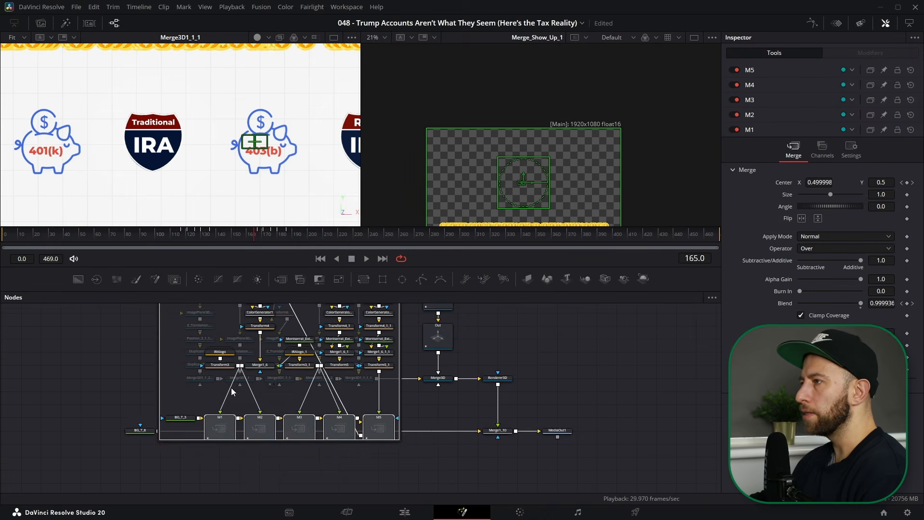
{"action": "scroll", "coordinate": [217, 382], "scroll_direction": "up", "scroll_amount": 3}
{"action": "left_click", "coordinate": [161, 366]}
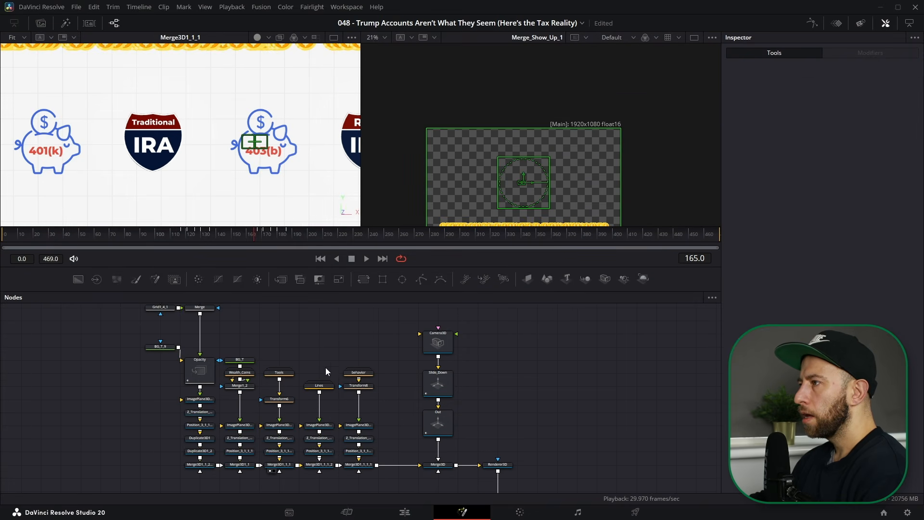
Expand the Lines group and move the playhead to frame 273
{"action": "scroll", "coordinate": [268, 175], "scroll_direction": "down", "scroll_amount": 5}
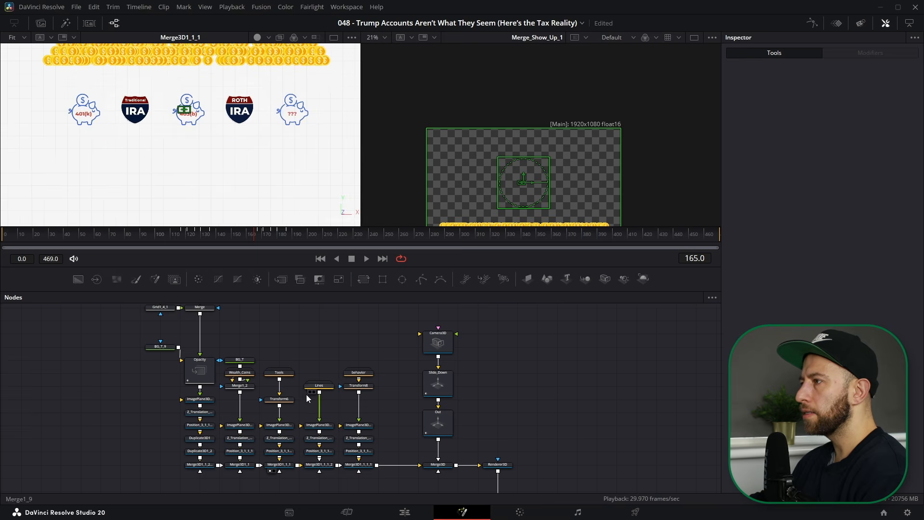
{"action": "double_click", "coordinate": [319, 386]}
{"action": "left_click_drag", "start_coordinate": [326, 393], "coordinate": [309, 313]}
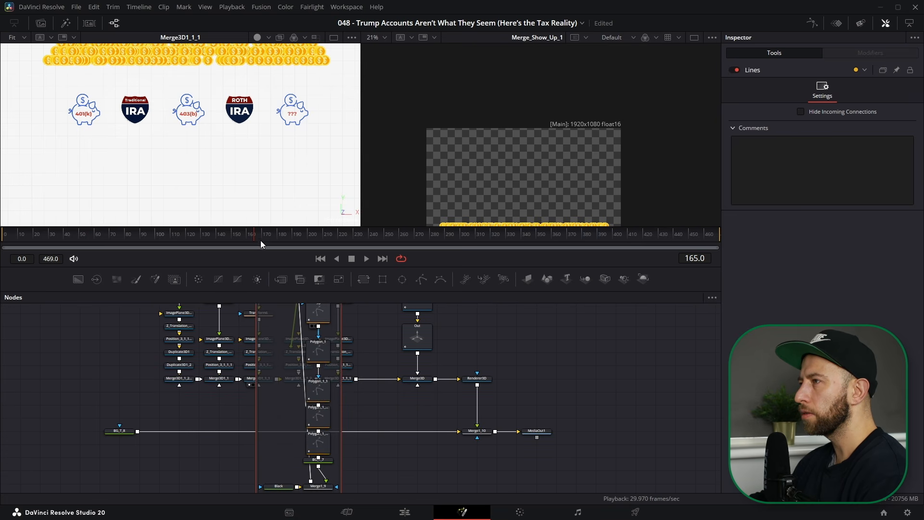
{"action": "left_click_drag", "start_coordinate": [277, 232], "coordinate": [315, 234]}
{"action": "left_click_drag", "start_coordinate": [407, 239], "coordinate": [420, 239]}
Collapse the Lines group into a single node
{"action": "scroll", "coordinate": [350, 378], "scroll_direction": "down", "scroll_amount": 2}
{"action": "left_click_drag", "start_coordinate": [283, 308], "coordinate": [314, 367]}
{"action": "scroll", "coordinate": [314, 367], "scroll_direction": "up", "scroll_amount": 4}
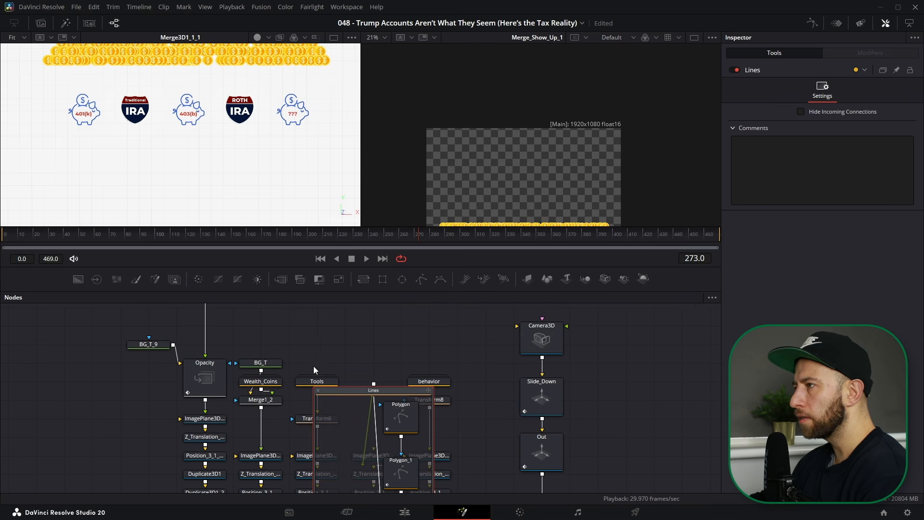
{"action": "left_click", "coordinate": [319, 390]}
Display the MediaOut1 node in the second viewer and scrub forward to frame 376 to preview the line animation
{"action": "left_click_drag", "start_coordinate": [546, 406], "coordinate": [241, 280]}
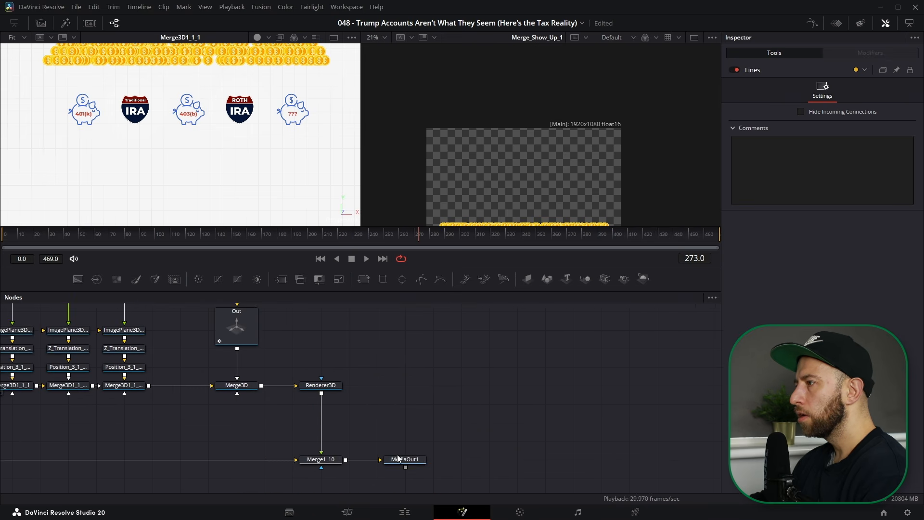
{"action": "left_click", "coordinate": [398, 460]}
{"action": "key", "text": "2"}
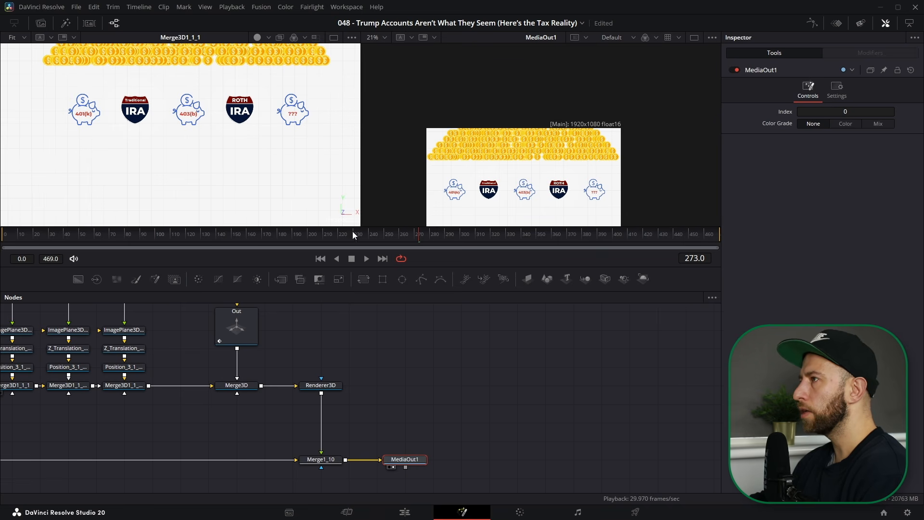
{"action": "left_click_drag", "start_coordinate": [420, 235], "coordinate": [449, 235]}
{"action": "left_click_drag", "start_coordinate": [513, 185], "coordinate": [550, 118]}
{"action": "left_click_drag", "start_coordinate": [458, 241], "coordinate": [580, 232]}
Expand the Lines group at frame 375 and inspect the border and Length settings of its first Polygon node
{"action": "left_click_drag", "start_coordinate": [445, 430], "coordinate": [542, 439]}
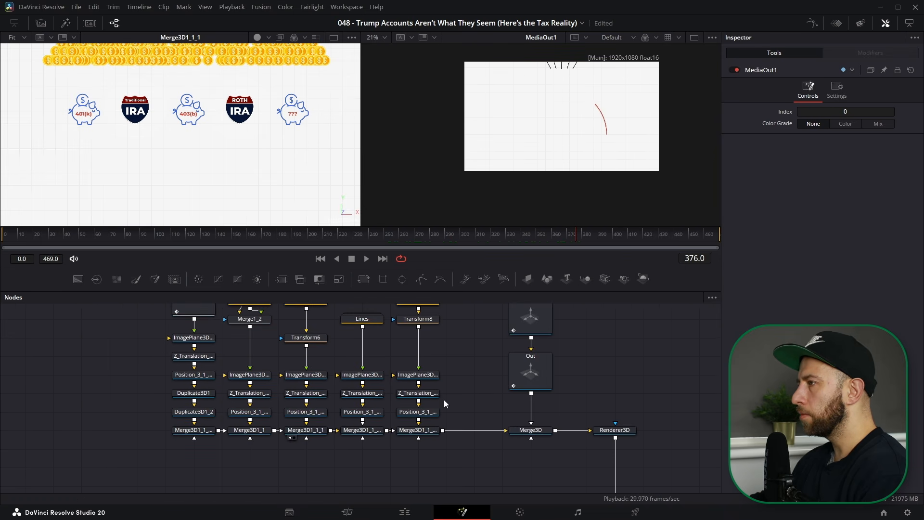
{"action": "left_click_drag", "start_coordinate": [330, 379], "coordinate": [340, 449]}
{"action": "key", "text": "Left"}
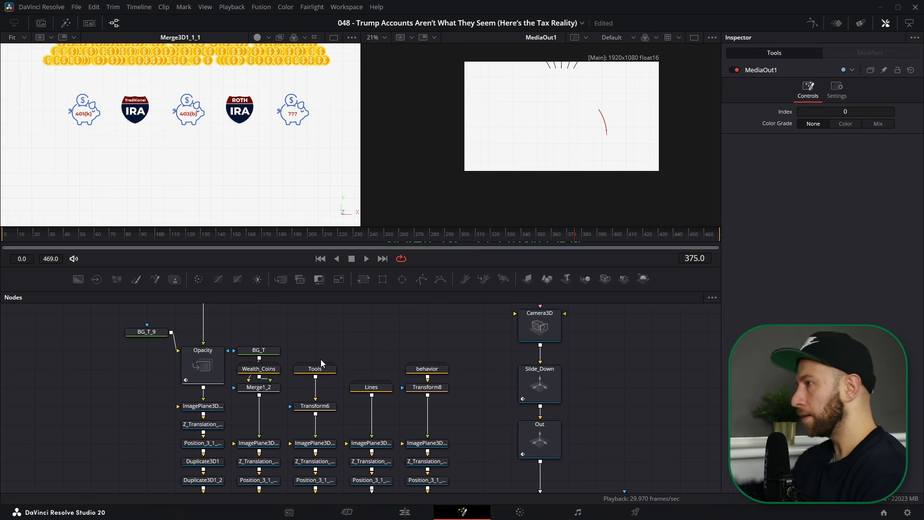
{"action": "double_click", "coordinate": [368, 388]}
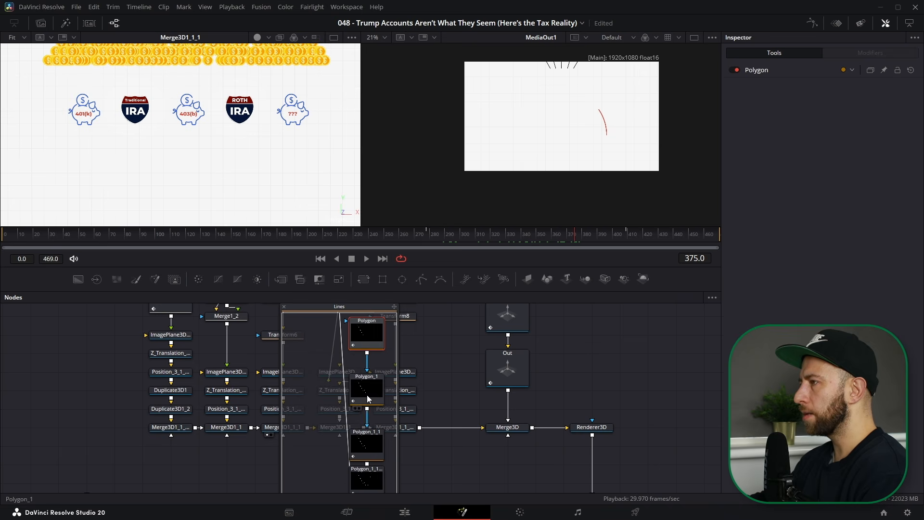
{"action": "left_click", "coordinate": [766, 70]}
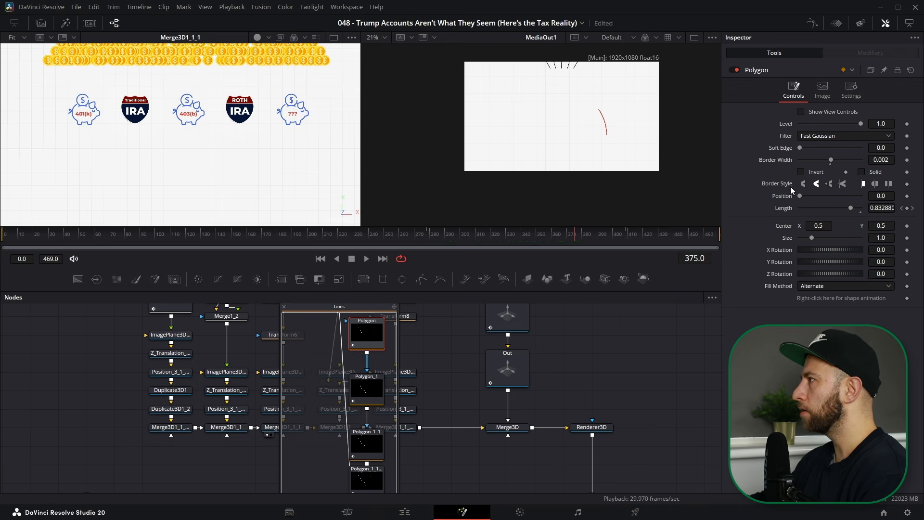
{"action": "scroll", "coordinate": [364, 416], "scroll_direction": "down", "scroll_amount": 4}
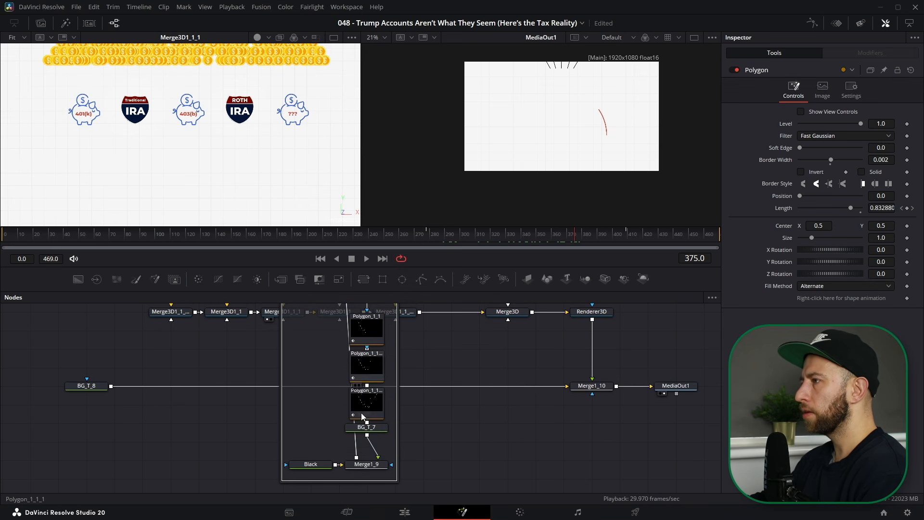
Display the Merge1_9 node of the Lines group in the first viewer and select the Polygon_1_1_1 mask
{"action": "left_click", "coordinate": [366, 465]}
{"action": "key", "text": "1"}
{"action": "scroll", "coordinate": [223, 138], "scroll_direction": "down", "scroll_amount": 2}
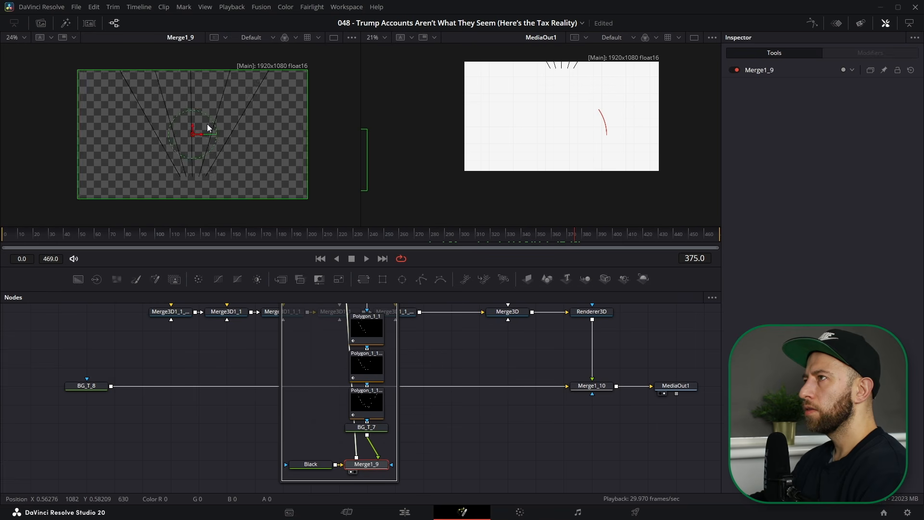
{"action": "left_click", "coordinate": [367, 375]}
{"action": "scroll", "coordinate": [366, 374], "scroll_direction": "down", "scroll_amount": 5}
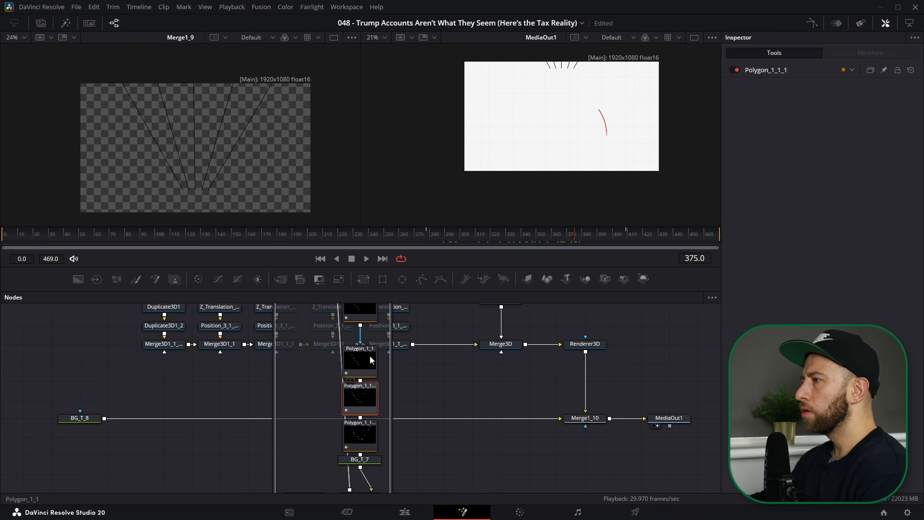
Collapse the Lines group in the node graph and move the playhead back to frame 315
{"action": "scroll", "coordinate": [344, 360], "scroll_direction": "up", "scroll_amount": 3}
{"action": "scroll", "coordinate": [322, 414], "scroll_direction": "up", "scroll_amount": 5}
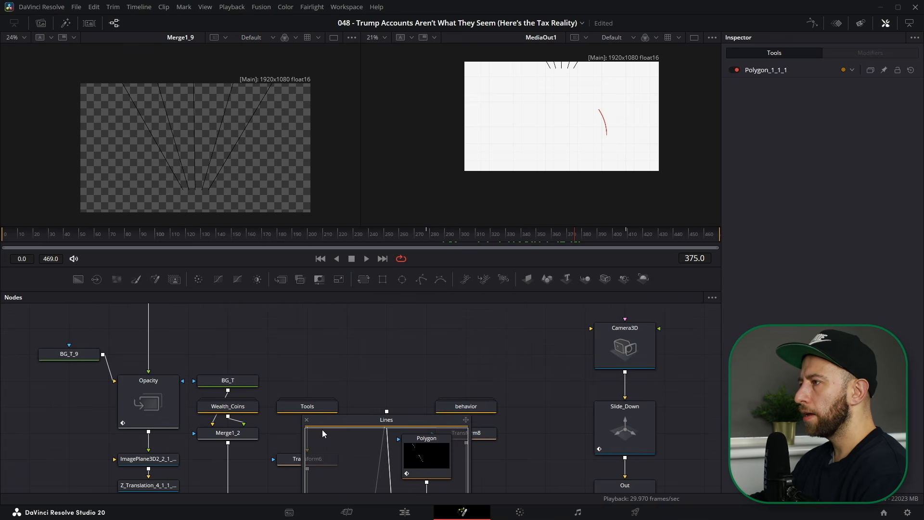
{"action": "left_click", "coordinate": [308, 425]}
{"action": "left_click_drag", "start_coordinate": [401, 233], "coordinate": [483, 236]}
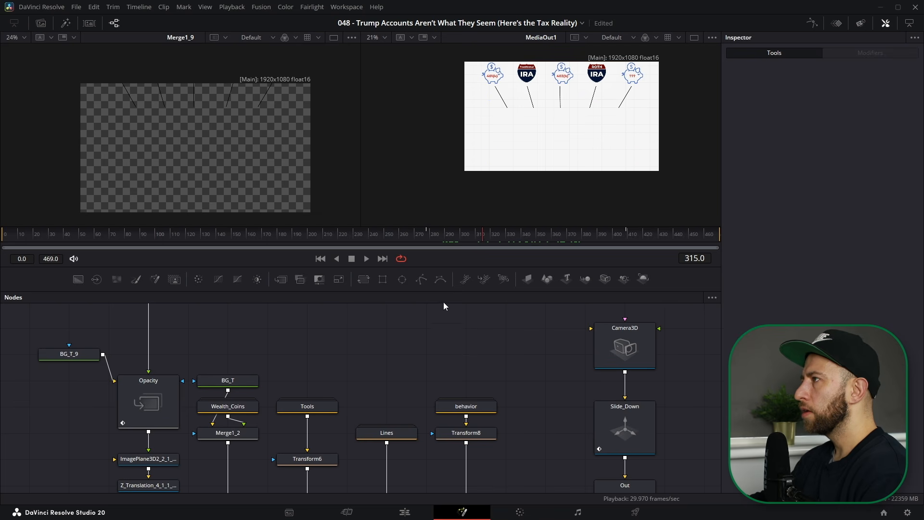
Preview the 3D merge of the Lines branch in the first viewer, select its position node and frame the whole scene
{"action": "scroll", "coordinate": [412, 376], "scroll_direction": "down", "scroll_amount": 4}
{"action": "scroll", "coordinate": [402, 394], "scroll_direction": "up", "scroll_amount": 2}
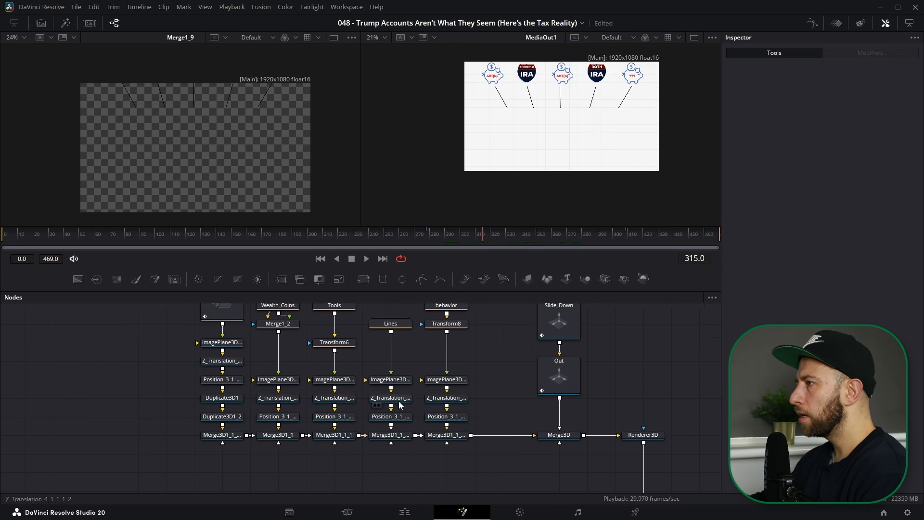
{"action": "left_click", "coordinate": [391, 436]}
{"action": "key", "text": "1"}
{"action": "left_click", "coordinate": [391, 417]}
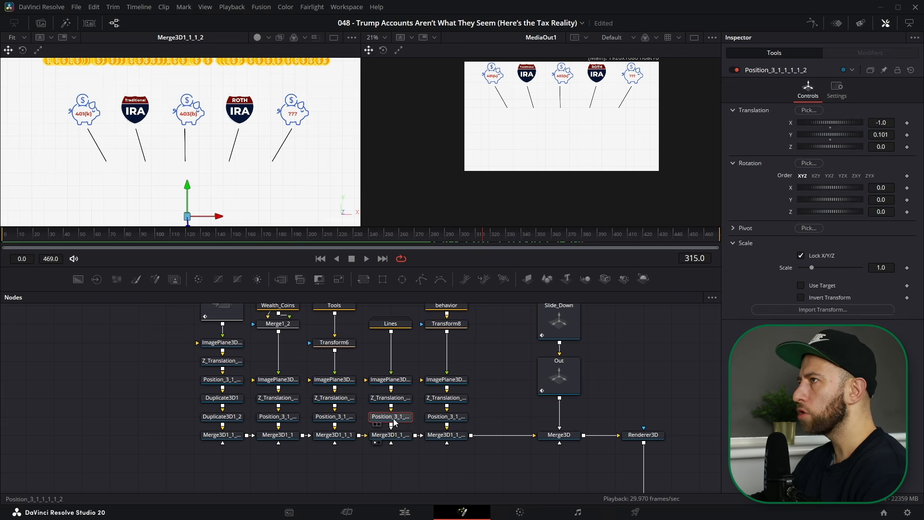
{"action": "left_click_drag", "start_coordinate": [274, 159], "coordinate": [207, 105]}
{"action": "scroll", "coordinate": [189, 137], "scroll_direction": "up", "scroll_amount": 3}
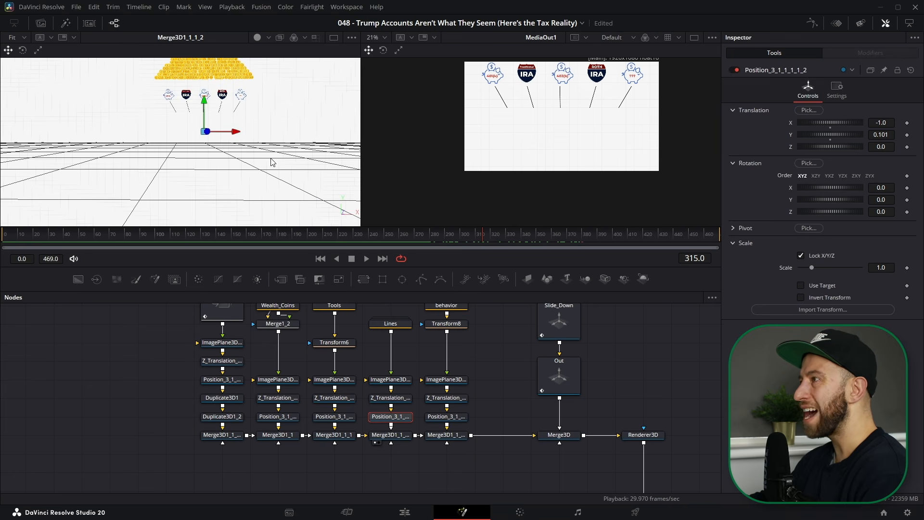
Move to frame 443 and preview the 3D merge of the behavior branch in the first viewer
{"action": "left_click_drag", "start_coordinate": [487, 235], "coordinate": [679, 239]}
{"action": "left_click", "coordinate": [449, 438]}
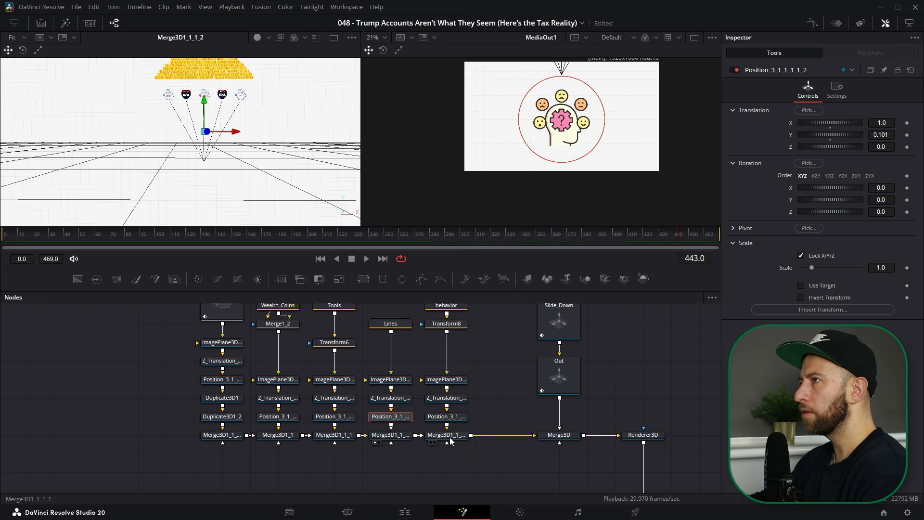
{"action": "key", "text": "1"}
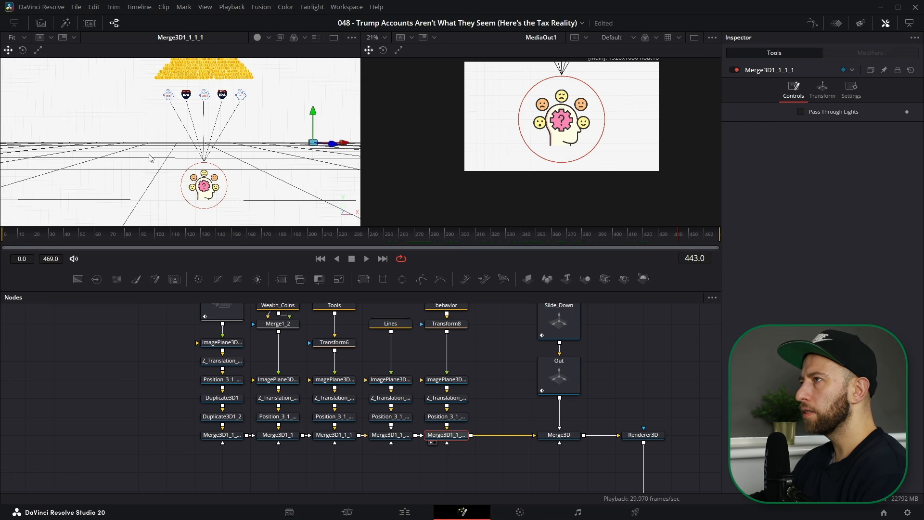
Try adjusting the Y translation of the Lines branch's position node, and undo the change
{"action": "left_click", "coordinate": [398, 419]}
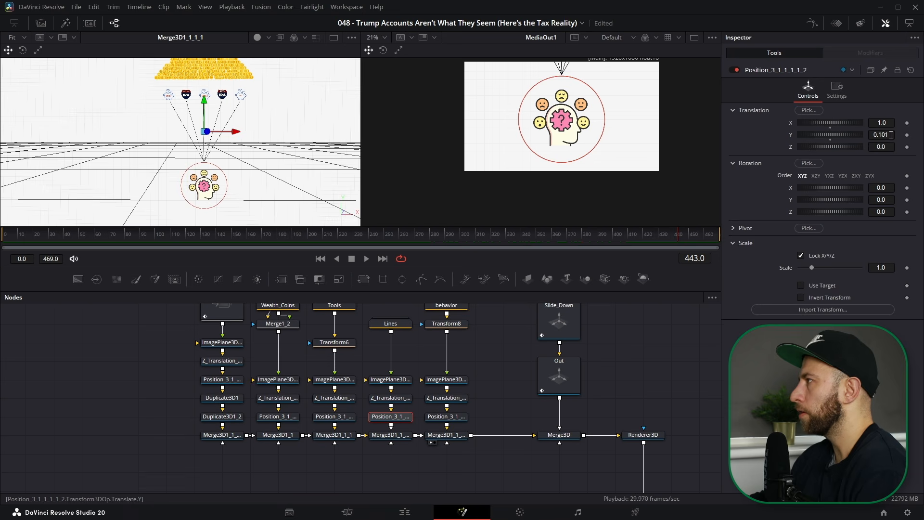
{"action": "mouse_move", "coordinate": [884, 137]}
{"action": "left_mouse_down"}
{"action": "mouse_move", "coordinate": [870, 137]}
{"action": "mouse_move", "coordinate": [908, 138]}
{"action": "mouse_move", "coordinate": [884, 137]}
{"action": "left_mouse_up"}
{"action": "key", "text": "ctrl+z"}
Expand the behavior group and examine the Ellipse3 mask's write-on controls at frame 379
{"action": "left_click_drag", "start_coordinate": [438, 376], "coordinate": [358, 405]}
{"action": "double_click", "coordinate": [359, 334]}
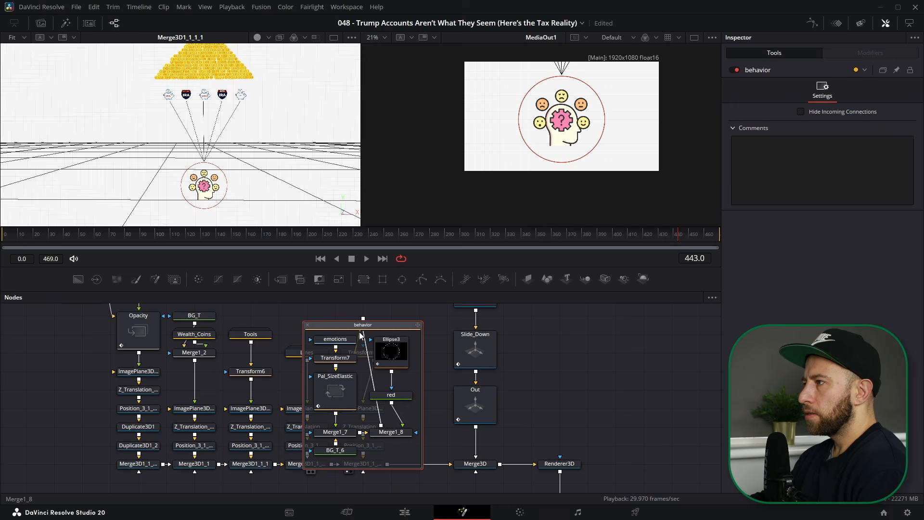
{"action": "left_click", "coordinate": [392, 356]}
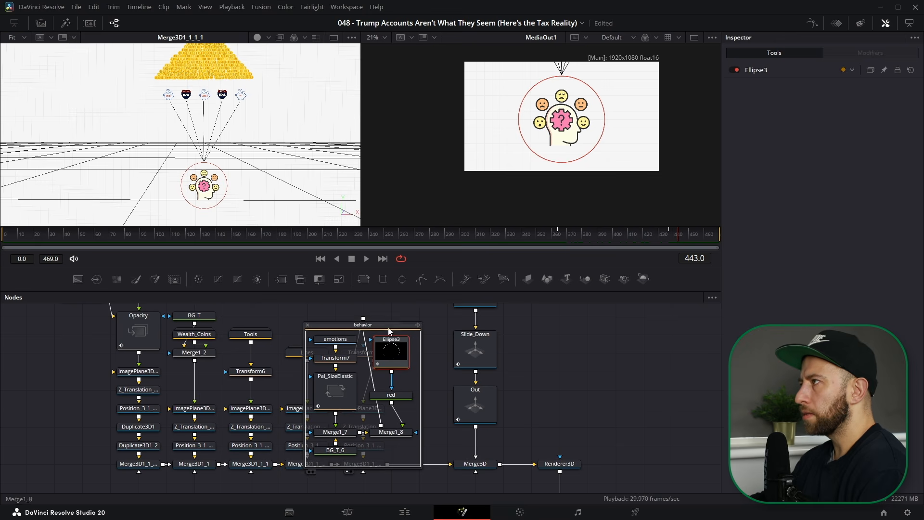
{"action": "left_click_drag", "start_coordinate": [613, 233], "coordinate": [581, 234]}
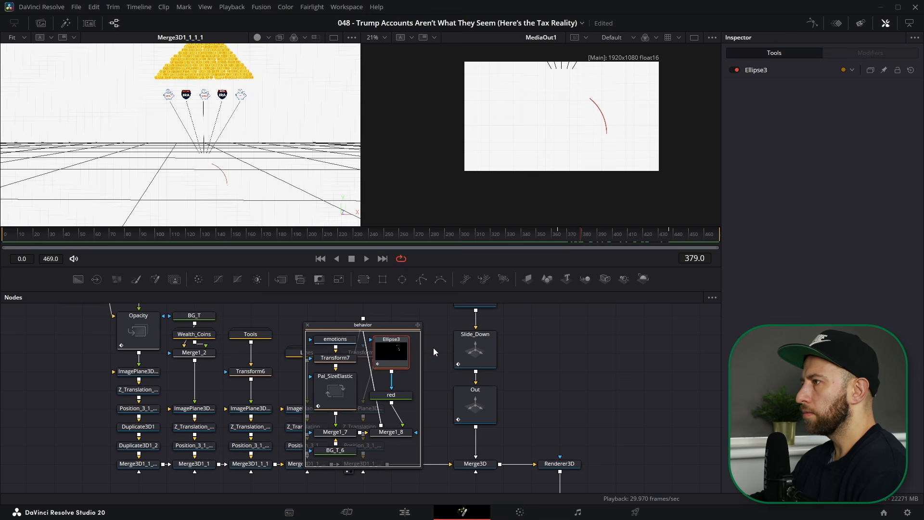
{"action": "left_click", "coordinate": [757, 71]}
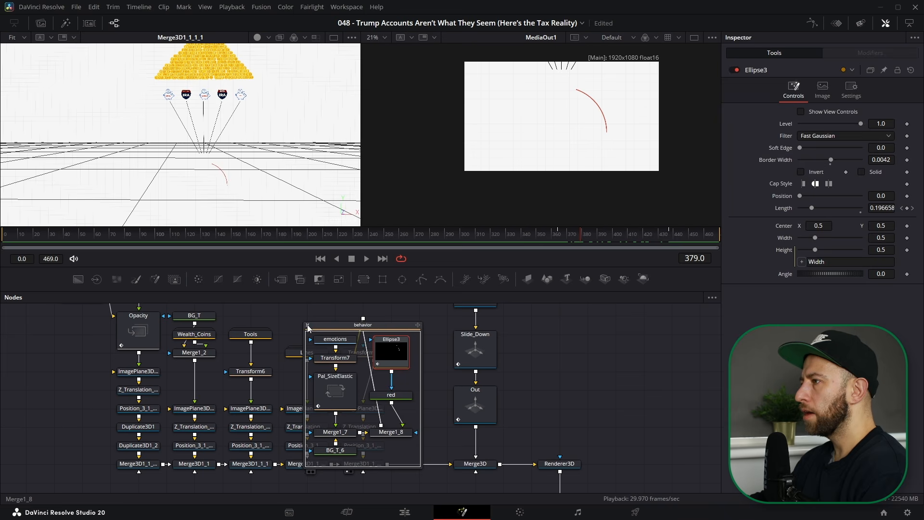
Examine the MotionPal modifier of Pal_SizeElastic in the behavior group at frame 440, and collapse the group
{"action": "left_click", "coordinate": [326, 363]}
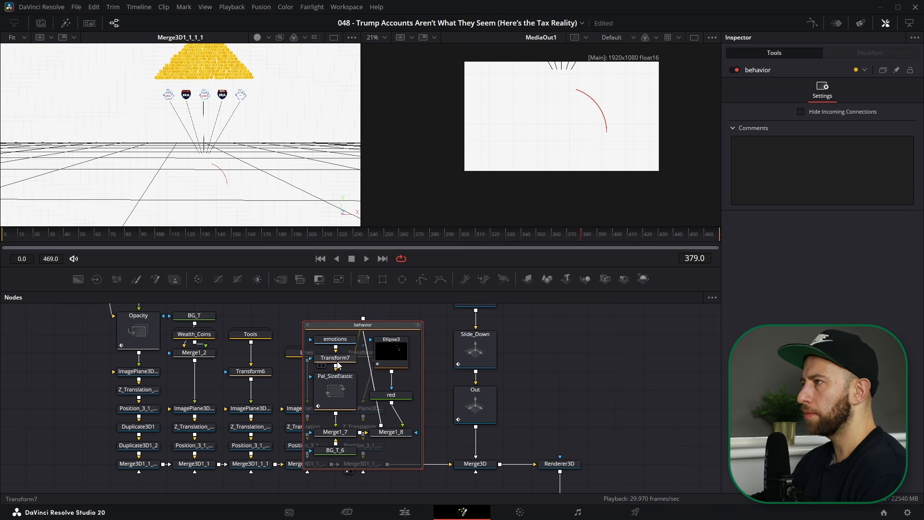
{"action": "left_click", "coordinate": [337, 361]}
{"action": "left_click", "coordinate": [336, 396]}
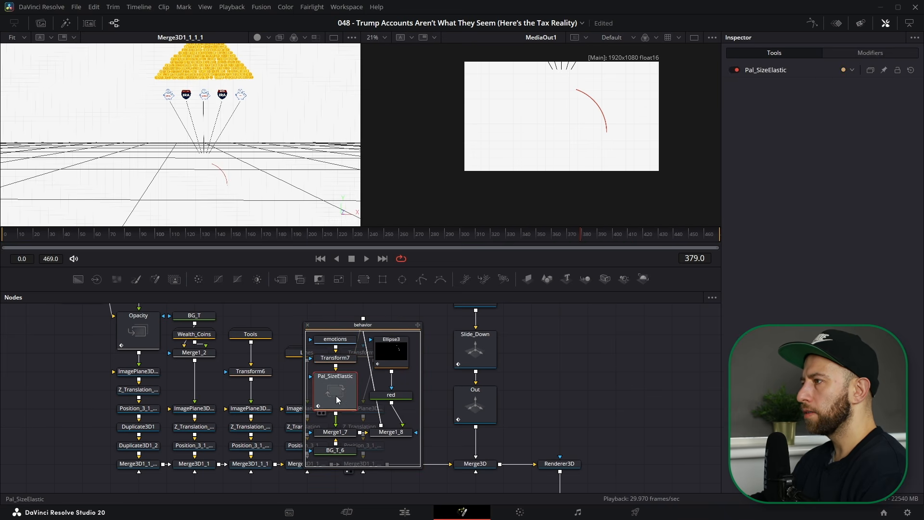
{"action": "left_click_drag", "start_coordinate": [580, 235], "coordinate": [674, 230]}
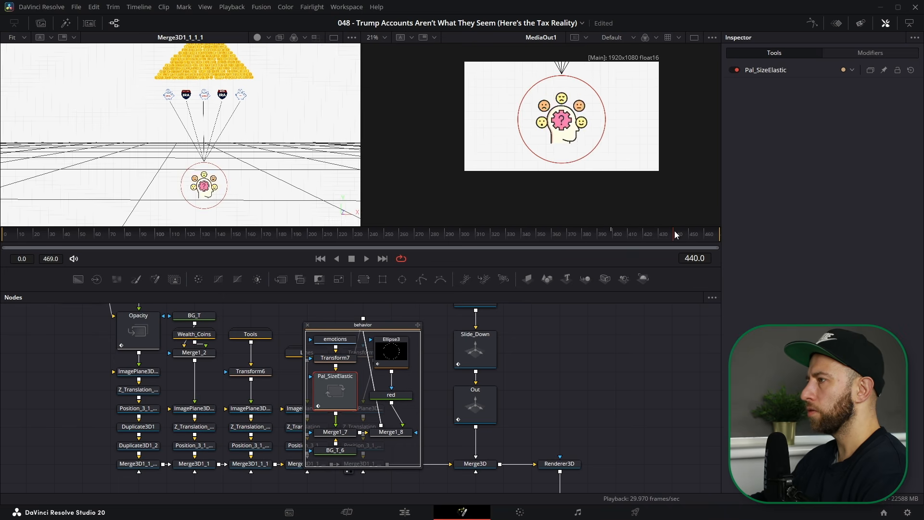
{"action": "left_click", "coordinate": [879, 53]}
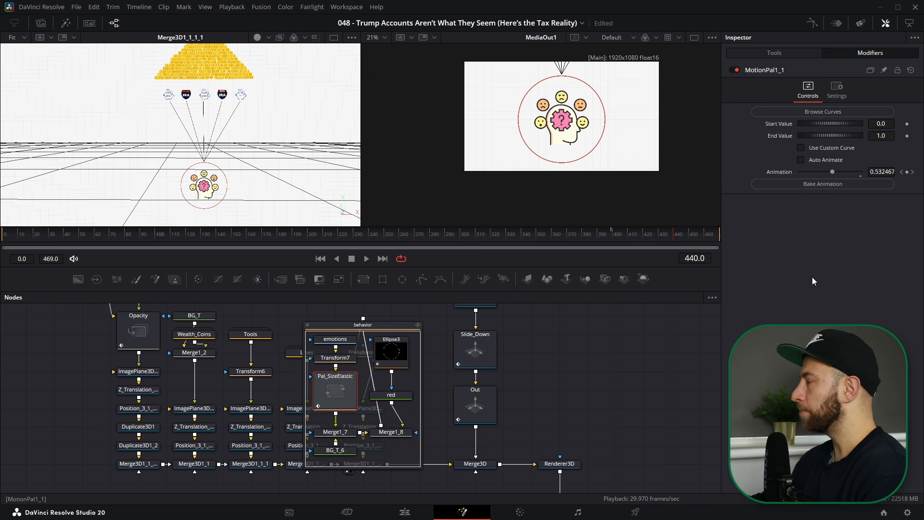
{"action": "left_click", "coordinate": [307, 326]}
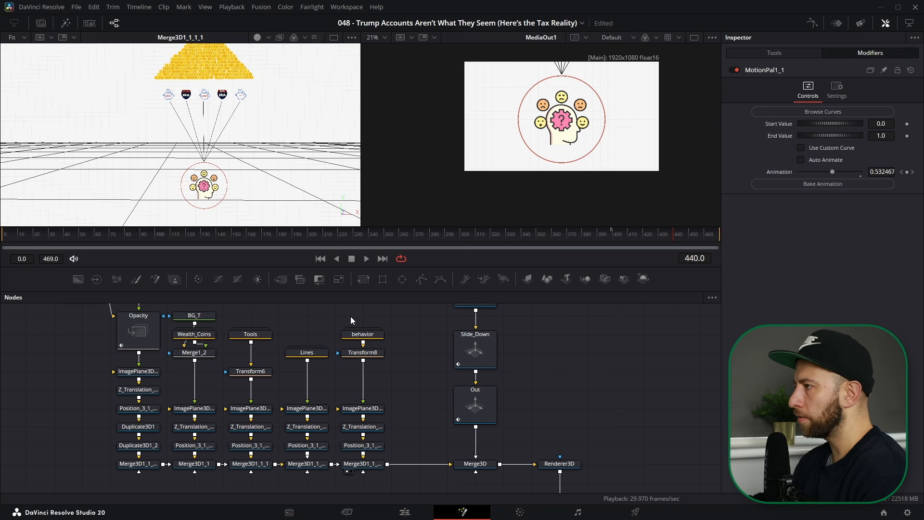
Examine the camera's Slide_Down transform and scrub its end movement, stopping at frame 447
{"action": "scroll", "coordinate": [498, 399], "scroll_direction": "down", "scroll_amount": 2}
{"action": "left_click_drag", "start_coordinate": [467, 370], "coordinate": [459, 384]}
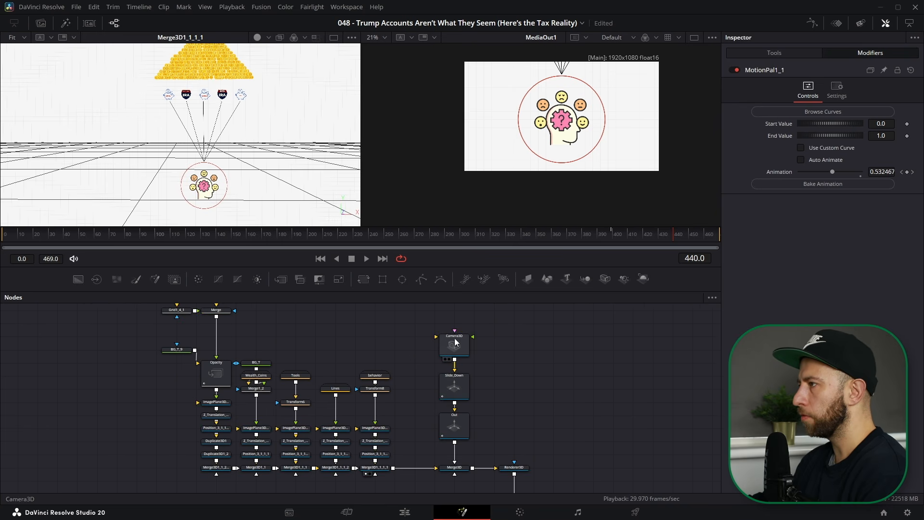
{"action": "left_click", "coordinate": [452, 385]}
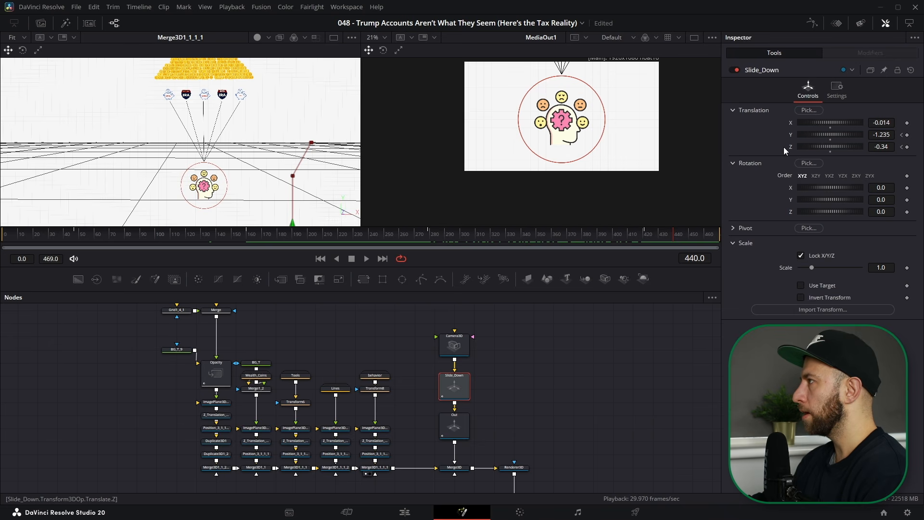
{"action": "left_click", "coordinate": [456, 427]}
{"action": "left_click_drag", "start_coordinate": [573, 238], "coordinate": [683, 235]}
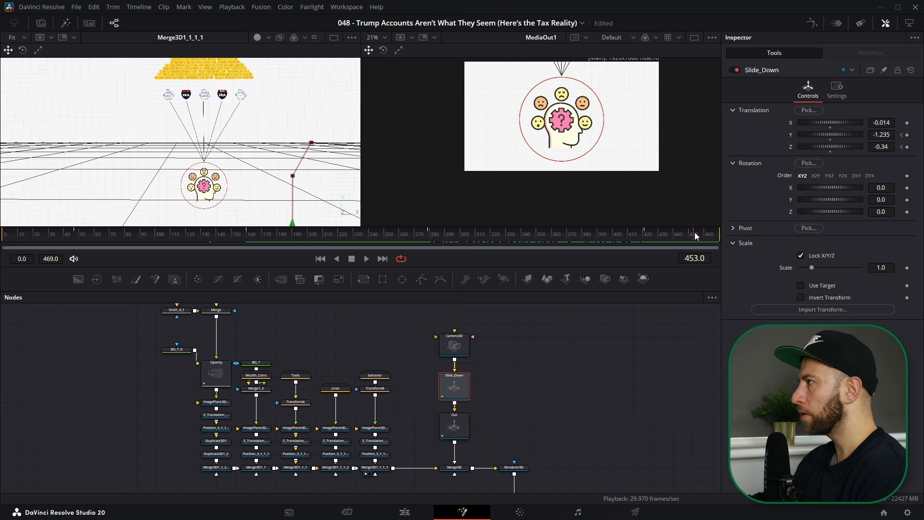
{"action": "mouse_move", "coordinate": [695, 236]}
{"action": "left_mouse_down"}
{"action": "mouse_move", "coordinate": [715, 236]}
{"action": "mouse_move", "coordinate": [669, 235]}
{"action": "mouse_move", "coordinate": [684, 236]}
{"action": "left_mouse_up"}
{"action": "left_click", "coordinate": [586, 342]}
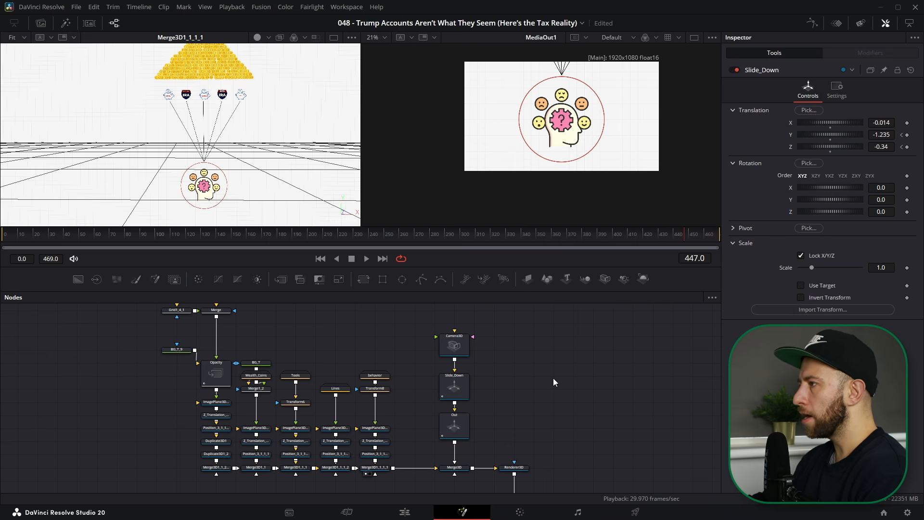
Return to the Edit page and review the end of Intro 1 together with the Zoom Out of Face clip's settings
{"action": "left_click", "coordinate": [403, 512]}
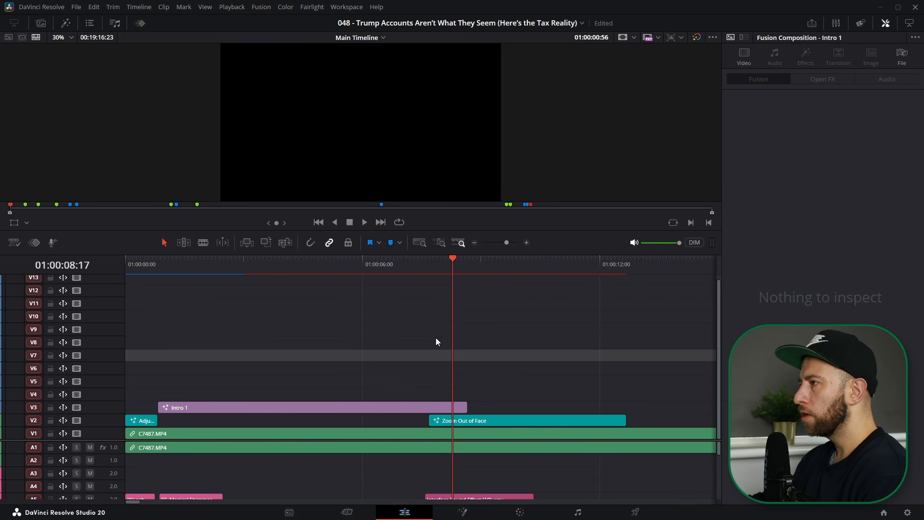
{"action": "left_click_drag", "start_coordinate": [433, 263], "coordinate": [434, 268]}
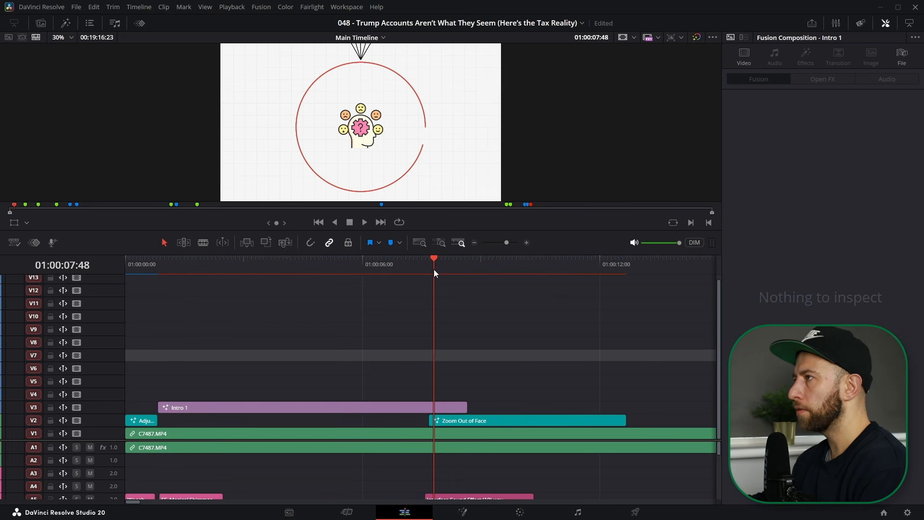
{"action": "left_click_drag", "start_coordinate": [433, 265], "coordinate": [480, 265]}
{"action": "left_click", "coordinate": [466, 420]}
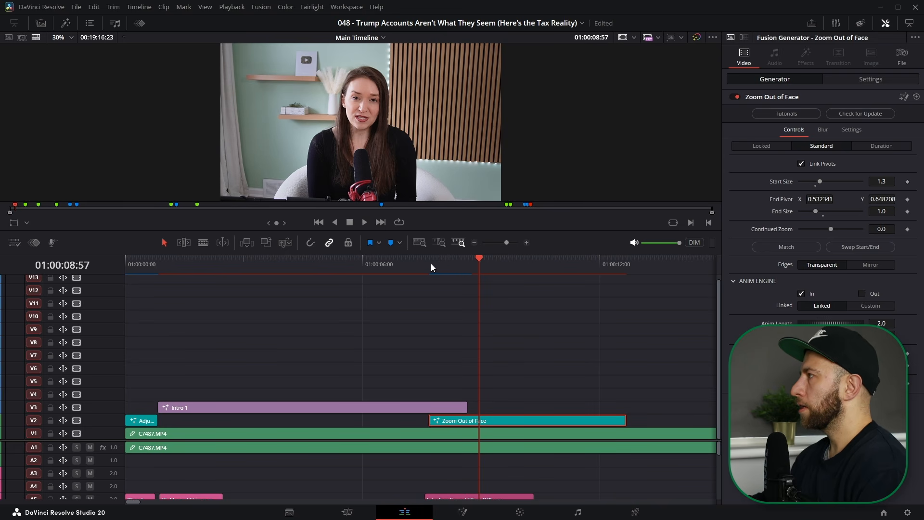
{"action": "left_click_drag", "start_coordinate": [433, 261], "coordinate": [508, 277]}
Scrub through the piggy bank animation in the 01_White BG (Grid) clip and open that clip in Fusion
{"action": "scroll", "coordinate": [507, 278], "scroll_direction": "down", "scroll_amount": 5}
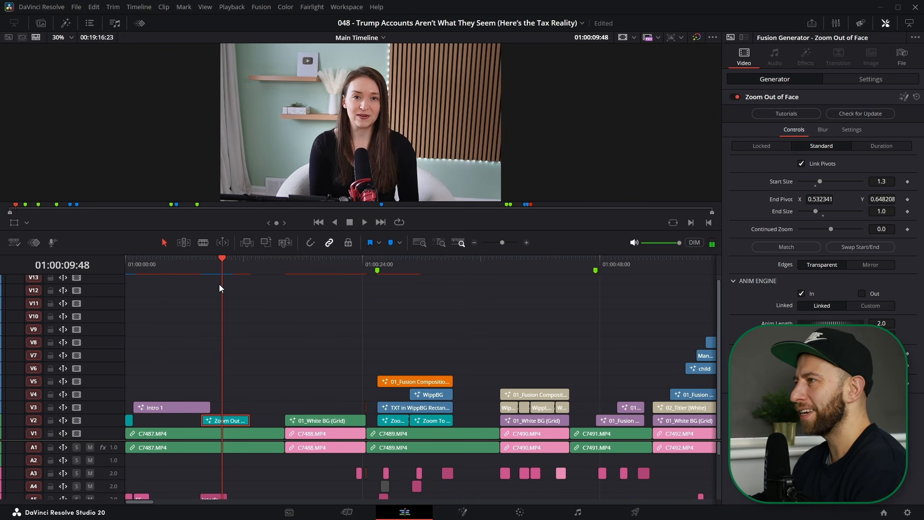
{"action": "left_click_drag", "start_coordinate": [224, 268], "coordinate": [322, 344]}
{"action": "scroll", "coordinate": [324, 388], "scroll_direction": "up", "scroll_amount": 3}
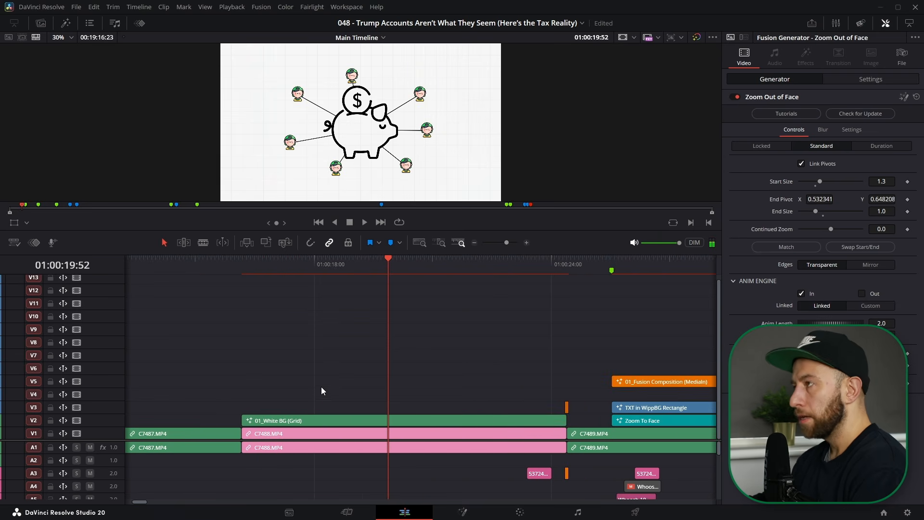
{"action": "left_click_drag", "start_coordinate": [244, 265], "coordinate": [528, 264]}
{"action": "key", "text": "shift+5"}
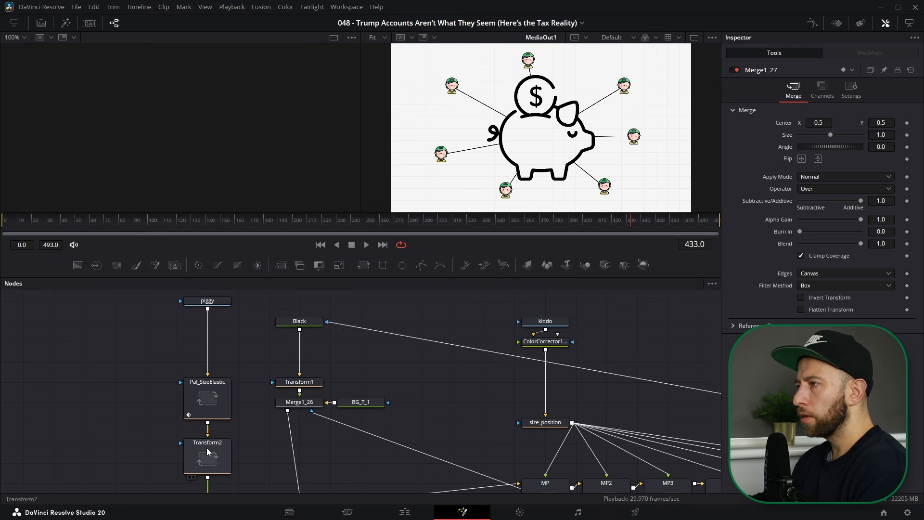
Preview the piggy bank's Merge1 node in the first viewer
{"action": "scroll", "coordinate": [209, 451], "scroll_direction": "down", "scroll_amount": 3}
{"action": "left_click", "coordinate": [207, 451]}
{"action": "key", "text": "1"}
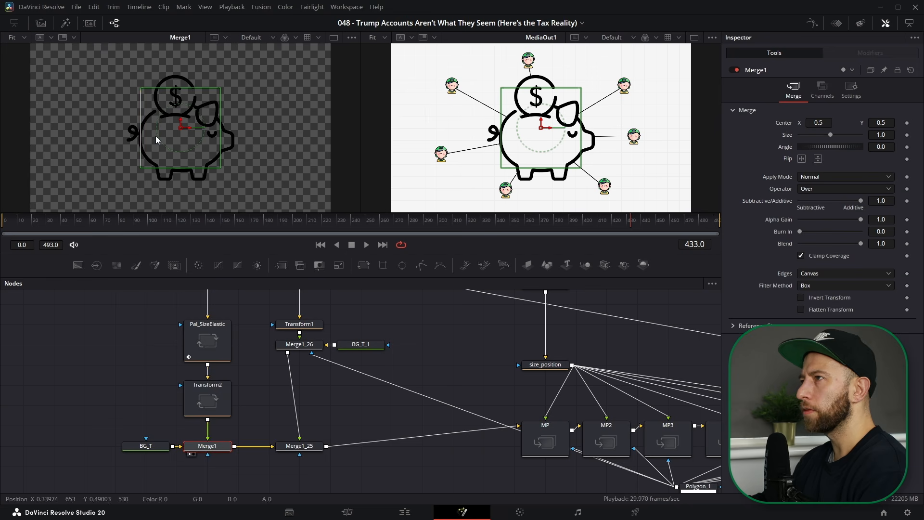
Examine the size animation of the piggy's Pal_SizeElastic node and its MotionPal modifier between frames 69 and 109
{"action": "scroll", "coordinate": [212, 375], "scroll_direction": "up", "scroll_amount": 2}
{"action": "left_click", "coordinate": [215, 383]}
{"action": "mouse_move", "coordinate": [120, 217]}
{"action": "left_mouse_down"}
{"action": "mouse_move", "coordinate": [4, 222]}
{"action": "mouse_move", "coordinate": [106, 220]}
{"action": "left_mouse_up"}
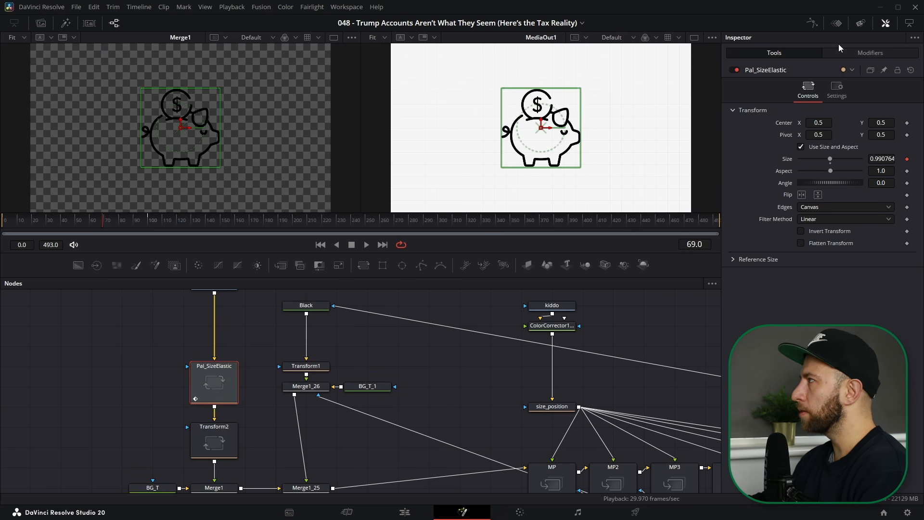
{"action": "left_click", "coordinate": [870, 53]}
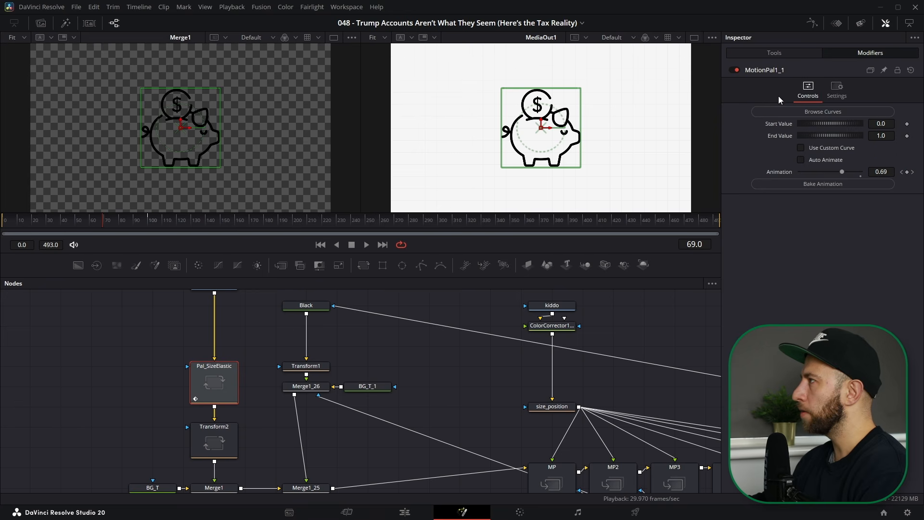
{"action": "left_click", "coordinate": [773, 54]}
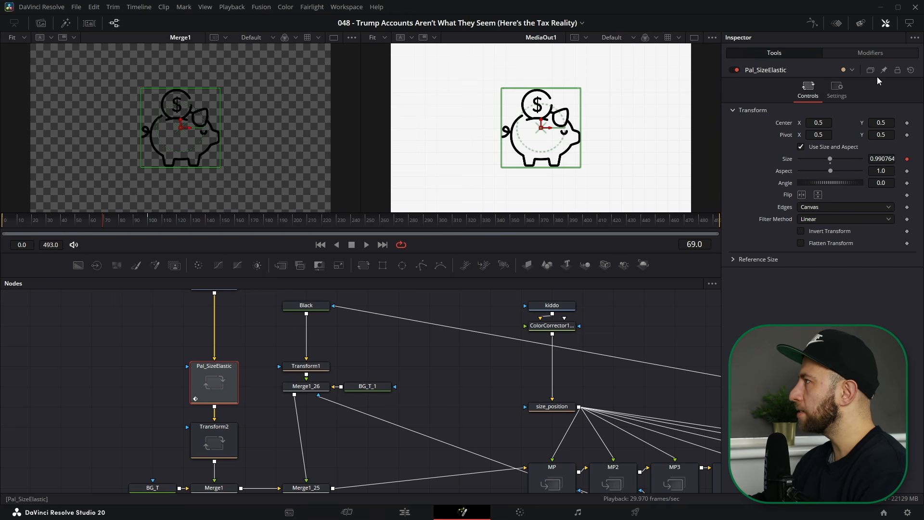
{"action": "left_click", "coordinate": [870, 53]}
{"action": "left_click_drag", "start_coordinate": [53, 221], "coordinate": [161, 224]}
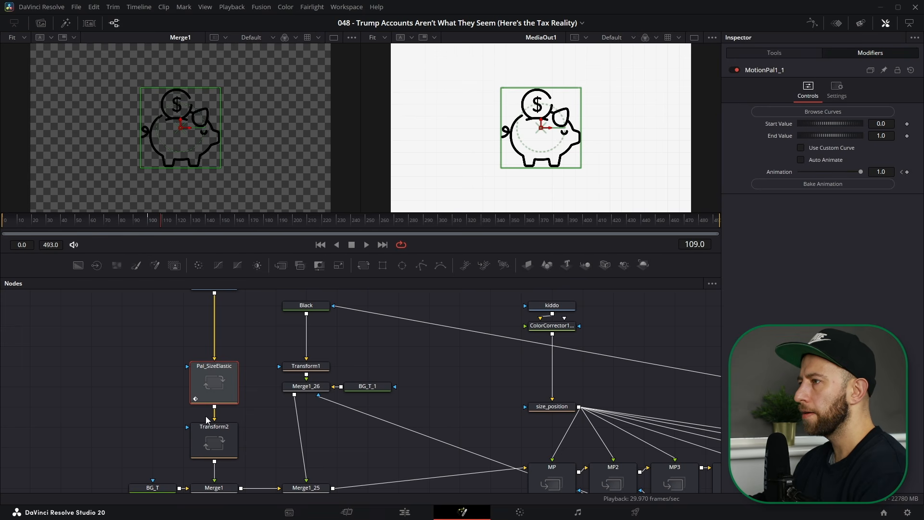
Examine the Size expression of the piggy's Transform2 node and how the node connects to the rest of the composition
{"action": "left_click", "coordinate": [212, 443]}
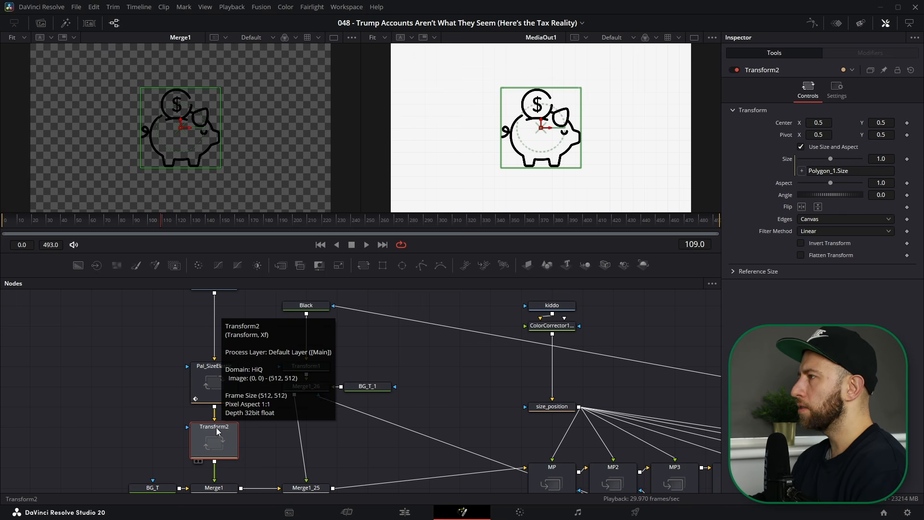
{"action": "scroll", "coordinate": [374, 405], "scroll_direction": "down", "scroll_amount": 5}
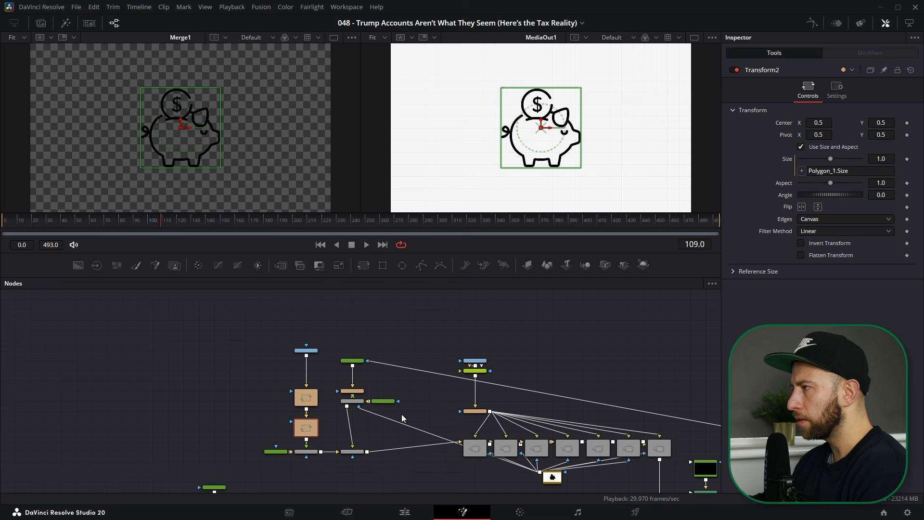
{"action": "scroll", "coordinate": [280, 432], "scroll_direction": "up", "scroll_amount": 5}
{"action": "left_click", "coordinate": [298, 425]}
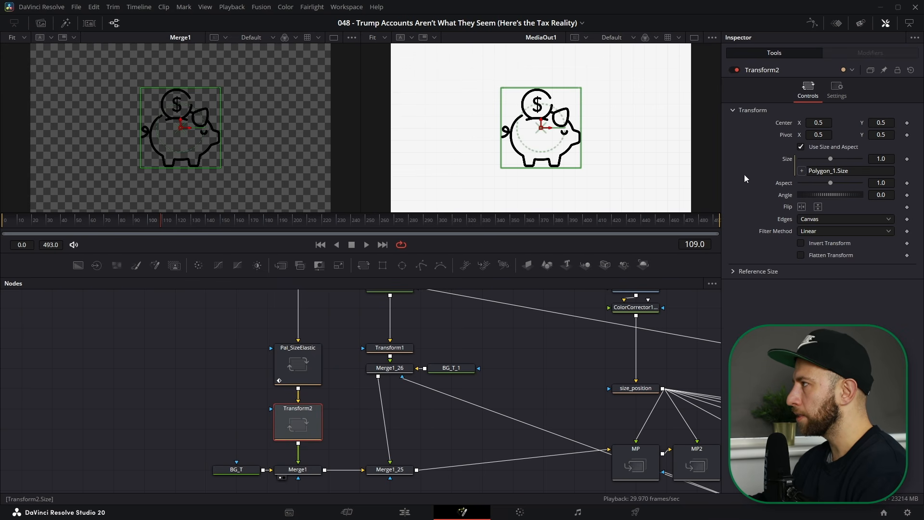
Examine the animated Polygon_1 mask and how it connects to the MP, MP2 to MP7 merge nodes
{"action": "left_click_drag", "start_coordinate": [566, 389], "coordinate": [337, 382]}
{"action": "scroll", "coordinate": [388, 388], "scroll_direction": "down", "scroll_amount": 5}
{"action": "left_click_drag", "start_coordinate": [537, 440], "coordinate": [466, 394]}
{"action": "scroll", "coordinate": [403, 409], "scroll_direction": "up", "scroll_amount": 4}
{"action": "left_click", "coordinate": [408, 407]}
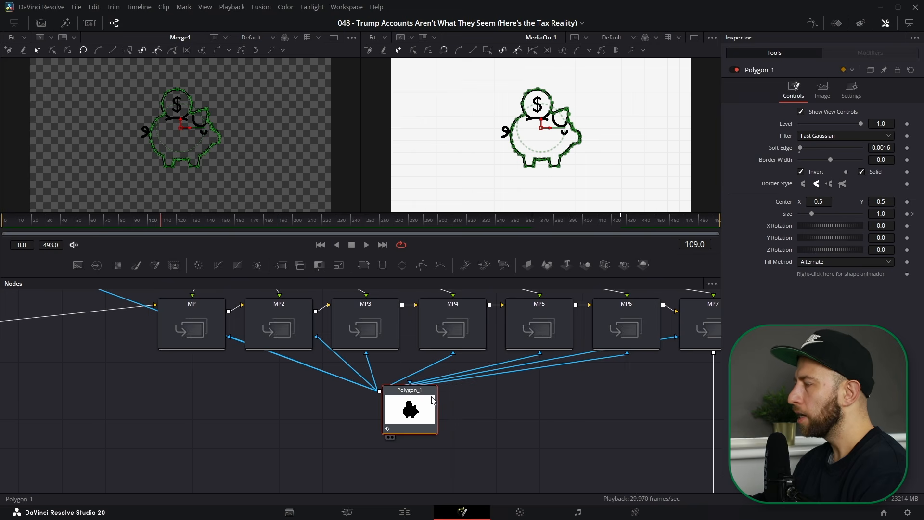
{"action": "scroll", "coordinate": [409, 407], "scroll_direction": "down", "scroll_amount": 4}
{"action": "scroll", "coordinate": [393, 420], "scroll_direction": "up", "scroll_amount": 2}
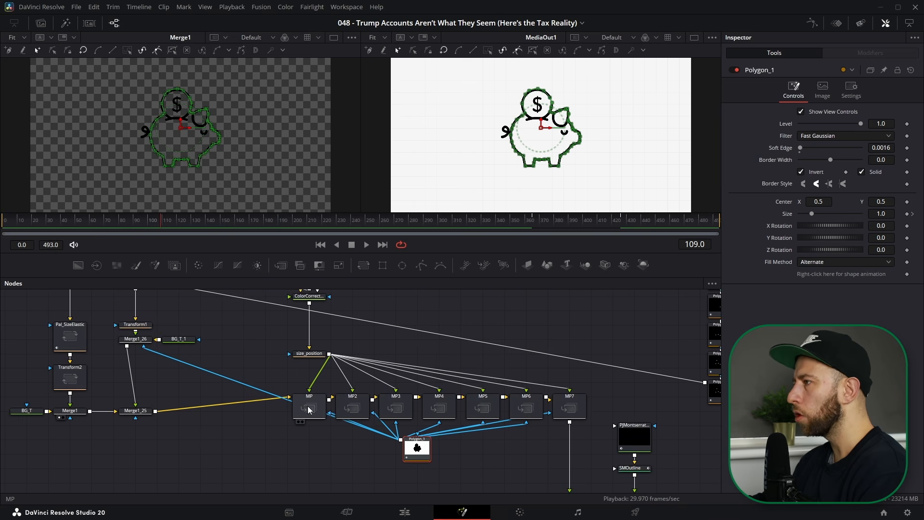
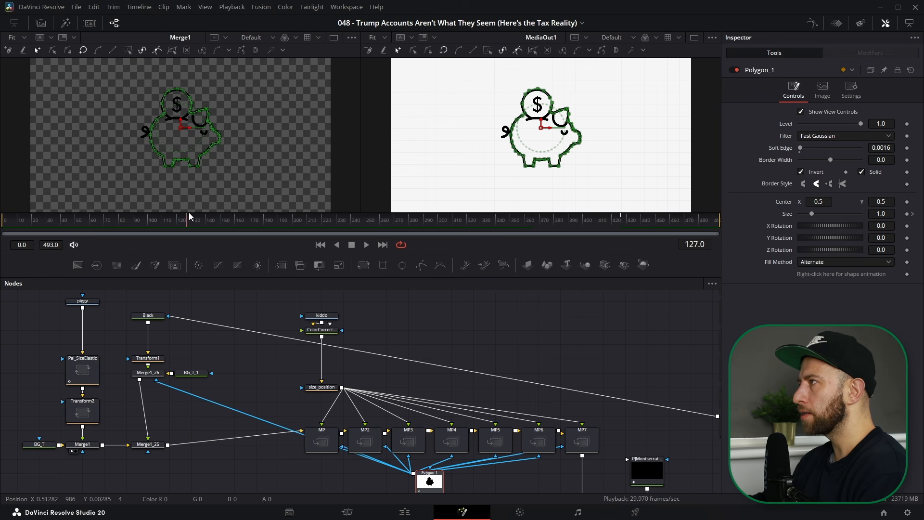
Scrub to frame 401 and examine how the kiddo image feeds through size_position into the MP nodes around the piggy bank
{"action": "left_click_drag", "start_coordinate": [225, 215], "coordinate": [588, 214]}
{"action": "left_click", "coordinate": [616, 325]}
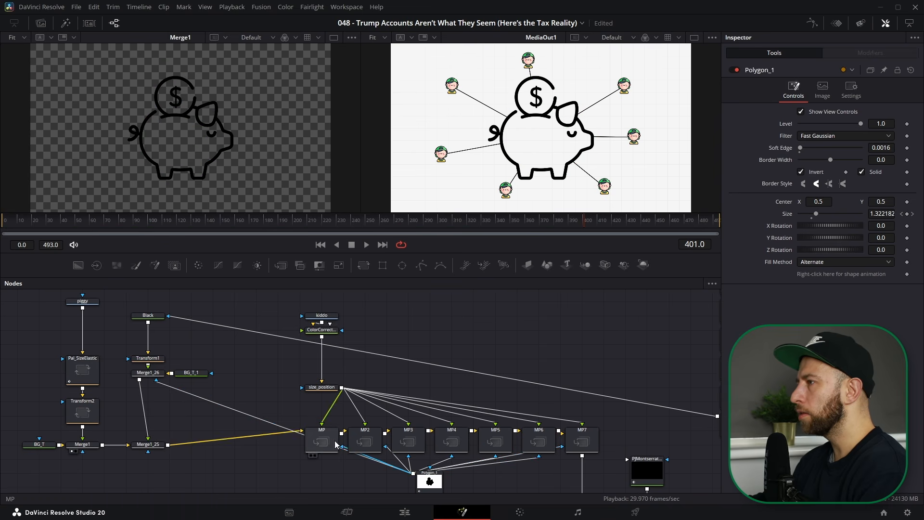
{"action": "scroll", "coordinate": [329, 322], "scroll_direction": "up", "scroll_amount": 2}
{"action": "left_click", "coordinate": [329, 321]}
{"action": "scroll", "coordinate": [402, 415], "scroll_direction": "down", "scroll_amount": 4}
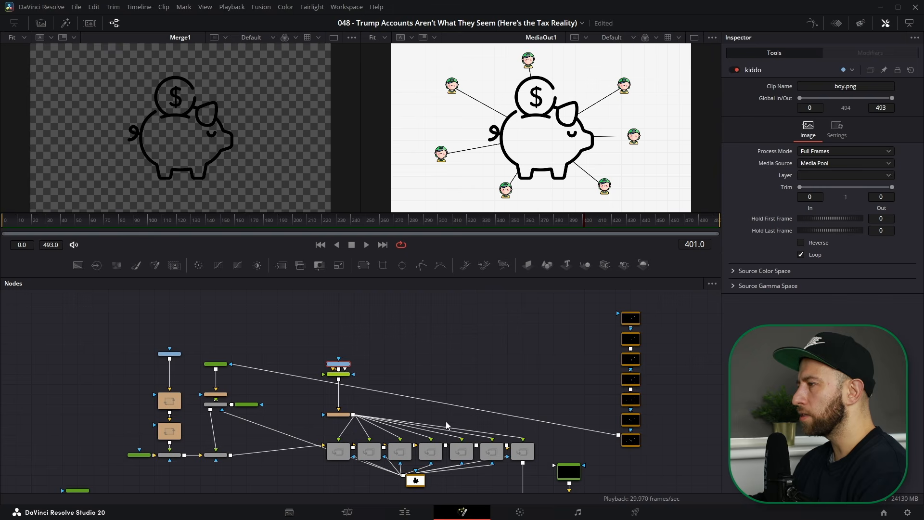
{"action": "scroll", "coordinate": [357, 449], "scroll_direction": "up", "scroll_amount": 2}
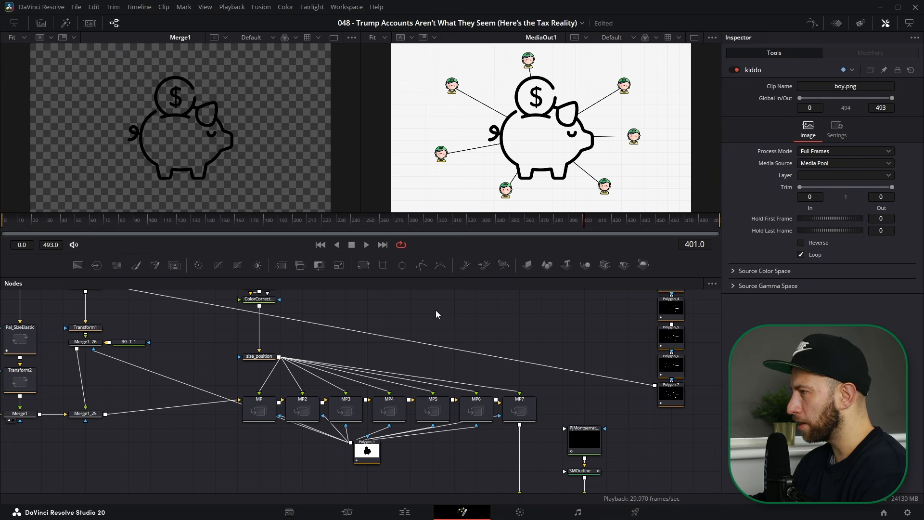
{"action": "left_click_drag", "start_coordinate": [202, 370], "coordinate": [305, 398]}
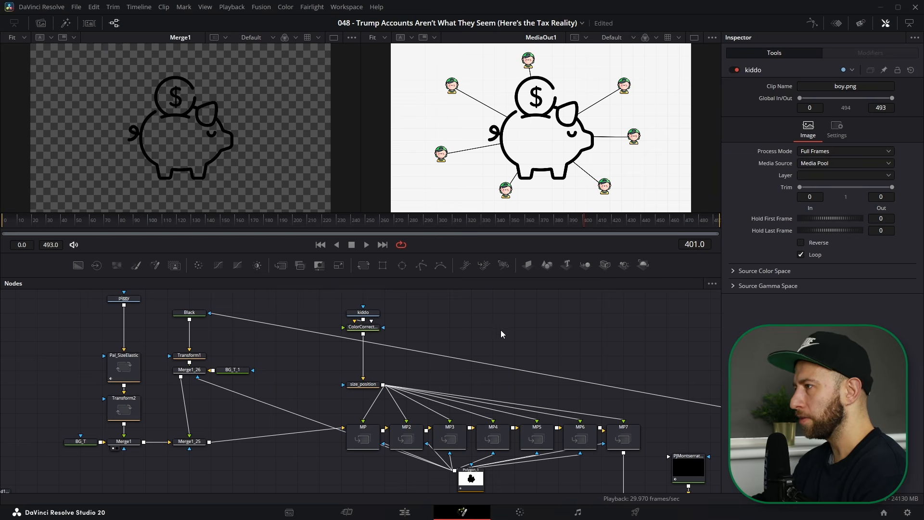
{"action": "scroll", "coordinate": [500, 330], "scroll_direction": "down", "scroll_amount": 2}
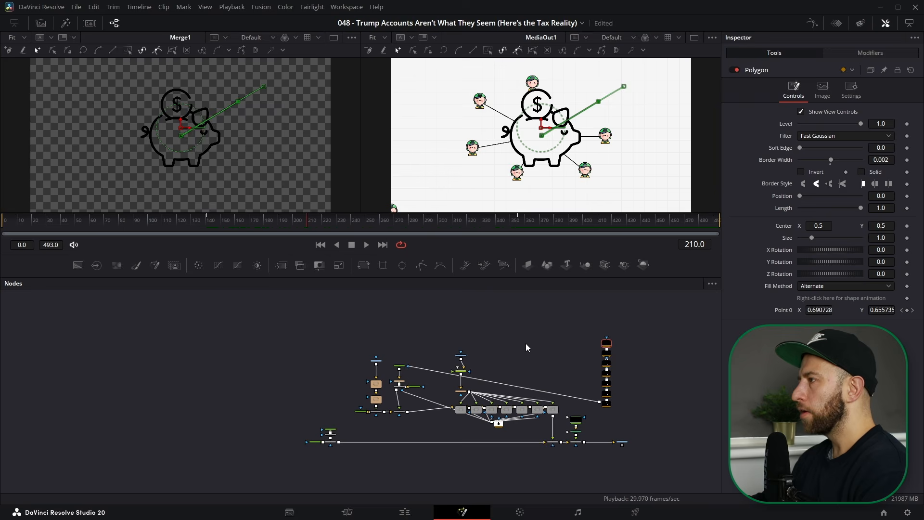
Return to the Main Timeline, scrub to 01:00:24:24 and inspect the 03_Glitch 6 Frames effect clip over the cut
{"action": "left_click", "coordinate": [541, 359]}
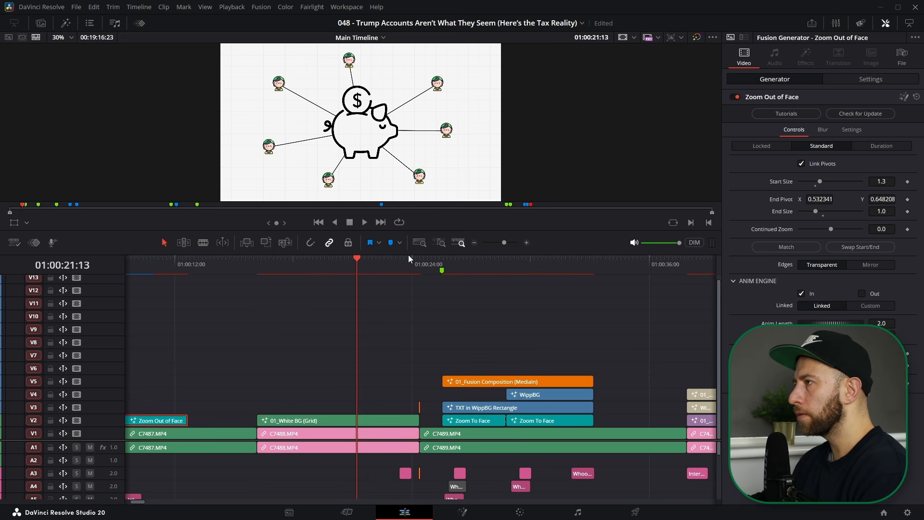
{"action": "left_click_drag", "start_coordinate": [412, 262], "coordinate": [420, 266]}
{"action": "scroll", "coordinate": [420, 268], "scroll_direction": "up", "scroll_amount": 2}
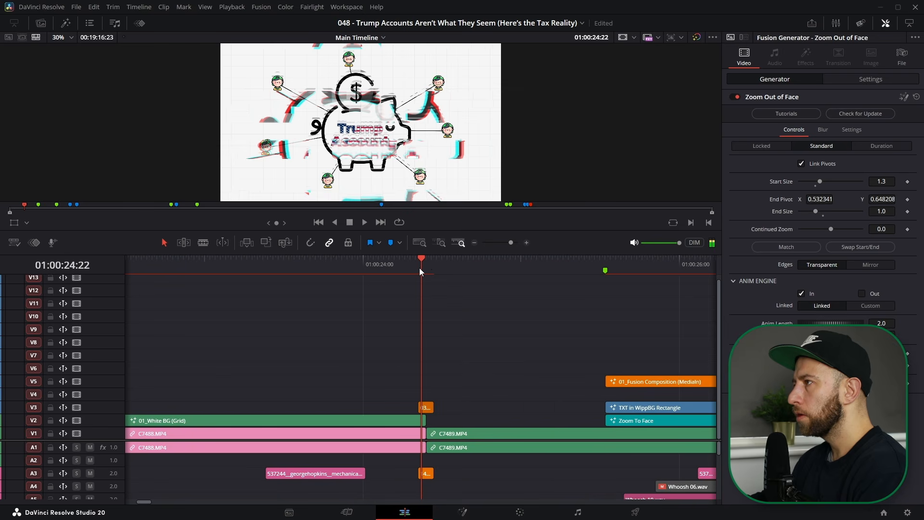
{"action": "left_click", "coordinate": [426, 264]}
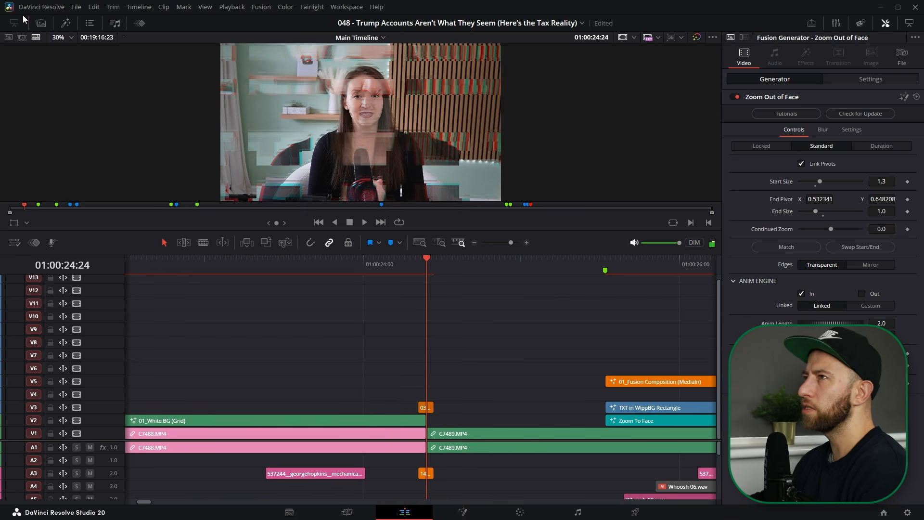
{"action": "left_click", "coordinate": [425, 361]}
{"action": "scroll", "coordinate": [425, 362], "scroll_direction": "up", "scroll_amount": 2}
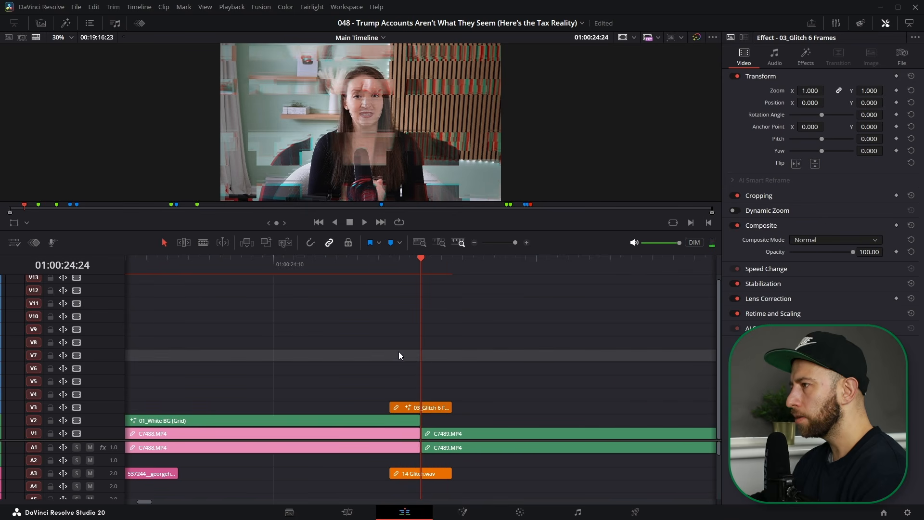
Search the effects for "adjustment" and add an Adjustment Clip to the timeline above the C7489.MP4 footage
{"action": "key", "text": "ctrl+space"}
{"action": "type", "text": "ad"}
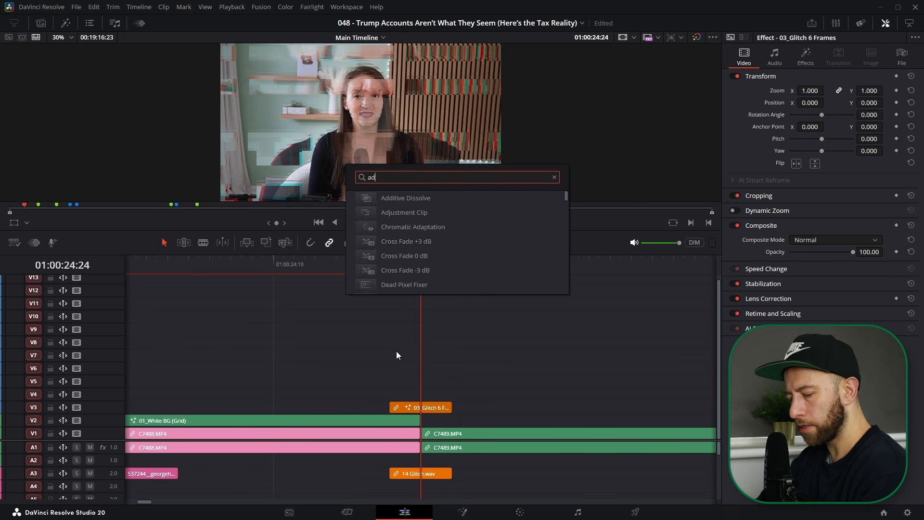
{"action": "type", "text": "justment"}
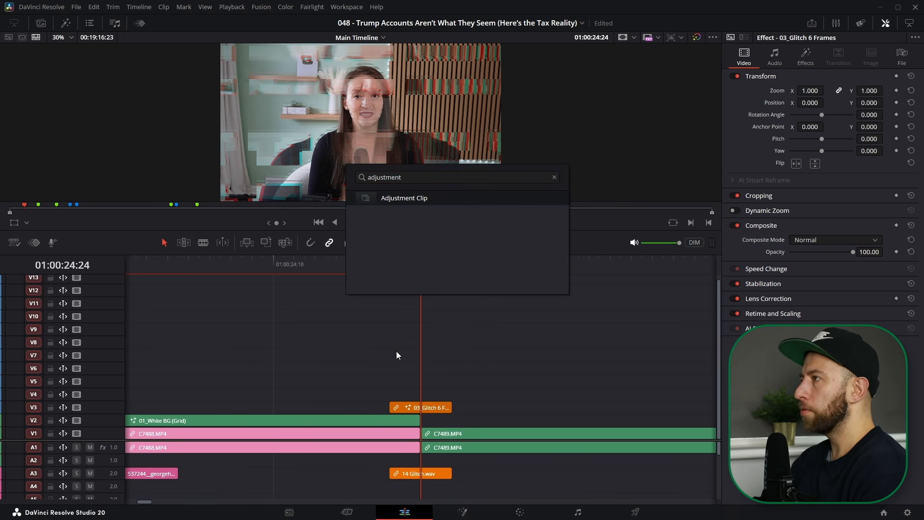
{"action": "key", "text": "Return"}
{"action": "key", "text": "ctrl+minus"}
{"action": "key", "text": "ctrl+minus"}
{"action": "key", "text": "ctrl+minus"}
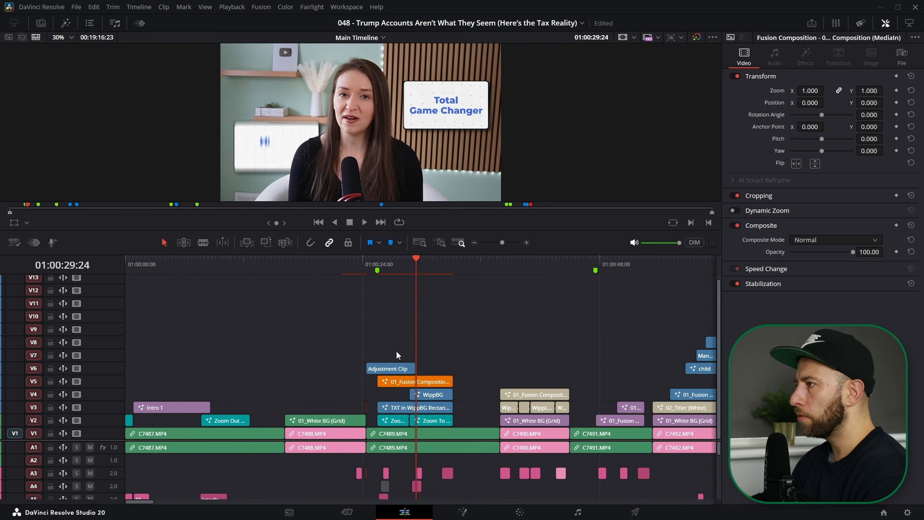
Shorten the adjustment clip, move it to track V8 and place the playhead over it at 01:00:26:29
{"action": "left_click", "coordinate": [389, 364]}
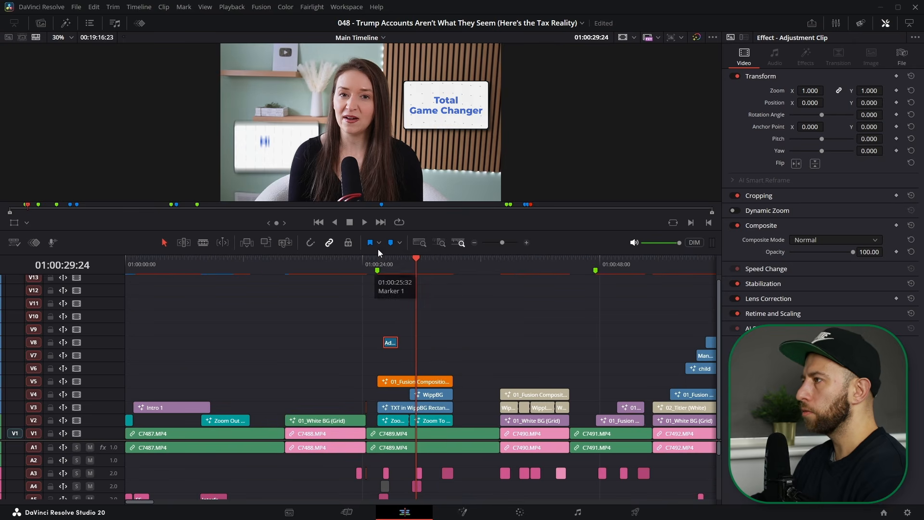
{"action": "left_click", "coordinate": [387, 264]}
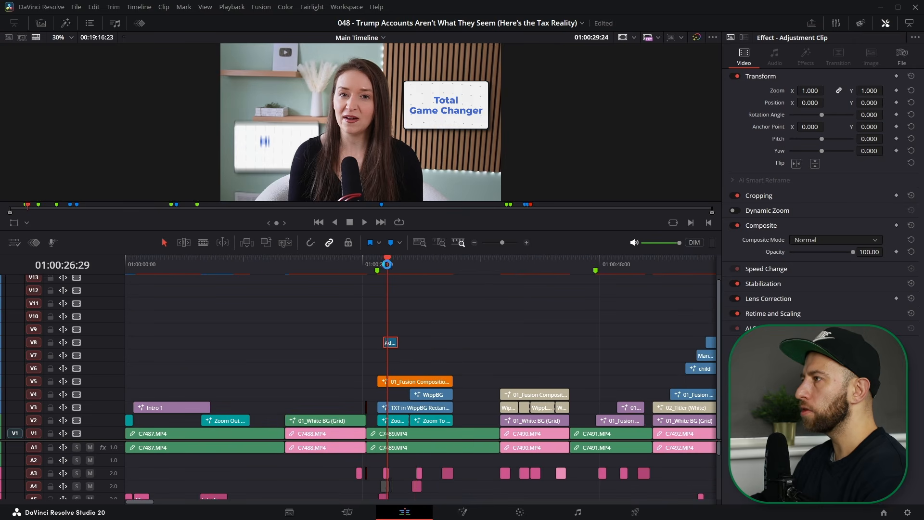
{"action": "key", "text": "ctrl+equal"}
{"action": "key", "text": "ctrl+equal"}
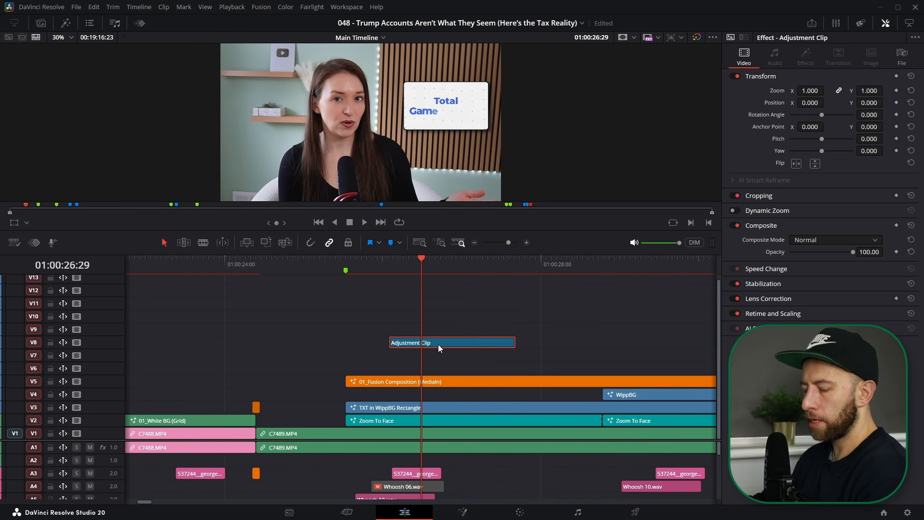
Search the effects for "glitch" and apply Digital Glitch to the adjustment clip on V8
{"action": "key", "text": "shift+space"}
{"action": "type", "text": "glitch"}
{"action": "key", "text": "Down"}
{"action": "key", "text": "Down"}
{"action": "key", "text": "Down"}
{"action": "key", "text": "Down"}
{"action": "key", "text": "Down"}
{"action": "key", "text": "Down"}
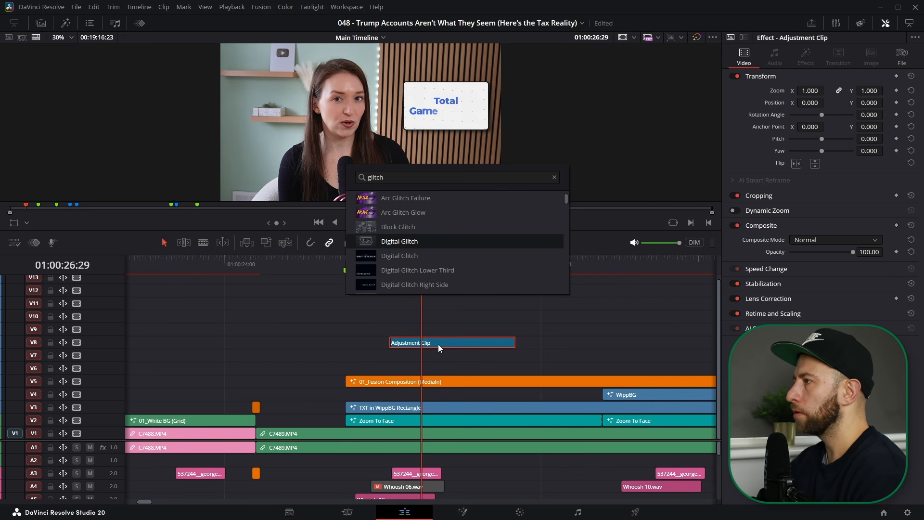
{"action": "key", "text": "Return"}
Scrub over the adjustment clip to 01:00:27:35 and delete the clip from V8
{"action": "left_click_drag", "start_coordinate": [412, 268], "coordinate": [509, 270]}
{"action": "key", "text": "Delete"}
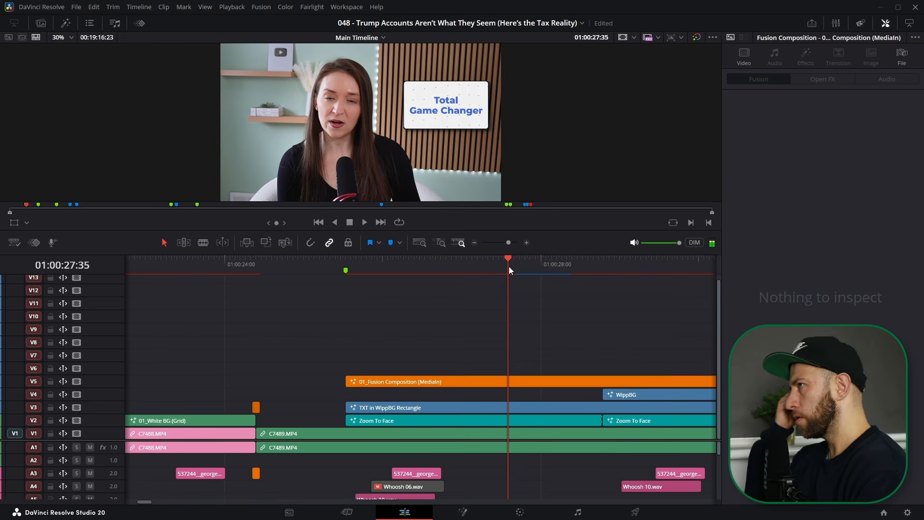
Open the 01_Fusion Composition (MediaIn) clip in Fusion, examine its MagicMask1 and MM Intro loader nodes, and return to the timeline
{"action": "left_click", "coordinate": [438, 380]}
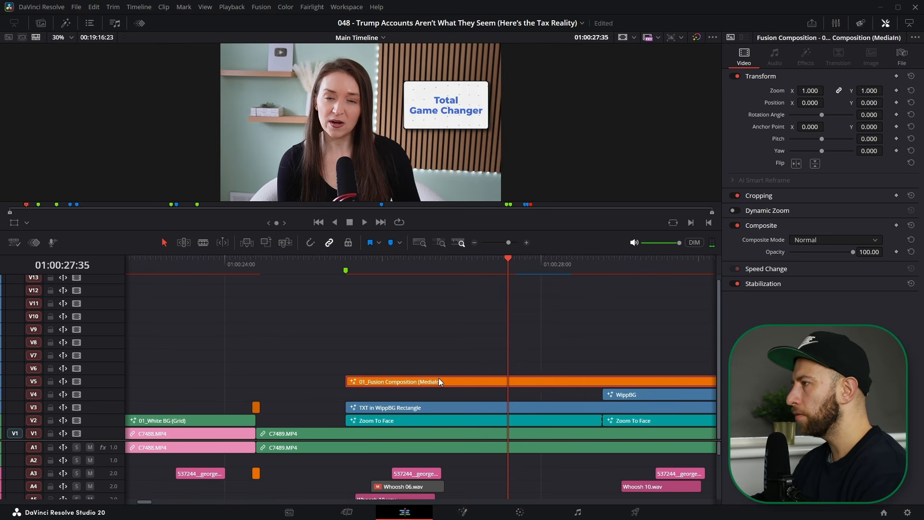
{"action": "scroll", "coordinate": [438, 379], "scroll_direction": "down", "scroll_amount": 2}
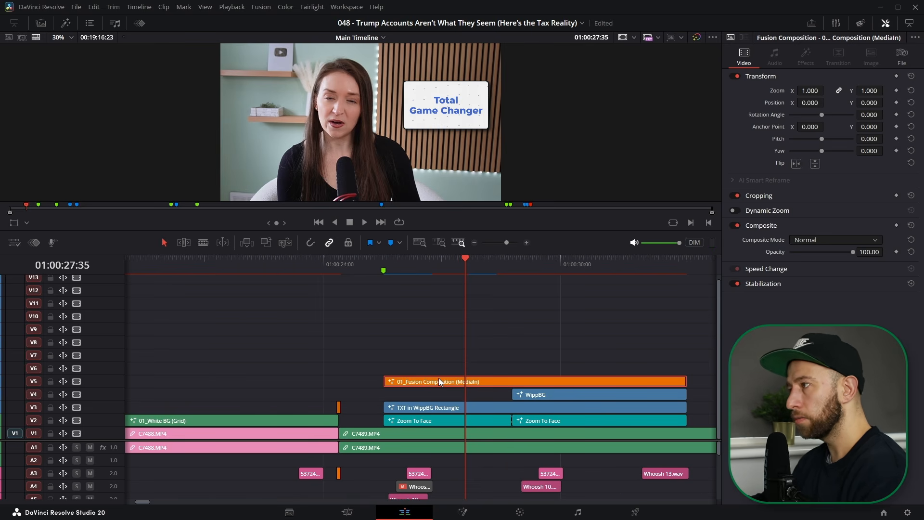
{"action": "key", "text": "shift+5"}
{"action": "left_click_drag", "start_coordinate": [406, 422], "coordinate": [497, 451]}
{"action": "scroll", "coordinate": [419, 411], "scroll_direction": "up", "scroll_amount": 4}
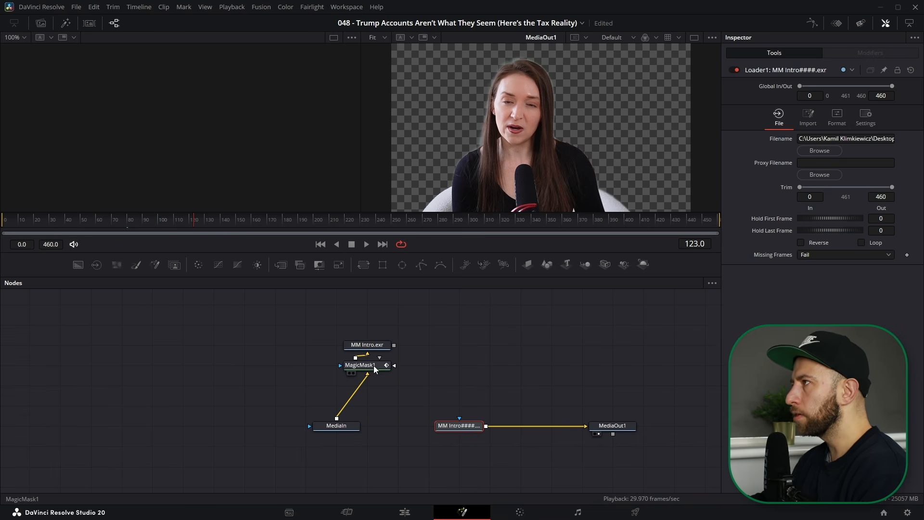
{"action": "scroll", "coordinate": [550, 137], "scroll_direction": "down", "scroll_amount": 2}
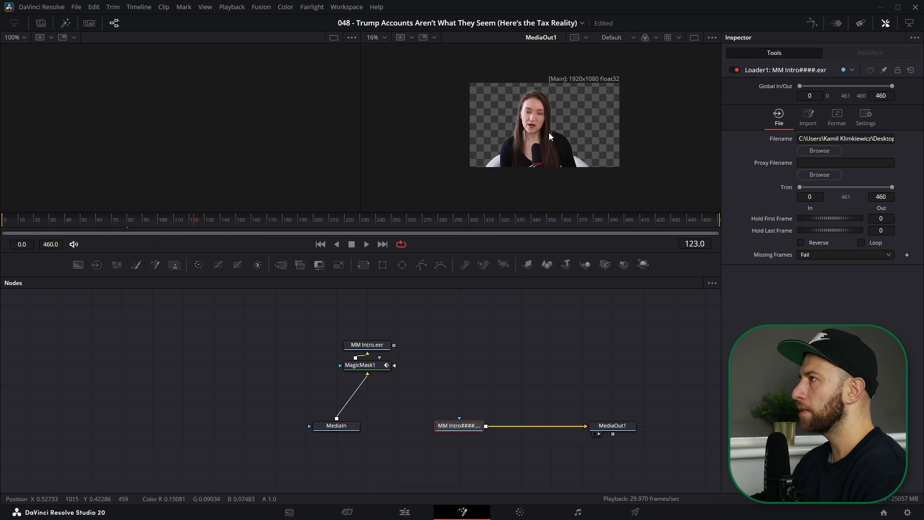
{"action": "left_click", "coordinate": [479, 351]}
{"action": "key", "text": "shift+4"}
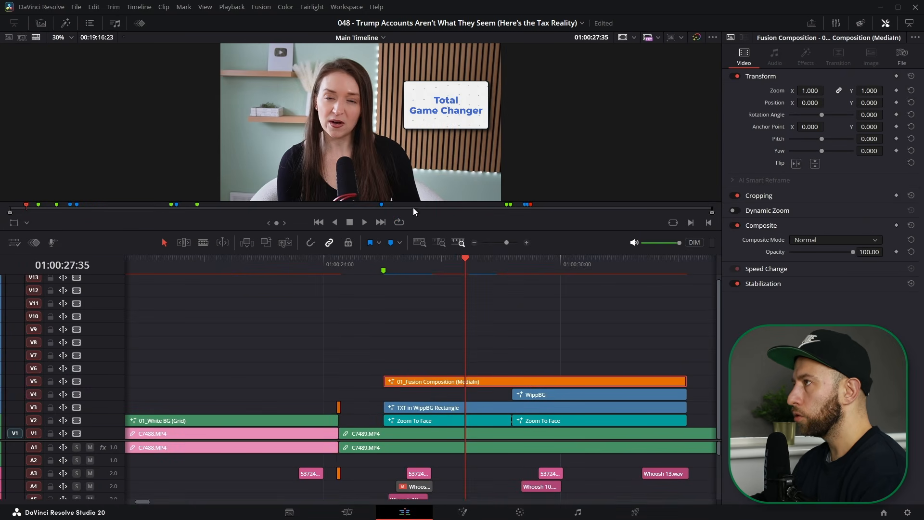
Scrub to 01:00:26:30 and examine the WippBG overlay, mask and other settings of the TXT in WippBG Rectangle clip
{"action": "mouse_move", "coordinate": [417, 269]}
{"action": "left_mouse_down"}
{"action": "mouse_move", "coordinate": [403, 268]}
{"action": "mouse_move", "coordinate": [422, 268]}
{"action": "left_mouse_up"}
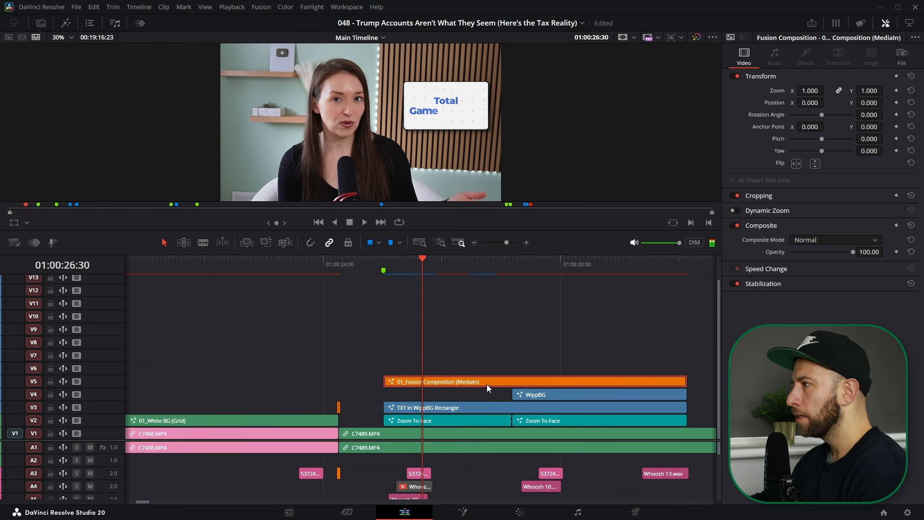
{"action": "scroll", "coordinate": [484, 384], "scroll_direction": "right", "scroll_amount": 1}
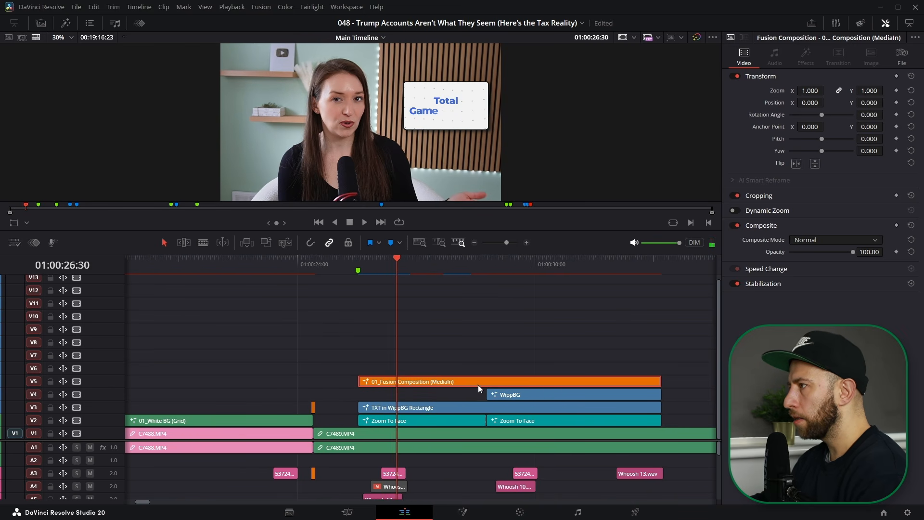
{"action": "left_click", "coordinate": [505, 408]}
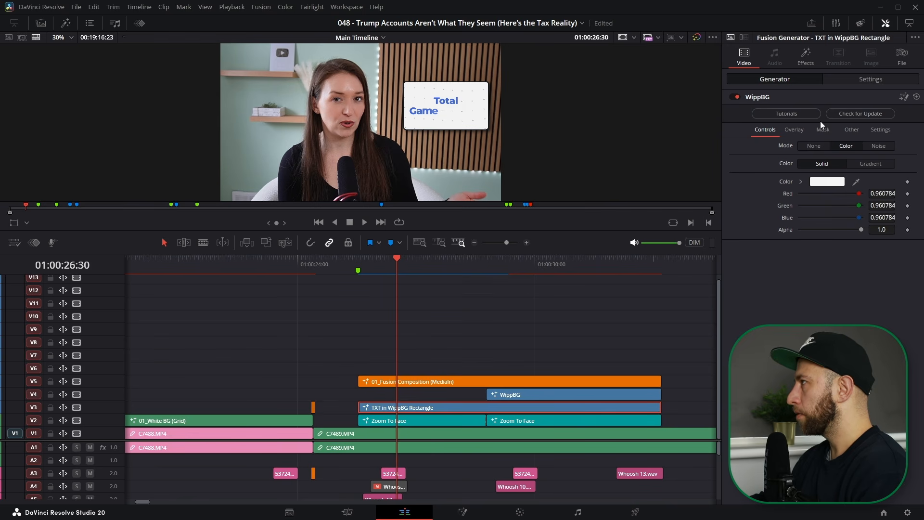
{"action": "left_click", "coordinate": [793, 131]}
{"action": "scroll", "coordinate": [804, 263], "scroll_direction": "down", "scroll_amount": 2}
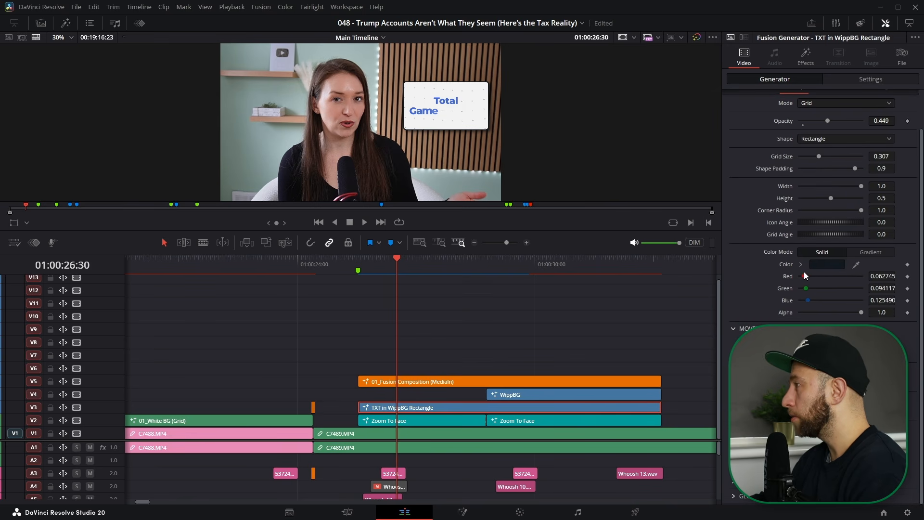
{"action": "scroll", "coordinate": [803, 273], "scroll_direction": "up", "scroll_amount": 2}
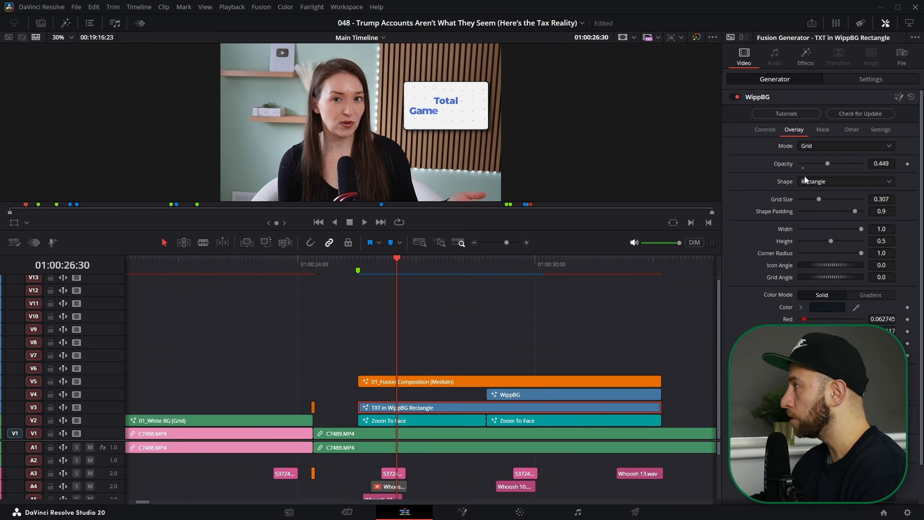
{"action": "left_click", "coordinate": [823, 130]}
{"action": "left_click", "coordinate": [851, 131]}
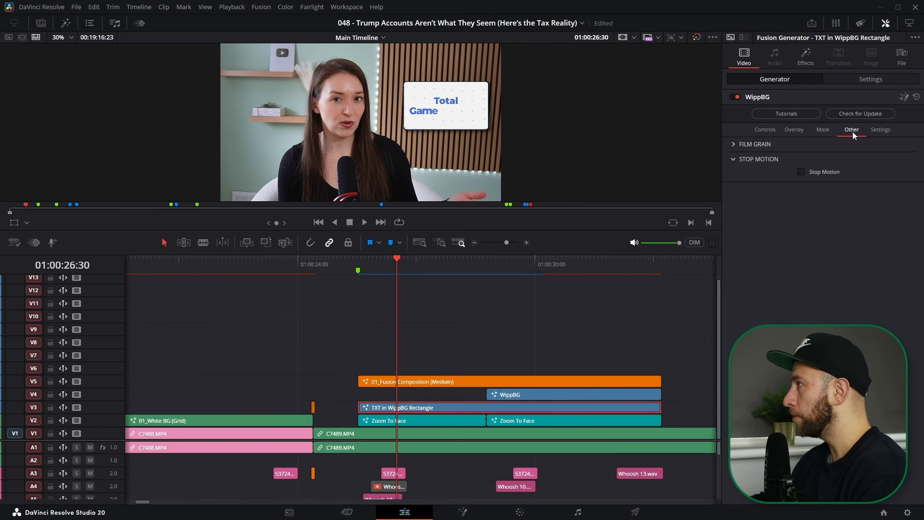
{"action": "left_click", "coordinate": [797, 130]}
{"action": "left_click", "coordinate": [767, 97]}
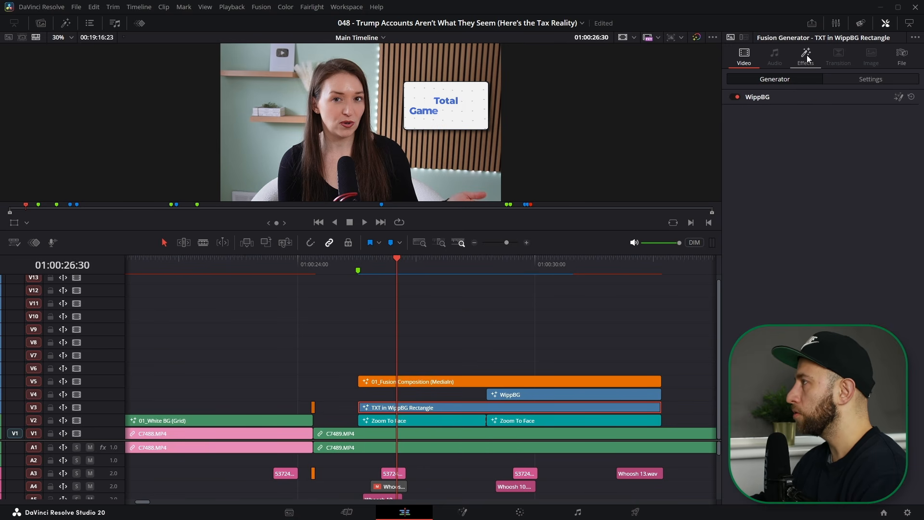
Show the effects applied to the TXT in WippBG Rectangle clip and search the effects library for "wippanim"
{"action": "left_click", "coordinate": [806, 57]}
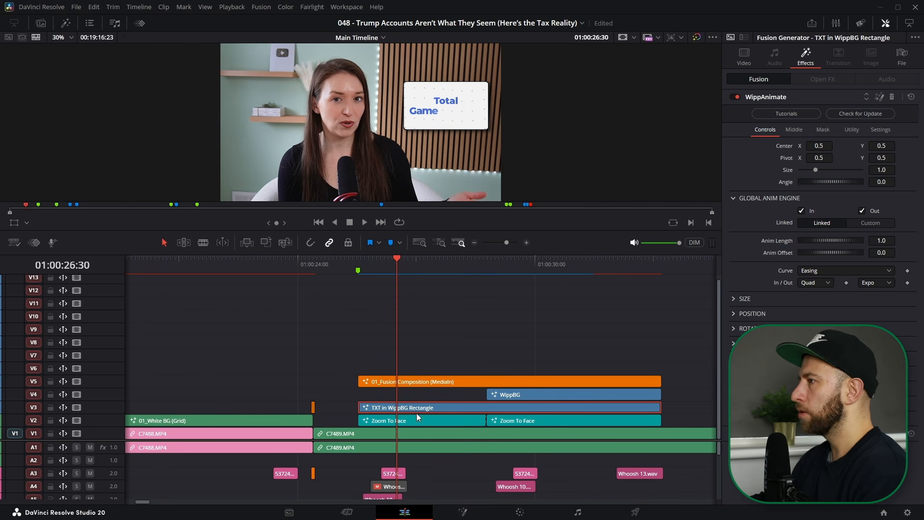
{"action": "key", "text": "shift+space"}
{"action": "type", "text": "wippanim"}
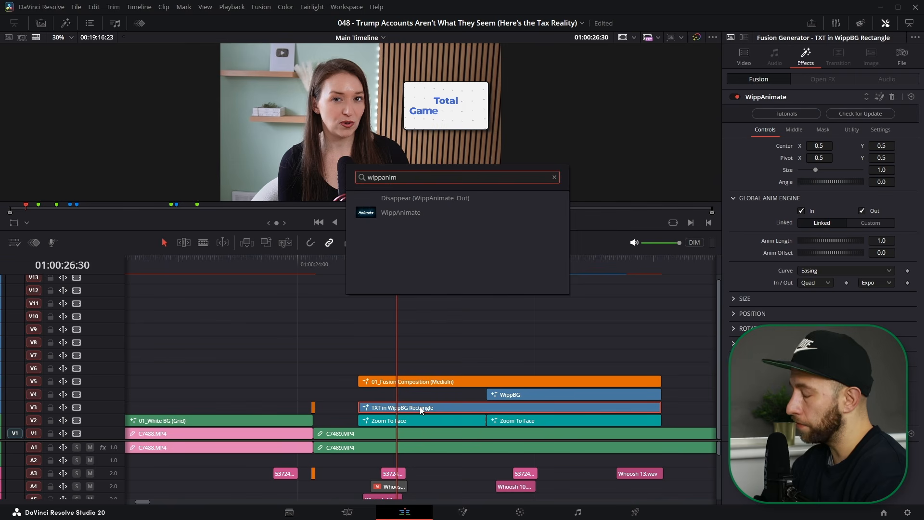
{"action": "key", "text": "Down"}
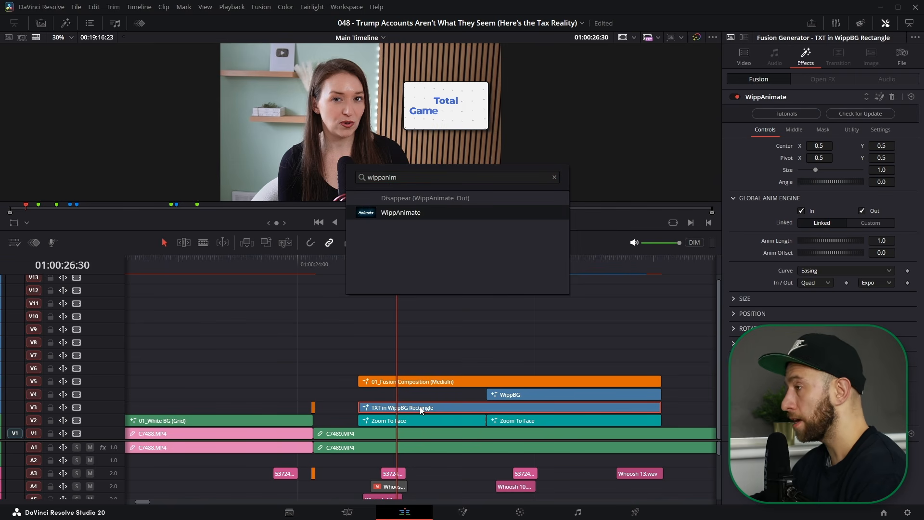
{"action": "key", "text": "Return"}
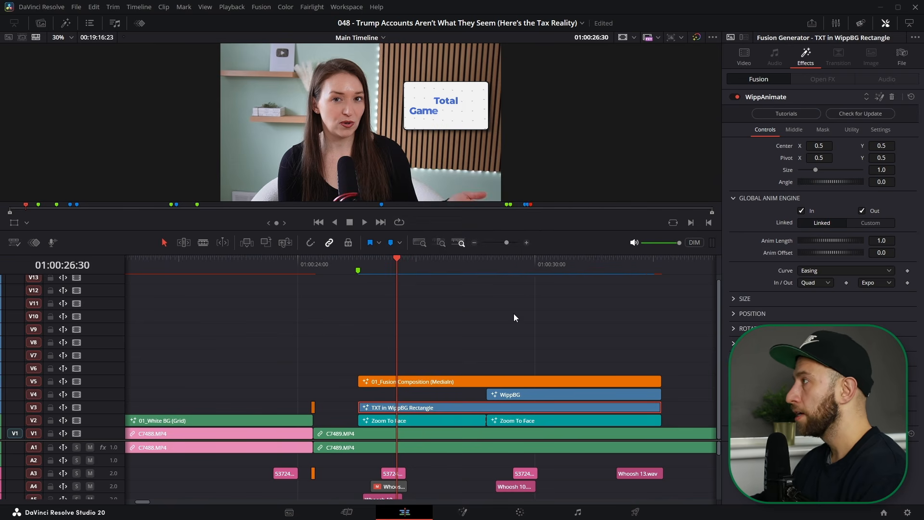
Examine the second WippAnimate effect on the TXT in WippBG Rectangle clip and scrub through its entrance to 01:00:27:02
{"action": "left_click", "coordinate": [774, 97]}
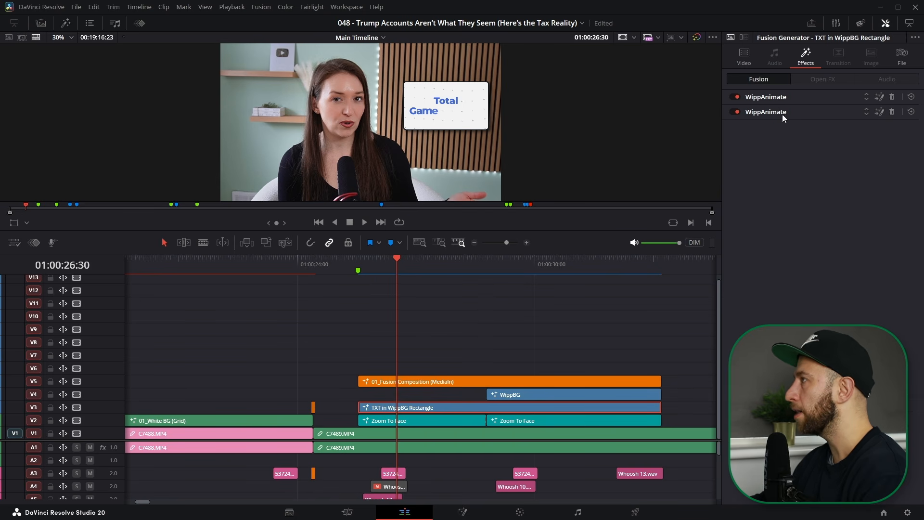
{"action": "left_click", "coordinate": [781, 112]}
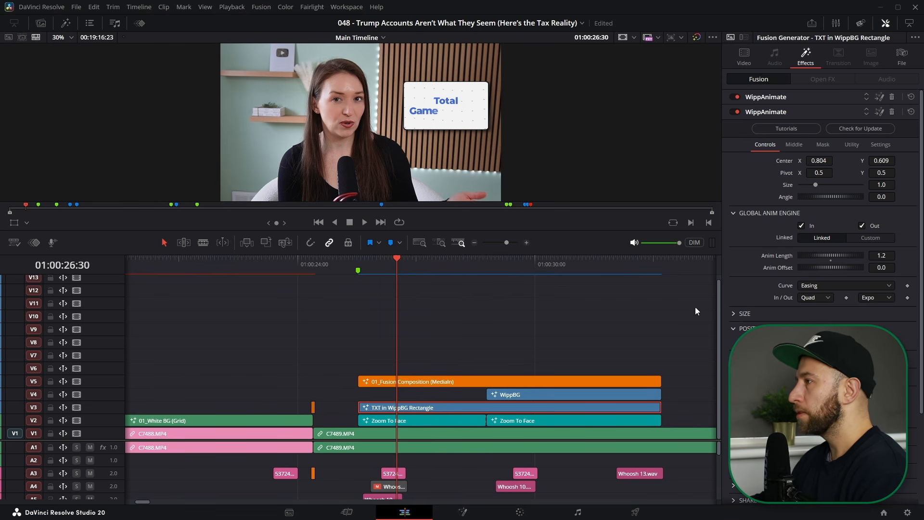
{"action": "left_click_drag", "start_coordinate": [377, 260], "coordinate": [398, 264]}
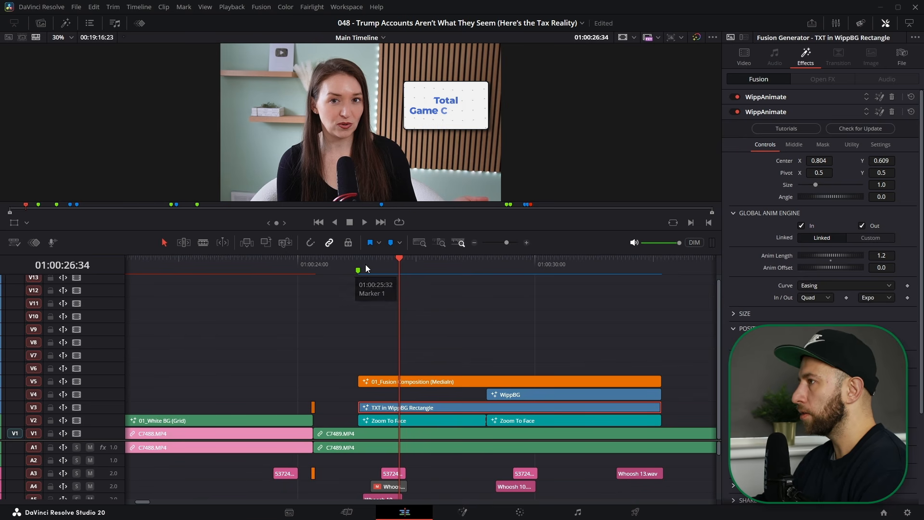
{"action": "left_click_drag", "start_coordinate": [360, 262], "coordinate": [418, 262]}
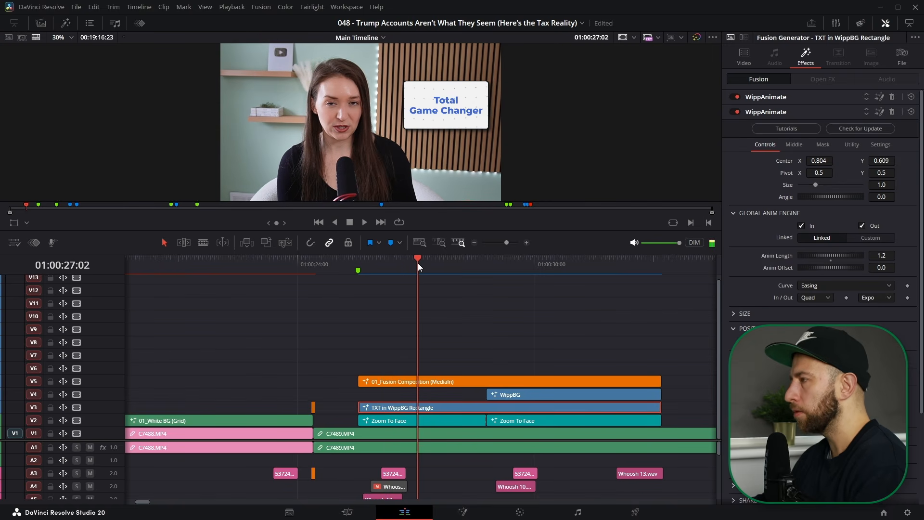
Scrub to the second text panel at 01:00:29:27 and select the first Zoom To Face clip on V2
{"action": "scroll", "coordinate": [403, 385], "scroll_direction": "right", "scroll_amount": 2}
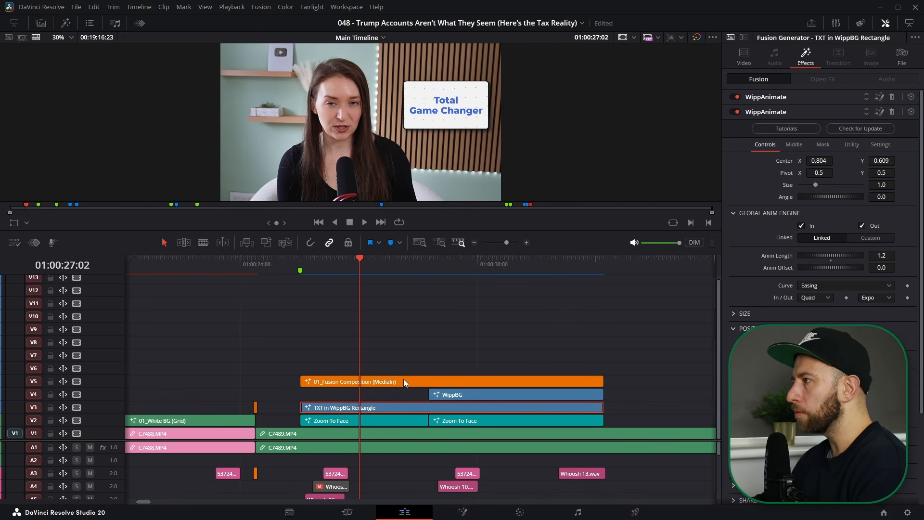
{"action": "left_click_drag", "start_coordinate": [382, 264], "coordinate": [456, 265]}
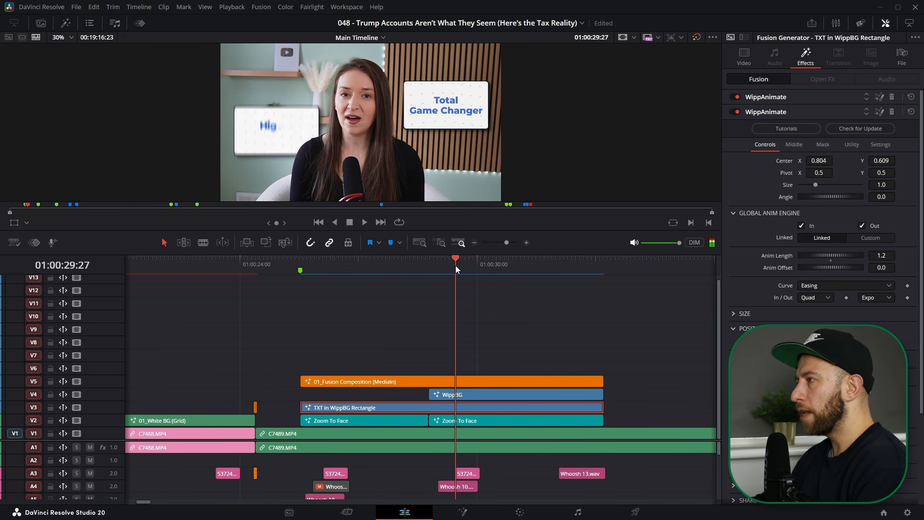
{"action": "left_click", "coordinate": [413, 421]}
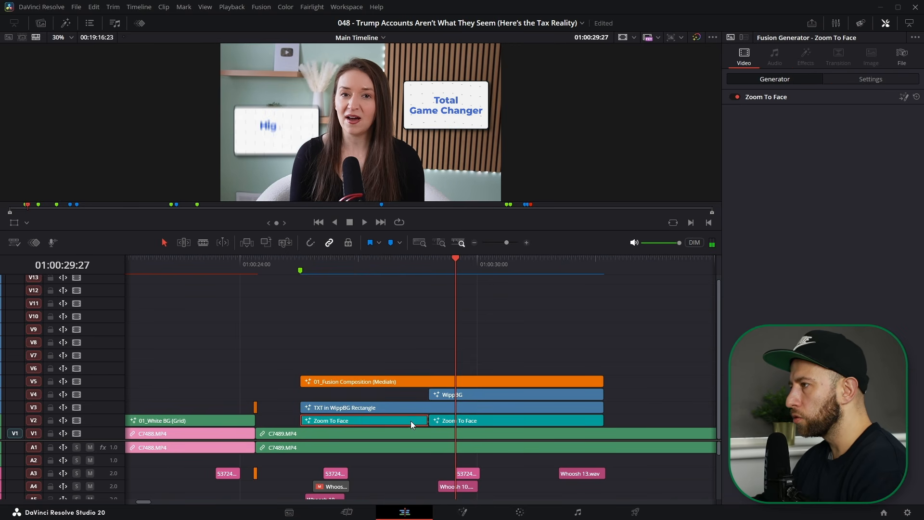
Examine the WippAnimate settings of the V4 Fusion composition in the Index Funds and ETFs scene, scrubbing to 01:01:10:36
{"action": "left_click_drag", "start_coordinate": [446, 266], "coordinate": [465, 269]}
{"action": "scroll", "coordinate": [614, 286], "scroll_direction": "down", "scroll_amount": 4}
{"action": "scroll", "coordinate": [444, 354], "scroll_direction": "up", "scroll_amount": 4}
{"action": "left_click", "coordinate": [808, 61]}
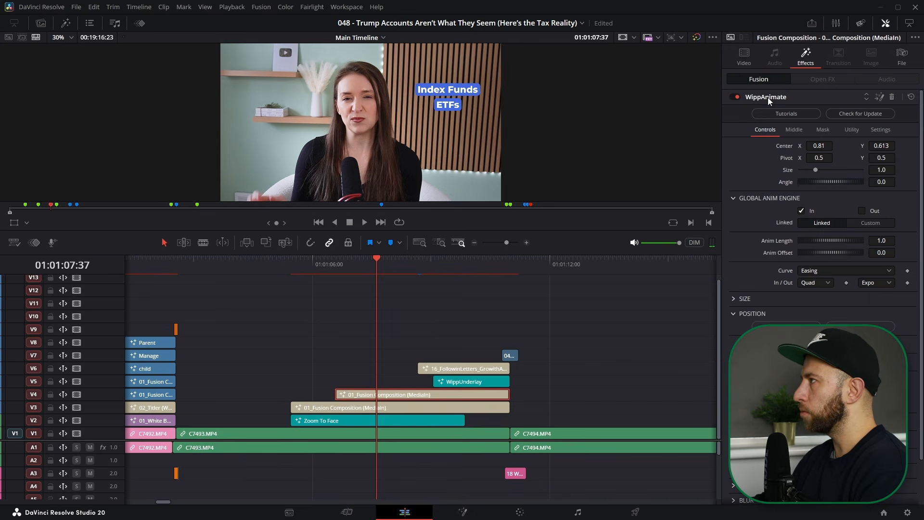
{"action": "left_click_drag", "start_coordinate": [368, 269], "coordinate": [495, 274]}
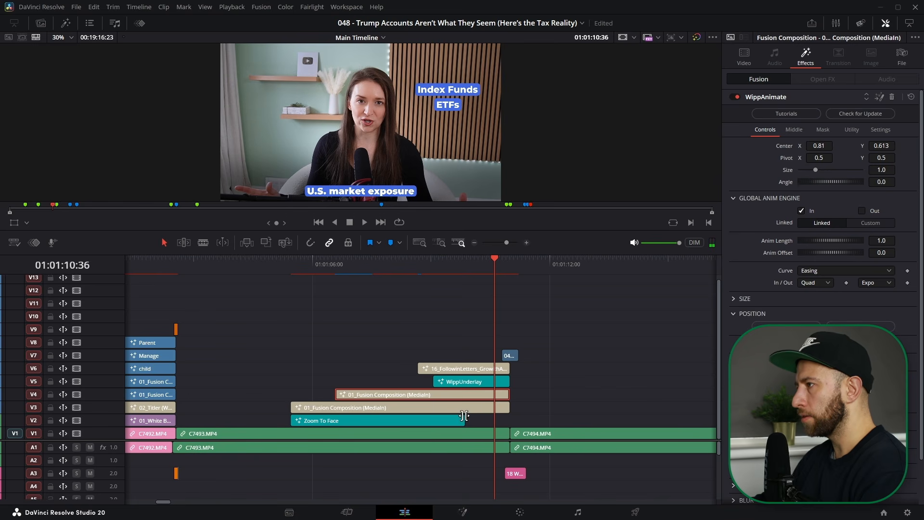
Select the WippUnderlay clip on V5, scrub through the end of its scene, and move the playhead to 01:01:16:55
{"action": "left_click", "coordinate": [483, 385]}
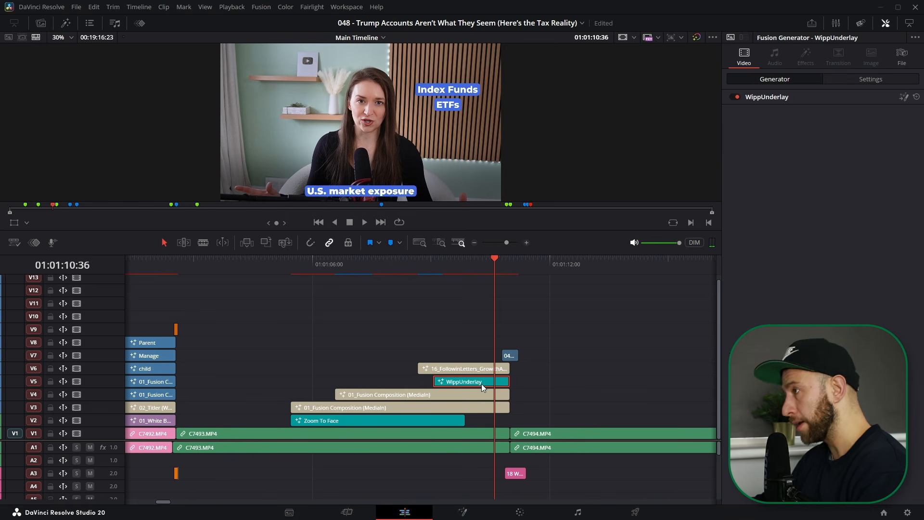
{"action": "left_click_drag", "start_coordinate": [506, 263], "coordinate": [515, 265]}
{"action": "scroll", "coordinate": [515, 265], "scroll_direction": "up", "scroll_amount": 4}
{"action": "left_click", "coordinate": [409, 267]}
{"action": "left_click_drag", "start_coordinate": [409, 268], "coordinate": [443, 267]}
{"action": "scroll", "coordinate": [440, 280], "scroll_direction": "down", "scroll_amount": 5}
{"action": "left_click", "coordinate": [382, 260]}
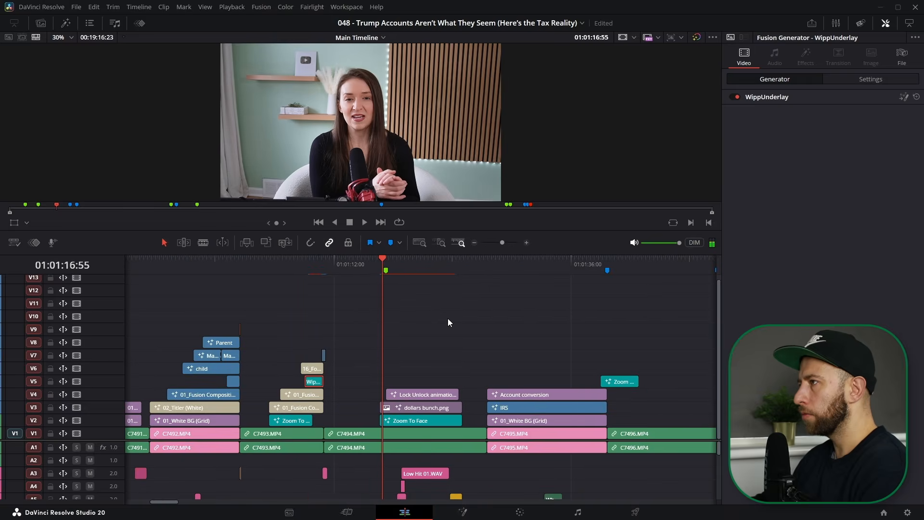
Scrub to 01:01:20:38, select the Lock Unlock animation green 3D.mp4 clip, and play the scene from its start
{"action": "left_click_drag", "start_coordinate": [381, 259], "coordinate": [419, 265]}
{"action": "scroll", "coordinate": [418, 263], "scroll_direction": "up", "scroll_amount": 2}
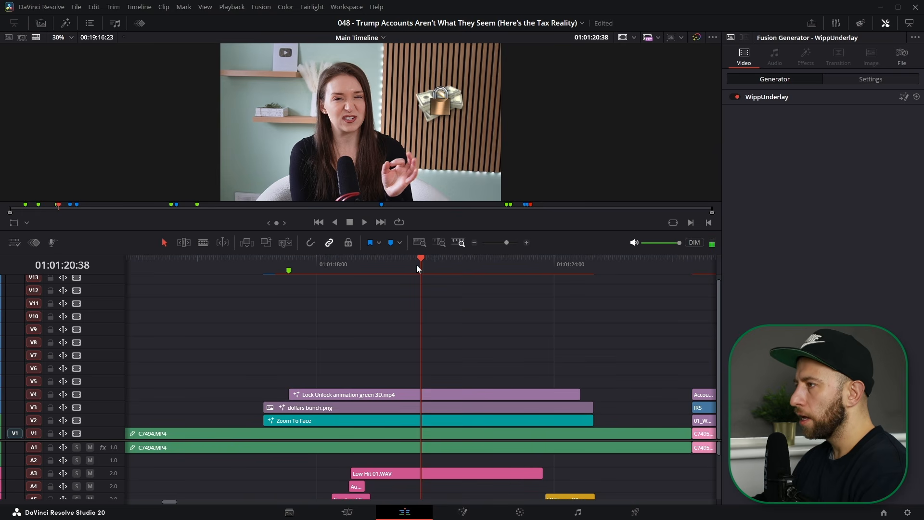
{"action": "left_click", "coordinate": [364, 396]}
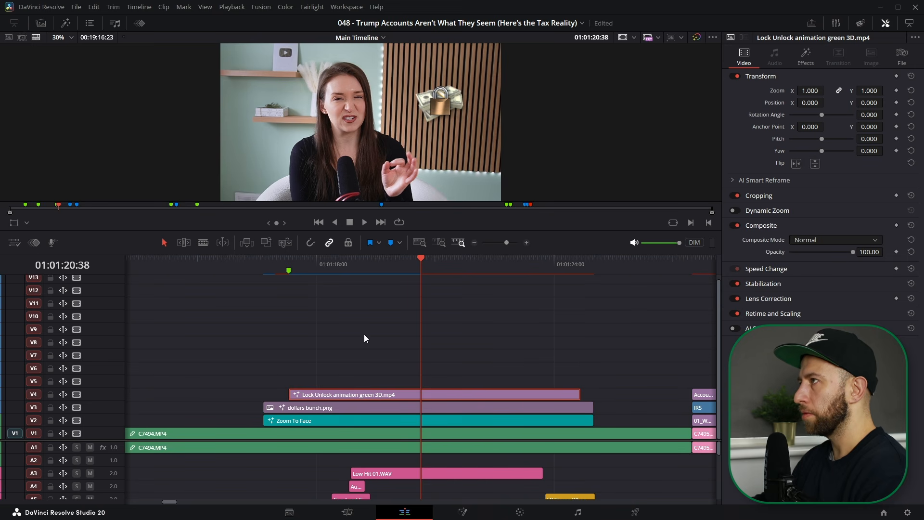
{"action": "left_click_drag", "start_coordinate": [304, 269], "coordinate": [292, 269]}
{"action": "key", "text": "space"}
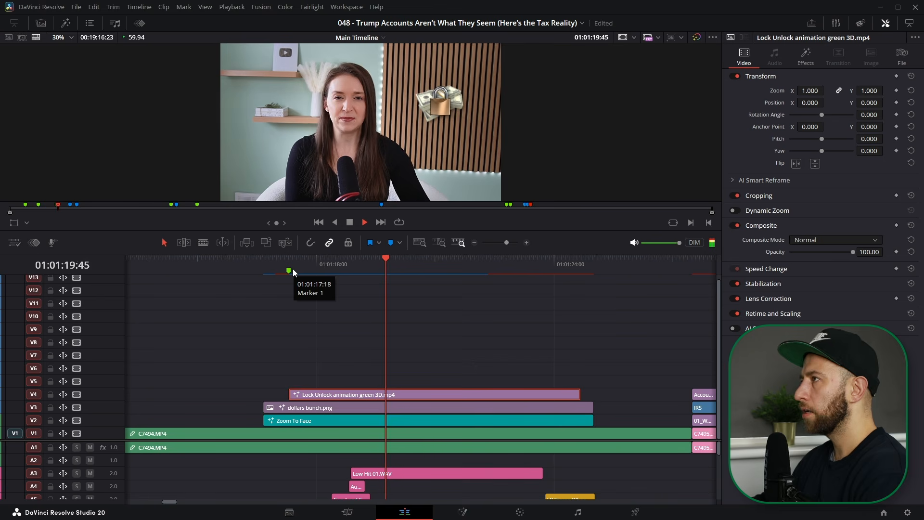
{"action": "key", "text": "space"}
Move to 01:01:17:24 and examine the WippAnimate settings of the dollars bunch.png clip on V3
{"action": "left_click_drag", "start_coordinate": [289, 265], "coordinate": [329, 273]}
{"action": "scroll", "coordinate": [258, 269], "scroll_direction": "up", "scroll_amount": 2}
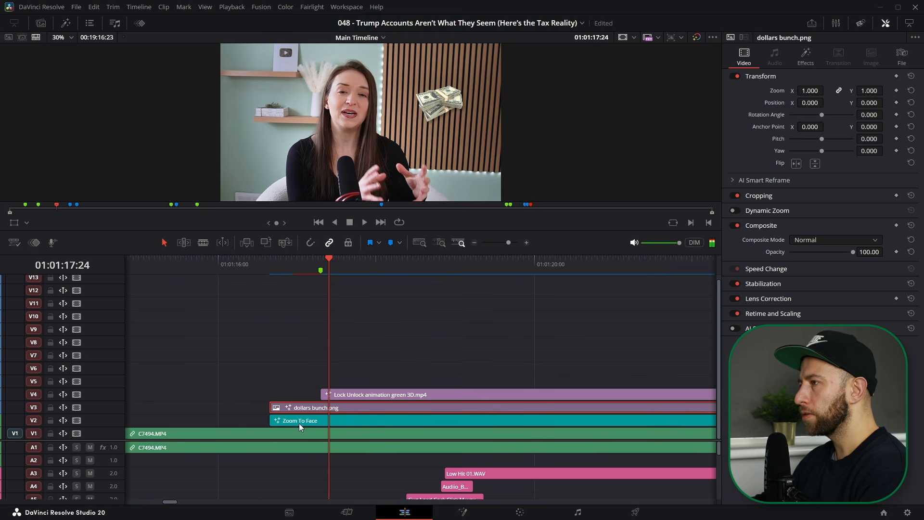
{"action": "left_click", "coordinate": [805, 55]}
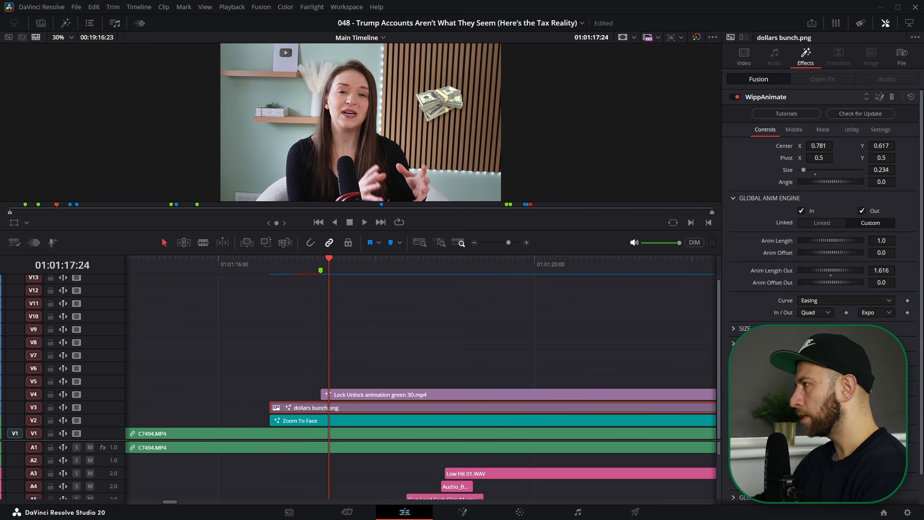
{"action": "scroll", "coordinate": [821, 241], "scroll_direction": "down", "scroll_amount": 2}
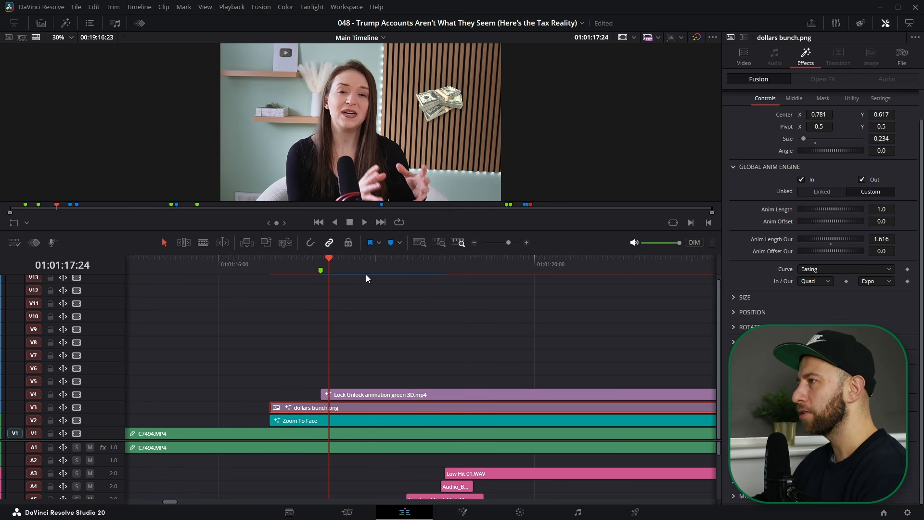
Scrub through the padlock's entrance to 01:01:18:23, inspect the padlock over the money up close, and refit the preview
{"action": "left_click_drag", "start_coordinate": [337, 261], "coordinate": [399, 268]}
{"action": "left_click", "coordinate": [319, 262]}
{"action": "left_click_drag", "start_coordinate": [320, 262], "coordinate": [407, 266]}
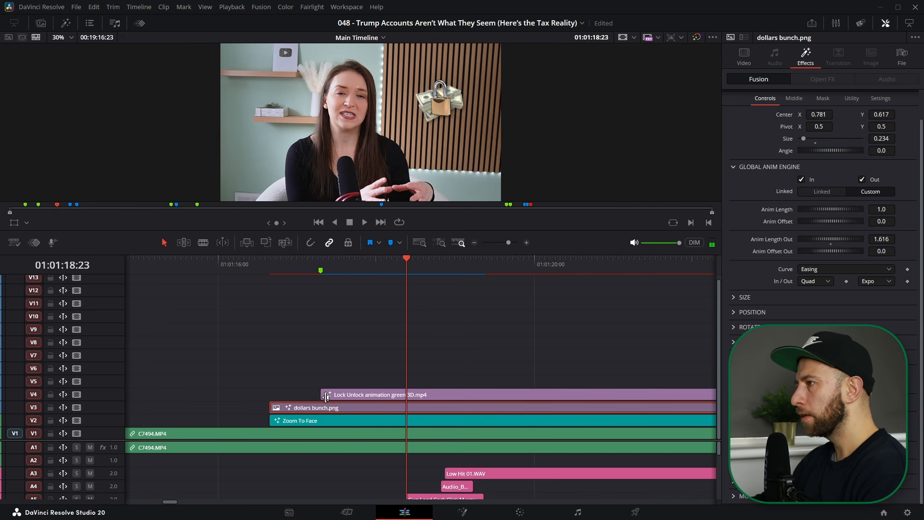
{"action": "scroll", "coordinate": [441, 108], "scroll_direction": "up", "scroll_amount": 5}
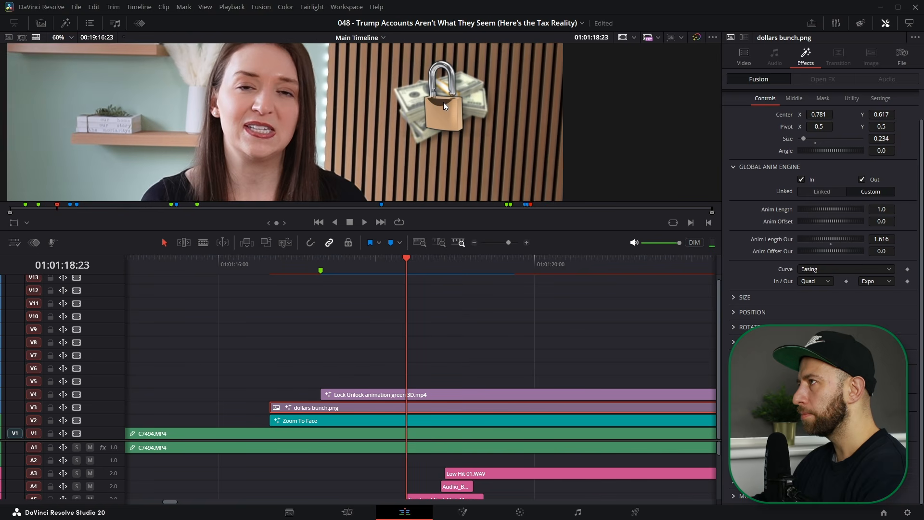
{"action": "scroll", "coordinate": [407, 129], "scroll_direction": "up", "scroll_amount": 3}
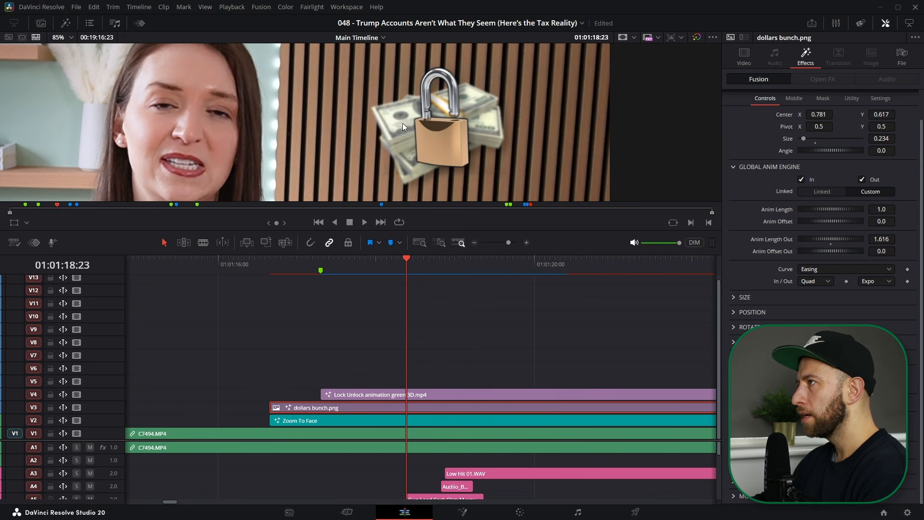
{"action": "scroll", "coordinate": [413, 137], "scroll_direction": "down", "scroll_amount": 3}
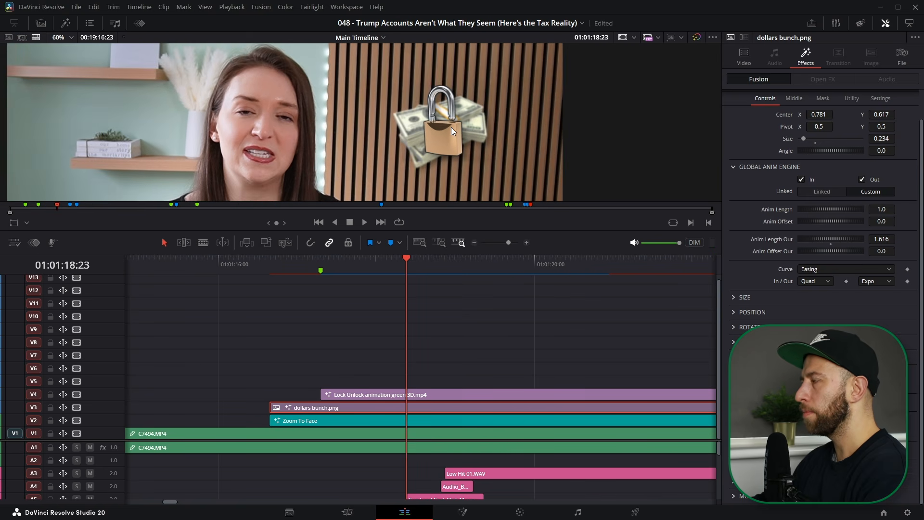
{"action": "scroll", "coordinate": [451, 127], "scroll_direction": "down", "scroll_amount": 3}
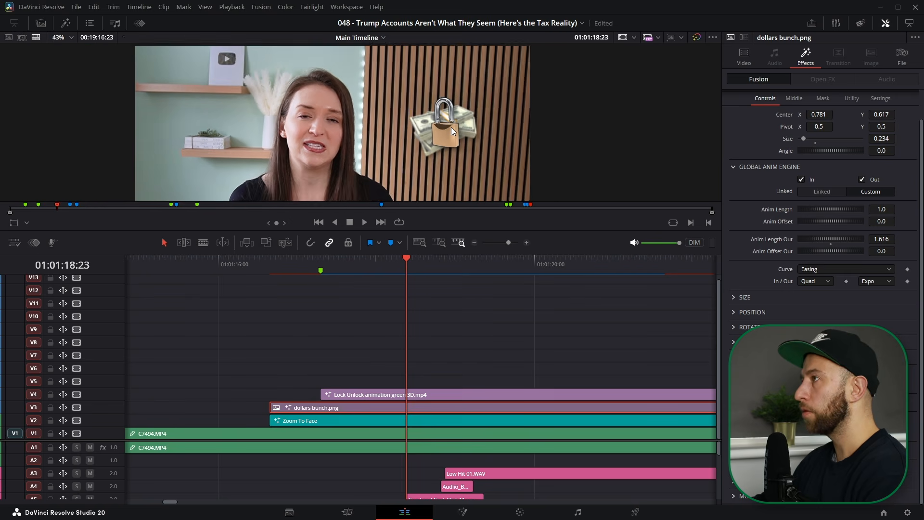
{"action": "key", "text": "shift+z"}
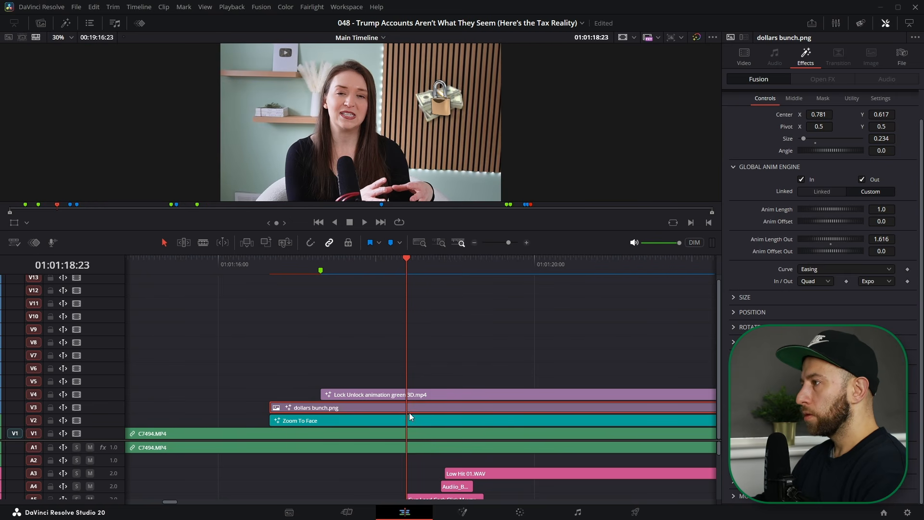
Open the padlock clip in Fusion at 01:01:18:48 and preview its Merge1 node in the first viewer
{"action": "left_click", "coordinate": [439, 267]}
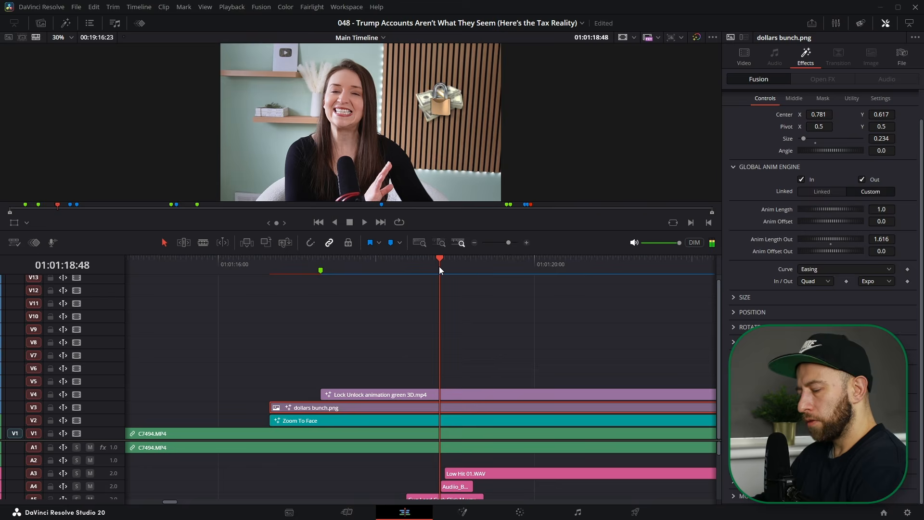
{"action": "key", "text": "shift+5"}
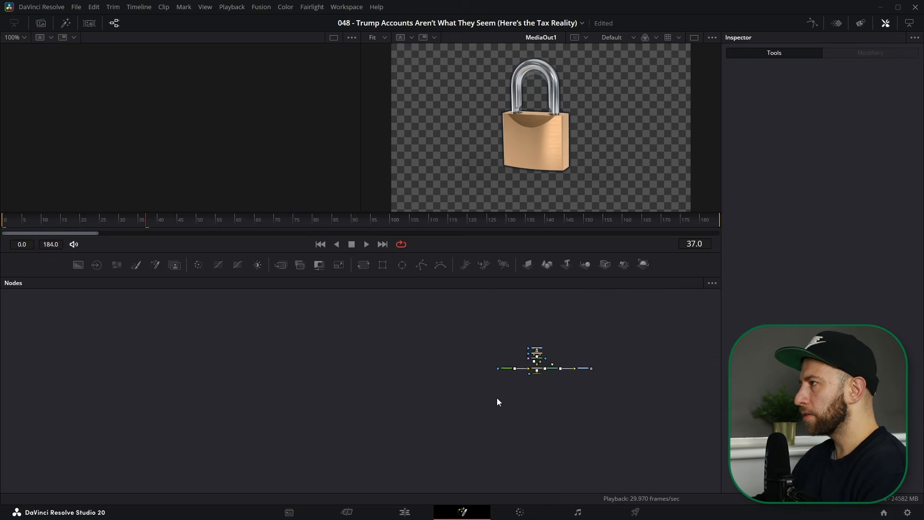
{"action": "left_click", "coordinate": [403, 426]}
{"action": "key", "text": "1"}
{"action": "scroll", "coordinate": [413, 381], "scroll_direction": "down", "scroll_amount": 2}
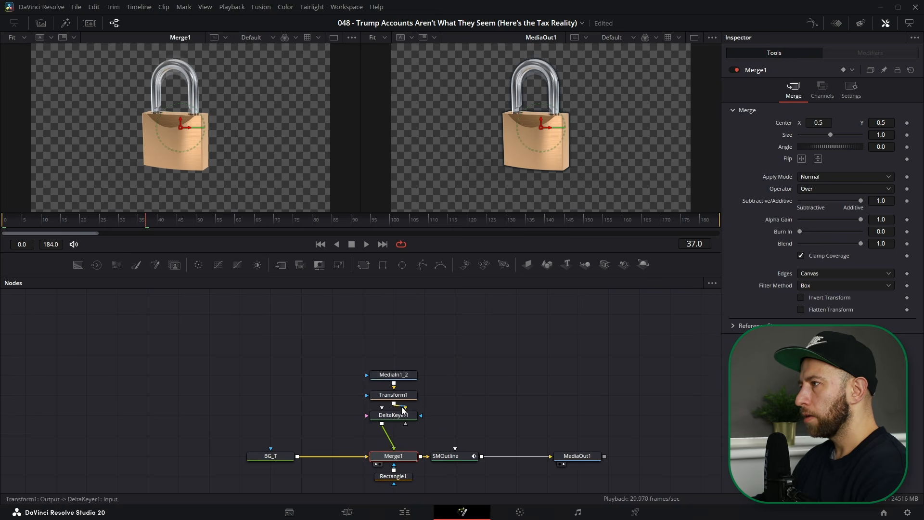
Preview the green-screen MediaIn1_2 source, scrub to frame 151, and compare it with the DeltaKeyer1 output
{"action": "left_click", "coordinate": [405, 374]}
{"action": "key", "text": "1"}
{"action": "left_click_drag", "start_coordinate": [143, 220], "coordinate": [589, 231]}
{"action": "left_click", "coordinate": [396, 417]}
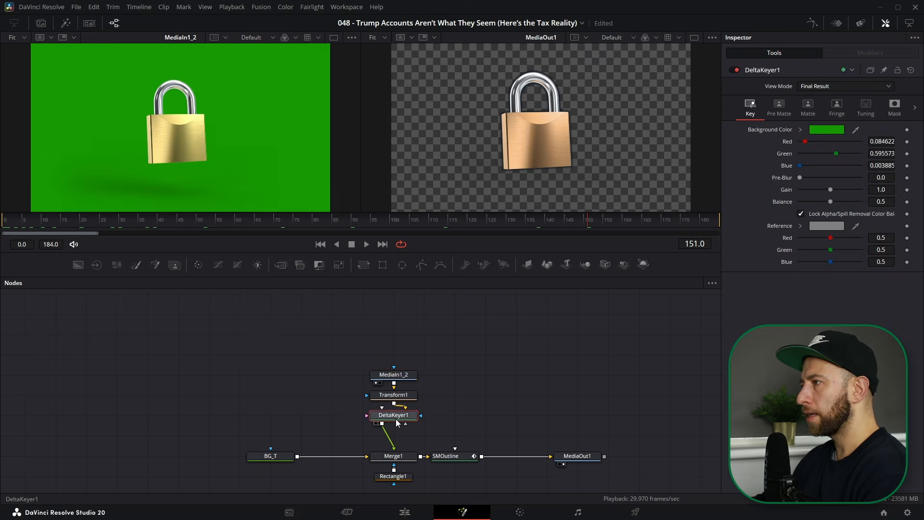
{"action": "key", "text": "1"}
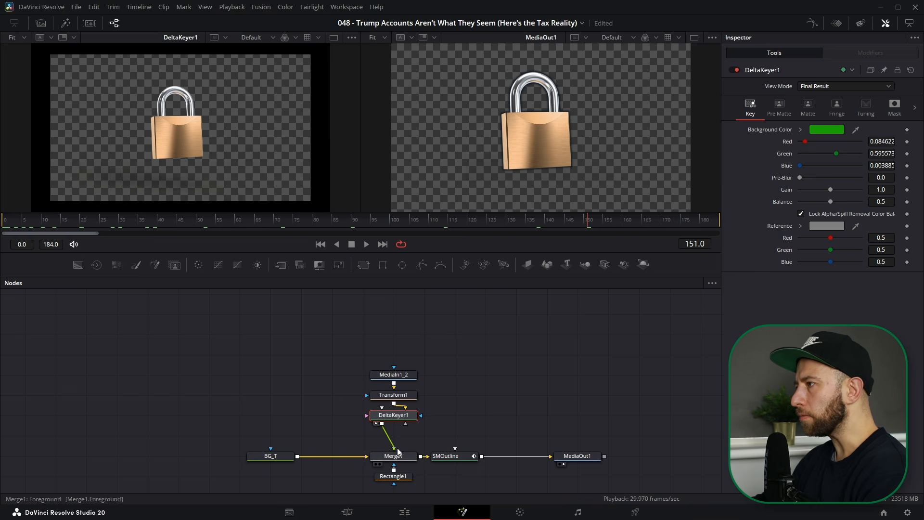
Examine the Transform1 and SMOutline node settings and inspect the keyed padlock's edge up close
{"action": "left_click", "coordinate": [402, 396]}
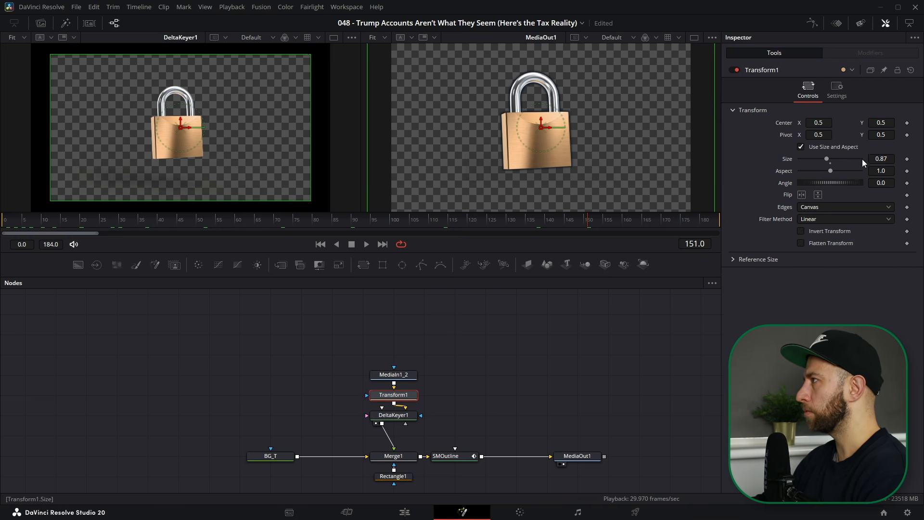
{"action": "left_click", "coordinate": [449, 457]}
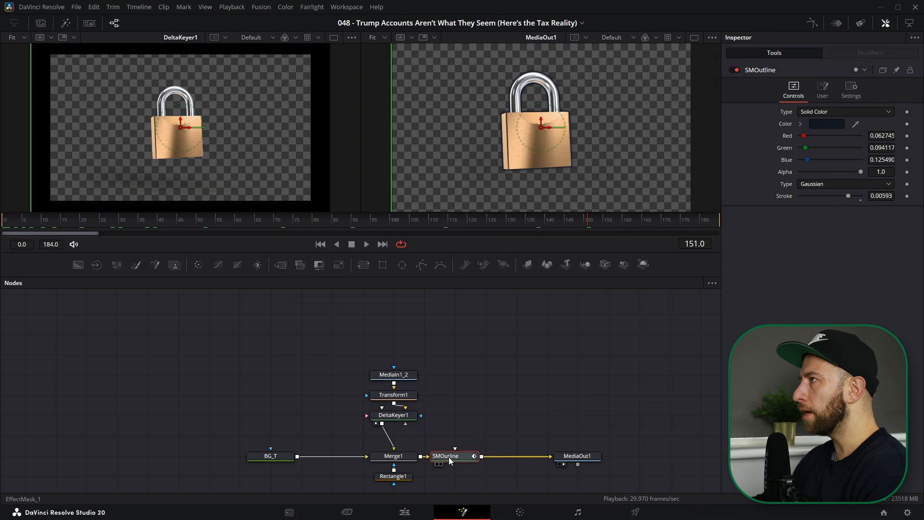
{"action": "left_click_drag", "start_coordinate": [478, 409], "coordinate": [472, 409]}
{"action": "scroll", "coordinate": [159, 140], "scroll_direction": "up", "scroll_amount": 5}
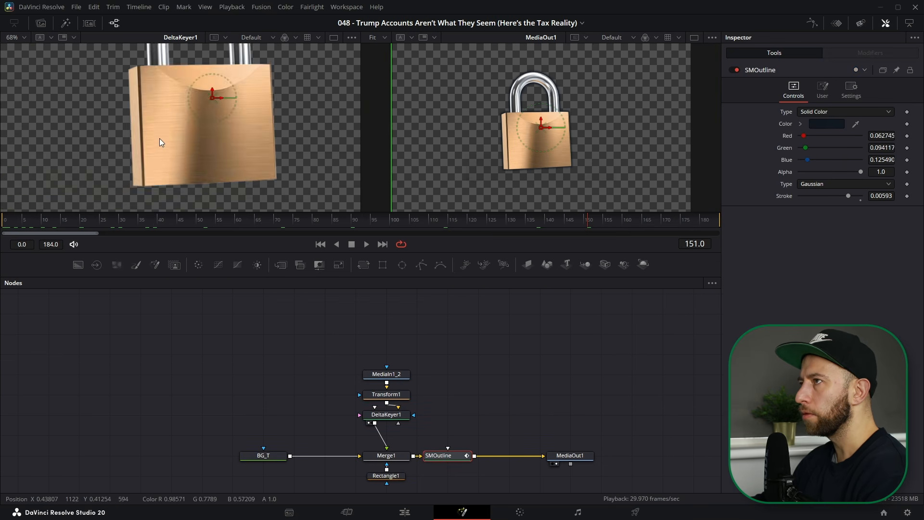
Preview the SMOutline node in the first viewer and inspect the padlock's outlined edge and the tools the group contains
{"action": "scroll", "coordinate": [161, 124], "scroll_direction": "down", "scroll_amount": 5}
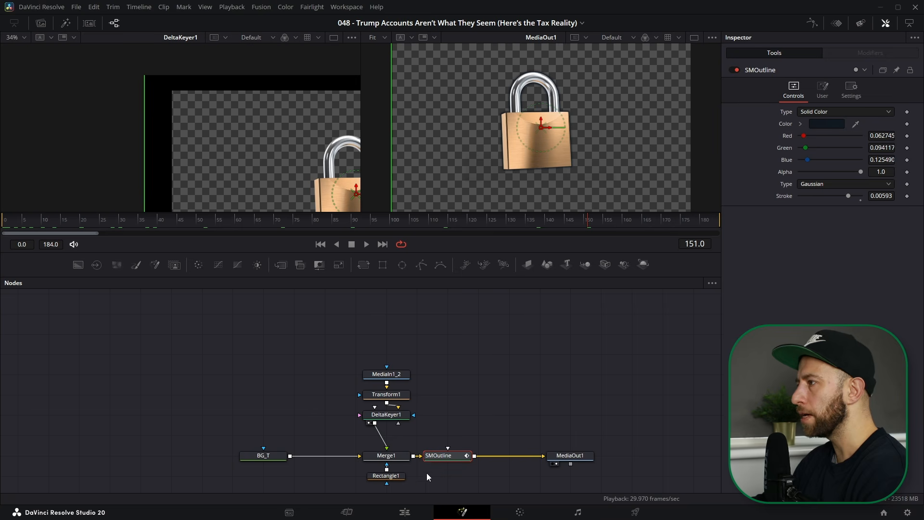
{"action": "key", "text": "1"}
{"action": "scroll", "coordinate": [156, 117], "scroll_direction": "up", "scroll_amount": 6}
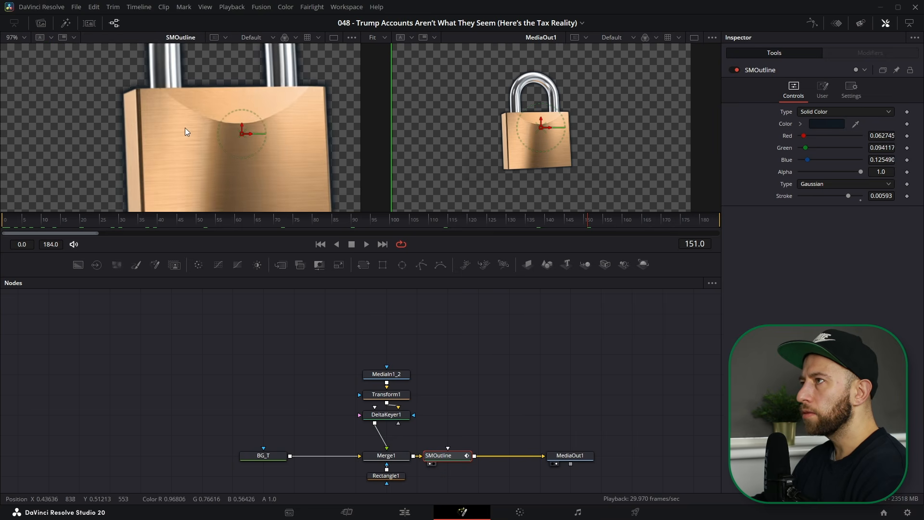
{"action": "left_click_drag", "start_coordinate": [128, 100], "coordinate": [158, 121]}
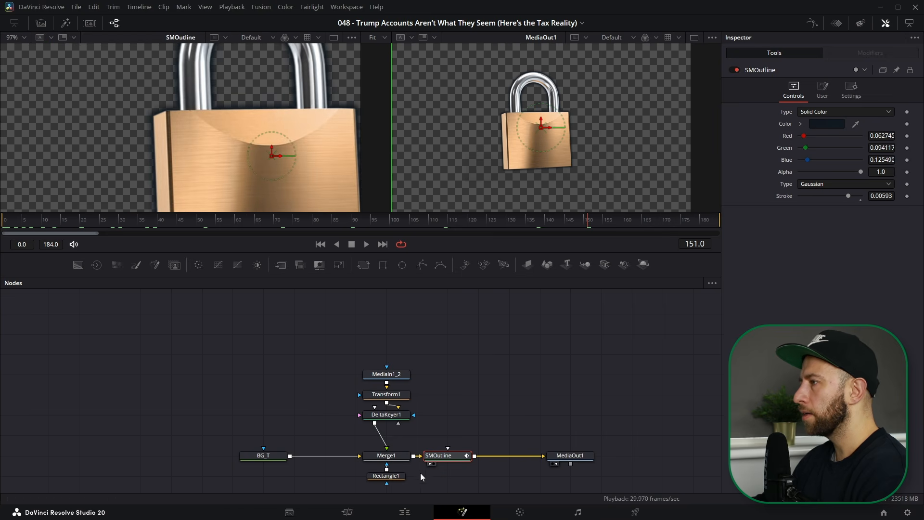
{"action": "mouse_move", "coordinate": [455, 455]}
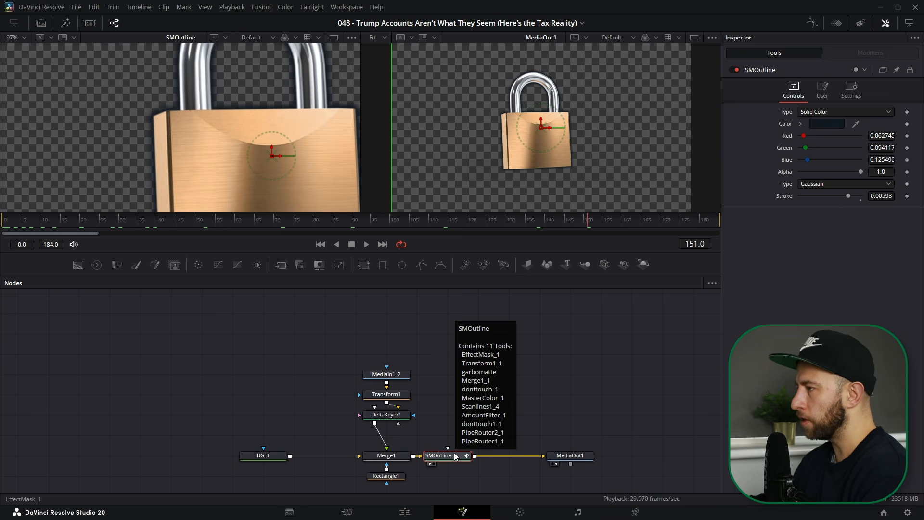
{"action": "left_click", "coordinate": [444, 365]}
{"action": "left_click", "coordinate": [449, 457]}
{"action": "scroll", "coordinate": [450, 457], "scroll_direction": "up", "scroll_amount": 3}
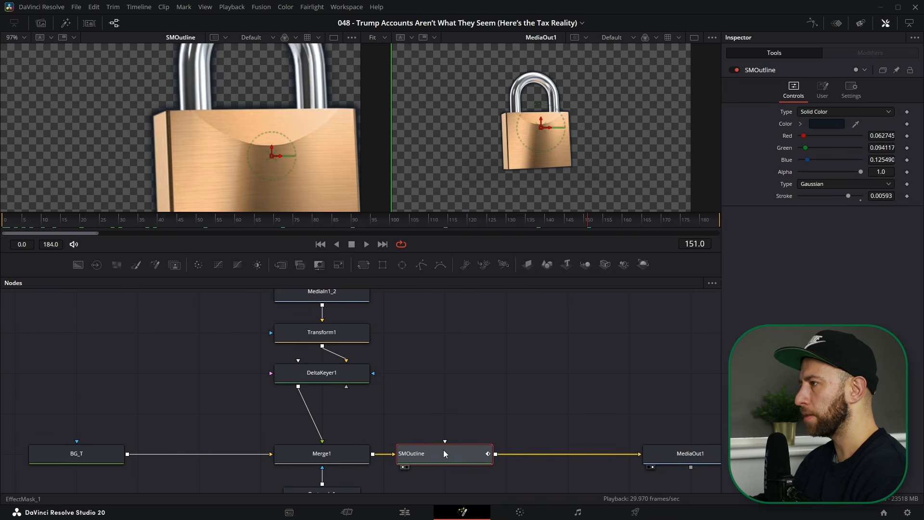
Return to the timeline and scrub through the piggy bank and IRA animation to 01:01:33:36
{"action": "key", "text": "shift+4"}
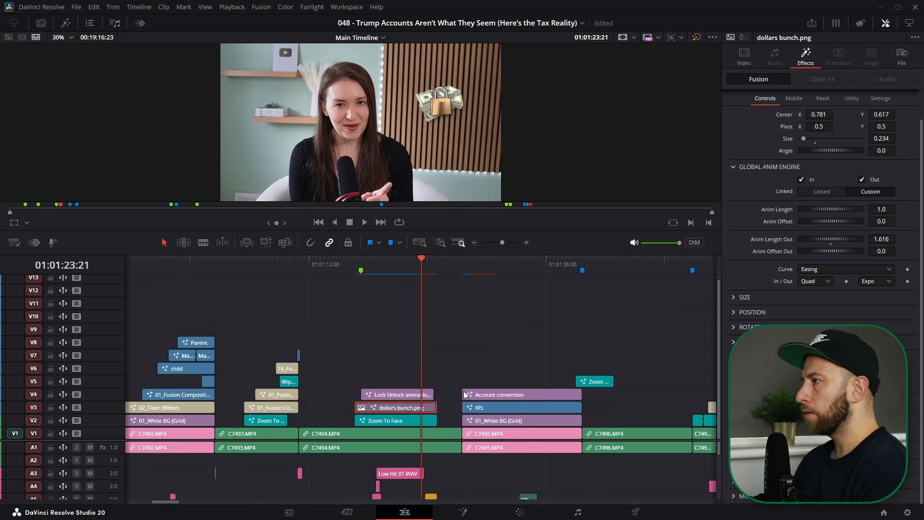
{"action": "scroll", "coordinate": [426, 288], "scroll_direction": "up", "scroll_amount": 2}
{"action": "left_click_drag", "start_coordinate": [422, 267], "coordinate": [567, 290]}
{"action": "scroll", "coordinate": [568, 290], "scroll_direction": "right", "scroll_amount": 3}
{"action": "left_click_drag", "start_coordinate": [332, 265], "coordinate": [510, 283]}
{"action": "scroll", "coordinate": [509, 283], "scroll_direction": "down", "scroll_amount": 4}
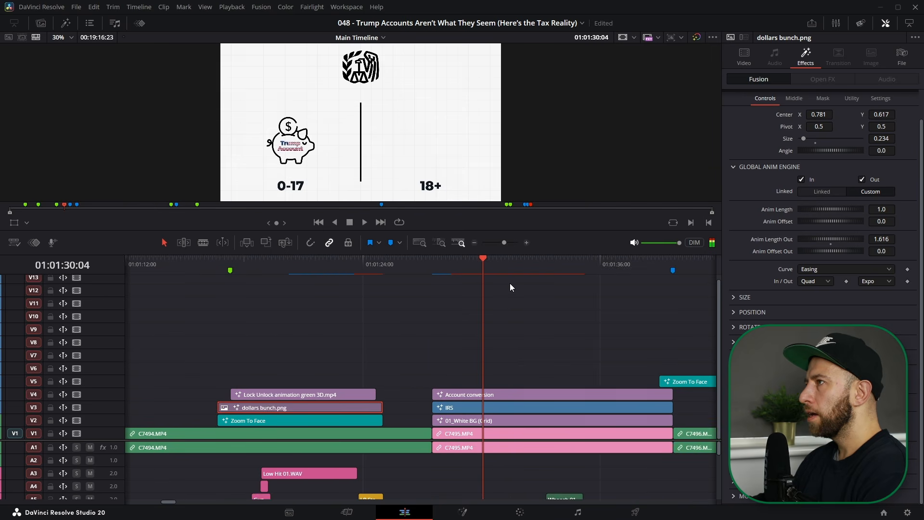
{"action": "left_click_drag", "start_coordinate": [448, 270], "coordinate": [484, 273]}
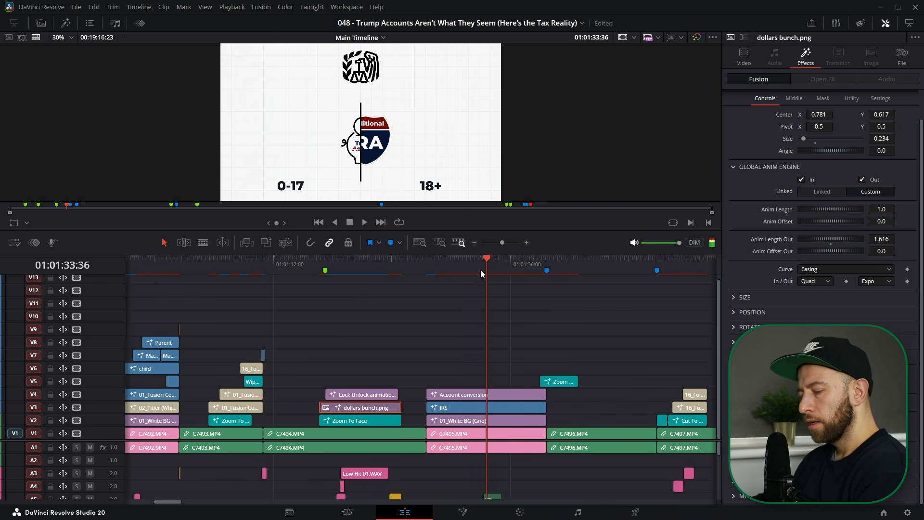
Open the Account conversion composition in Fusion at 01:01:33:36
{"action": "left_click", "coordinate": [475, 413]}
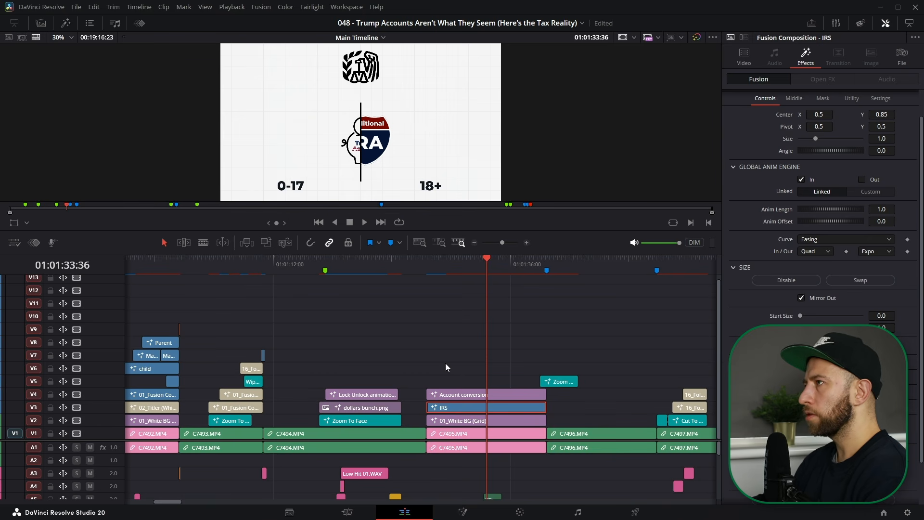
{"action": "left_click", "coordinate": [483, 394]}
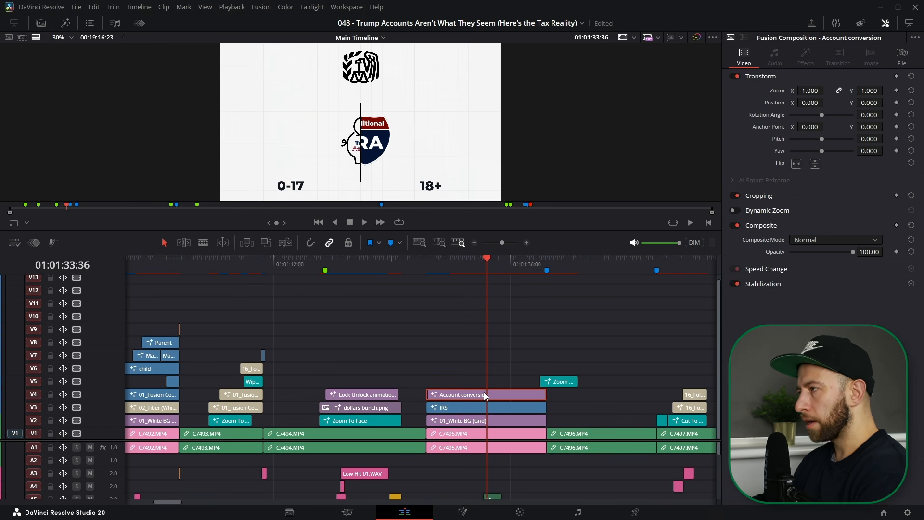
{"action": "key", "text": "shift+5"}
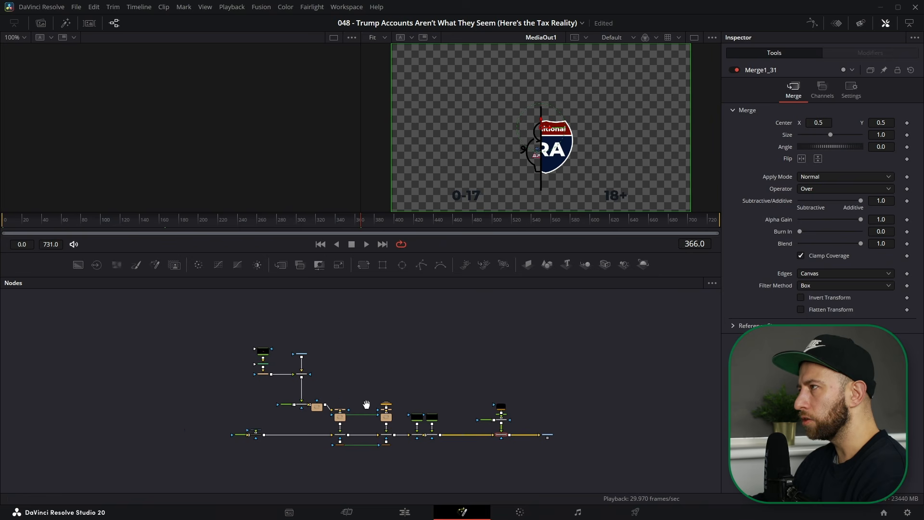
Examine the transform controls and the X and Y animation modifier of the Pal_X_Y_Movement node
{"action": "scroll", "coordinate": [285, 421], "scroll_direction": "up", "scroll_amount": 8}
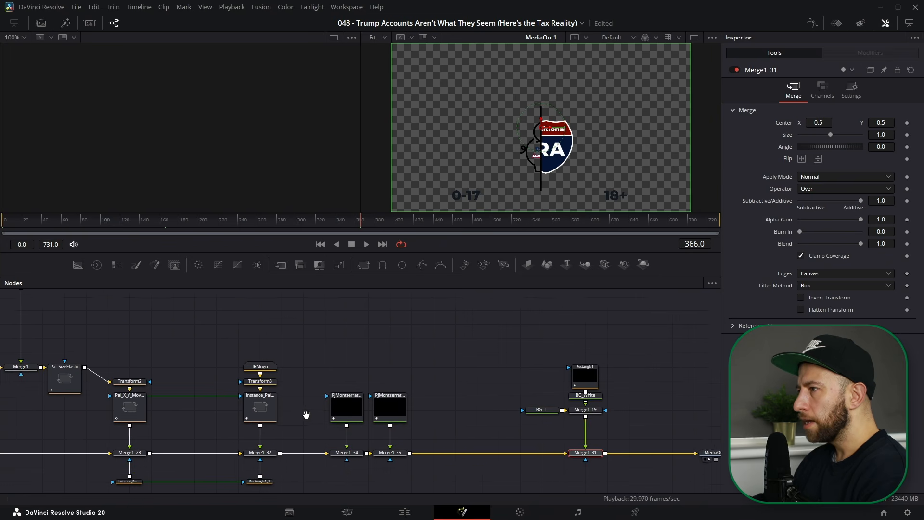
{"action": "scroll", "coordinate": [330, 386], "scroll_direction": "up", "scroll_amount": 4}
{"action": "left_click", "coordinate": [355, 380]}
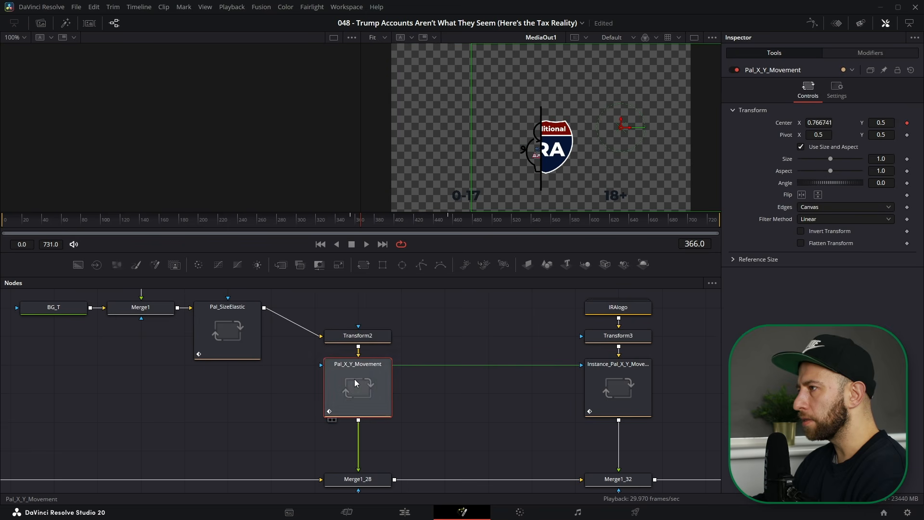
{"action": "left_click", "coordinate": [881, 56]}
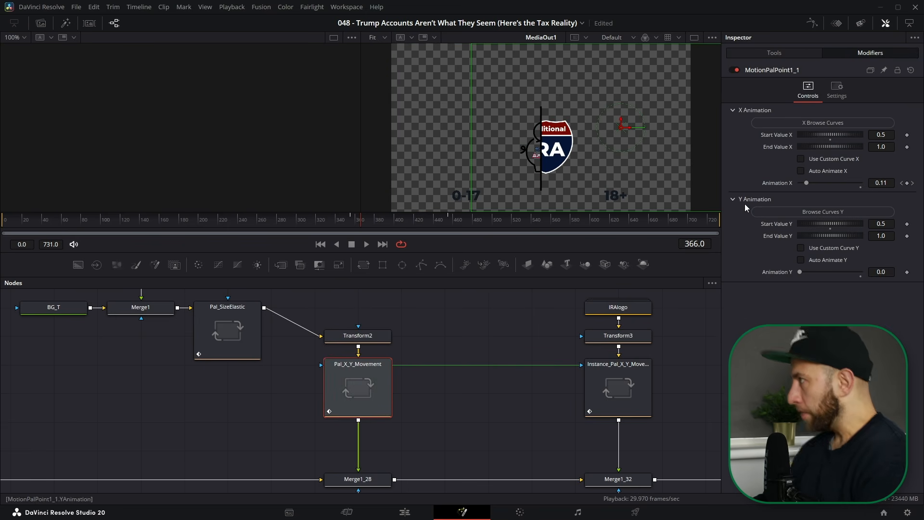
Scrub through the piggy bank's change into the IRA logo up to frame 404
{"action": "scroll", "coordinate": [509, 341], "scroll_direction": "down", "scroll_amount": 5}
{"action": "left_click_drag", "start_coordinate": [498, 336], "coordinate": [303, 389]}
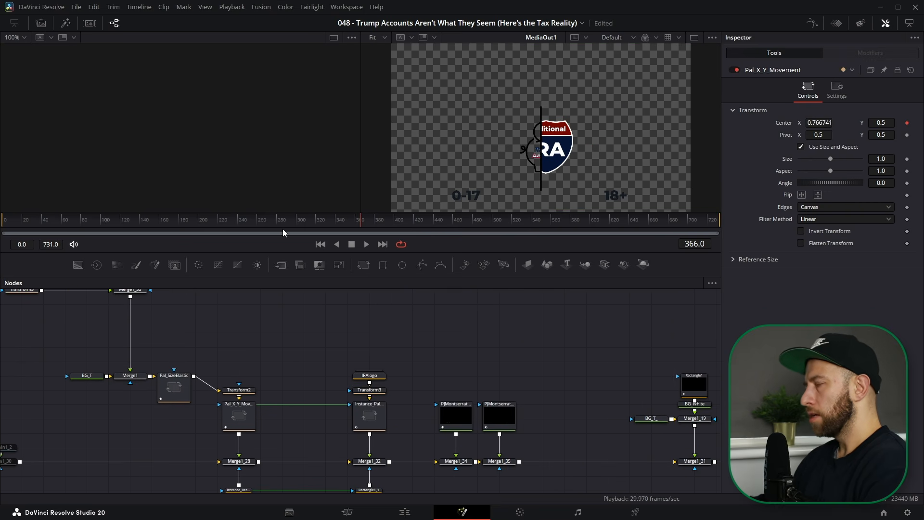
{"action": "left_click_drag", "start_coordinate": [288, 220], "coordinate": [259, 220]}
{"action": "left_click_drag", "start_coordinate": [318, 221], "coordinate": [398, 221]}
{"action": "left_click_drag", "start_coordinate": [429, 365], "coordinate": [375, 361]}
{"action": "left_click_drag", "start_coordinate": [481, 406], "coordinate": [471, 403]}
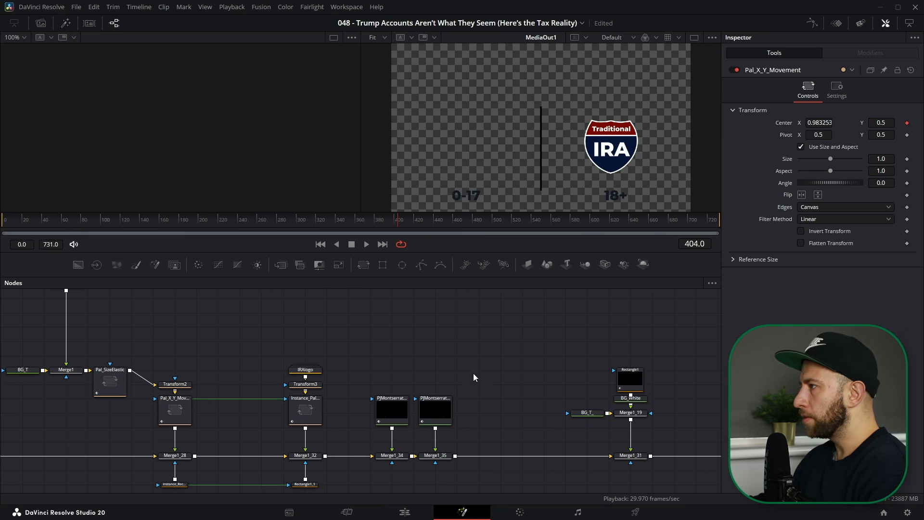
Examine the Rectangle1 settings of the divider line and the PJMontserrat_Black text node of the piggy bank label
{"action": "left_click", "coordinate": [632, 389]}
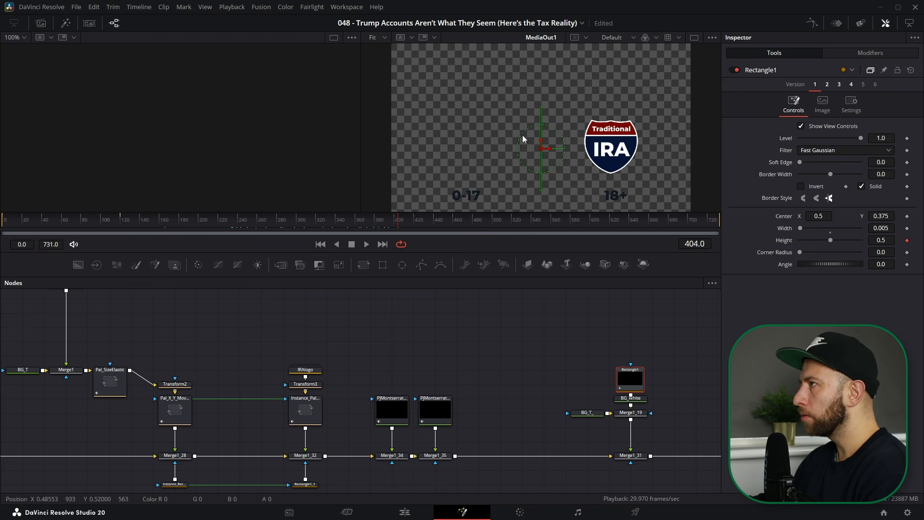
{"action": "left_click", "coordinate": [551, 356]}
{"action": "left_click_drag", "start_coordinate": [454, 362], "coordinate": [674, 328]}
{"action": "left_click_drag", "start_coordinate": [423, 349], "coordinate": [417, 449]}
{"action": "scroll", "coordinate": [304, 403], "scroll_direction": "up", "scroll_amount": 3}
{"action": "scroll", "coordinate": [202, 342], "scroll_direction": "up", "scroll_amount": 3}
{"action": "left_click", "coordinate": [201, 342]}
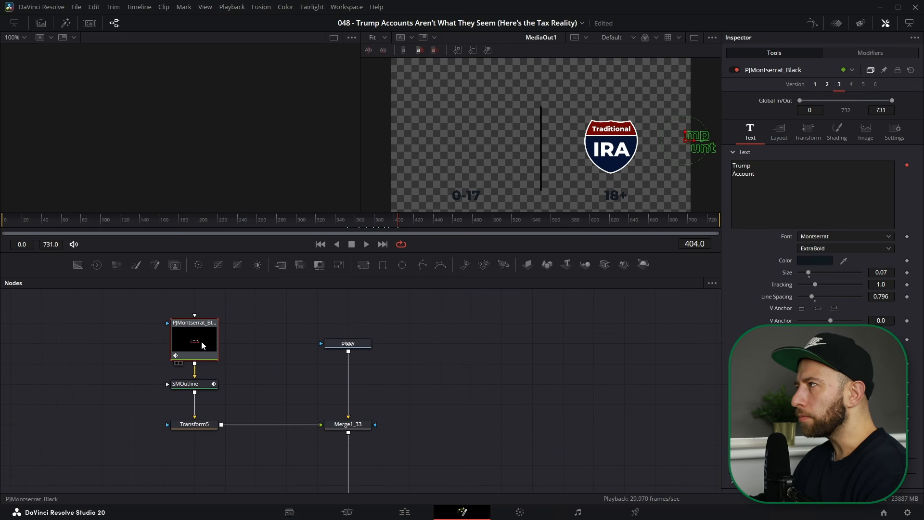
Scrub back to frame 365 and compare the Instance_Rectangle1_1 and Rectangle1_1 masks that reveal the piggy bank and IRA logo
{"action": "left_click_drag", "start_coordinate": [320, 411], "coordinate": [110, 312]}
{"action": "left_click_drag", "start_coordinate": [296, 440], "coordinate": [322, 329]}
{"action": "scroll", "coordinate": [326, 361], "scroll_direction": "down", "scroll_amount": 3}
{"action": "left_click_drag", "start_coordinate": [430, 367], "coordinate": [386, 351]}
{"action": "scroll", "coordinate": [336, 420], "scroll_direction": "up", "scroll_amount": 3}
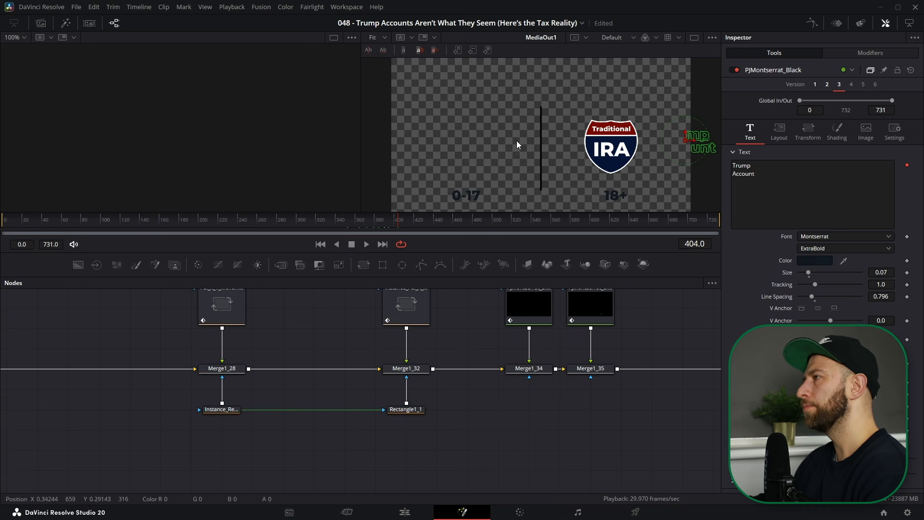
{"action": "left_click_drag", "start_coordinate": [430, 222], "coordinate": [362, 224]}
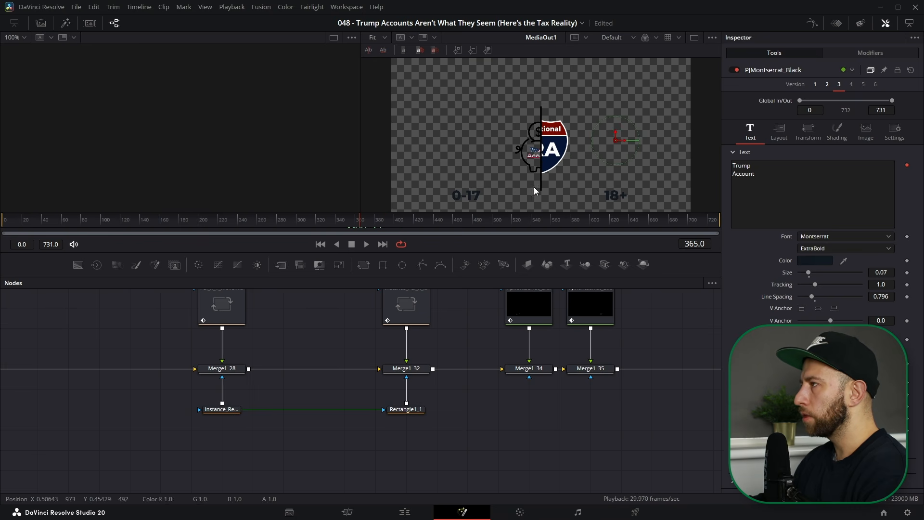
{"action": "scroll", "coordinate": [539, 178], "scroll_direction": "up", "scroll_amount": 2}
{"action": "left_click", "coordinate": [217, 413]}
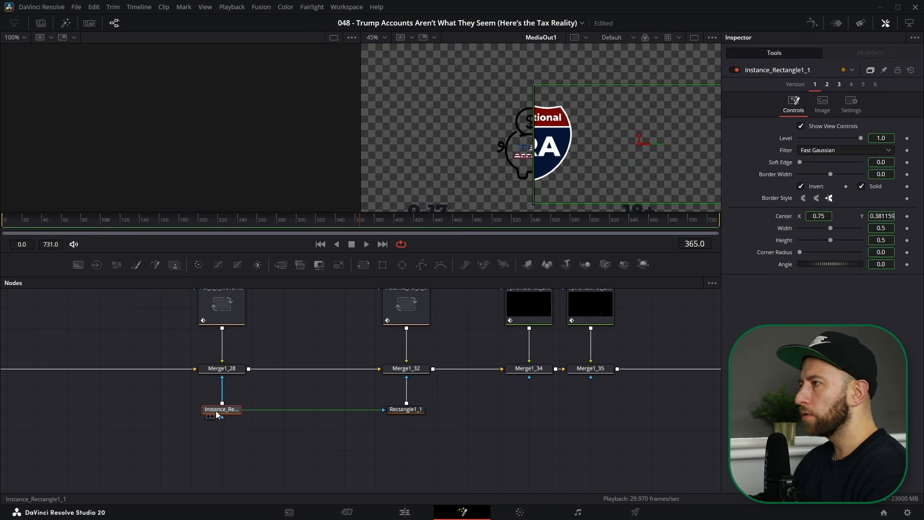
{"action": "left_click", "coordinate": [400, 411]}
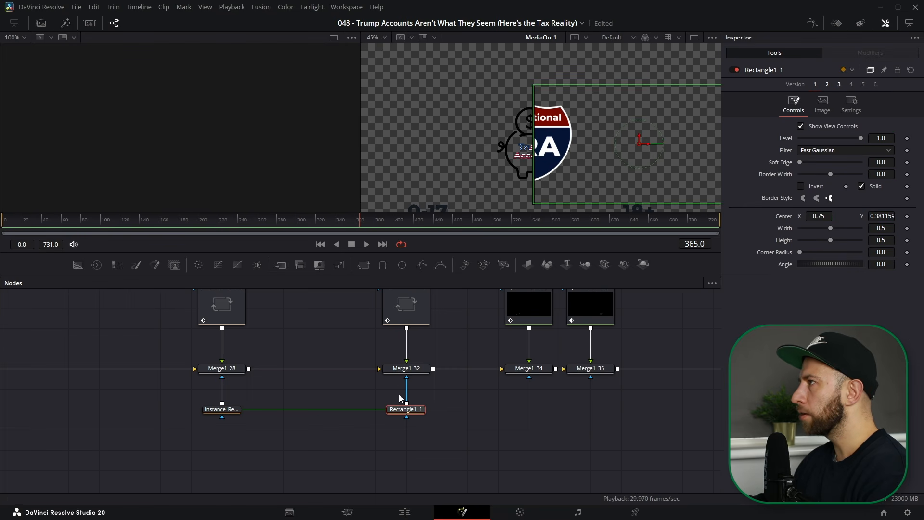
{"action": "scroll", "coordinate": [570, 143], "scroll_direction": "down", "scroll_amount": 2}
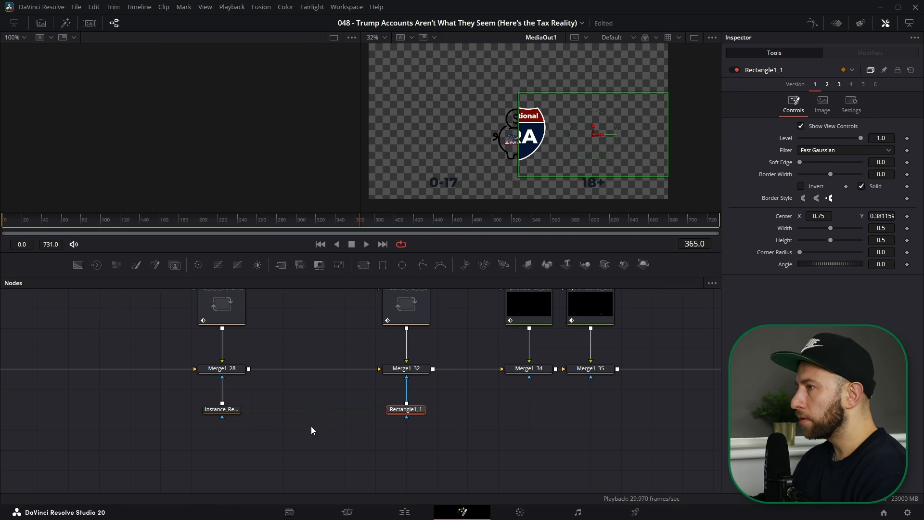
View the reinstancing option for Instance_Rectangle1_1's Invert setting, dismiss it and reselect the original Rectangle1_1 mask
{"action": "left_click_drag", "start_coordinate": [221, 415], "coordinate": [245, 441]}
{"action": "left_click", "coordinate": [226, 410]}
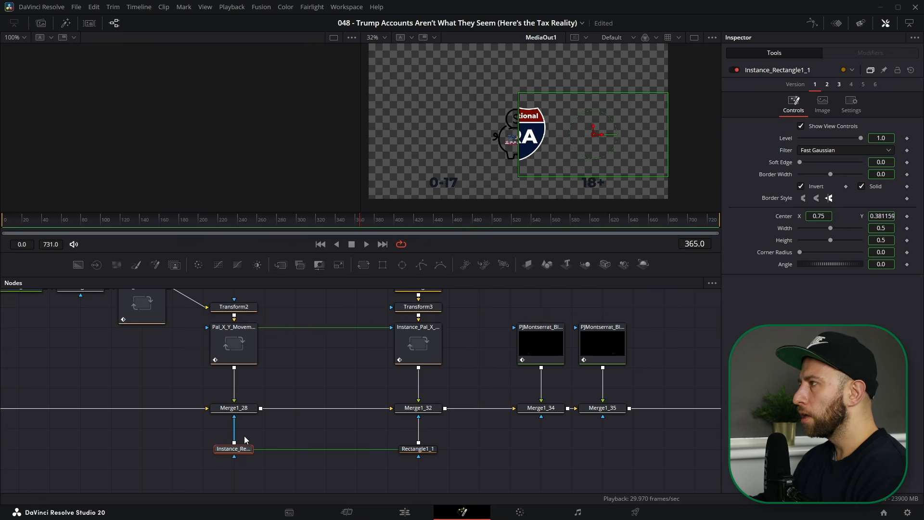
{"action": "right_click", "coordinate": [801, 186]}
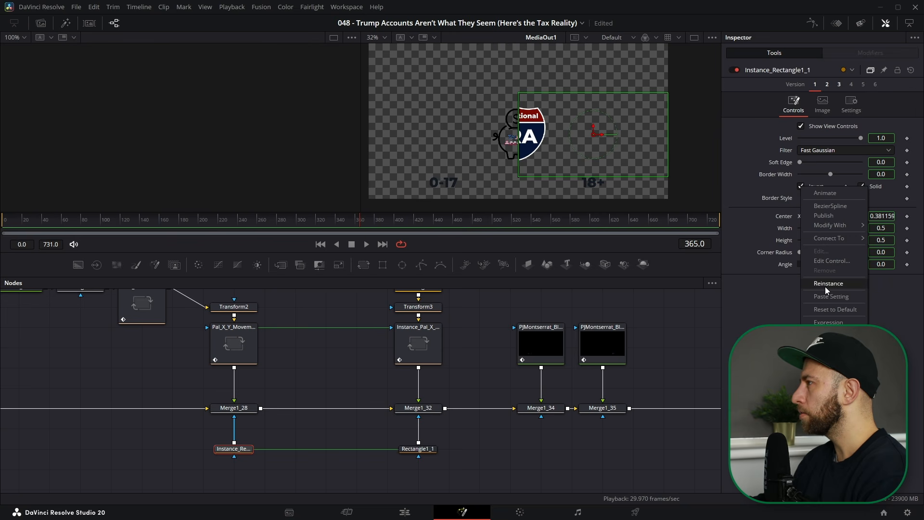
{"action": "left_click", "coordinate": [701, 366]}
{"action": "left_click", "coordinate": [420, 452]}
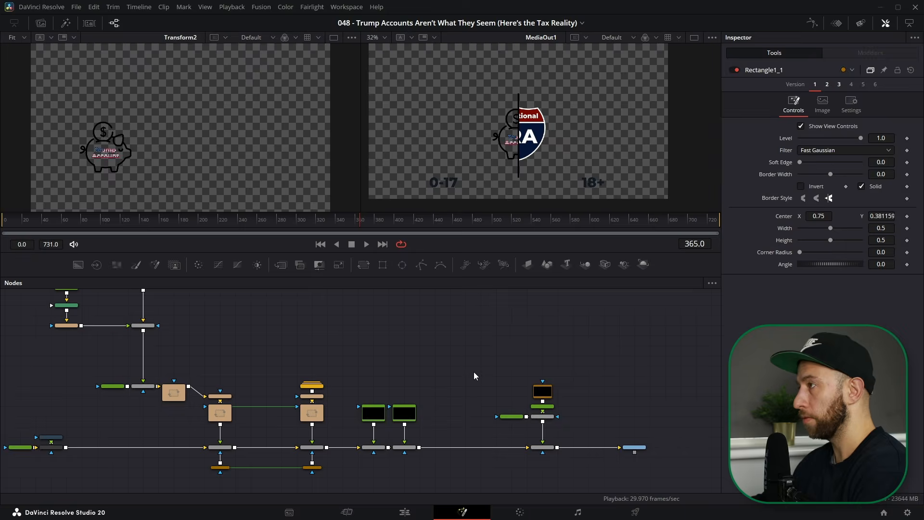
Return to the timeline and play the footage following the Account conversion clip to 01:01:40:36
{"action": "key", "text": "shift+4"}
{"action": "key", "text": "ctrl+minus"}
{"action": "key", "text": "ctrl+minus"}
{"action": "key", "text": "ctrl+equal"}
{"action": "key", "text": "ctrl+equal"}
{"action": "mouse_move", "coordinate": [488, 265]}
{"action": "left_mouse_down"}
{"action": "mouse_move", "coordinate": [474, 284]}
{"action": "mouse_move", "coordinate": [478, 258]}
{"action": "mouse_move", "coordinate": [490, 263]}
{"action": "left_mouse_up"}
{"action": "key", "text": "space"}
{"action": "key", "text": "space"}
{"action": "key", "text": "ctrl+minus"}
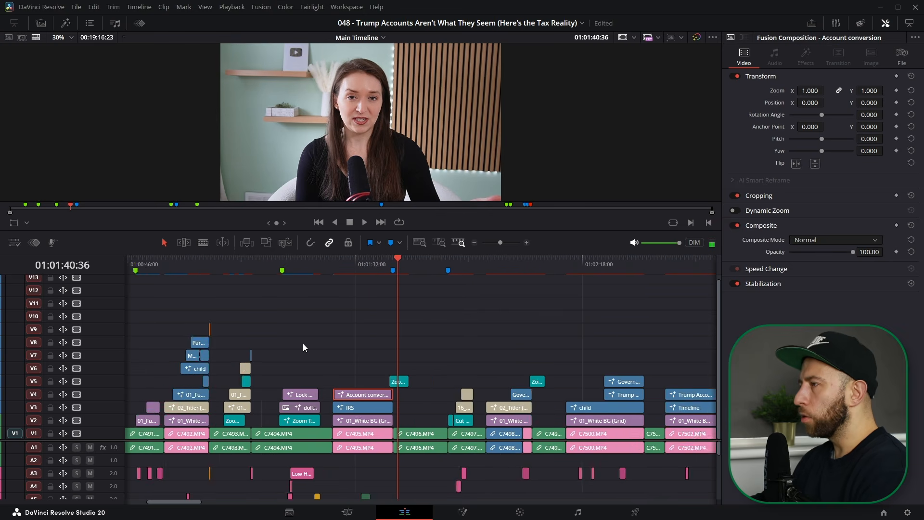
Scrub through the Account conversion animation from 01:01:28:01 to 01:01:38:07
{"action": "key", "text": "ctrl+equal"}
{"action": "key", "text": "ctrl+equal"}
{"action": "scroll", "coordinate": [261, 360], "scroll_direction": "left", "scroll_amount": 4}
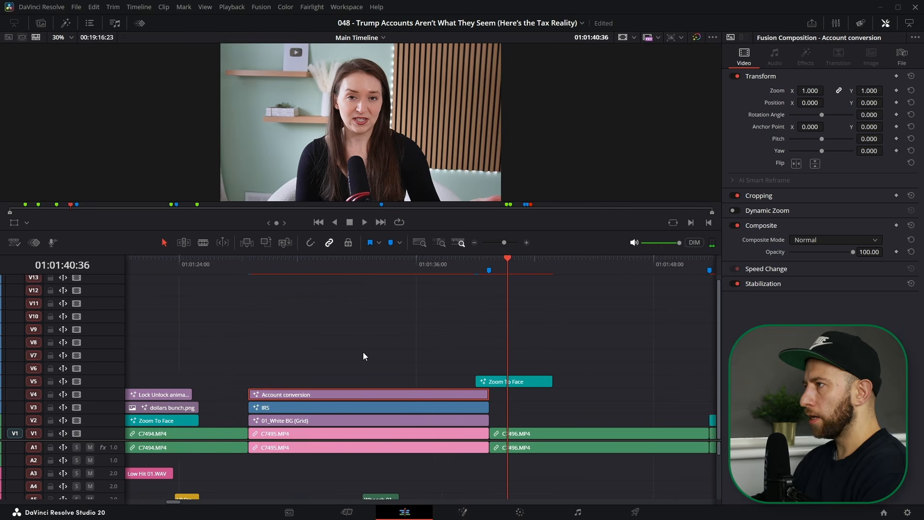
{"action": "left_click_drag", "start_coordinate": [275, 266], "coordinate": [285, 267]}
{"action": "key", "text": "ctrl+minus"}
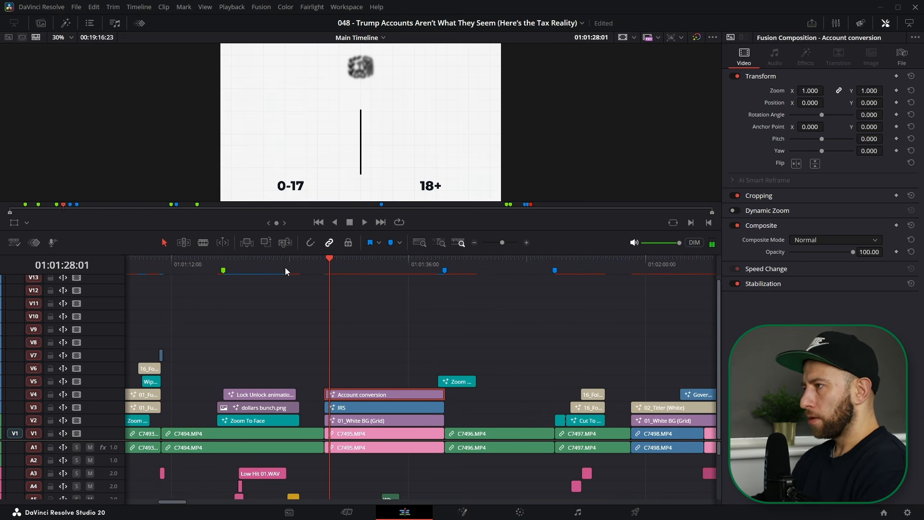
{"action": "left_click_drag", "start_coordinate": [363, 262], "coordinate": [429, 264]}
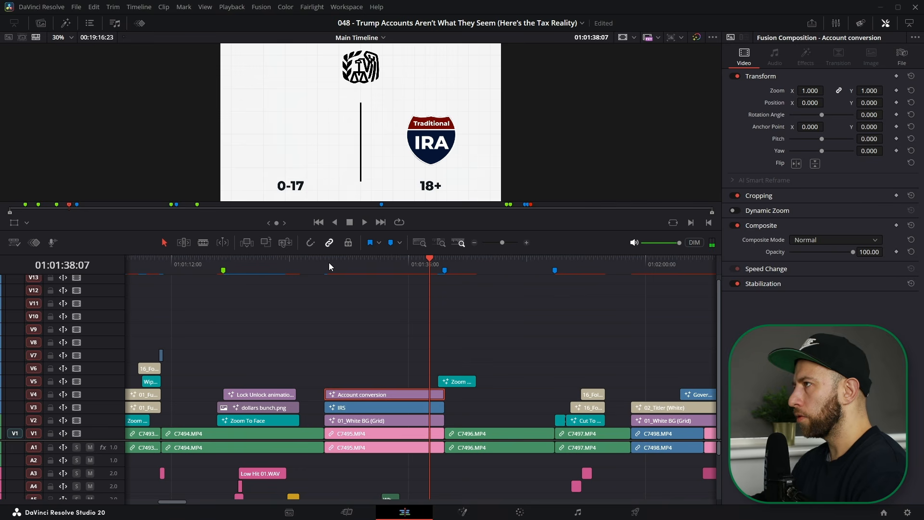
Try the Render in Place settings for the Account conversion clip with the Avid DNxHR codec, and cancel without rendering
{"action": "right_click", "coordinate": [377, 394]}
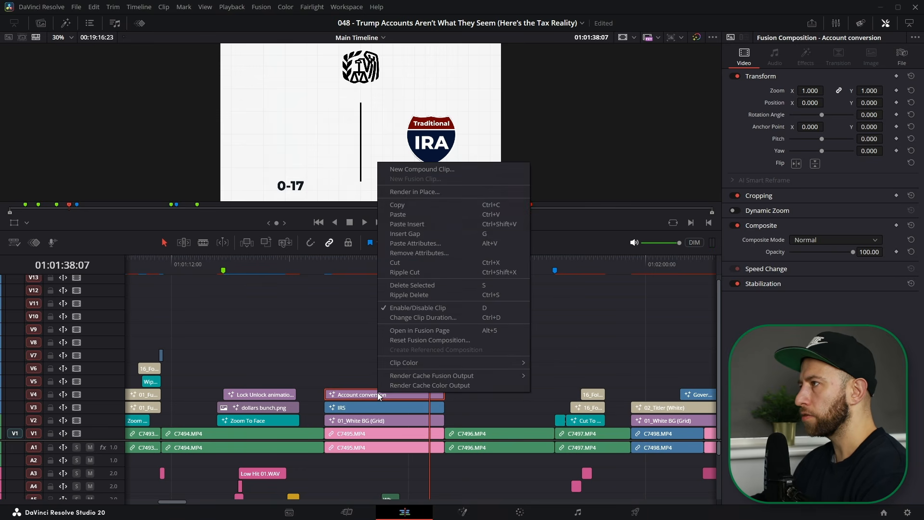
{"action": "left_click", "coordinate": [420, 191]}
{"action": "left_click", "coordinate": [443, 197]}
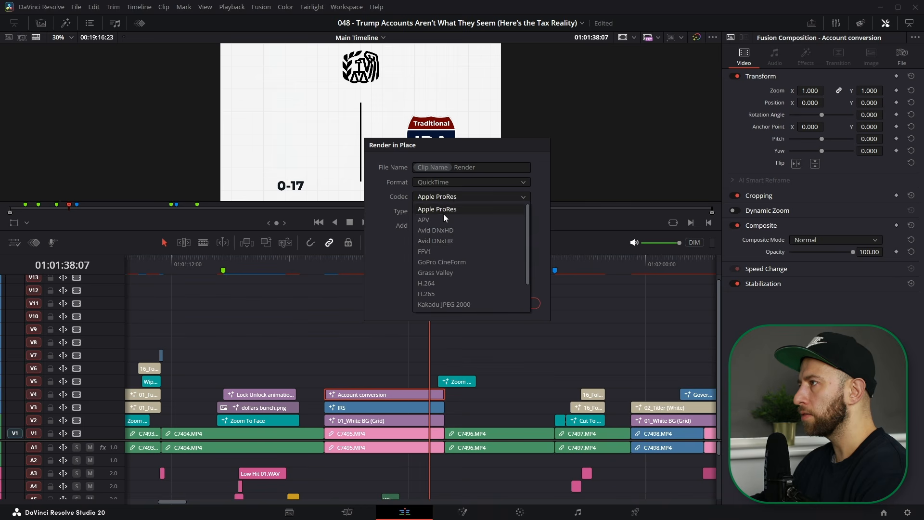
{"action": "left_click", "coordinate": [446, 240]}
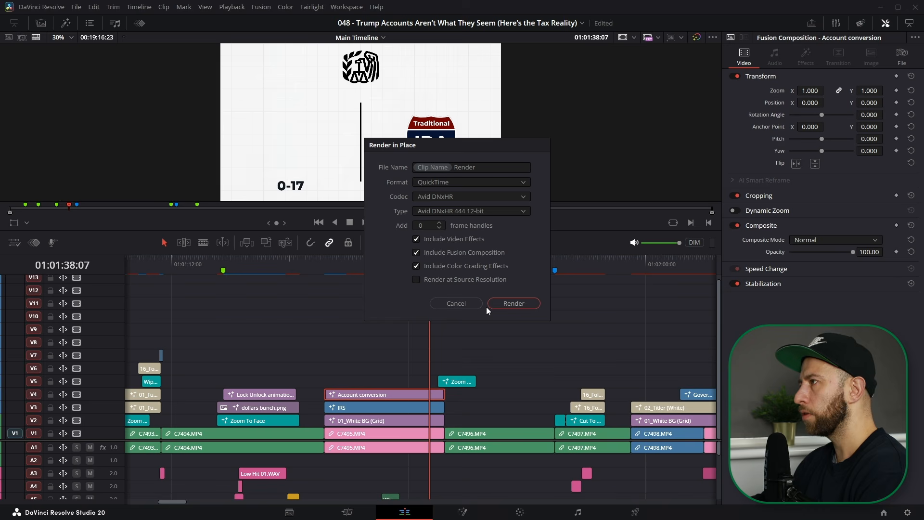
{"action": "left_click", "coordinate": [456, 304]}
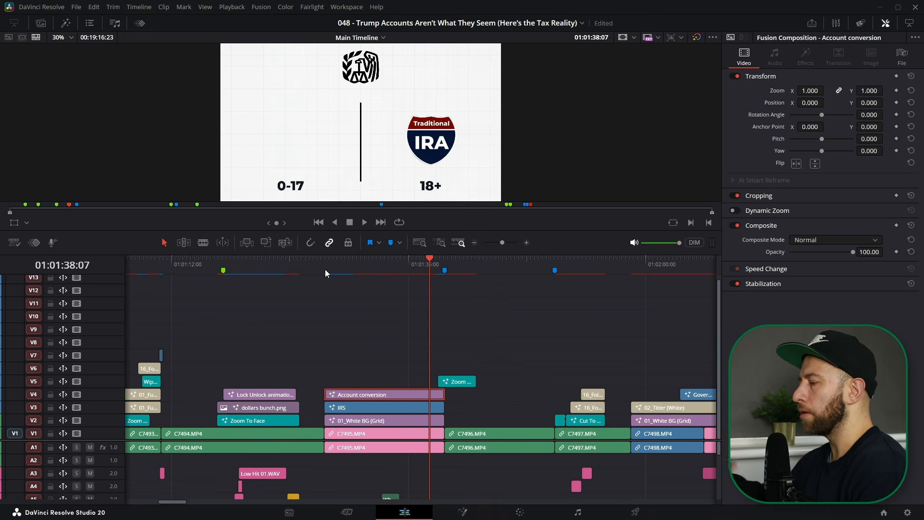
{"action": "scroll", "coordinate": [392, 280], "scroll_direction": "right", "scroll_amount": 5}
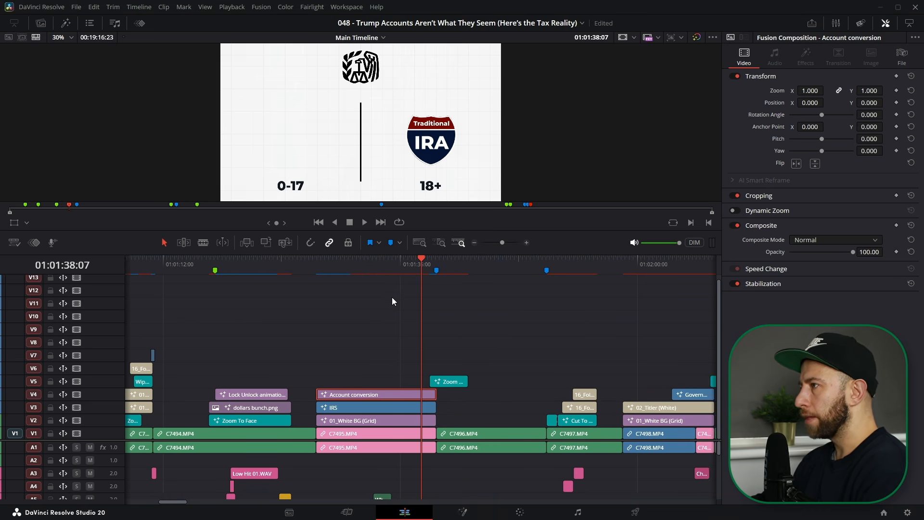
Scrub and play the main timeline past the How Do They Get Funded title to the $1,000 scene at 01:02:27:07
{"action": "left_click_drag", "start_coordinate": [368, 264], "coordinate": [493, 263]}
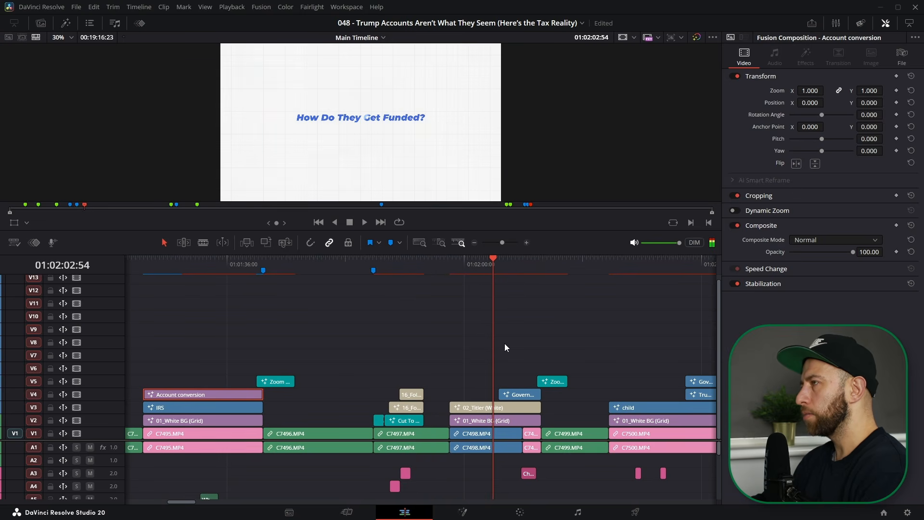
{"action": "left_click", "coordinate": [461, 269]}
{"action": "mouse_move", "coordinate": [470, 265]}
{"action": "left_mouse_down"}
{"action": "mouse_move", "coordinate": [480, 265]}
{"action": "mouse_move", "coordinate": [455, 263]}
{"action": "left_mouse_up"}
{"action": "key", "text": "space"}
{"action": "key", "text": "space"}
{"action": "mouse_move", "coordinate": [488, 264]}
{"action": "left_mouse_down"}
{"action": "mouse_move", "coordinate": [554, 264]}
{"action": "mouse_move", "coordinate": [402, 263]}
{"action": "mouse_move", "coordinate": [485, 265]}
{"action": "left_mouse_up"}
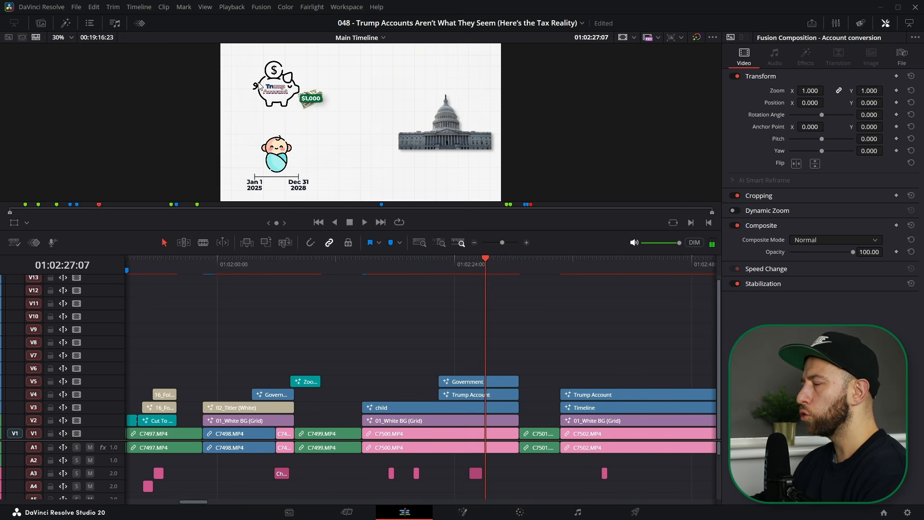
Open the Trump Account composition in Fusion and enable its bypassed MediaIn1_2 and Merge1_28 nodes
{"action": "left_click", "coordinate": [478, 383]}
{"action": "left_click", "coordinate": [488, 395]}
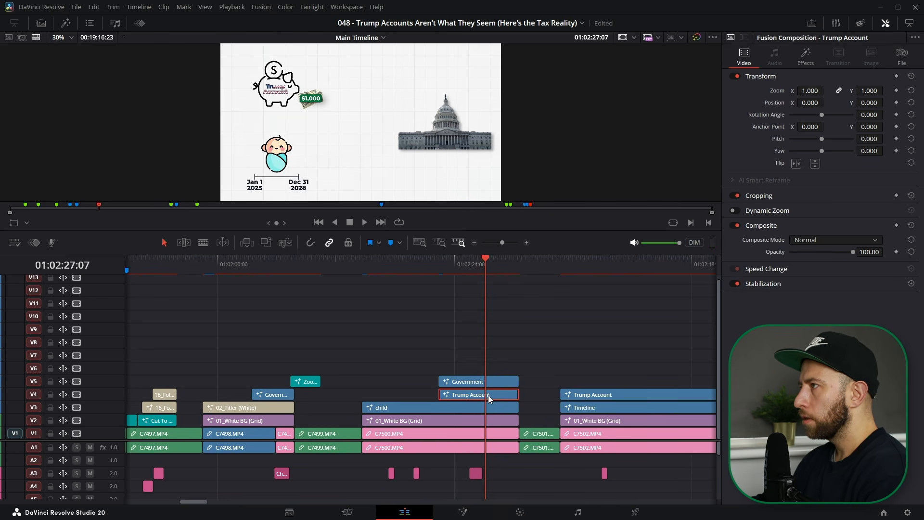
{"action": "double_click", "coordinate": [487, 395]}
{"action": "left_click_drag", "start_coordinate": [124, 342], "coordinate": [540, 427]}
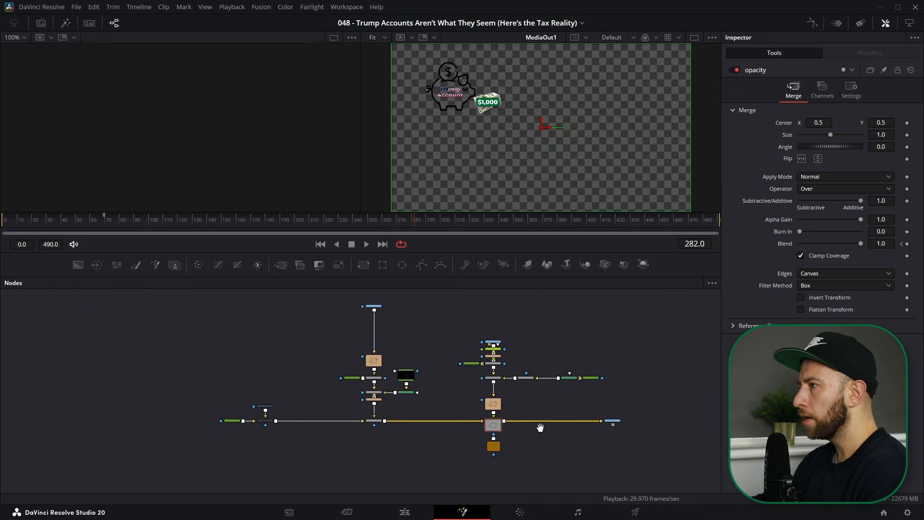
{"action": "scroll", "coordinate": [251, 407], "scroll_direction": "up", "scroll_amount": 4}
{"action": "left_click_drag", "start_coordinate": [333, 384], "coordinate": [284, 458]}
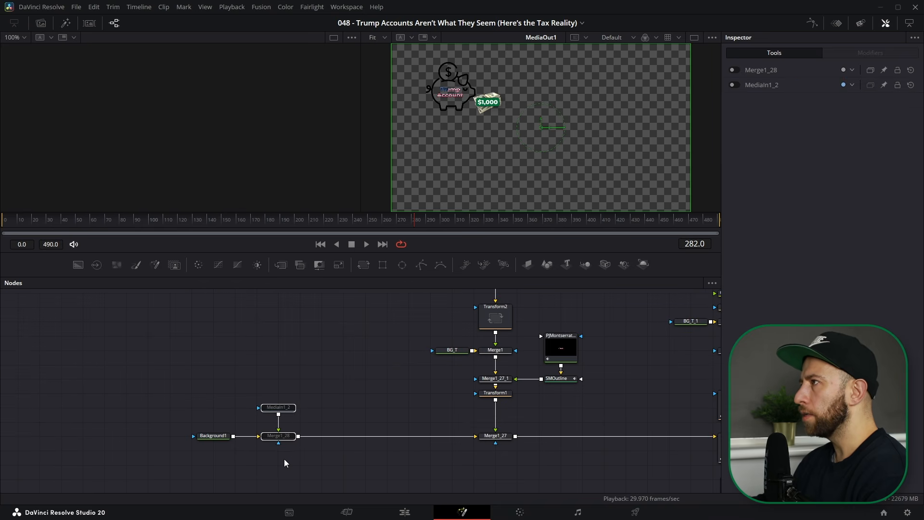
{"action": "key", "text": "ctrl+p"}
{"action": "left_click", "coordinate": [347, 330]}
Inspect the Trump Account text node and the piggy bank's Transform2 node, and scrub the composition to frame 80
{"action": "left_click", "coordinate": [561, 348]}
{"action": "scroll", "coordinate": [578, 345], "scroll_direction": "down", "scroll_amount": 2}
{"action": "left_click_drag", "start_coordinate": [589, 343], "coordinate": [297, 363]}
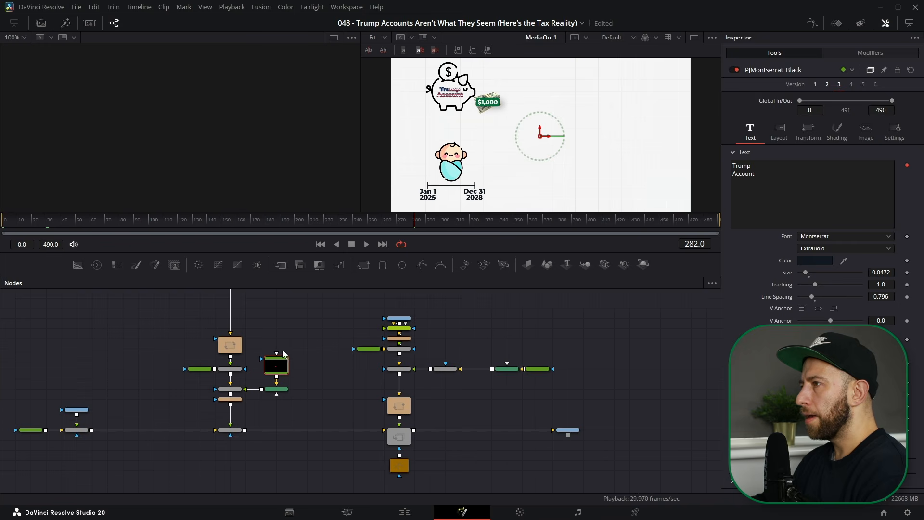
{"action": "scroll", "coordinate": [296, 362], "scroll_direction": "up", "scroll_amount": 2}
{"action": "left_click", "coordinate": [246, 372]}
{"action": "left_click_drag", "start_coordinate": [45, 221], "coordinate": [120, 222]}
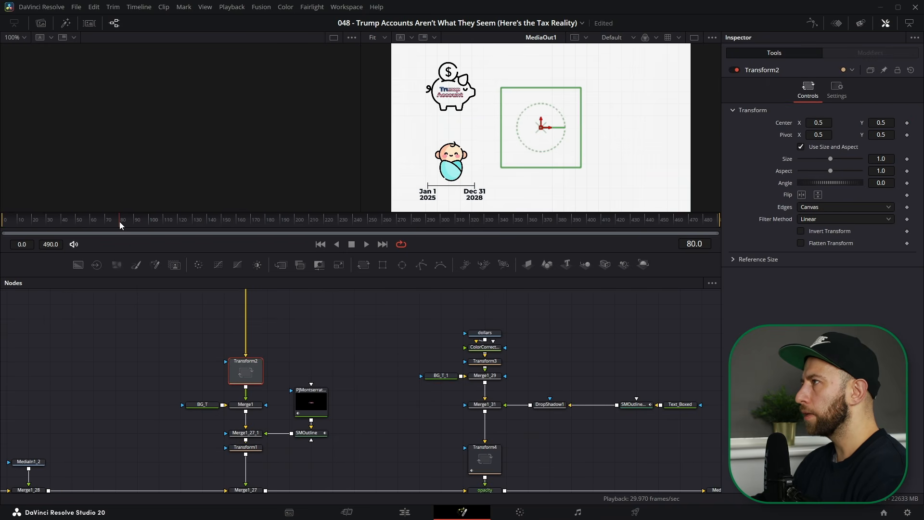
Move the Trump Account clip to V6 above the Government clip and preview its composition up to frame 261
{"action": "left_click", "coordinate": [405, 513]}
{"action": "left_click_drag", "start_coordinate": [478, 396], "coordinate": [481, 367]}
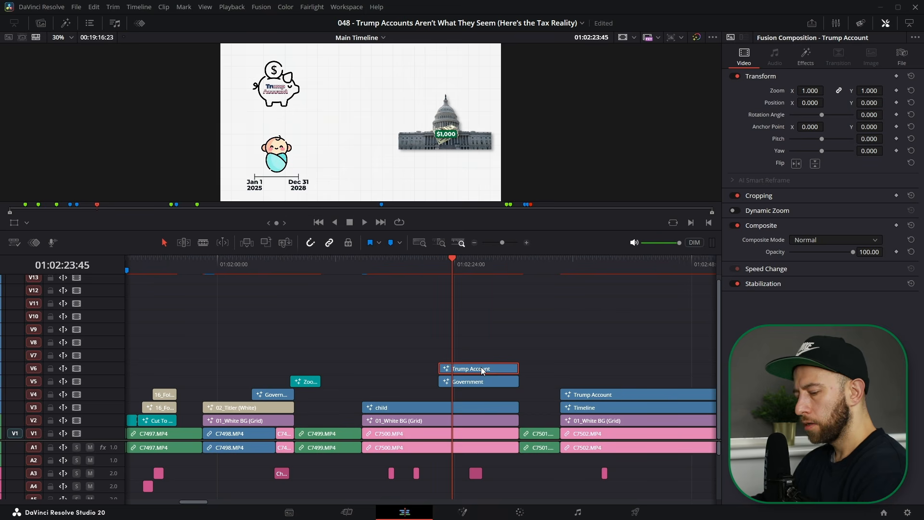
{"action": "key", "text": "shift+5"}
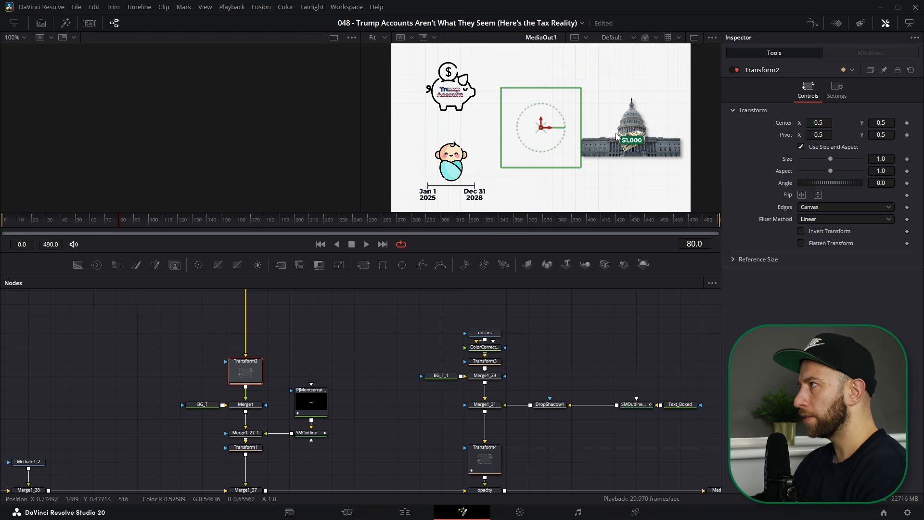
{"action": "left_click", "coordinate": [94, 221]}
{"action": "left_click_drag", "start_coordinate": [94, 221], "coordinate": [385, 221]}
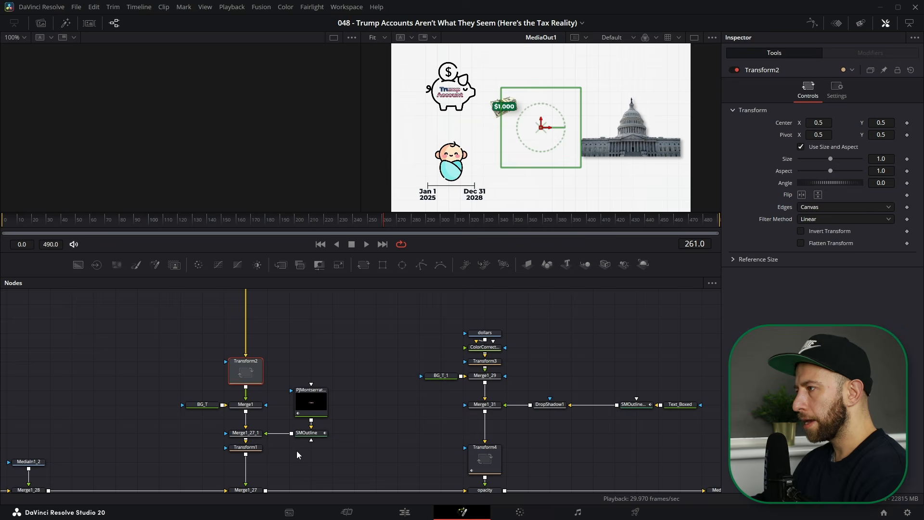
Return to the timeline, put the Trump Account clip back on V4 below the Government clip and select it
{"action": "left_click", "coordinate": [405, 512]}
{"action": "left_click_drag", "start_coordinate": [487, 382], "coordinate": [504, 399]}
{"action": "left_click", "coordinate": [490, 380]}
{"action": "left_click", "coordinate": [485, 397]}
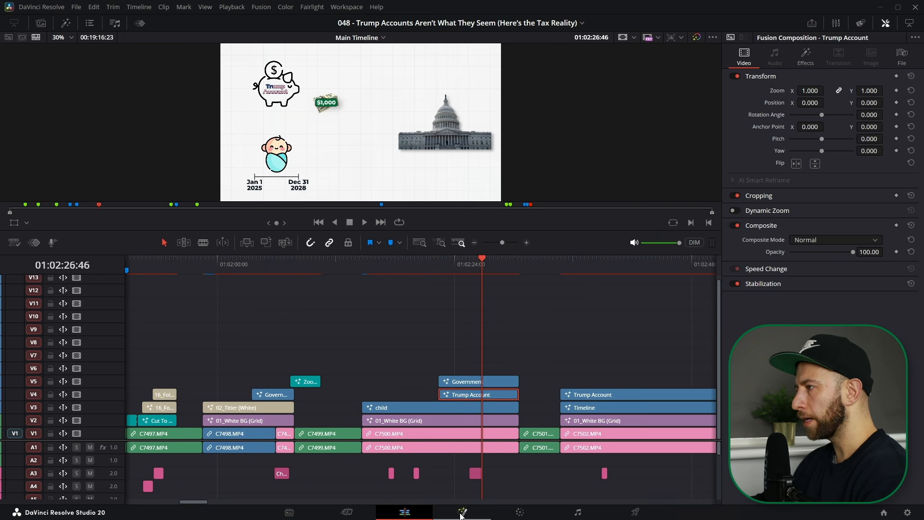
Open the Trump Account composition, examine the Polygon_1 mask around the piggy bank and check the money's masking at frame 312
{"action": "key", "text": "shift+5"}
{"action": "left_click_drag", "start_coordinate": [382, 363], "coordinate": [381, 425]}
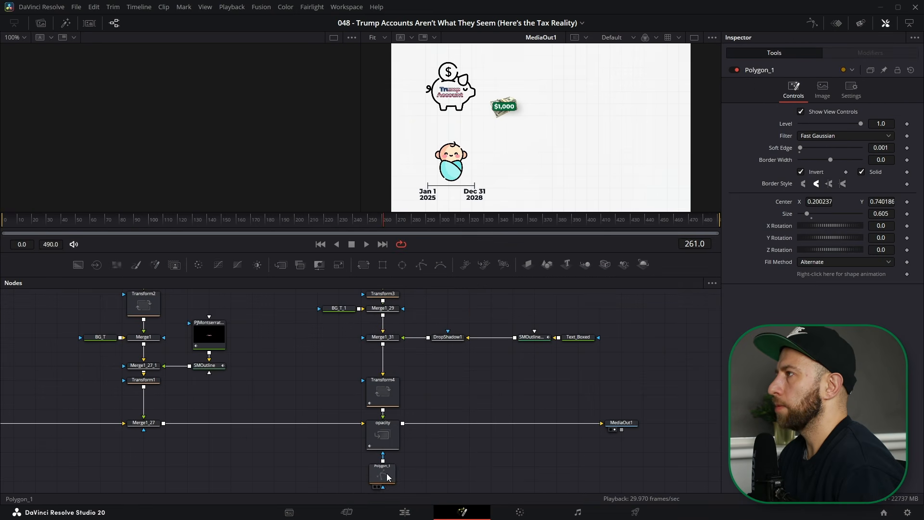
{"action": "left_click", "coordinate": [388, 477]}
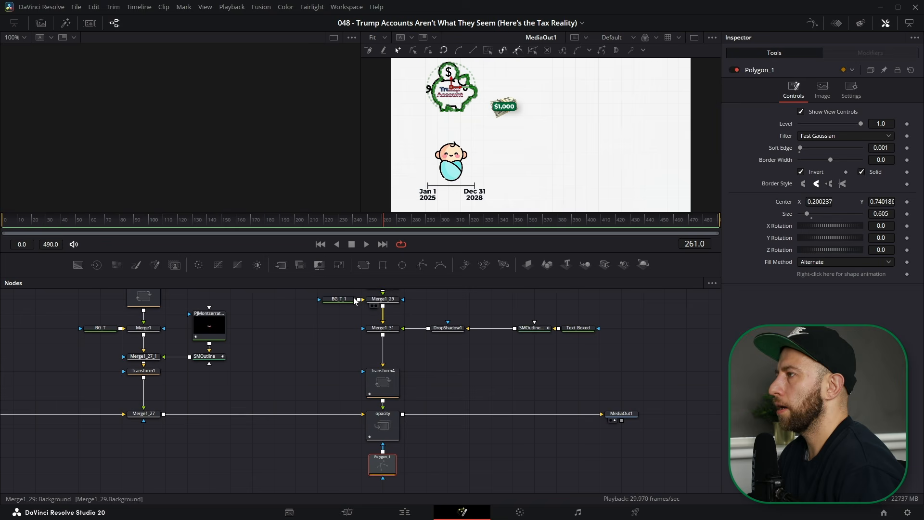
{"action": "left_click_drag", "start_coordinate": [263, 373], "coordinate": [367, 446]}
{"action": "left_click_drag", "start_coordinate": [408, 223], "coordinate": [460, 228]}
{"action": "left_click", "coordinate": [557, 316]}
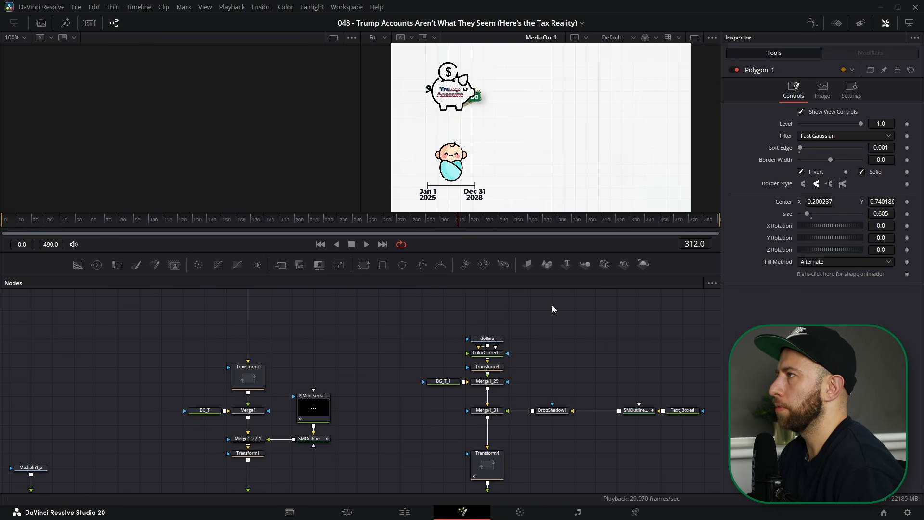
{"action": "scroll", "coordinate": [462, 92], "scroll_direction": "up", "scroll_amount": 3}
{"action": "scroll", "coordinate": [559, 357], "scroll_direction": "down", "scroll_amount": 8}
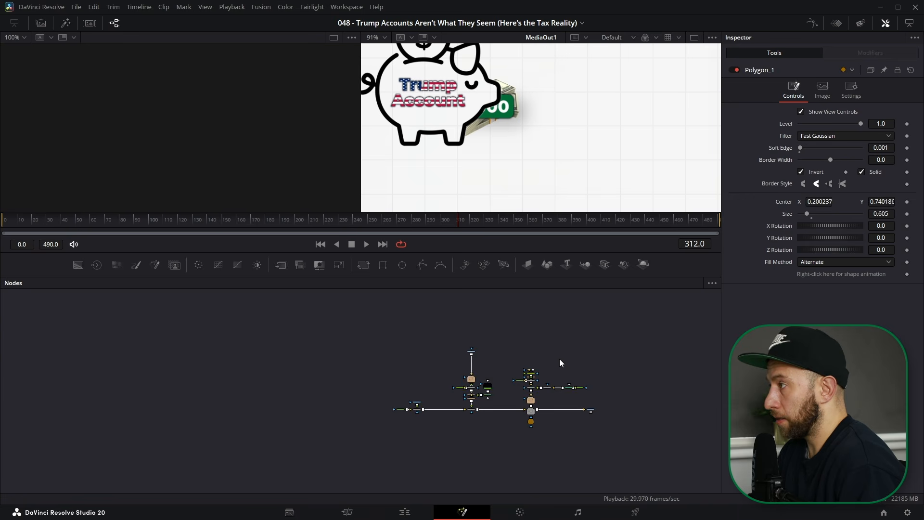
Return to the timeline and review the child animation from 01:02:18:24 back to its start at 01:02:15:01
{"action": "key", "text": "shift+4"}
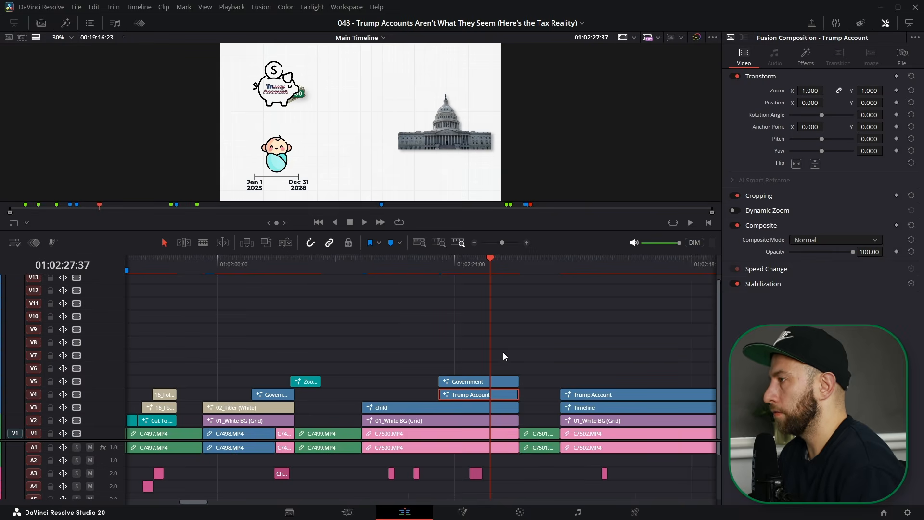
{"action": "left_click_drag", "start_coordinate": [510, 261], "coordinate": [411, 296]}
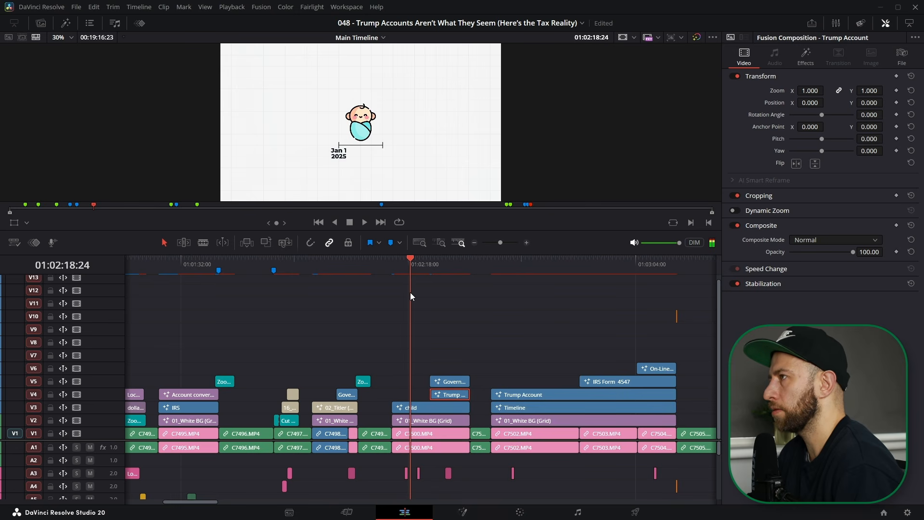
{"action": "key", "text": "n"}
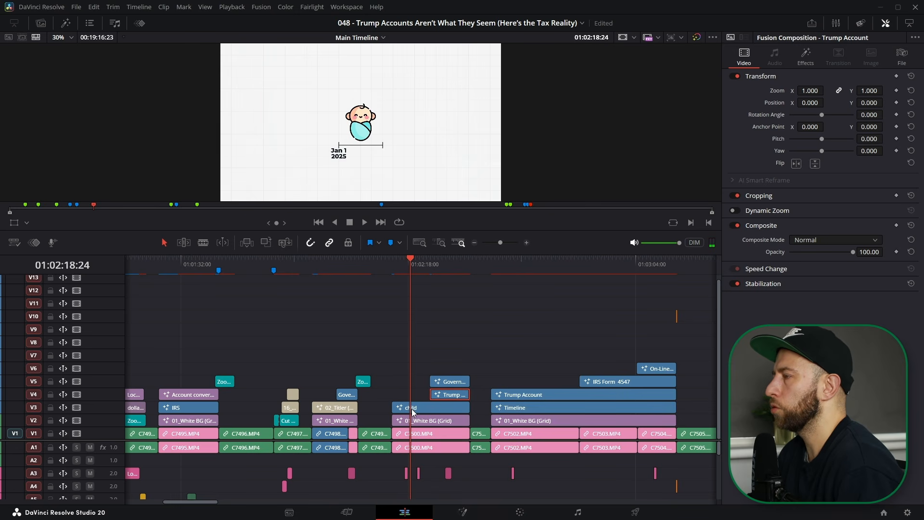
{"action": "key", "text": "Up"}
{"action": "key", "text": "Up"}
{"action": "key", "text": "Up"}
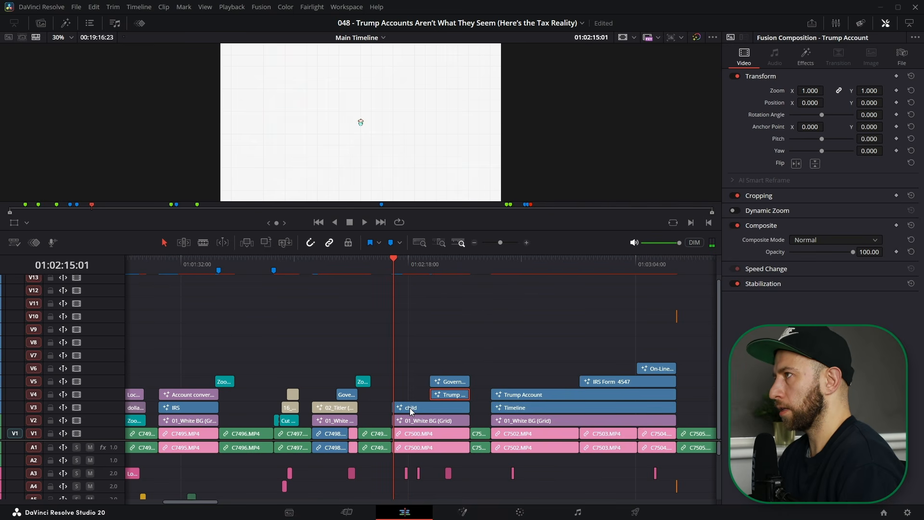
Scrub the main timeline through the next Trump Account scenes to the contribution scene at 01:03:37:21
{"action": "key", "text": "ctrl+="}
{"action": "key", "text": "n"}
{"action": "left_click_drag", "start_coordinate": [430, 262], "coordinate": [624, 270]}
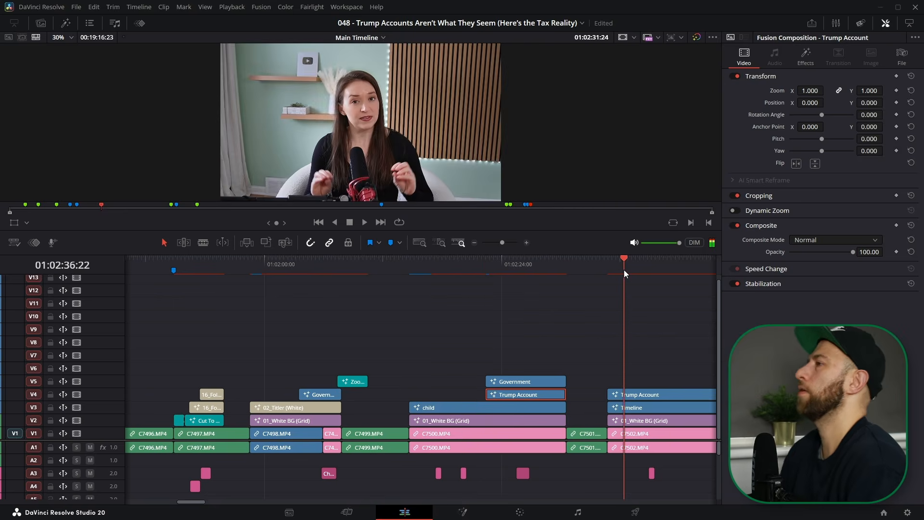
{"action": "key", "text": "ctrl+minus"}
{"action": "key", "text": "ctrl+minus"}
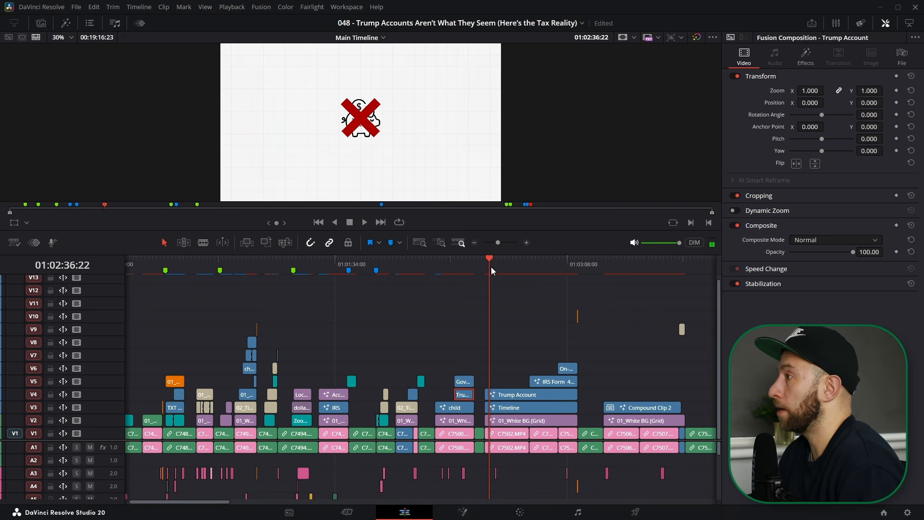
{"action": "left_click_drag", "start_coordinate": [492, 265], "coordinate": [625, 267]}
{"action": "scroll", "coordinate": [579, 340], "scroll_direction": "right", "scroll_amount": 3}
{"action": "left_click", "coordinate": [456, 259]}
{"action": "key", "text": "n"}
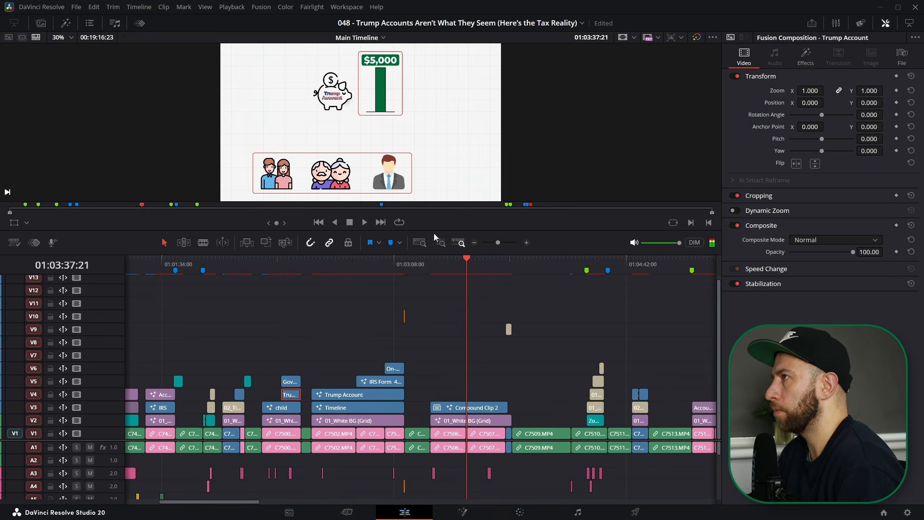
Open Compound Clip 2 in its own timeline and scrub its layers to 00:00:16:07
{"action": "left_click", "coordinate": [467, 409]}
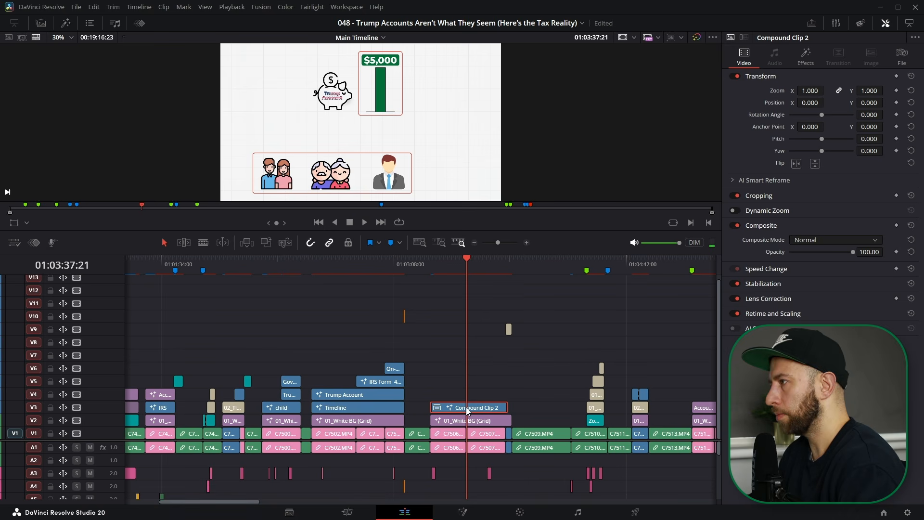
{"action": "double_click", "coordinate": [468, 409]}
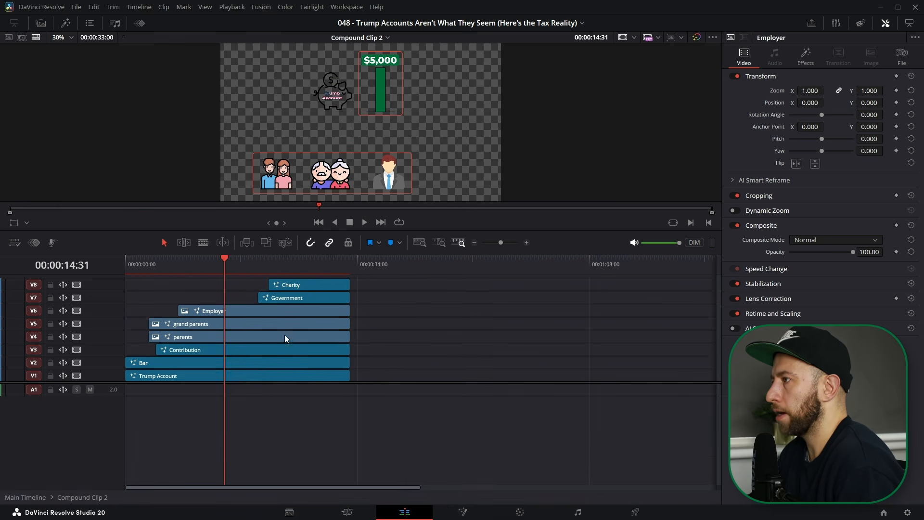
{"action": "left_click_drag", "start_coordinate": [390, 383], "coordinate": [388, 459]}
{"action": "key", "text": "ctrl+="}
{"action": "left_click_drag", "start_coordinate": [345, 270], "coordinate": [311, 273]}
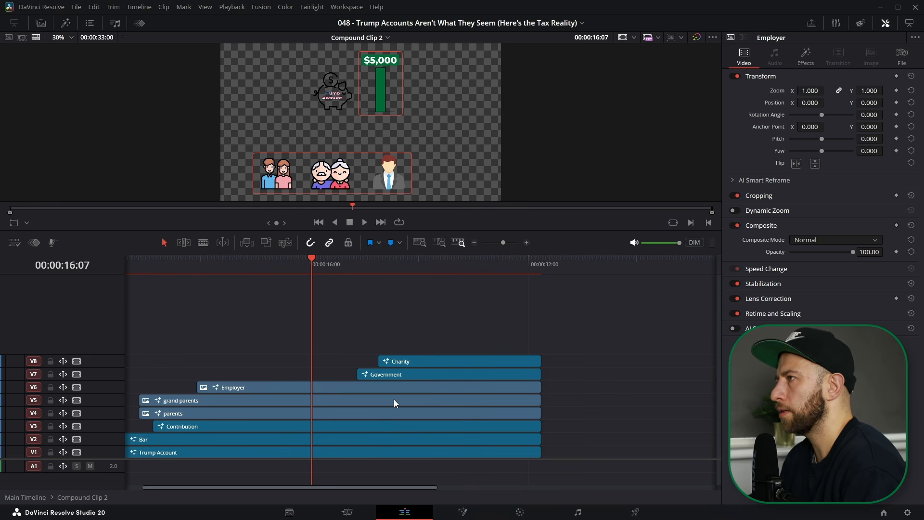
Examine the money entering the piggy bank at 00:00:11:53 and scrub on to the charity heart at 00:00:23:17
{"action": "left_click_drag", "start_coordinate": [205, 268], "coordinate": [258, 259]}
{"action": "scroll", "coordinate": [337, 113], "scroll_direction": "up", "scroll_amount": 5}
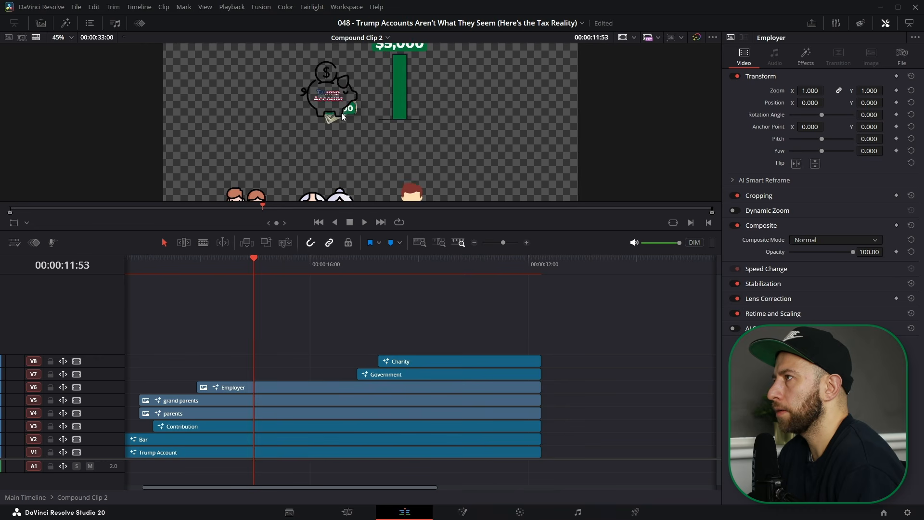
{"action": "scroll", "coordinate": [333, 124], "scroll_direction": "down", "scroll_amount": 5}
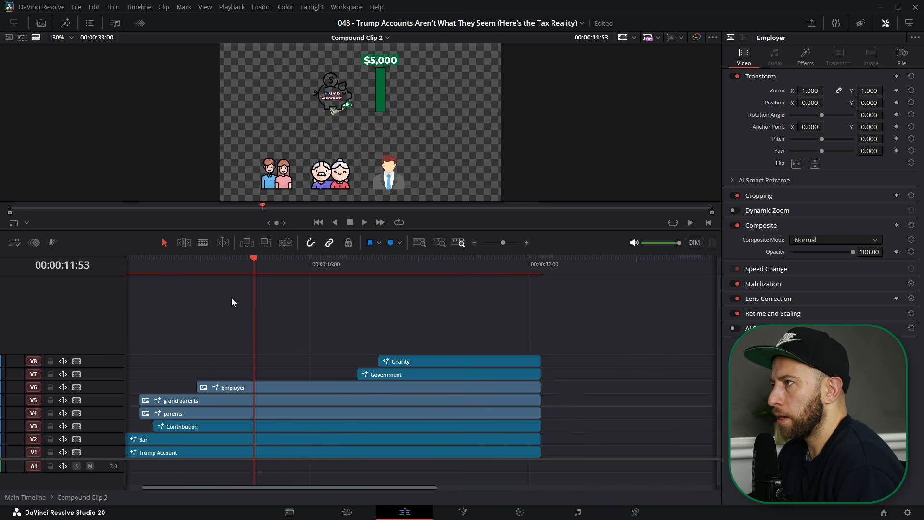
{"action": "left_click_drag", "start_coordinate": [259, 264], "coordinate": [410, 271]}
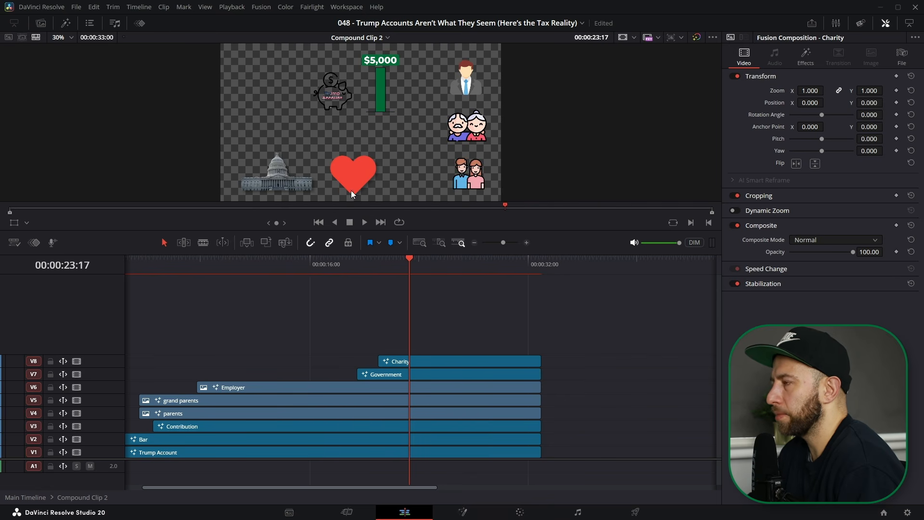
Open the Bar composition in Fusion and view the green bar and its baseline at the Merge1_4 node
{"action": "scroll", "coordinate": [414, 388], "scroll_direction": "left", "scroll_amount": 2}
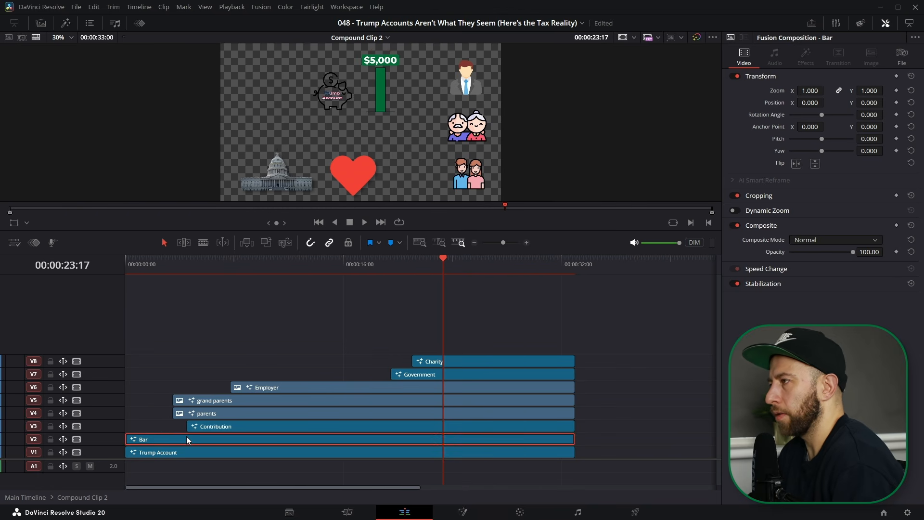
{"action": "key", "text": "shift+5"}
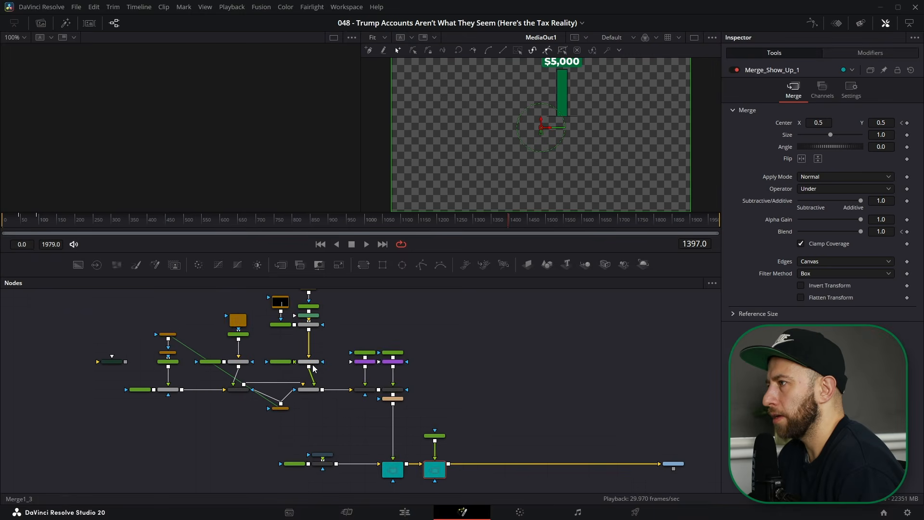
{"action": "scroll", "coordinate": [211, 157], "scroll_direction": "up", "scroll_amount": 4}
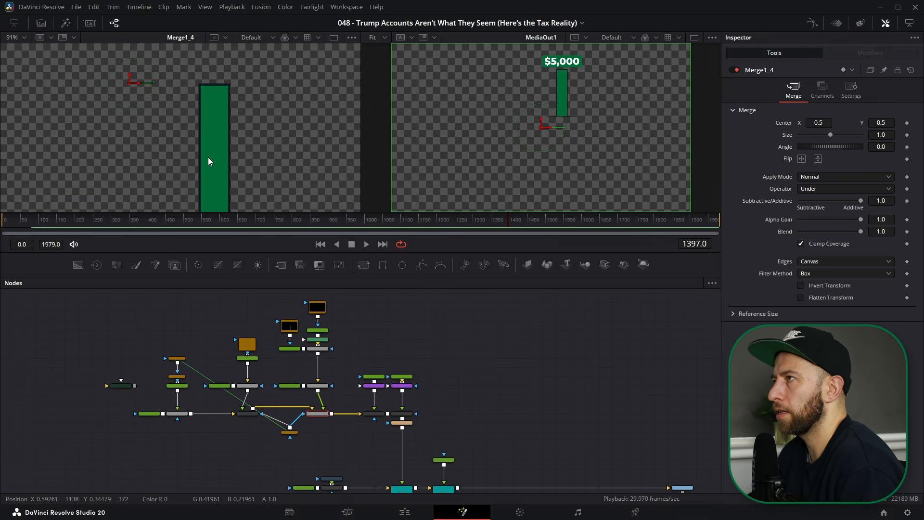
{"action": "left_click_drag", "start_coordinate": [207, 174], "coordinate": [172, 113]}
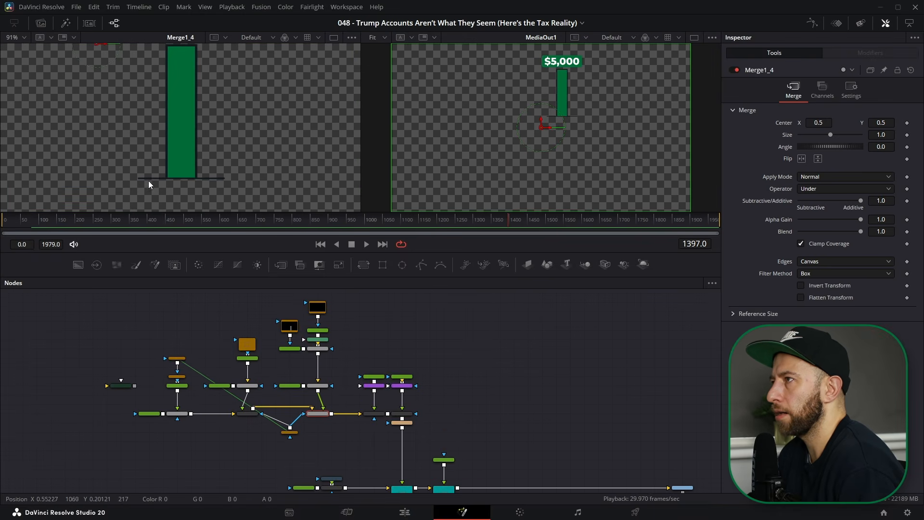
{"action": "left_click", "coordinate": [491, 372]}
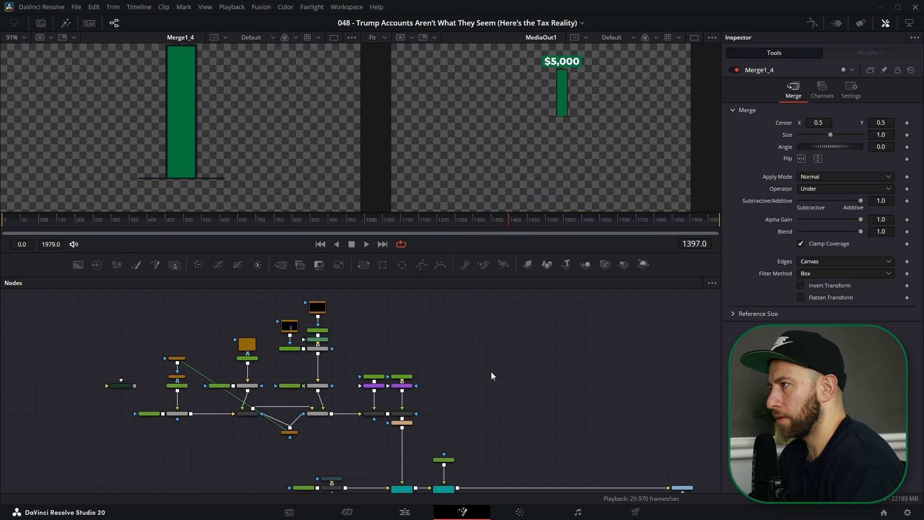
Return to the Compound Clip 2 timeline and scrub back to 00:00:01:50
{"action": "key", "text": "shift+4"}
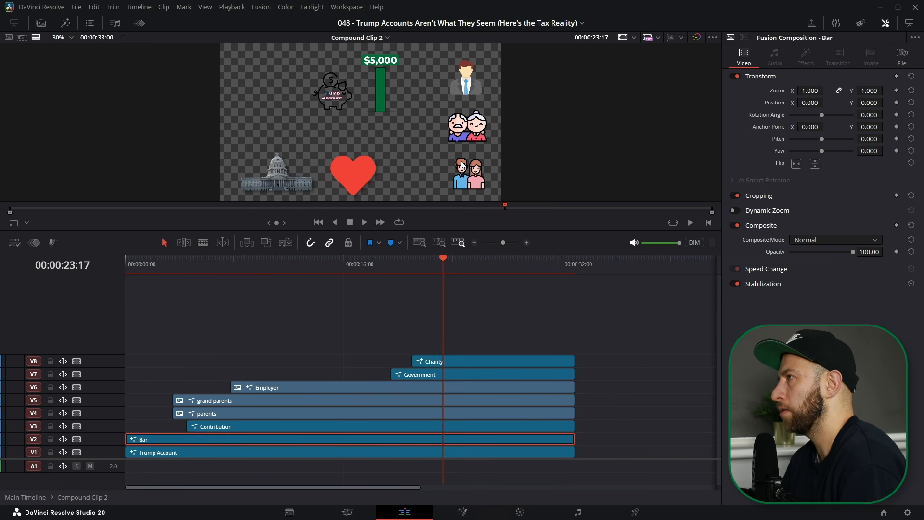
{"action": "left_click_drag", "start_coordinate": [438, 268], "coordinate": [151, 274]}
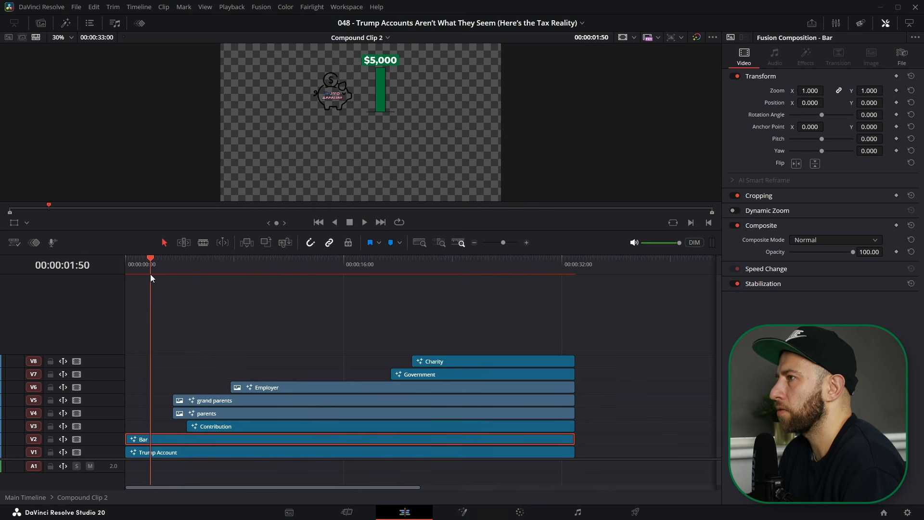
Return to the Main Timeline, view the end of Compound Clip 2 at 01:03:53:58 and scrub on to 01:04:29:35
{"action": "left_click", "coordinate": [216, 346]}
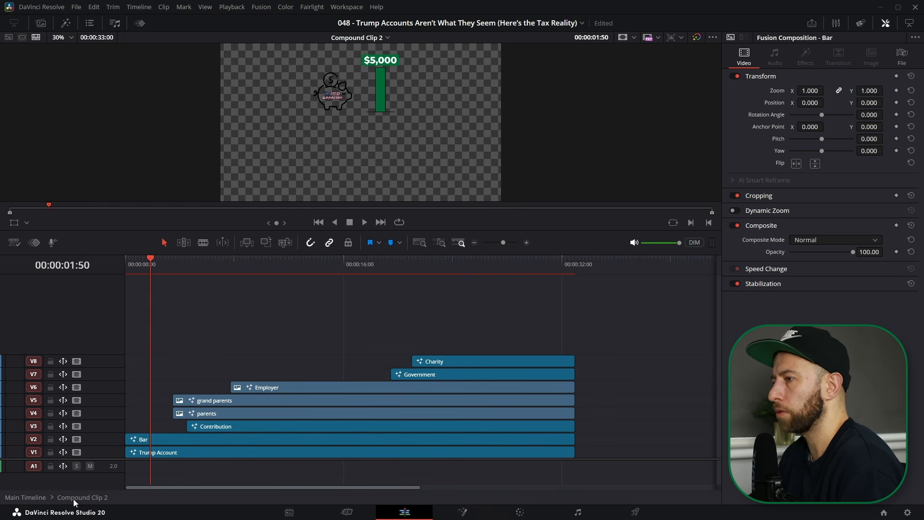
{"action": "left_click", "coordinate": [15, 501]}
{"action": "scroll", "coordinate": [511, 398], "scroll_direction": "right", "scroll_amount": 5}
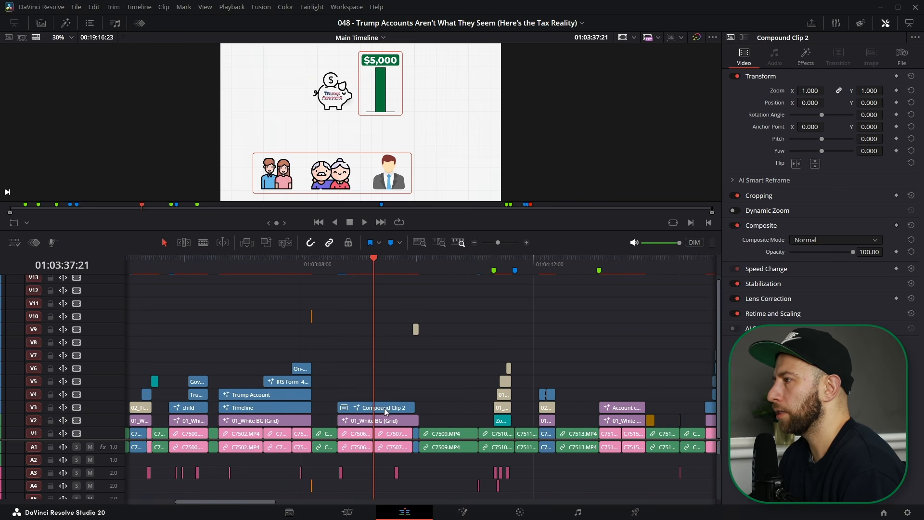
{"action": "scroll", "coordinate": [385, 408], "scroll_direction": "up", "scroll_amount": 2}
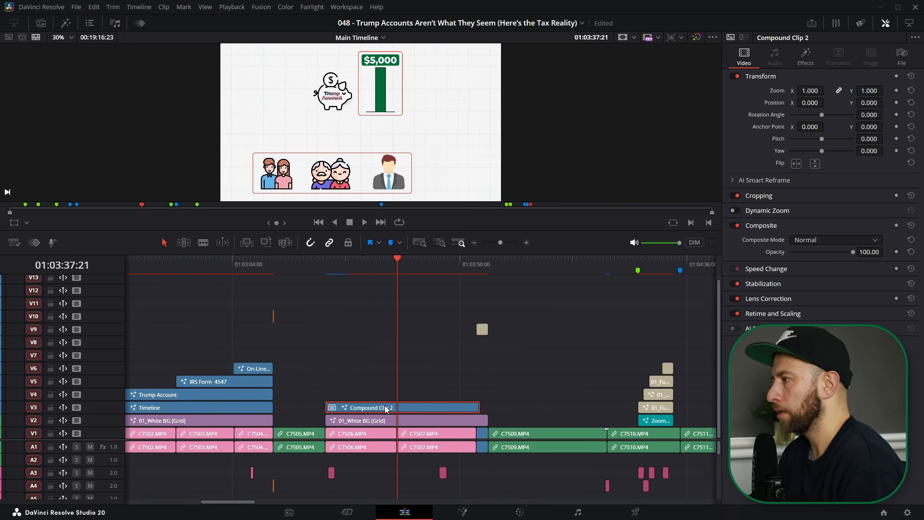
{"action": "left_click", "coordinate": [476, 270]}
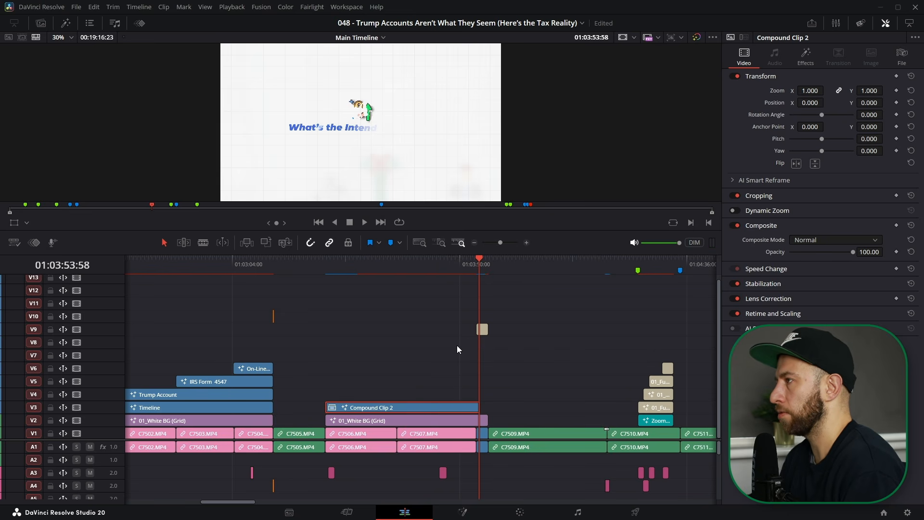
{"action": "left_click_drag", "start_coordinate": [477, 266], "coordinate": [658, 276]}
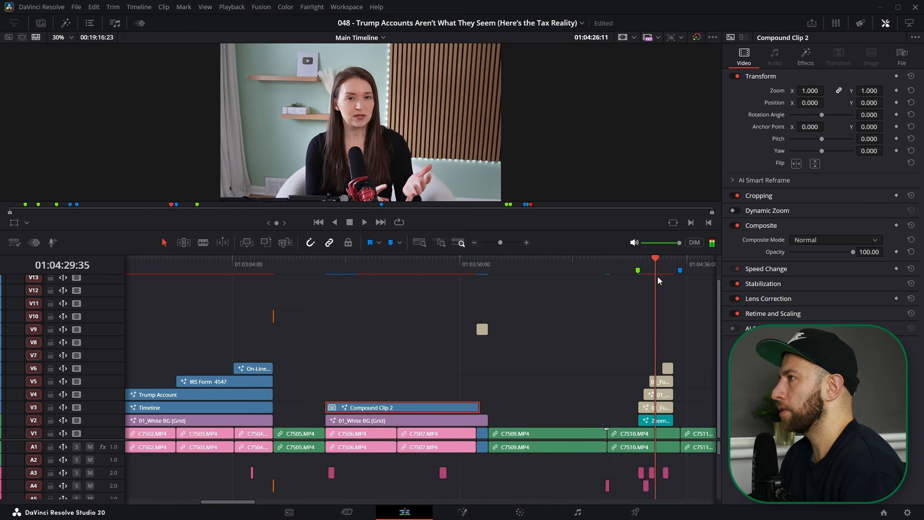
Scrub to the piggy bank diagram around 01:06:02 and view the settings of the Essential Arrow Line 202301 clip on V8
{"action": "key", "text": "shift+z"}
{"action": "left_click_drag", "start_coordinate": [458, 272], "coordinate": [485, 276]}
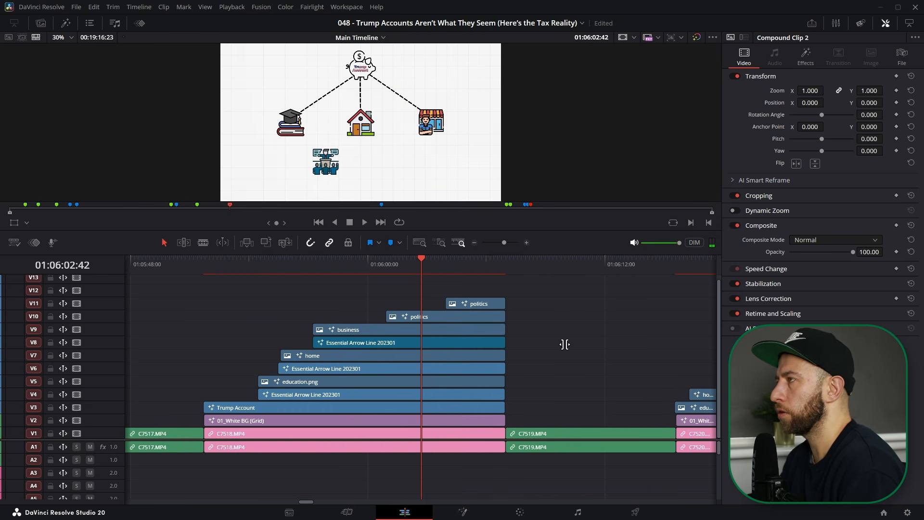
{"action": "left_click", "coordinate": [436, 260]}
{"action": "left_click_drag", "start_coordinate": [475, 268], "coordinate": [397, 289]}
{"action": "scroll", "coordinate": [354, 322], "scroll_direction": "up", "scroll_amount": 2}
{"action": "left_click", "coordinate": [285, 343]}
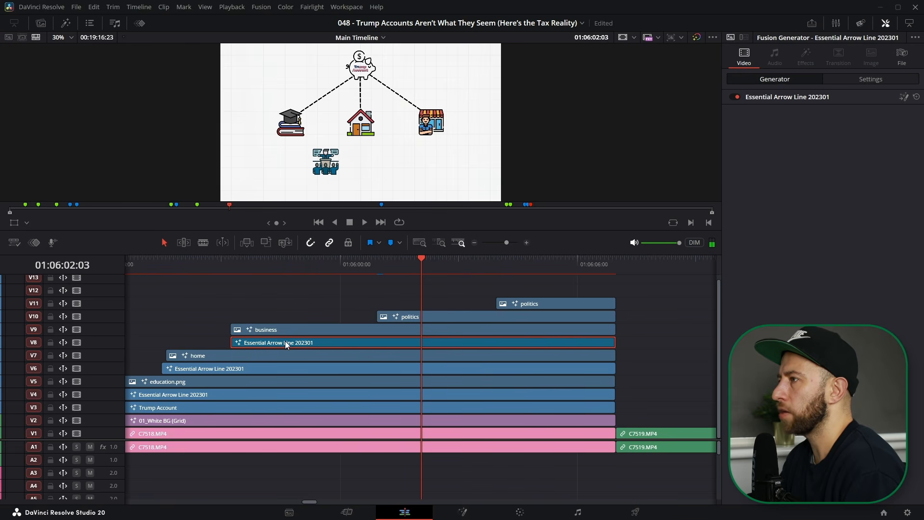
{"action": "scroll", "coordinate": [357, 368], "scroll_direction": "down", "scroll_amount": 2}
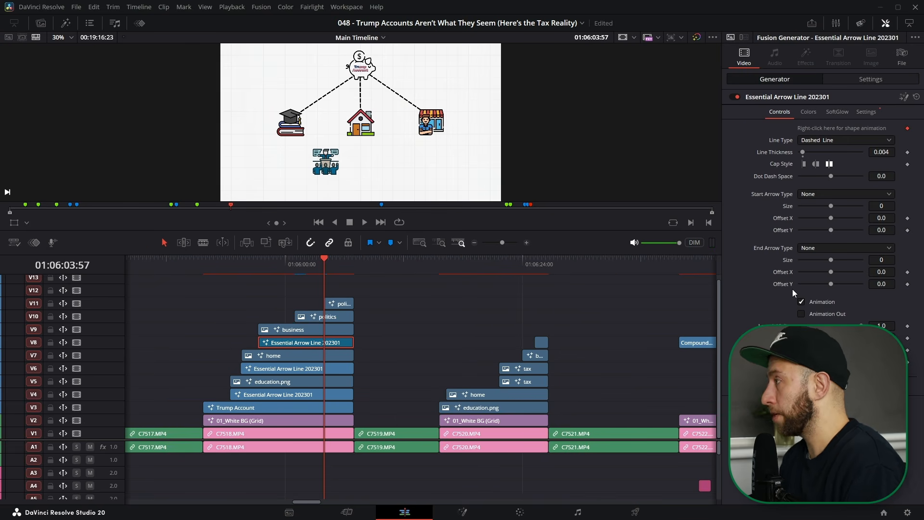
Scrub to the education and home scene with the tax bags at 01:06:23:59 and hide the Inspector
{"action": "left_click_drag", "start_coordinate": [433, 265], "coordinate": [518, 278]}
{"action": "scroll", "coordinate": [519, 279], "scroll_direction": "down", "scroll_amount": 2}
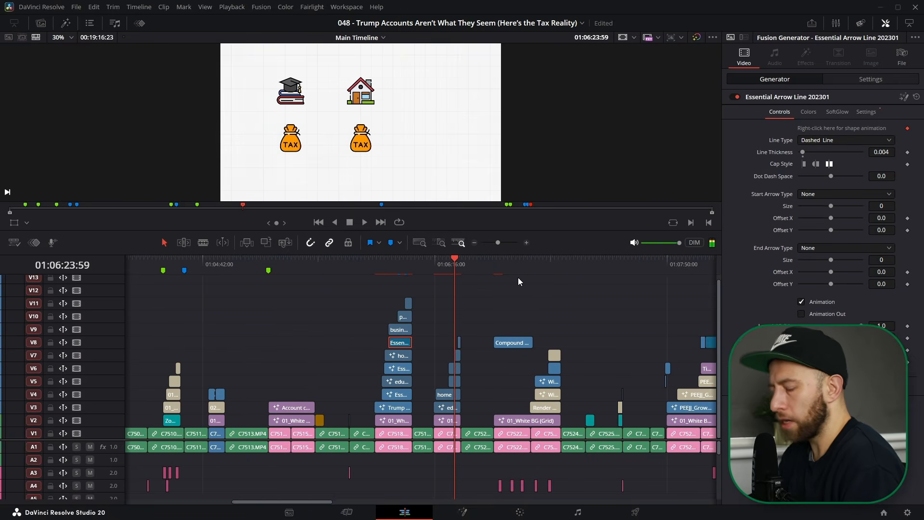
{"action": "key", "text": "ctrl+9"}
Scrub to the "What is true" list at 01:06:50:50 and view the Decompose to Original option of Compound Clip 3 Render.mov
{"action": "left_click", "coordinate": [480, 262]}
{"action": "left_click_drag", "start_coordinate": [480, 262], "coordinate": [519, 264]}
{"action": "scroll", "coordinate": [519, 265], "scroll_direction": "up", "scroll_amount": 2}
{"action": "left_click", "coordinate": [503, 342]}
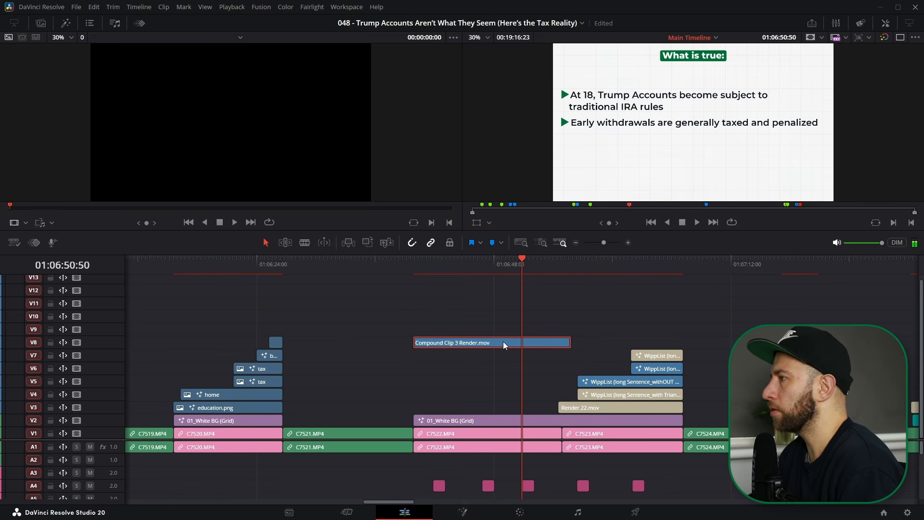
{"action": "right_click", "coordinate": [503, 342]}
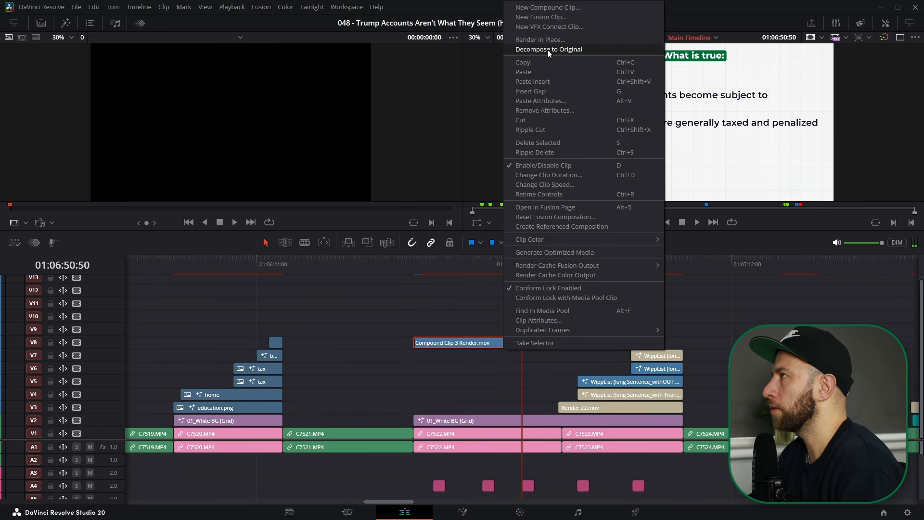
{"action": "left_click", "coordinate": [471, 305]}
Examine Render 22.mov and the WippList triangle clip on V4 in the "What is not true under current law" scene at 01:06:59:20
{"action": "mouse_move", "coordinate": [571, 268]}
{"action": "left_mouse_down"}
{"action": "mouse_move", "coordinate": [624, 275]}
{"action": "mouse_move", "coordinate": [579, 279]}
{"action": "left_mouse_up"}
{"action": "left_click", "coordinate": [594, 408]}
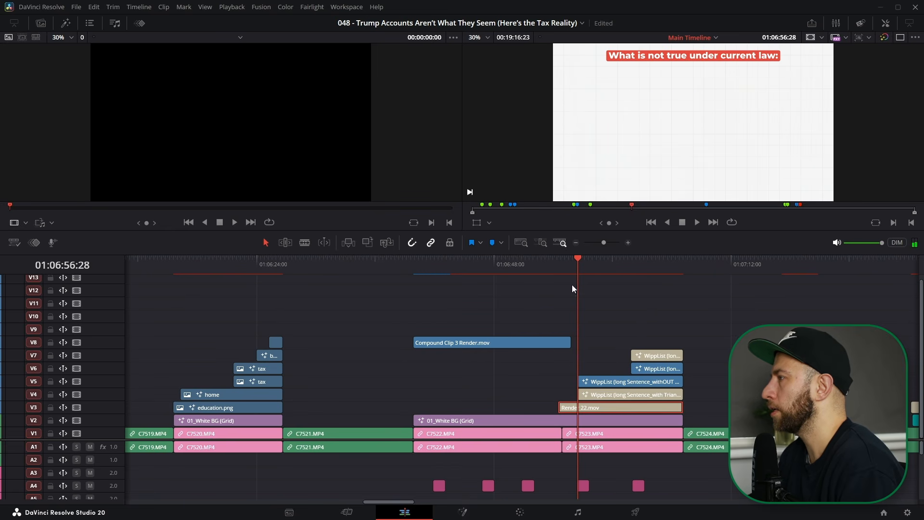
{"action": "left_click_drag", "start_coordinate": [587, 267], "coordinate": [606, 271]}
{"action": "left_click", "coordinate": [606, 396]}
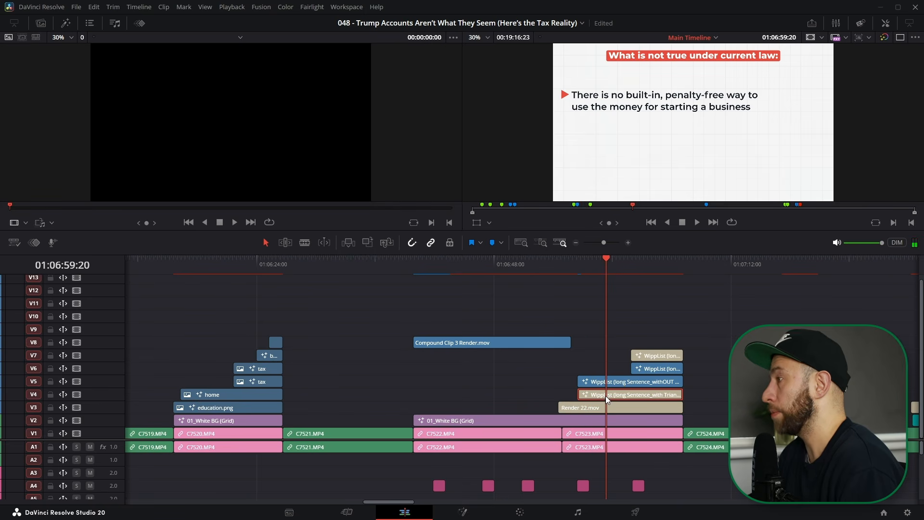
{"action": "key", "text": "ctrl+equal"}
Scrub past the talking-head section to the government seed and contributions text at 01:08:01:14
{"action": "left_click_drag", "start_coordinate": [576, 269], "coordinate": [602, 279]}
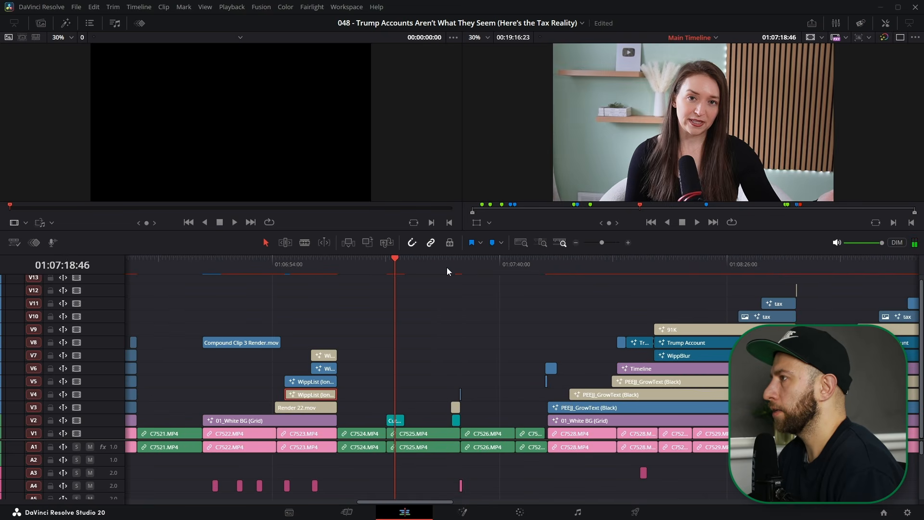
{"action": "left_click_drag", "start_coordinate": [447, 269], "coordinate": [554, 272]}
{"action": "scroll", "coordinate": [524, 266], "scroll_direction": "down", "scroll_amount": 3}
{"action": "left_click", "coordinate": [526, 264]}
{"action": "left_click_drag", "start_coordinate": [530, 264], "coordinate": [544, 264]}
{"action": "scroll", "coordinate": [537, 263], "scroll_direction": "up", "scroll_amount": 3}
{"action": "left_click_drag", "start_coordinate": [461, 261], "coordinate": [508, 265]}
{"action": "scroll", "coordinate": [510, 268], "scroll_direction": "down", "scroll_amount": 3}
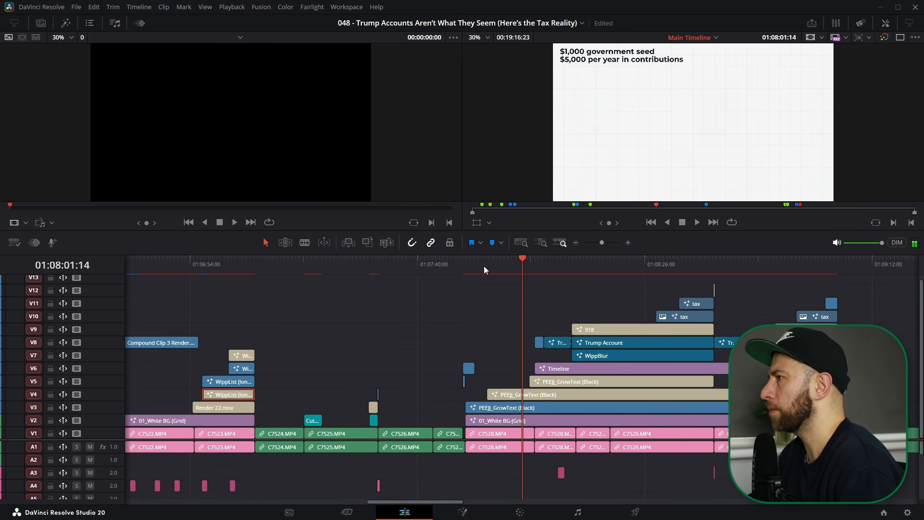
Play the start of the PEEJJ_GrowText scene from the "$1,000 government seed" line to 01:07:52:51
{"action": "left_click", "coordinate": [465, 269]}
{"action": "key", "text": "space"}
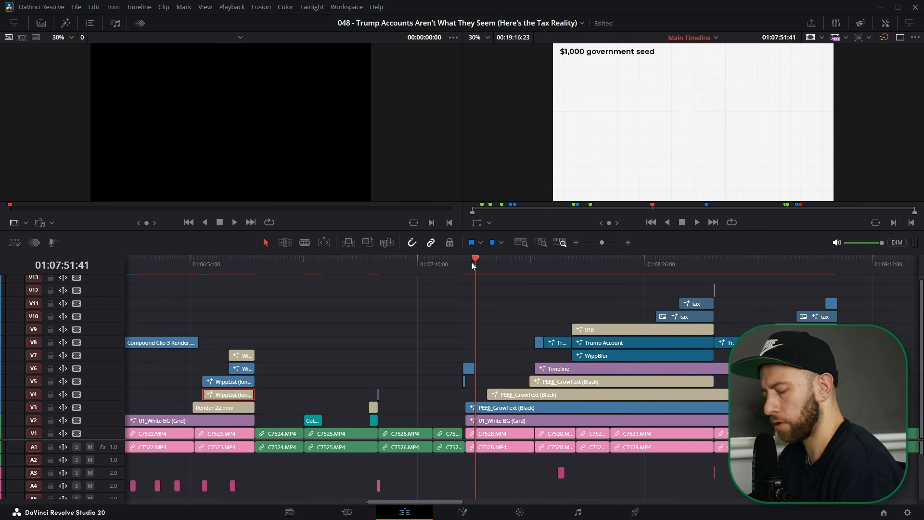
{"action": "key", "text": "space"}
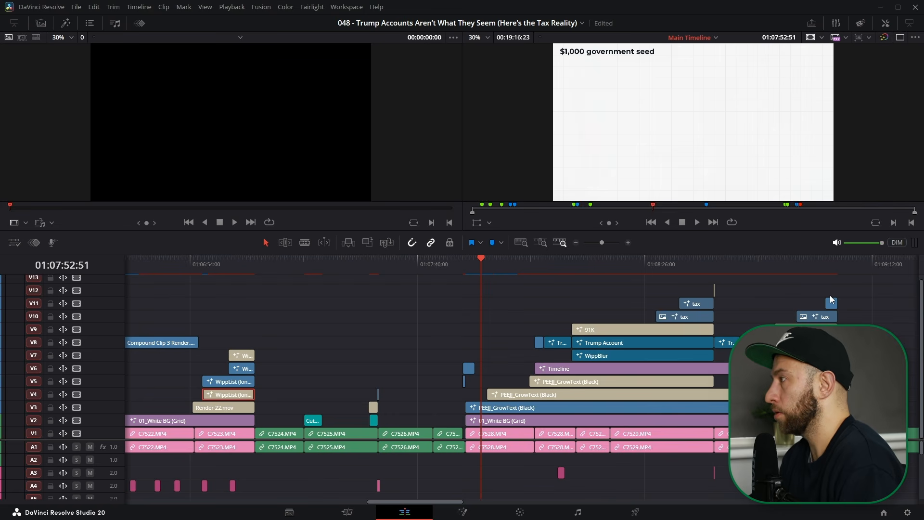
Scrub to the filling piggy bank on the dotted line at 01:08:08:09
{"action": "left_click", "coordinate": [495, 264]}
{"action": "left_click_drag", "start_coordinate": [495, 265], "coordinate": [556, 262]}
{"action": "key", "text": "ctrl+equal"}
{"action": "key", "text": "ctrl+equal"}
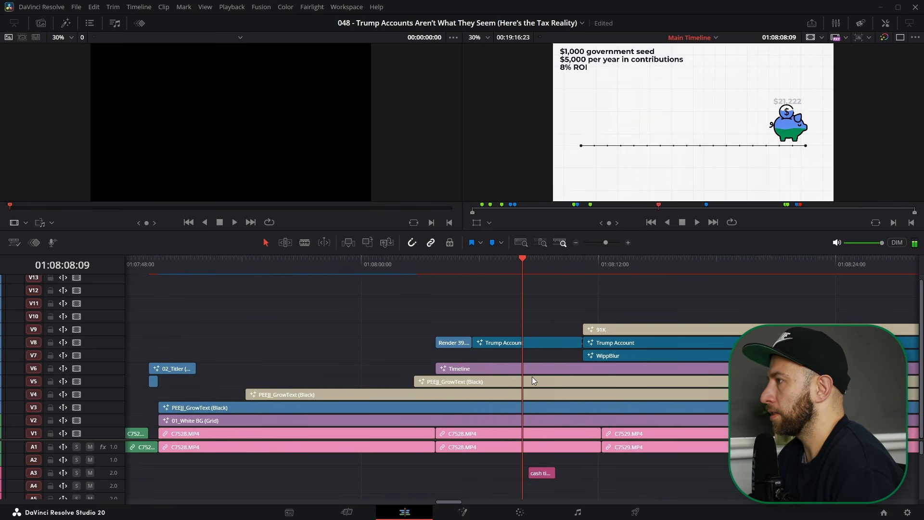
Open the Timeline composition in Fusion and examine the Duplicate_Dotts node and dotted line up to frame 578
{"action": "key", "text": "shift+5"}
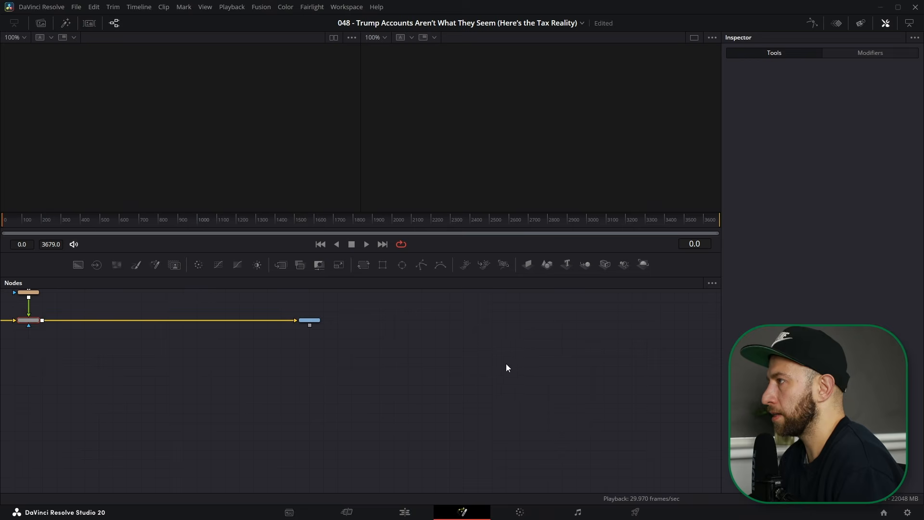
{"action": "scroll", "coordinate": [273, 344], "scroll_direction": "up", "scroll_amount": 3}
{"action": "left_click_drag", "start_coordinate": [274, 343], "coordinate": [271, 401]}
{"action": "left_click", "coordinate": [282, 355]}
{"action": "scroll", "coordinate": [297, 351], "scroll_direction": "up", "scroll_amount": 3}
{"action": "left_click", "coordinate": [2, 224]}
{"action": "left_click_drag", "start_coordinate": [3, 224], "coordinate": [32, 221]}
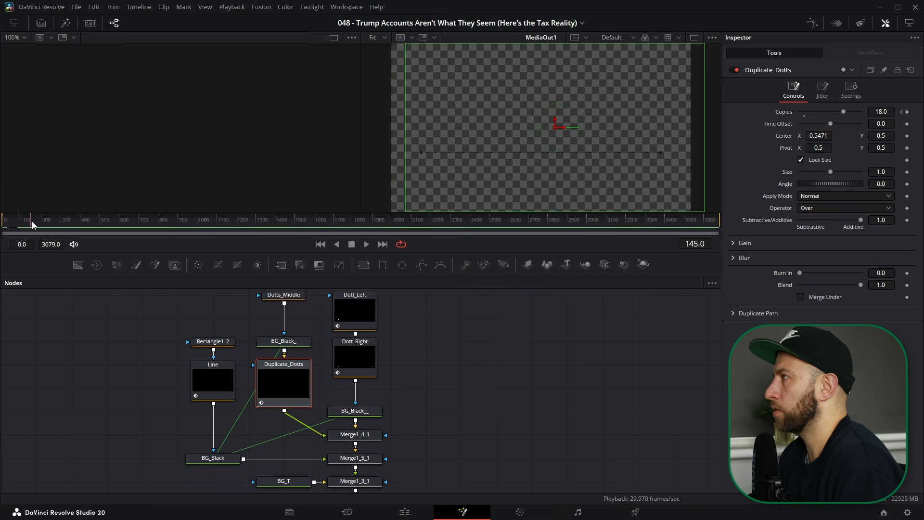
{"action": "left_click", "coordinate": [487, 351]}
{"action": "scroll", "coordinate": [472, 158], "scroll_direction": "up", "scroll_amount": 2}
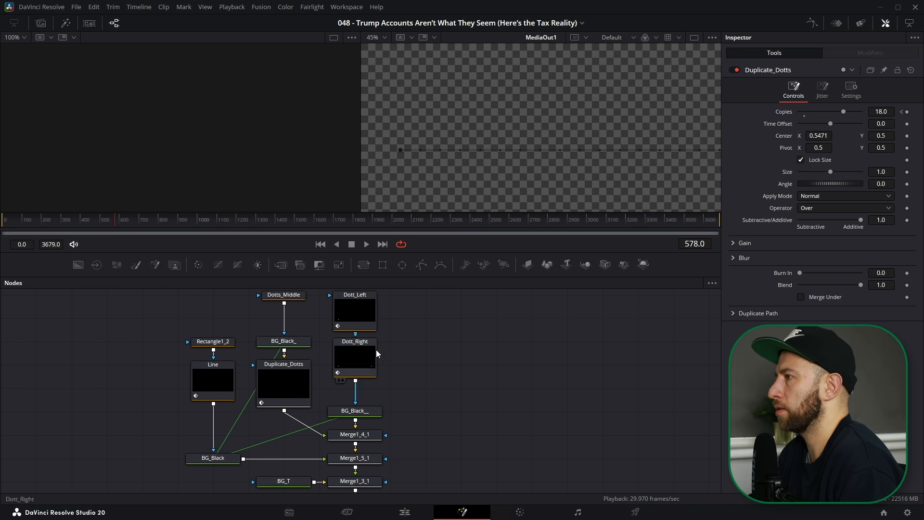
Add the LittleTimeline(Dotts_Black) macro beside the existing nodes, then delete the added node group
{"action": "scroll", "coordinate": [479, 372], "scroll_direction": "down", "scroll_amount": 3}
{"action": "key", "text": "shift+space"}
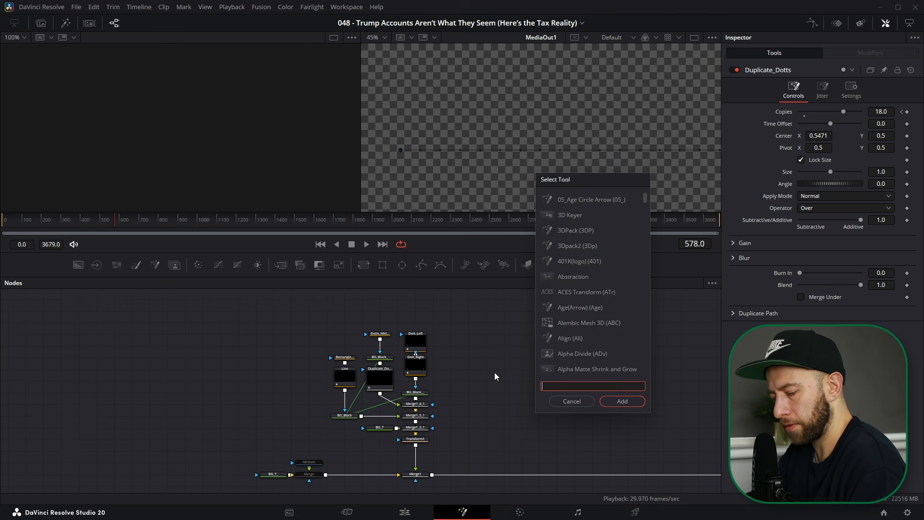
{"action": "type", "text": "timeline"}
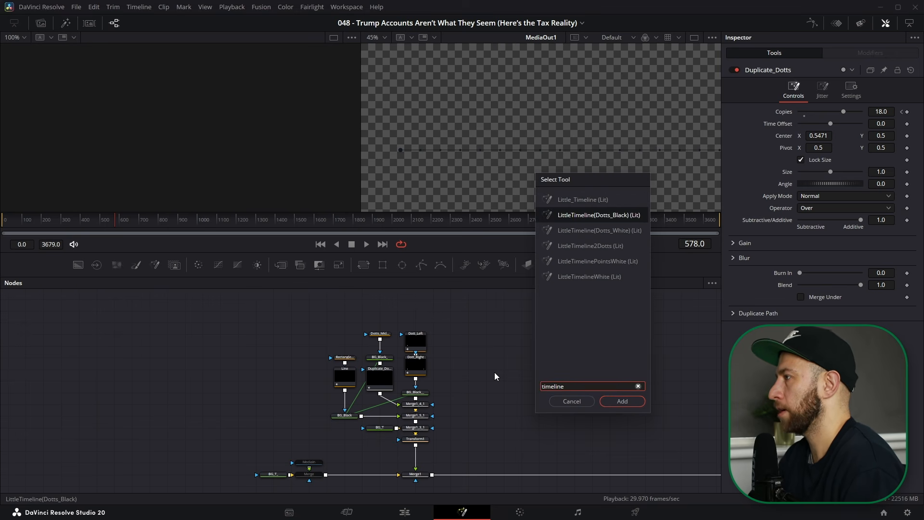
{"action": "key", "text": "Return"}
{"action": "left_click_drag", "start_coordinate": [496, 329], "coordinate": [633, 364]}
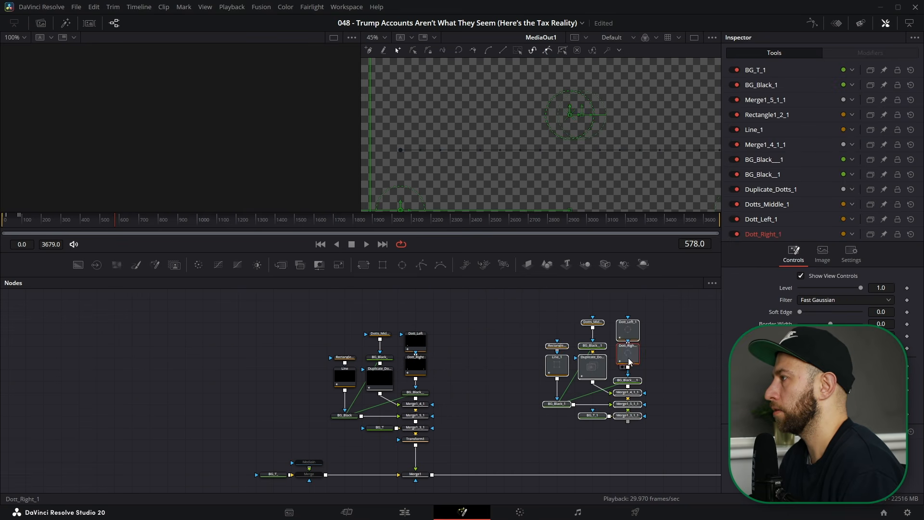
{"action": "left_click_drag", "start_coordinate": [673, 310], "coordinate": [489, 423]}
{"action": "key", "text": "Delete"}
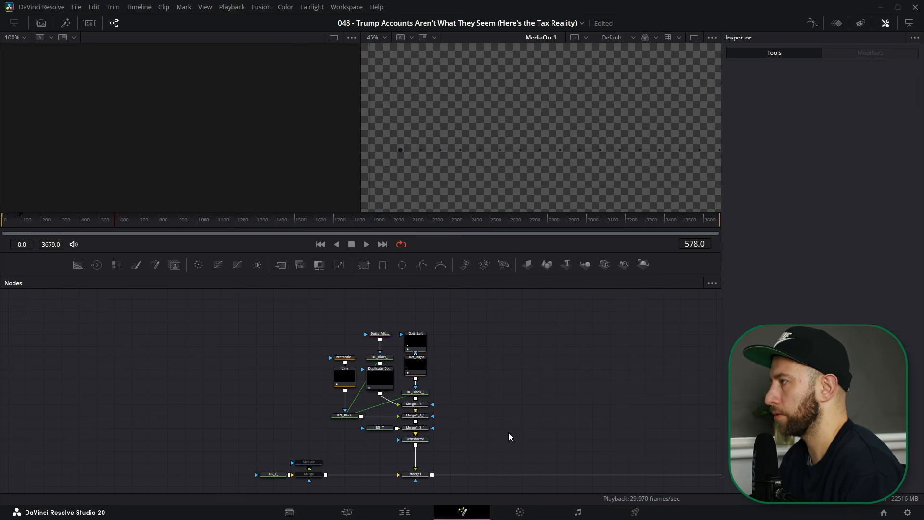
Return to the Main Timeline and scrub to the $191,000 piggy bank at 01:08:22:05
{"action": "key", "text": "shift+4"}
{"action": "scroll", "coordinate": [526, 398], "scroll_direction": "down", "scroll_amount": 2}
{"action": "left_click_drag", "start_coordinate": [574, 268], "coordinate": [660, 267]}
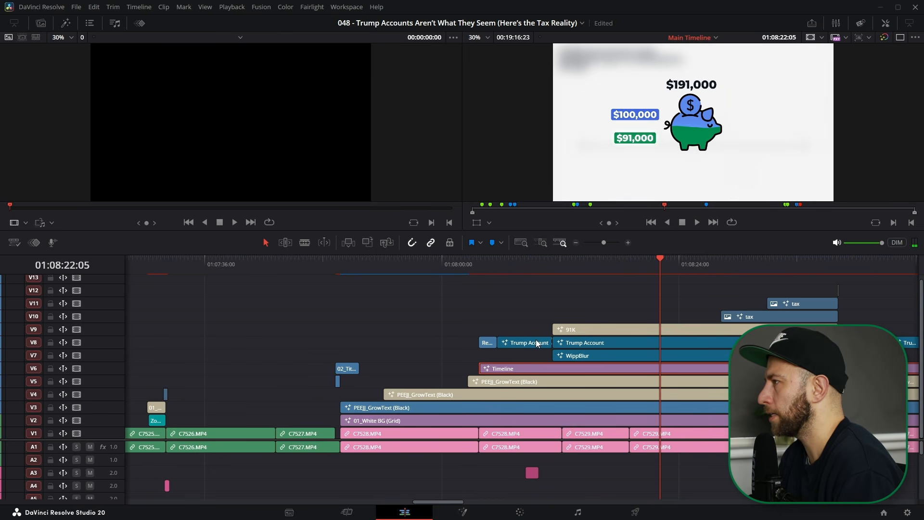
Open the V8 Trump Account clip in Fusion and examine the blue fill's Displace, FastNoise and Merge1_29_1 nodes
{"action": "scroll", "coordinate": [565, 405], "scroll_direction": "down", "scroll_amount": 2}
{"action": "left_click", "coordinate": [604, 343]}
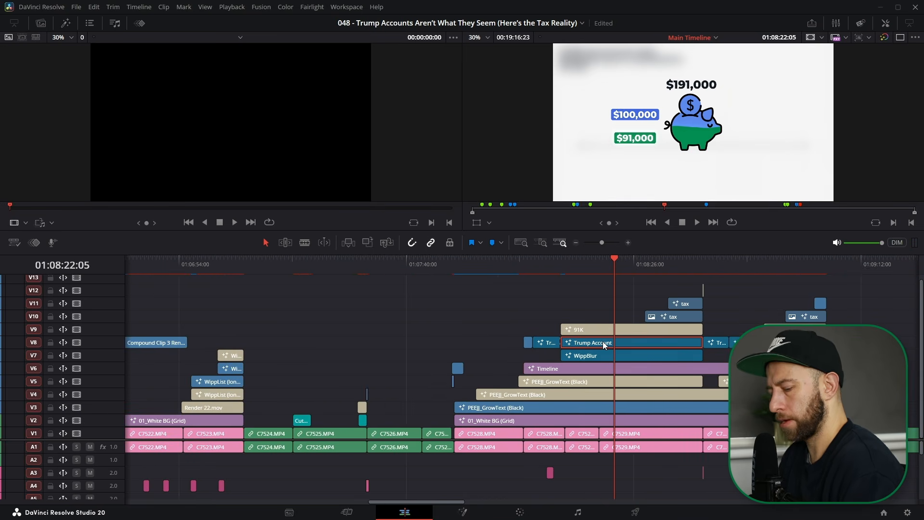
{"action": "key", "text": "shift+5"}
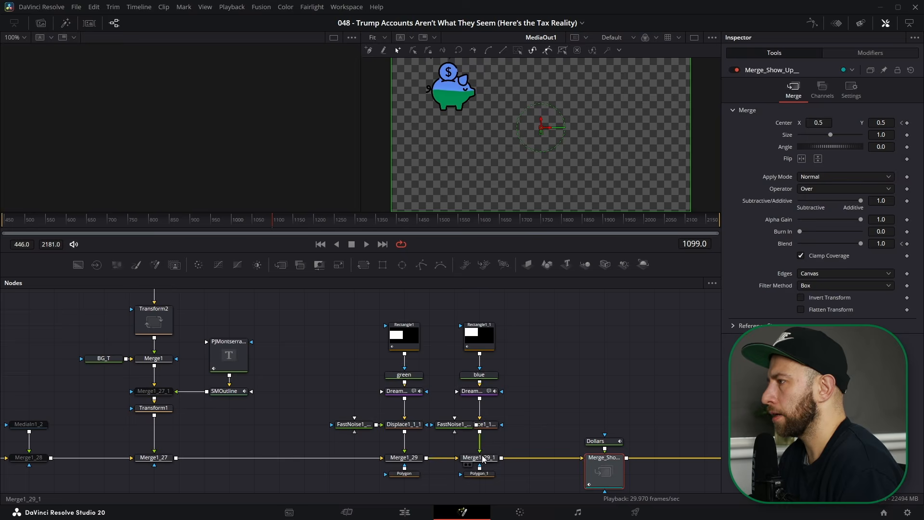
{"action": "left_click", "coordinate": [484, 427]}
{"action": "key", "text": "1"}
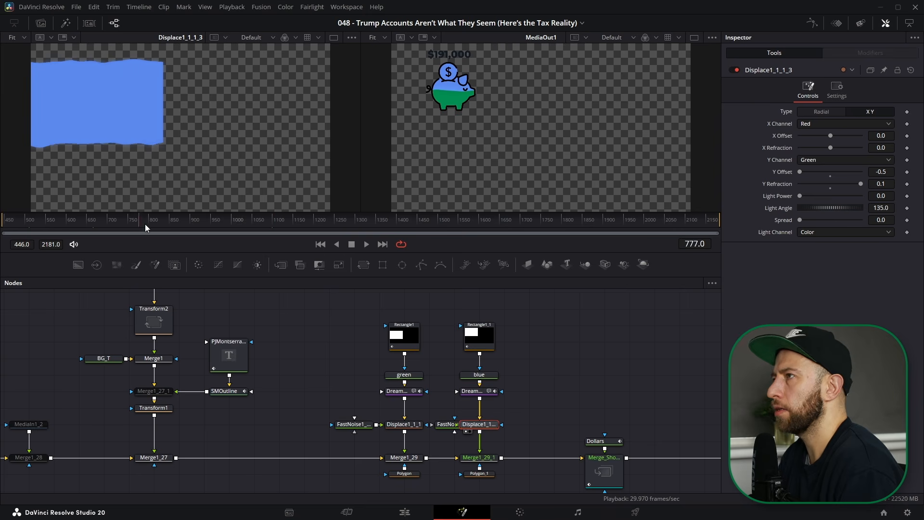
{"action": "left_click", "coordinate": [441, 425]}
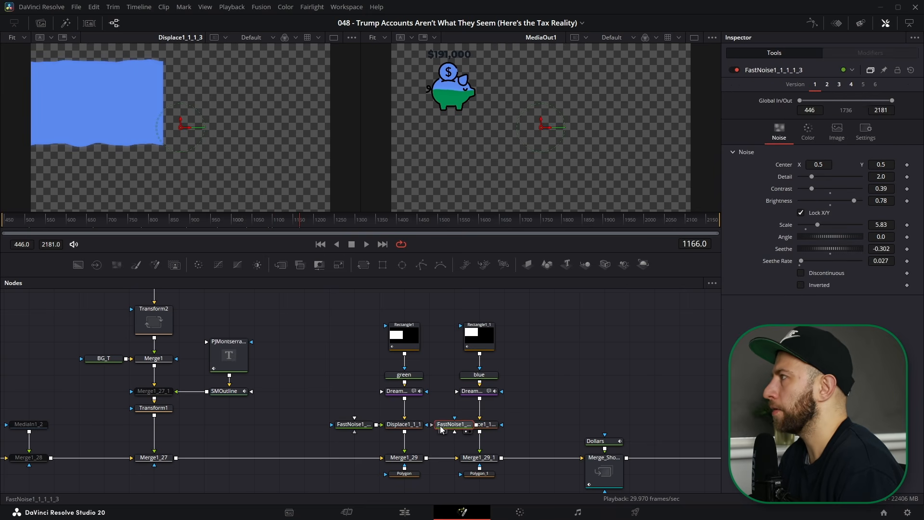
{"action": "left_click", "coordinate": [489, 457]}
{"action": "key", "text": "2"}
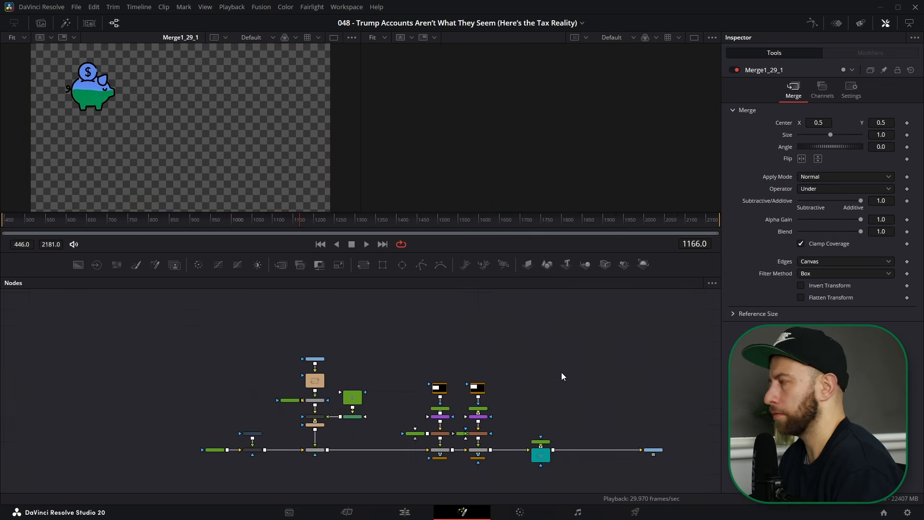
Return to the Main Timeline, view the 10% ROI scene and scrub back to the glitch transition at 01:08:40:05
{"action": "key", "text": "shift+4"}
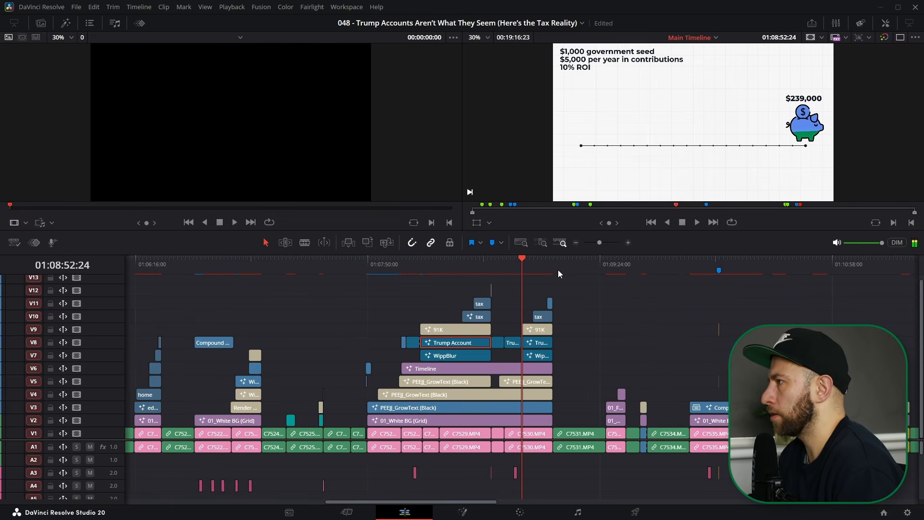
{"action": "key", "text": "ctrl+equal"}
{"action": "key", "text": "ctrl+equal"}
{"action": "left_click_drag", "start_coordinate": [287, 262], "coordinate": [400, 270]}
{"action": "key", "text": "ctrl+equal"}
{"action": "key", "text": "ctrl+equal"}
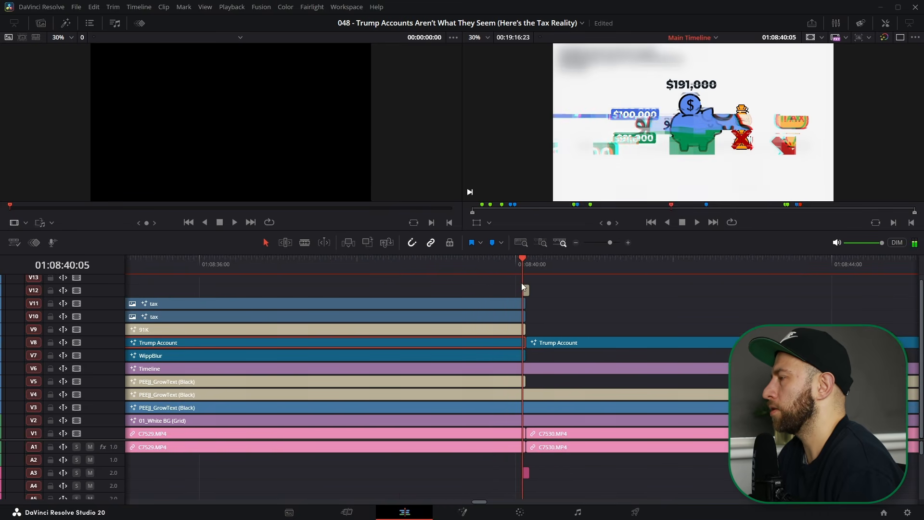
Play through the glitch transition from 01:08:40:05 to 01:08:40:11
{"action": "key", "text": "ctrl+equal"}
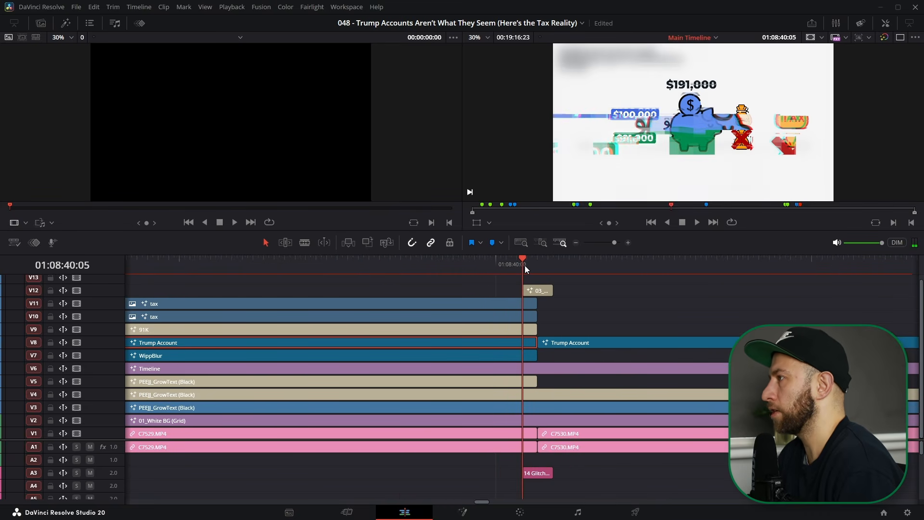
{"action": "key", "text": "space"}
{"action": "key", "text": "space"}
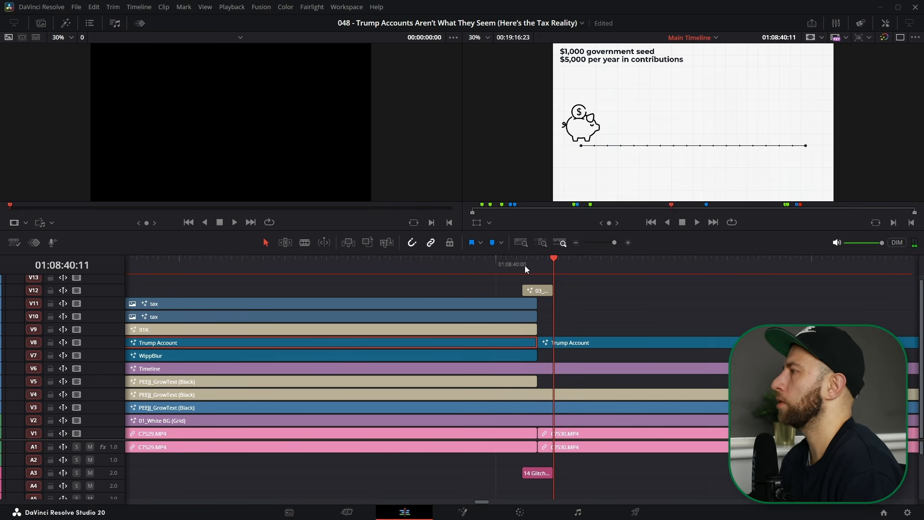
Move ahead to the $239,000 piggy bank scene, examine the V7 WippBlur clip and scrub the scene from 01:08:52:24 to its end
{"action": "scroll", "coordinate": [558, 304], "scroll_direction": "down", "scroll_amount": 5}
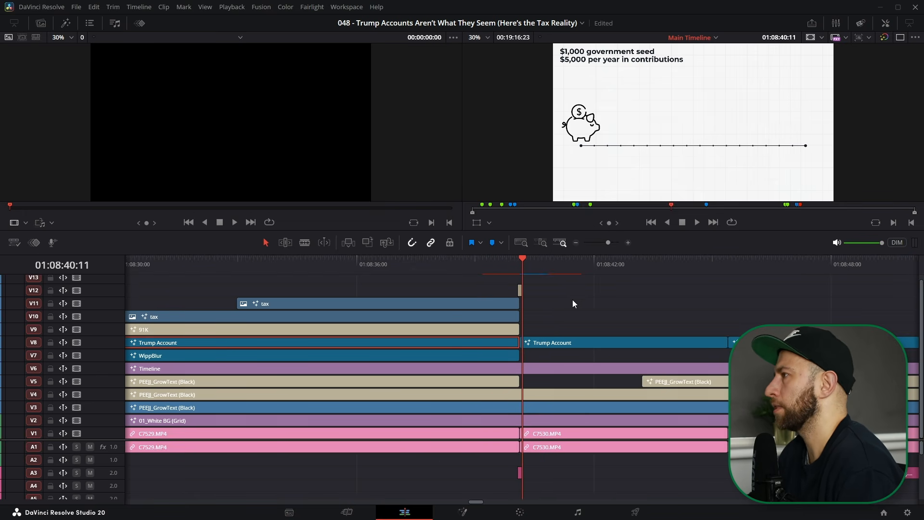
{"action": "left_click", "coordinate": [724, 270]}
{"action": "left_click", "coordinate": [775, 271]}
{"action": "scroll", "coordinate": [647, 343], "scroll_direction": "right", "scroll_amount": 8}
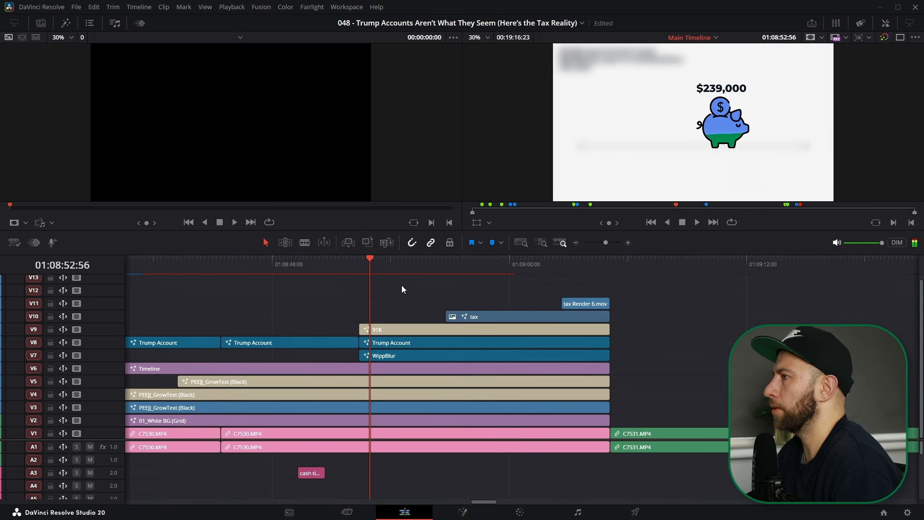
{"action": "left_click_drag", "start_coordinate": [365, 265], "coordinate": [421, 262]}
{"action": "left_click", "coordinate": [390, 356]}
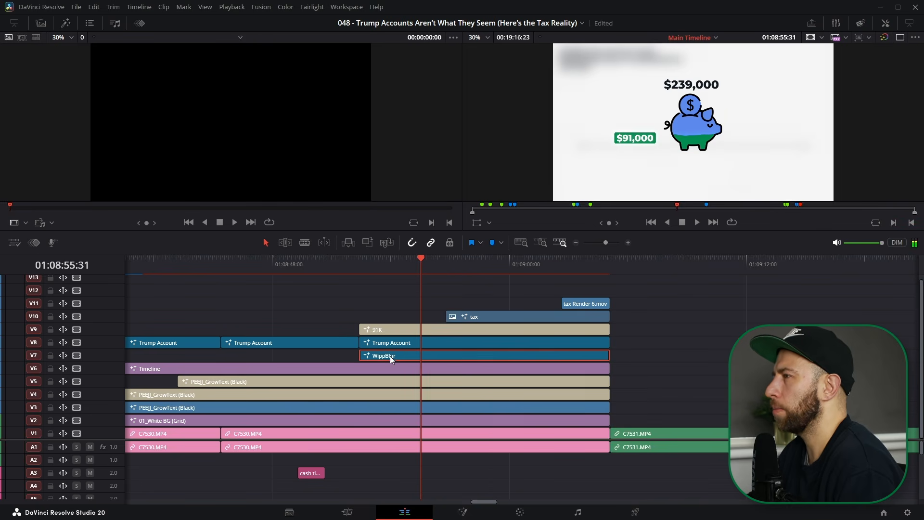
{"action": "left_click", "coordinate": [357, 268]}
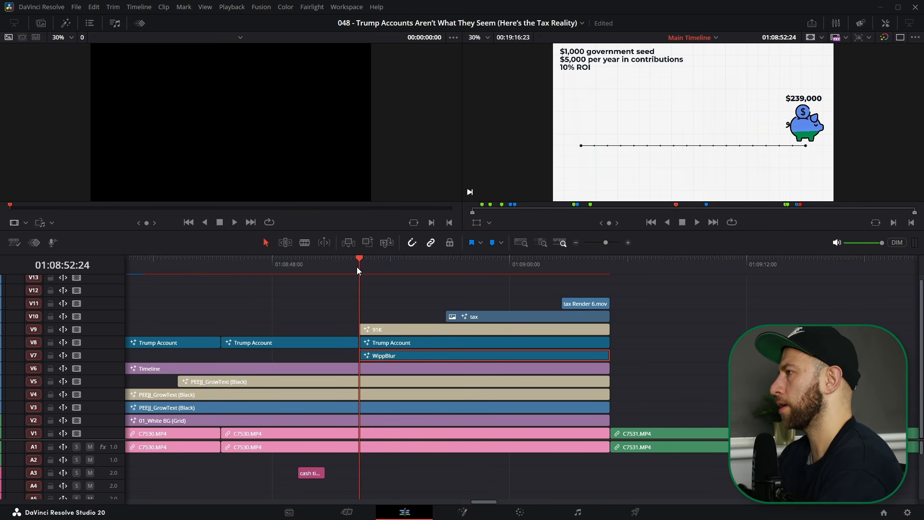
{"action": "left_click_drag", "start_coordinate": [373, 267], "coordinate": [683, 342]}
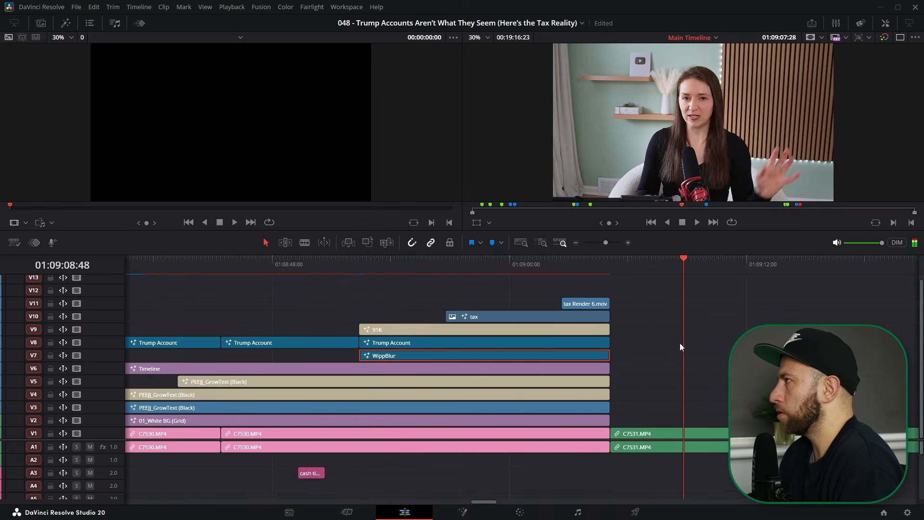
Move along the Main Timeline to the Before Inflation 10% return graph at 01:09:30:49
{"action": "key", "text": "ctrl+minus"}
{"action": "key", "text": "ctrl+minus"}
{"action": "key", "text": "ctrl+minus"}
{"action": "key", "text": "n"}
{"action": "mouse_move", "coordinate": [573, 270]}
{"action": "left_mouse_down"}
{"action": "mouse_move", "coordinate": [525, 267]}
{"action": "mouse_move", "coordinate": [559, 275]}
{"action": "left_mouse_up"}
{"action": "key", "text": "ctrl+equal"}
{"action": "key", "text": "ctrl+equal"}
{"action": "key", "text": "ctrl+equal"}
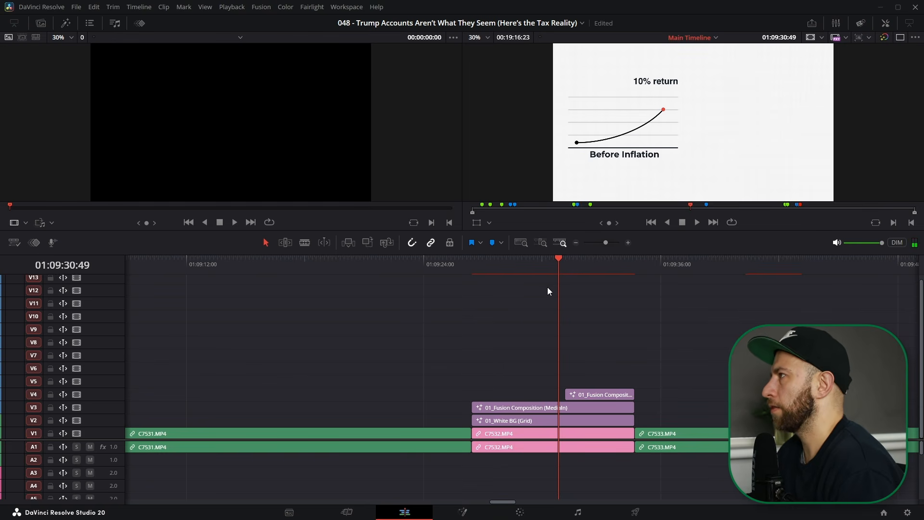
Open the Before Inflation graph composition in Fusion and examine its full node tree
{"action": "key", "text": "shift+5"}
{"action": "scroll", "coordinate": [336, 353], "scroll_direction": "down", "scroll_amount": 4}
{"action": "left_click_drag", "start_coordinate": [264, 353], "coordinate": [386, 426]}
{"action": "scroll", "coordinate": [337, 367], "scroll_direction": "up", "scroll_amount": 3}
{"action": "scroll", "coordinate": [379, 413], "scroll_direction": "up", "scroll_amount": 2}
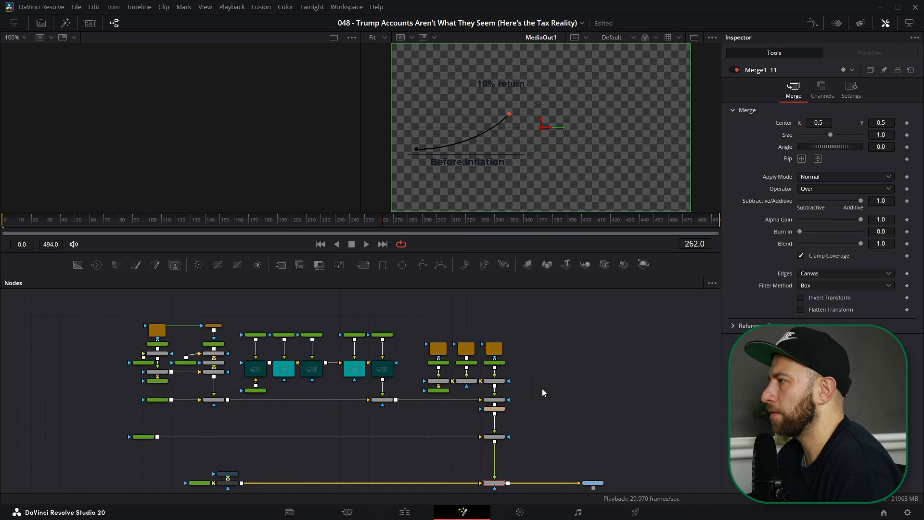
Browse the Statistics templates in the Moje folder of the Fusion effects templates, then hide the effects library
{"action": "left_click", "coordinate": [66, 24]}
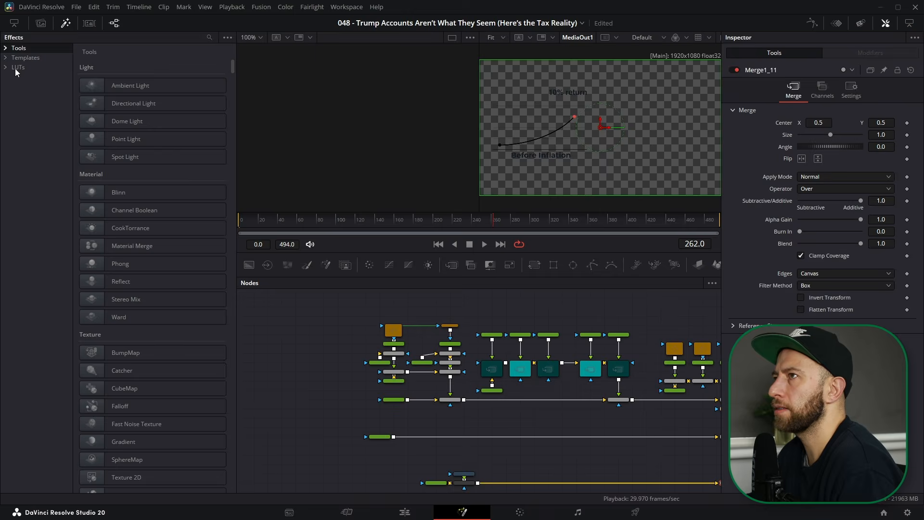
{"action": "left_click", "coordinate": [14, 77]}
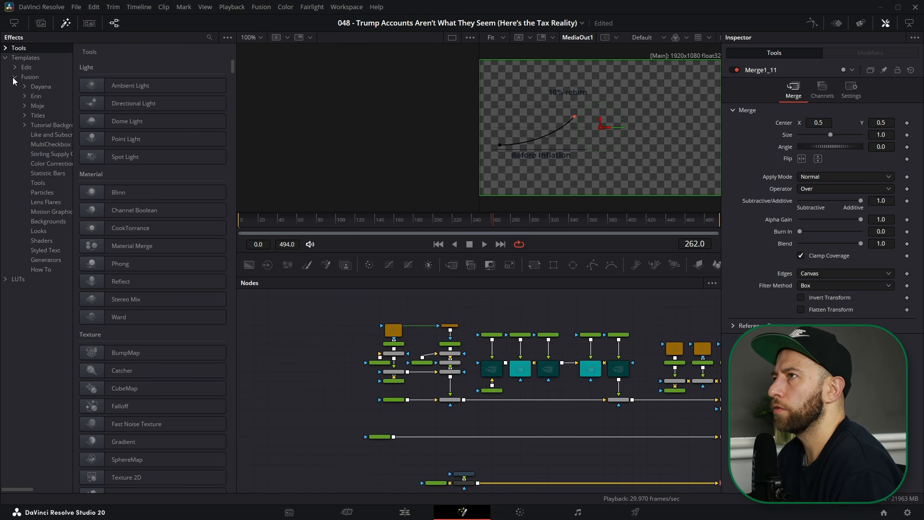
{"action": "left_click", "coordinate": [24, 106]}
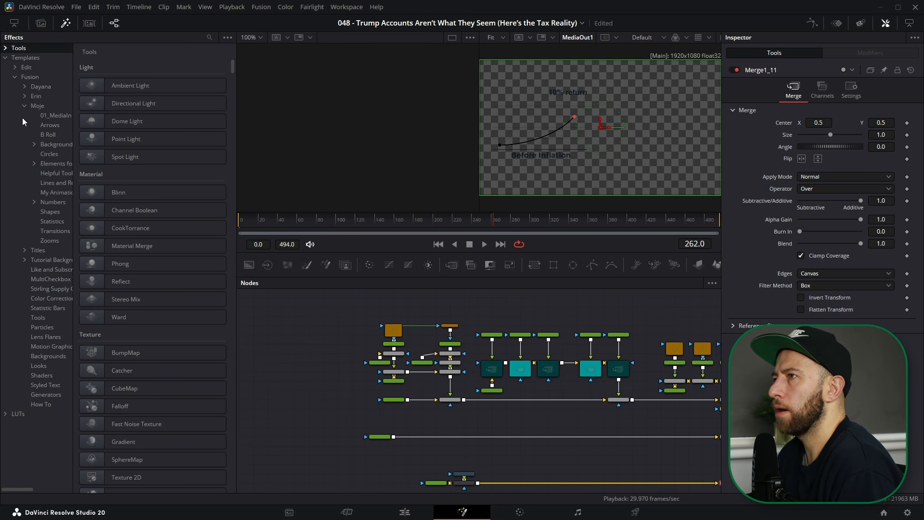
{"action": "left_click", "coordinate": [54, 222]}
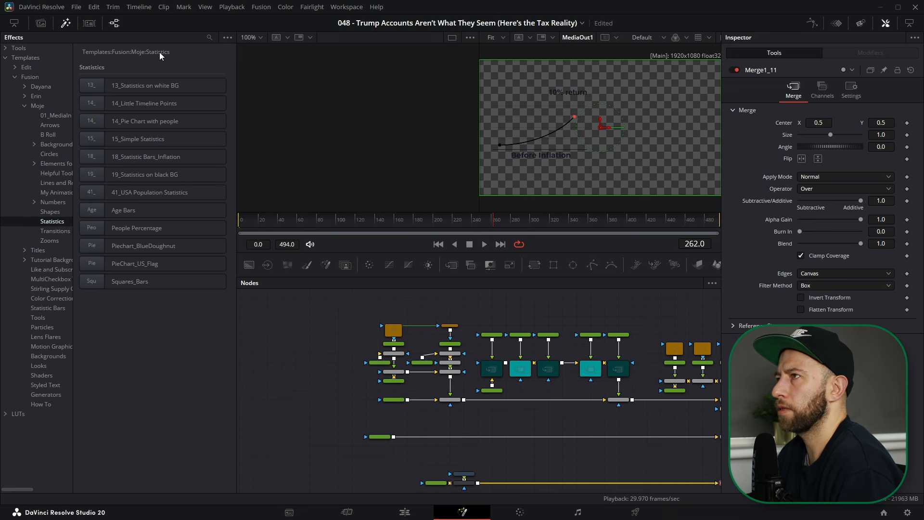
{"action": "left_click", "coordinate": [65, 23]}
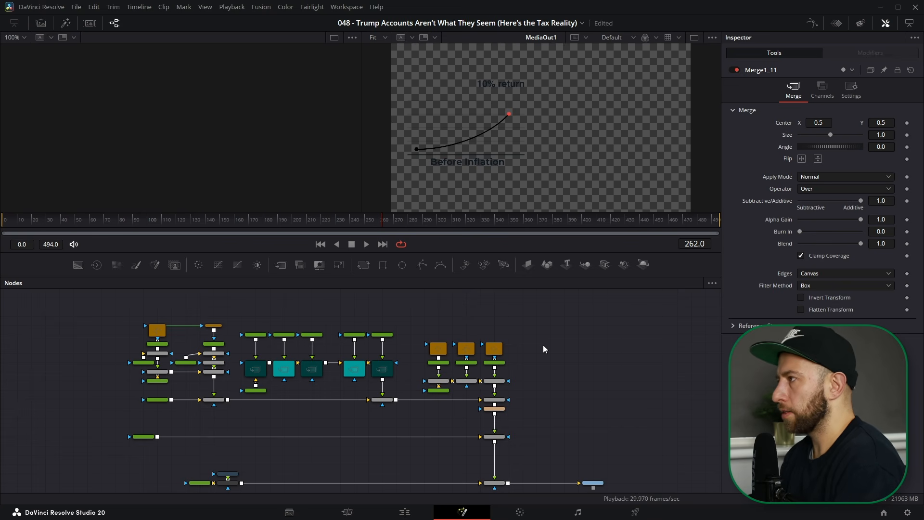
Return to the Main Timeline and scrub through the 8% ROI piggy bank scene to the automatic seed money title at 01:10:38:14
{"action": "key", "text": "shift+4"}
{"action": "left_click_drag", "start_coordinate": [566, 269], "coordinate": [761, 273]}
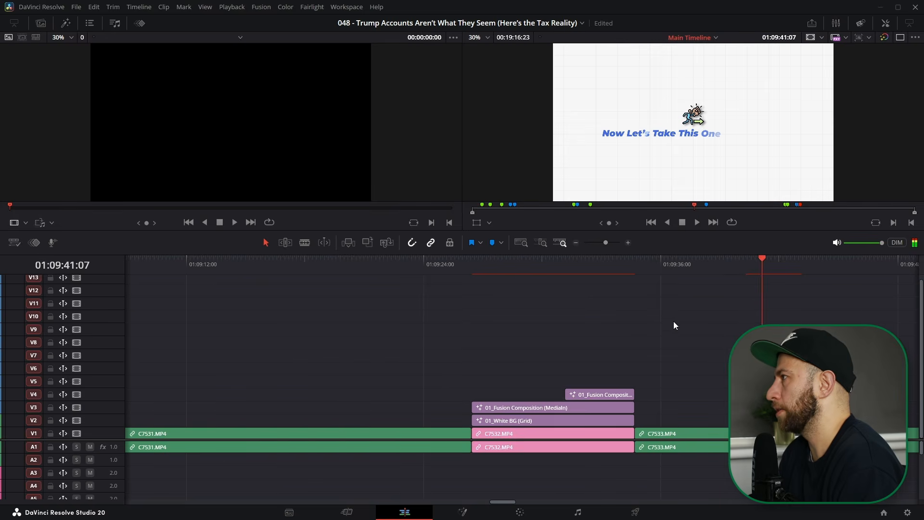
{"action": "scroll", "coordinate": [625, 337], "scroll_direction": "right", "scroll_amount": 5}
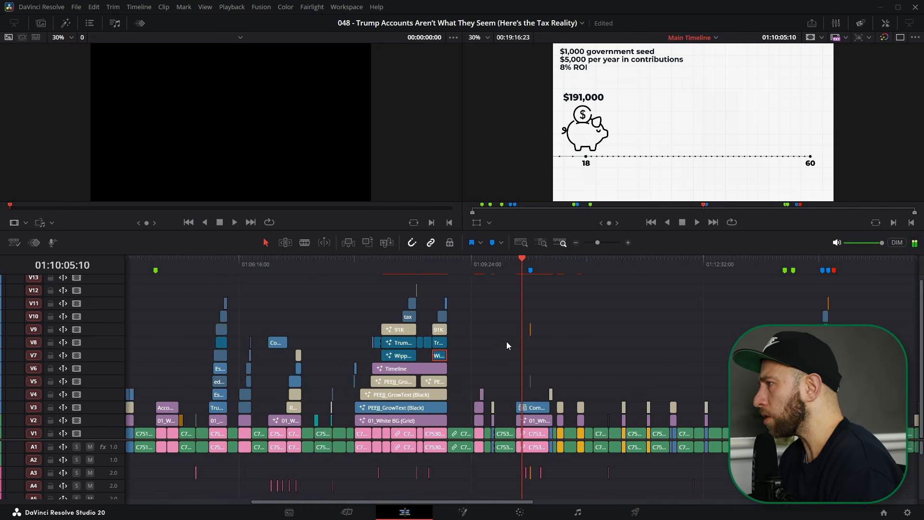
{"action": "scroll", "coordinate": [509, 344], "scroll_direction": "up", "scroll_amount": 4}
{"action": "left_click_drag", "start_coordinate": [524, 268], "coordinate": [685, 265]}
{"action": "scroll", "coordinate": [359, 277], "scroll_direction": "right", "scroll_amount": 3}
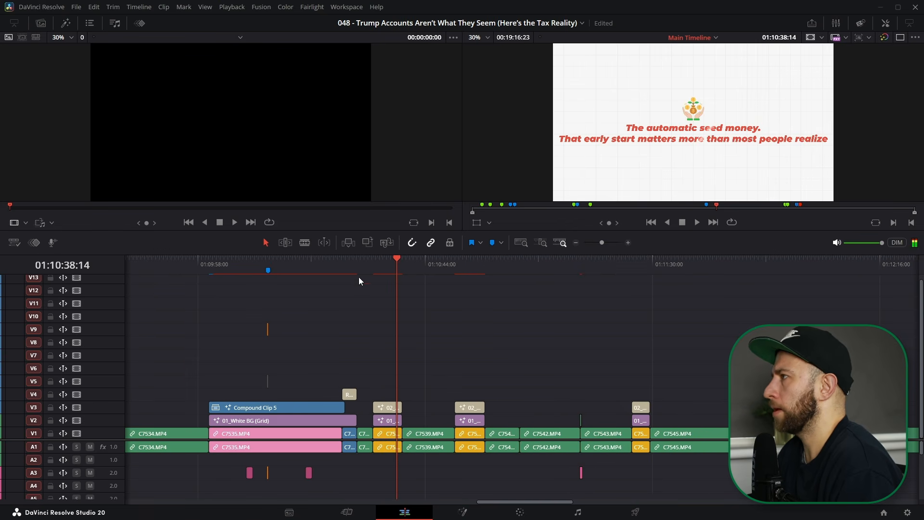
Scrub ahead past 01:11:32:18 and play the short V2 transition between C7542 and C7543 from 01:11:15:20
{"action": "left_click_drag", "start_coordinate": [387, 267], "coordinate": [659, 297]}
{"action": "key", "text": "ctrl+minus"}
{"action": "key", "text": "ctrl+minus"}
{"action": "key", "text": "ctrl+minus"}
{"action": "key", "text": "ctrl+equal"}
{"action": "key", "text": "ctrl+equal"}
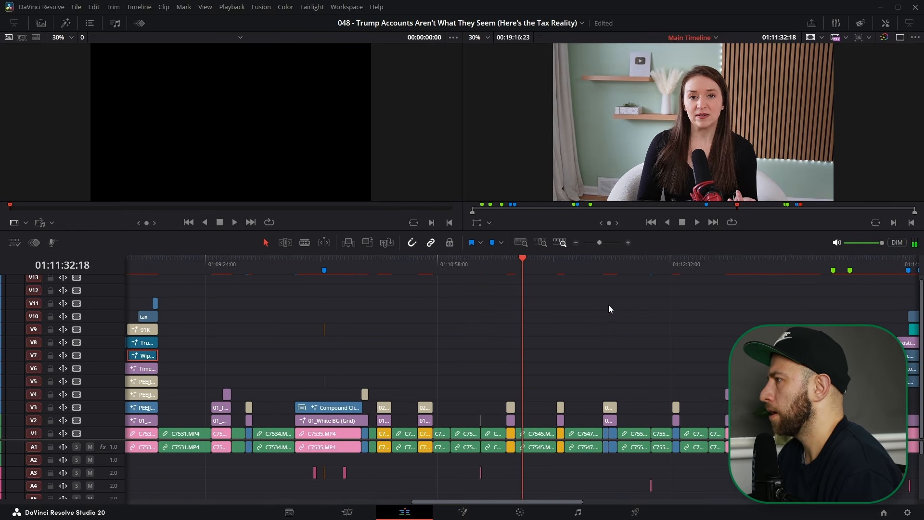
{"action": "left_click_drag", "start_coordinate": [591, 268], "coordinate": [645, 275]}
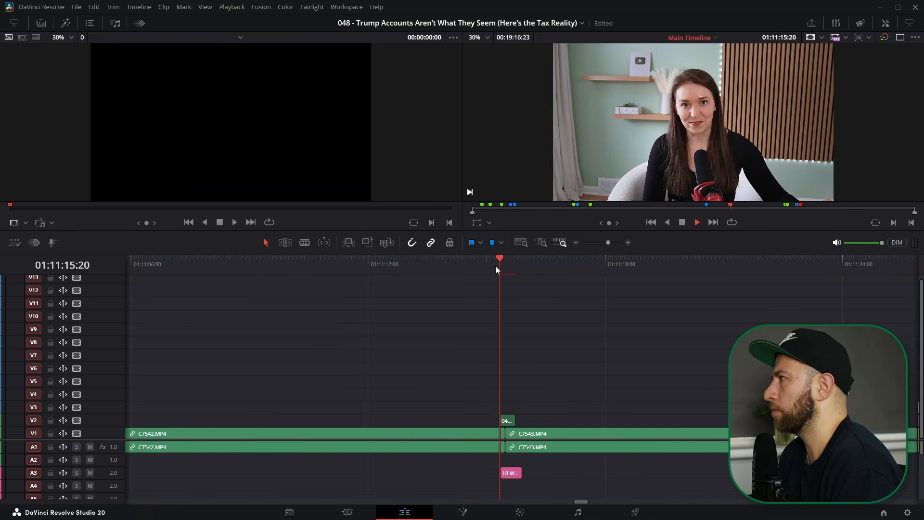
{"action": "key", "text": "space"}
{"action": "key", "text": "space"}
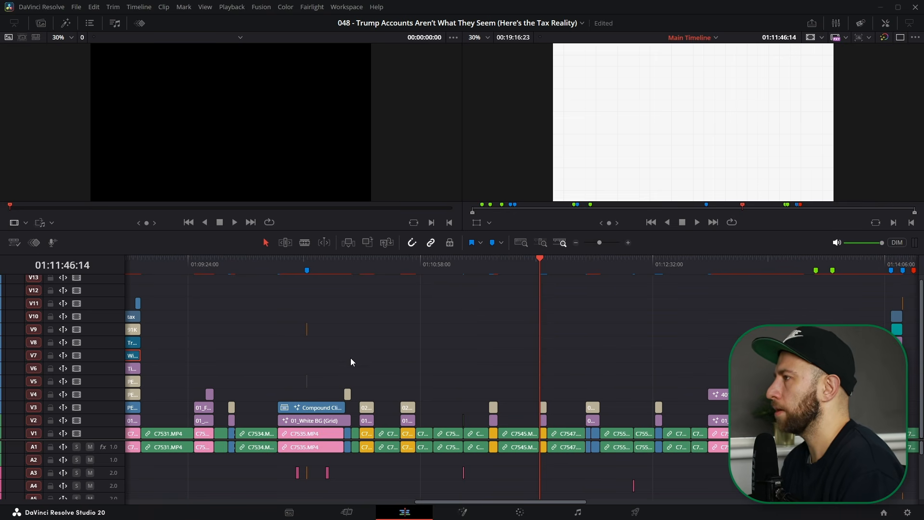
Scrub to the 401k plans scene and open it in Fusion to examine the manual and automatic donut chart nodes
{"action": "scroll", "coordinate": [350, 362], "scroll_direction": "right", "scroll_amount": 4}
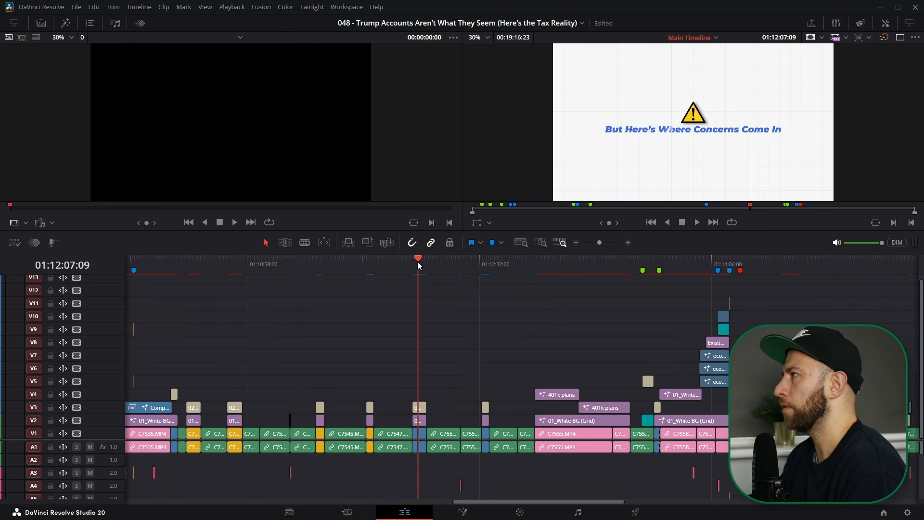
{"action": "left_click_drag", "start_coordinate": [418, 262], "coordinate": [571, 271]}
{"action": "key", "text": "shift+5"}
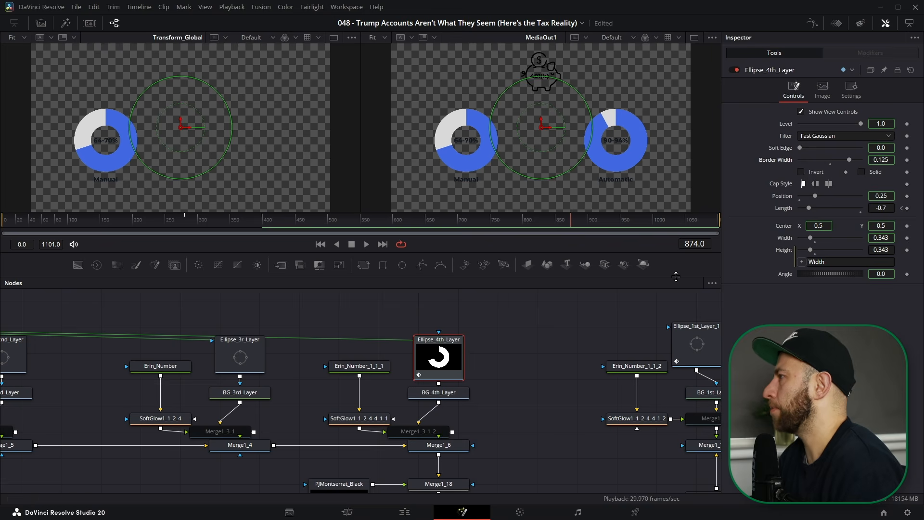
Return to the Main Timeline, scrub the piggy bank label scene to 01:13:54:47 and select its V4 01_White BG (Grid) clip
{"action": "key", "text": "shift+4"}
{"action": "left_click_drag", "start_coordinate": [640, 272], "coordinate": [720, 272]}
{"action": "scroll", "coordinate": [674, 328], "scroll_direction": "right", "scroll_amount": 2}
{"action": "scroll", "coordinate": [674, 329], "scroll_direction": "down", "scroll_amount": 4}
{"action": "left_click_drag", "start_coordinate": [542, 270], "coordinate": [574, 275]}
{"action": "scroll", "coordinate": [573, 276], "scroll_direction": "up", "scroll_amount": 4}
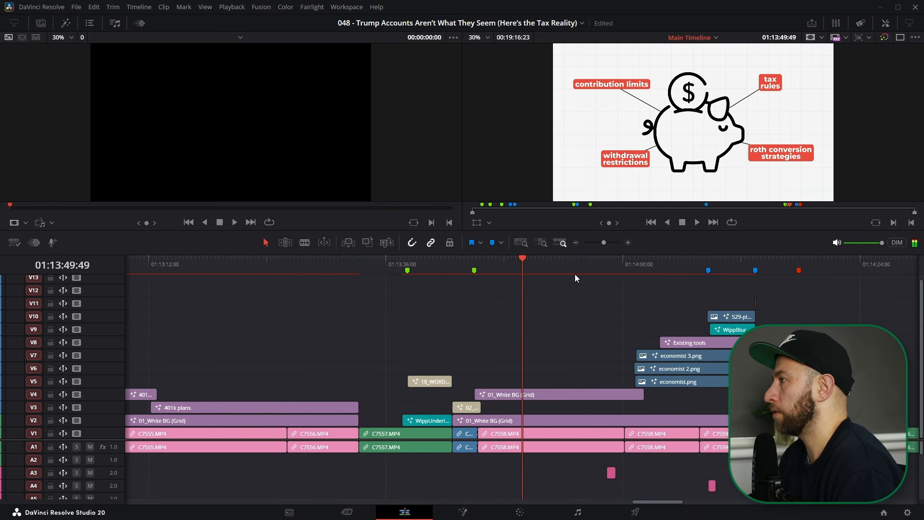
{"action": "left_click_drag", "start_coordinate": [518, 262], "coordinate": [571, 276]}
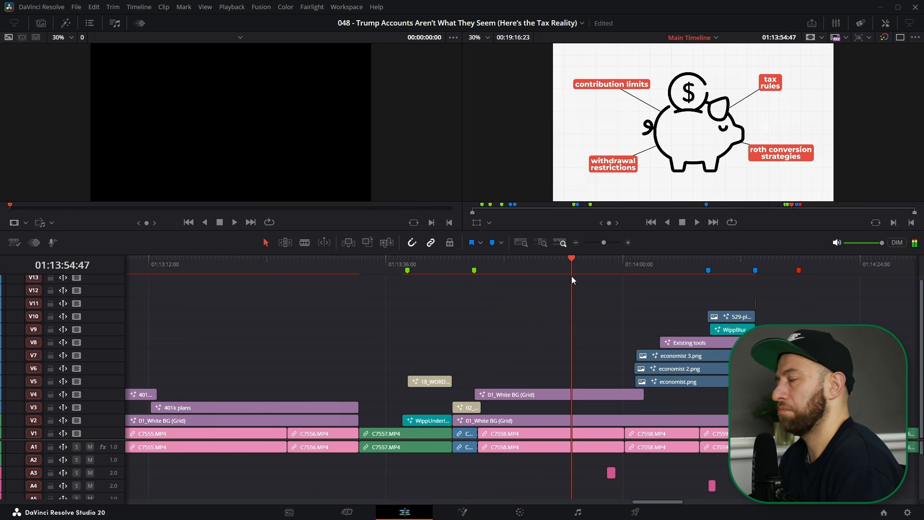
{"action": "left_click", "coordinate": [571, 395]}
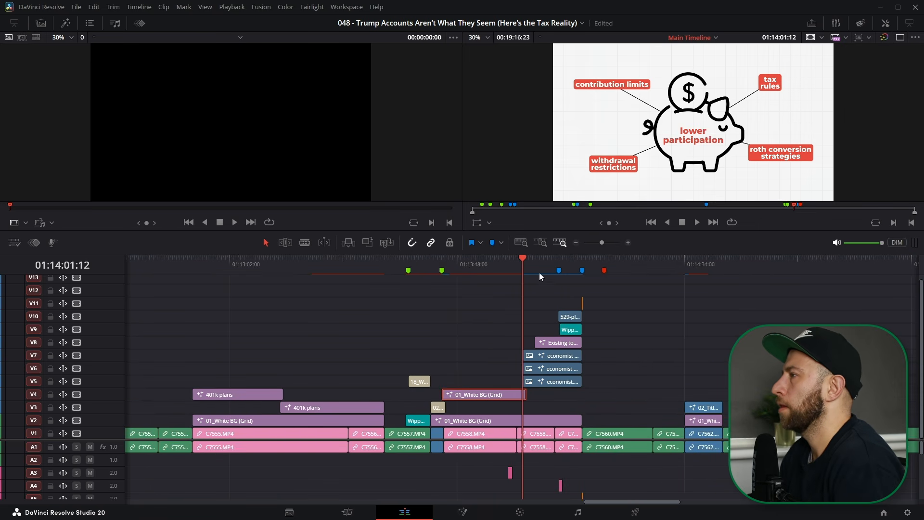
Scrub through the remaining scenes to the Comment, Subscribe and Share overlays, reaching the Share animation at 01:18:42:35
{"action": "left_click_drag", "start_coordinate": [540, 275], "coordinate": [866, 291]}
{"action": "key", "text": "ctrl+minus"}
{"action": "key", "text": "ctrl+minus"}
{"action": "key", "text": "ctrl+equal"}
{"action": "left_click_drag", "start_coordinate": [523, 269], "coordinate": [777, 289]}
{"action": "key", "text": "n"}
{"action": "key", "text": "ctrl+equal"}
{"action": "scroll", "coordinate": [674, 351], "scroll_direction": "right", "scroll_amount": 3}
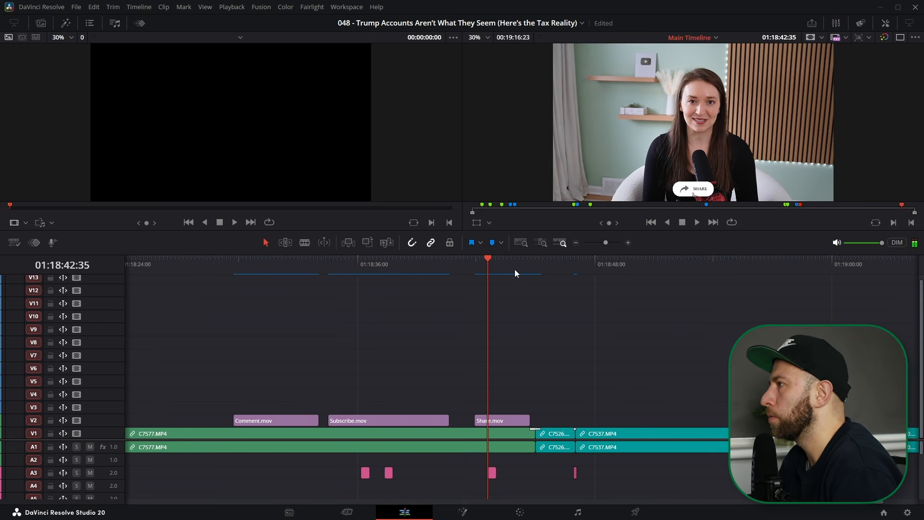
Scrub through the closing clips to 01:19:08:24, just before the end screen
{"action": "left_click", "coordinate": [536, 266]}
{"action": "key", "text": "ctrl+minus"}
{"action": "key", "text": "ctrl+minus"}
{"action": "left_click_drag", "start_coordinate": [536, 266], "coordinate": [638, 267]}
{"action": "key", "text": "ctrl+plus"}
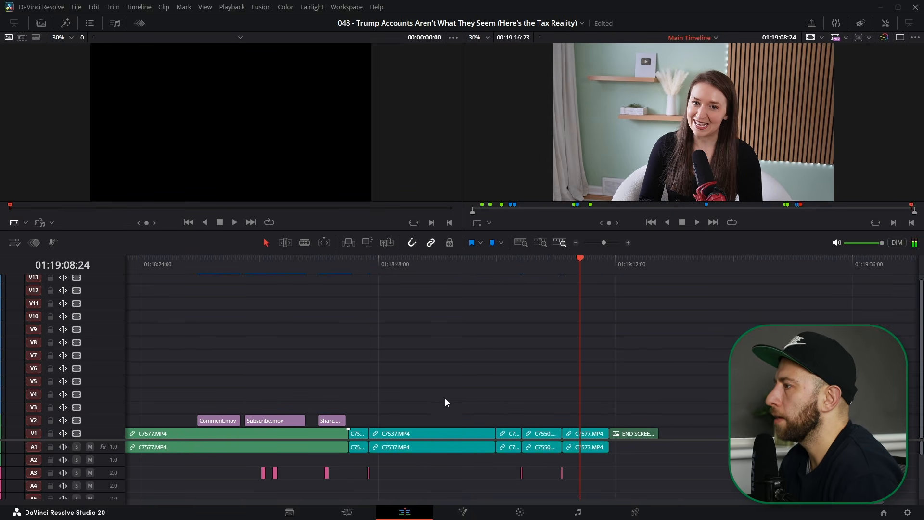
Enlarge the audio track area, fit the whole timeline in view and move the playhead to 01:01:16:39
{"action": "left_click_drag", "start_coordinate": [461, 440], "coordinate": [463, 357]}
{"action": "key", "text": "shift+z"}
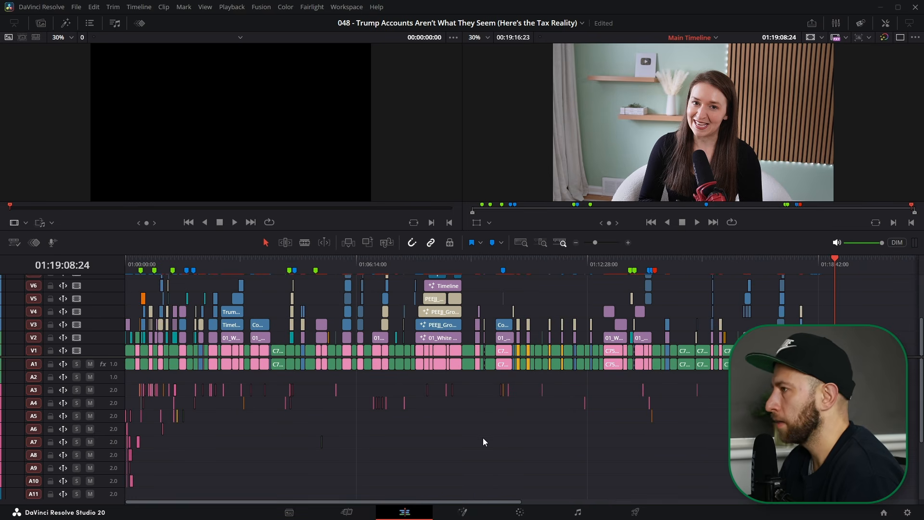
{"action": "left_click", "coordinate": [161, 268]}
{"action": "left_click_drag", "start_coordinate": [161, 268], "coordinate": [173, 268]}
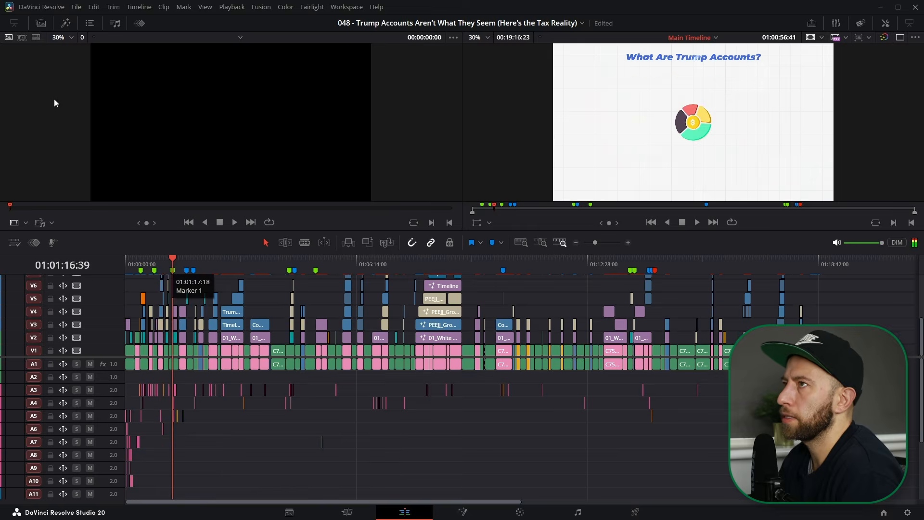
Open the 15 SFX Favourite bin in the Media Pool and browse its sound effect files
{"action": "left_click", "coordinate": [41, 23]}
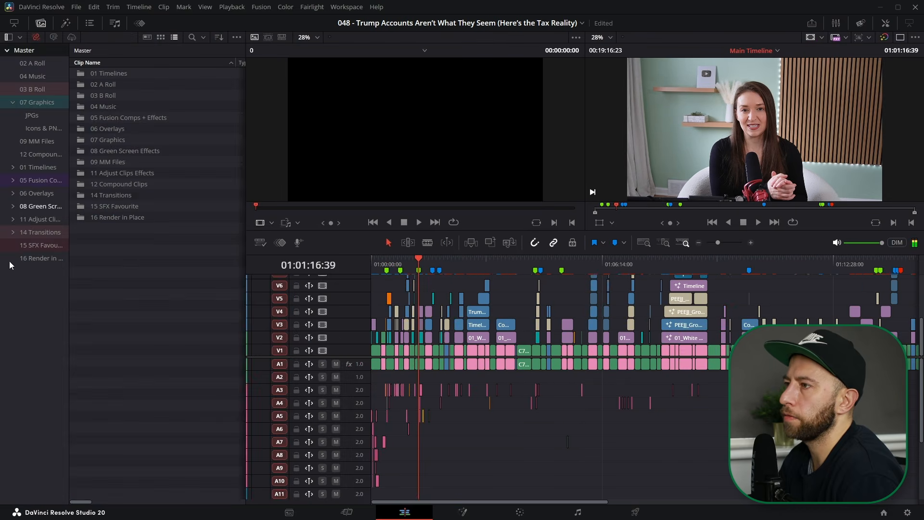
{"action": "left_click", "coordinate": [36, 244]}
{"action": "left_click", "coordinate": [123, 151]}
{"action": "scroll", "coordinate": [149, 274], "scroll_direction": "down", "scroll_amount": 5}
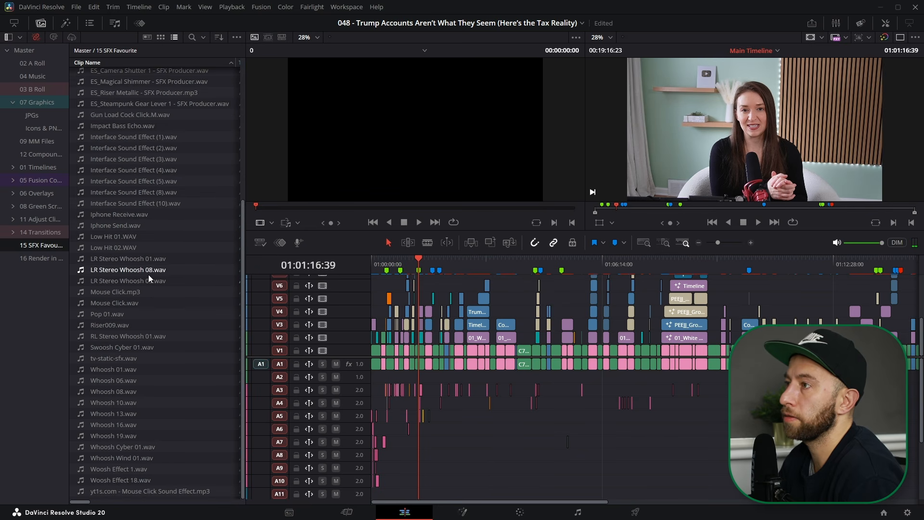
{"action": "scroll", "coordinate": [145, 282], "scroll_direction": "up", "scroll_amount": 5}
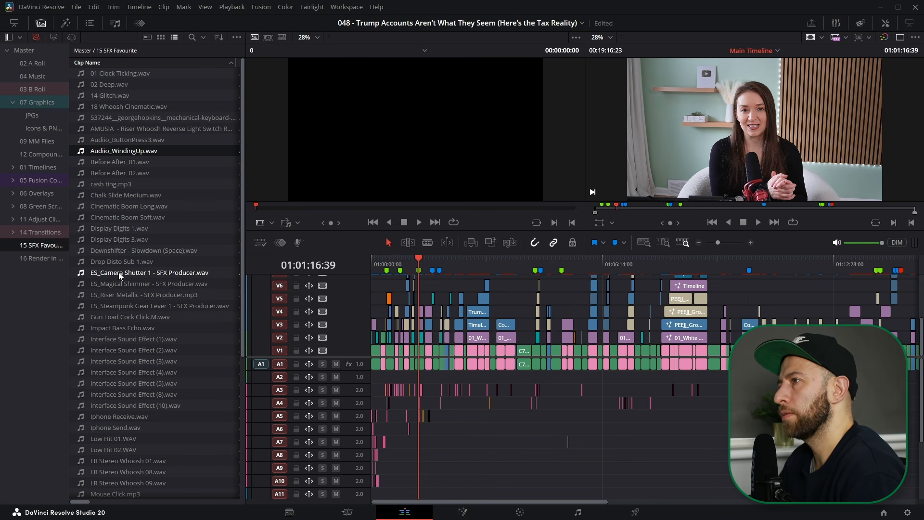
{"action": "left_click", "coordinate": [119, 384]}
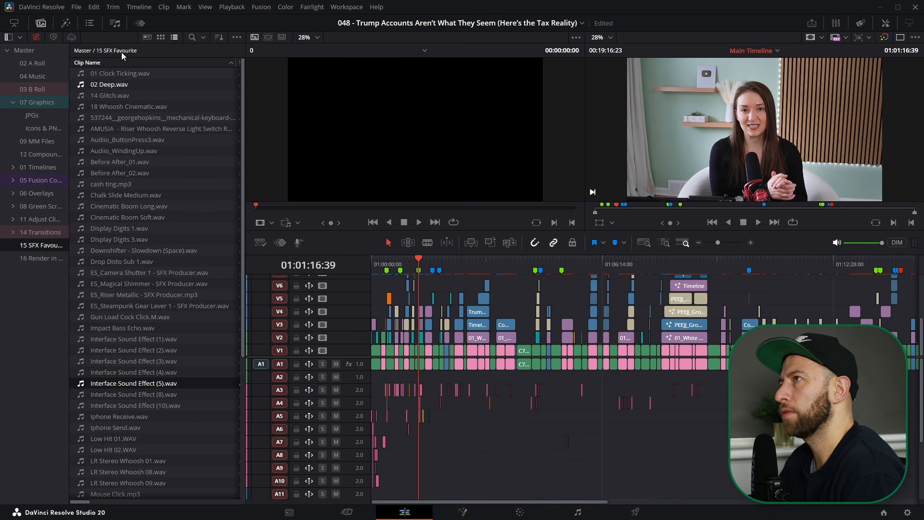
Search the Sound Library for *** and browse its list of SFX and BroVFX libraries
{"action": "left_click", "coordinate": [115, 25]}
{"action": "left_click", "coordinate": [89, 53]}
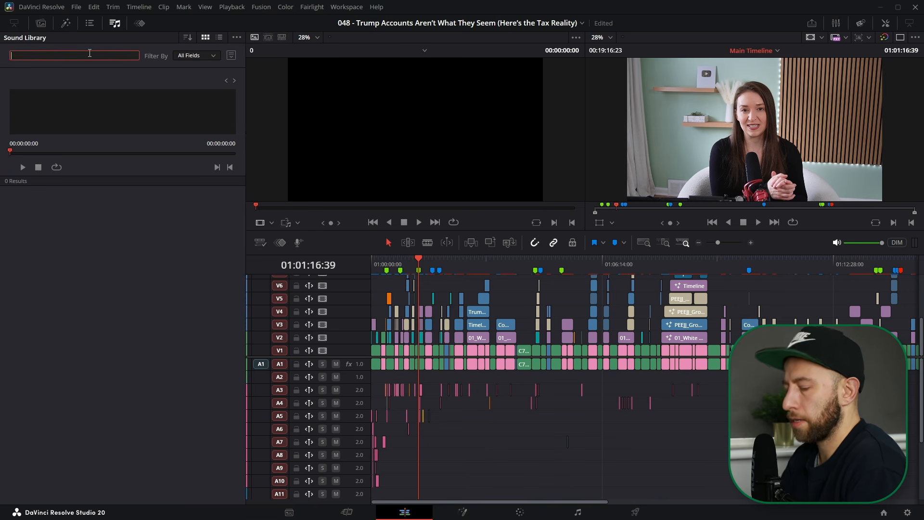
{"action": "type", "text": "***"}
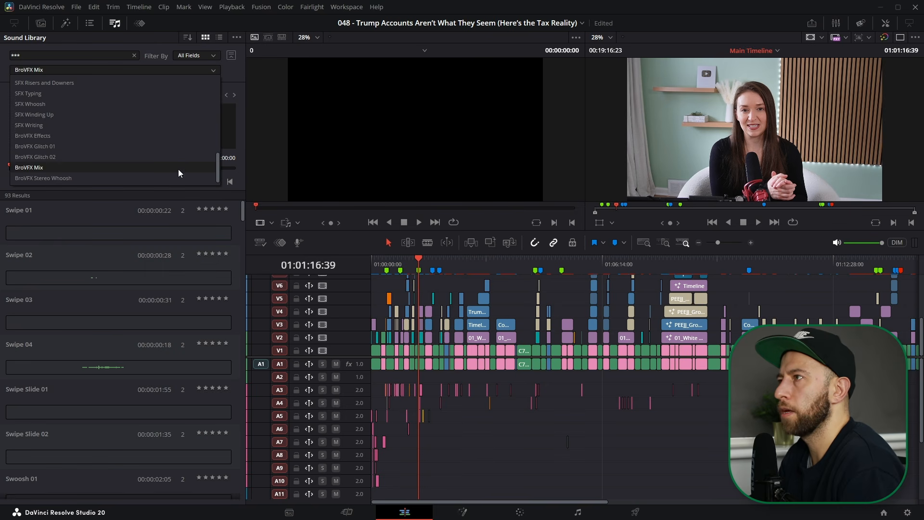
{"action": "mouse_move", "coordinate": [215, 171]}
{"action": "left_mouse_down"}
{"action": "mouse_move", "coordinate": [218, 80]}
{"action": "mouse_move", "coordinate": [212, 174]}
{"action": "left_mouse_up"}
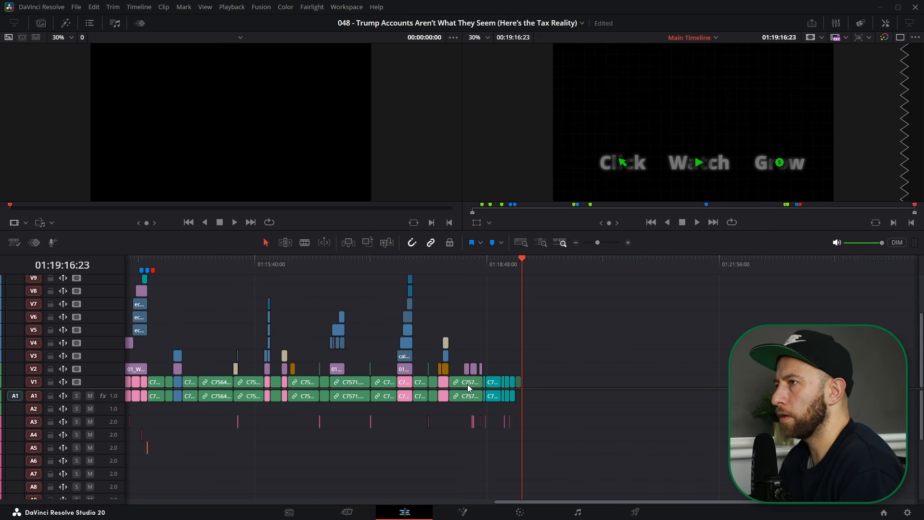